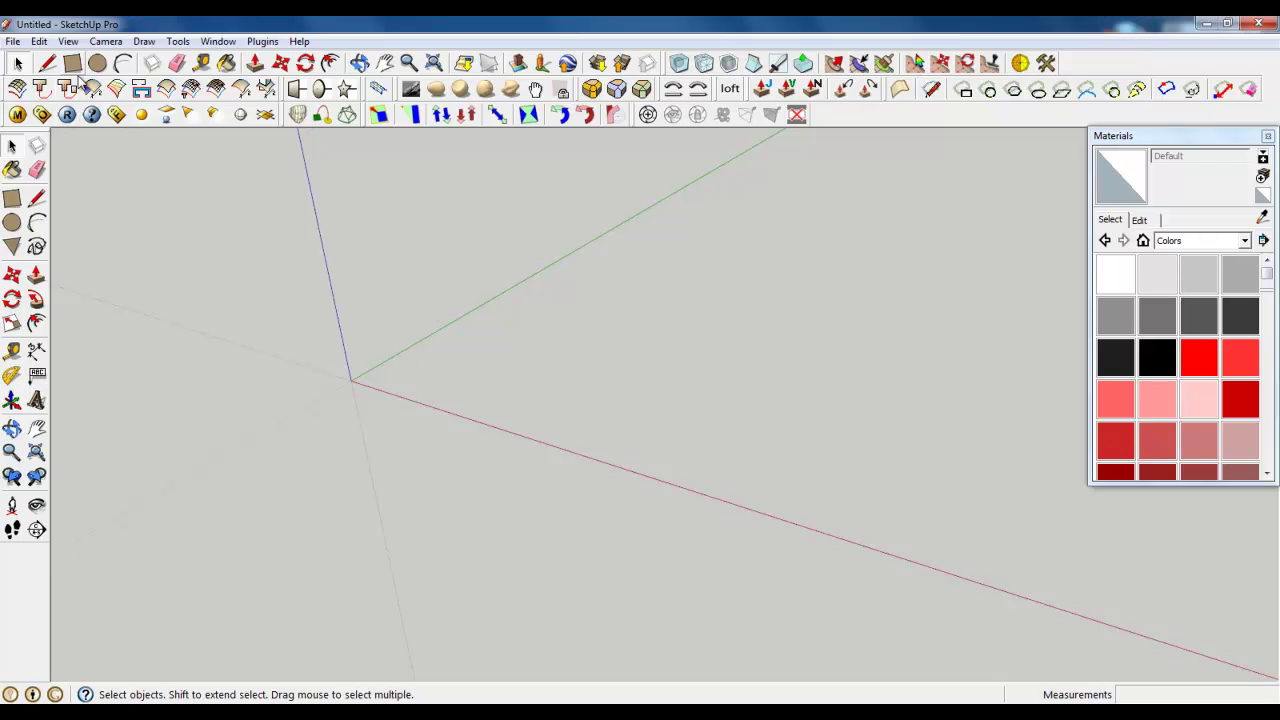
Draw a large rectangle on the ground plane, starting at the origin between the red and green axes.
left_click(73, 64)
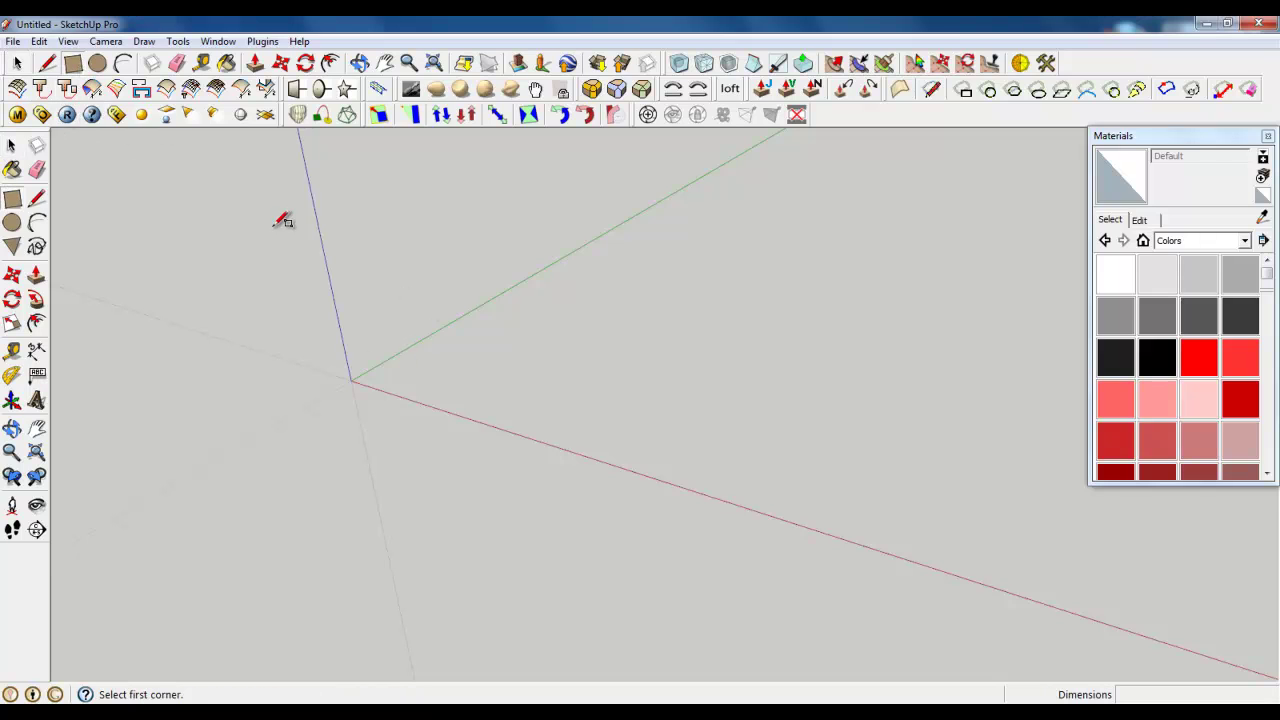
left_click(352, 380)
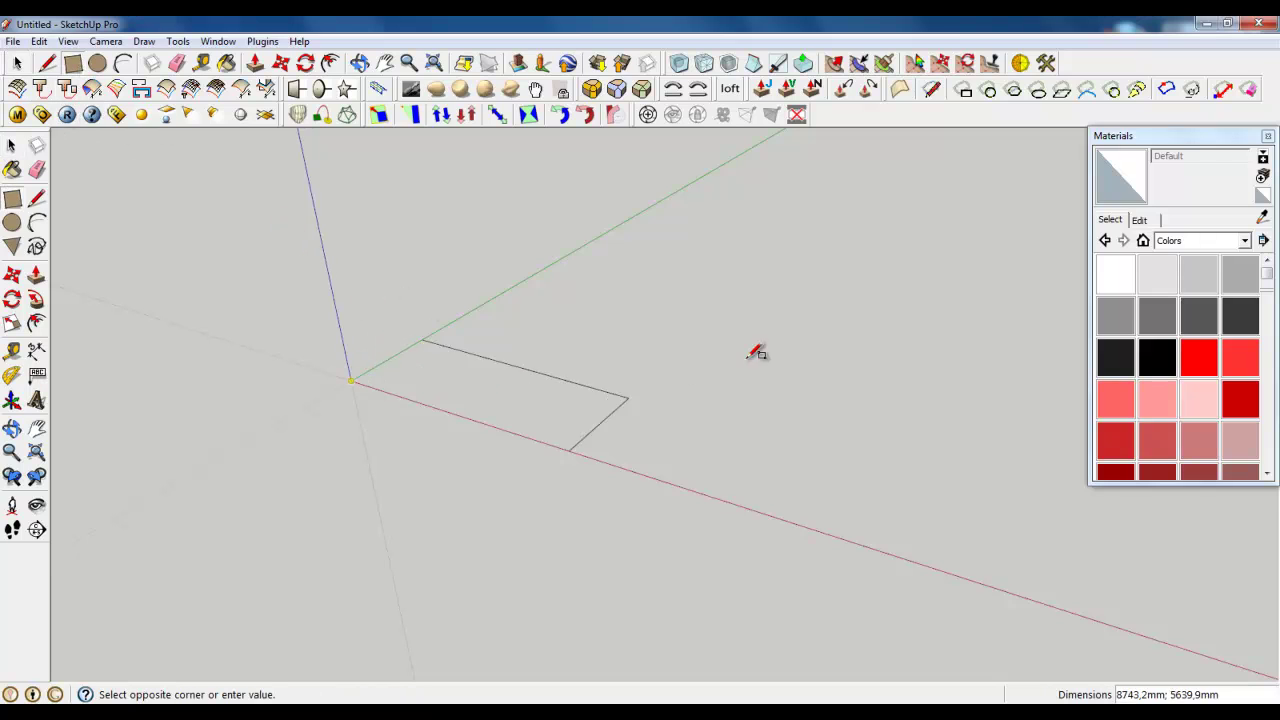
left_click(1005, 266)
middle_click_drag(614, 349, 717, 303)
scroll(717, 303, "up", 3)
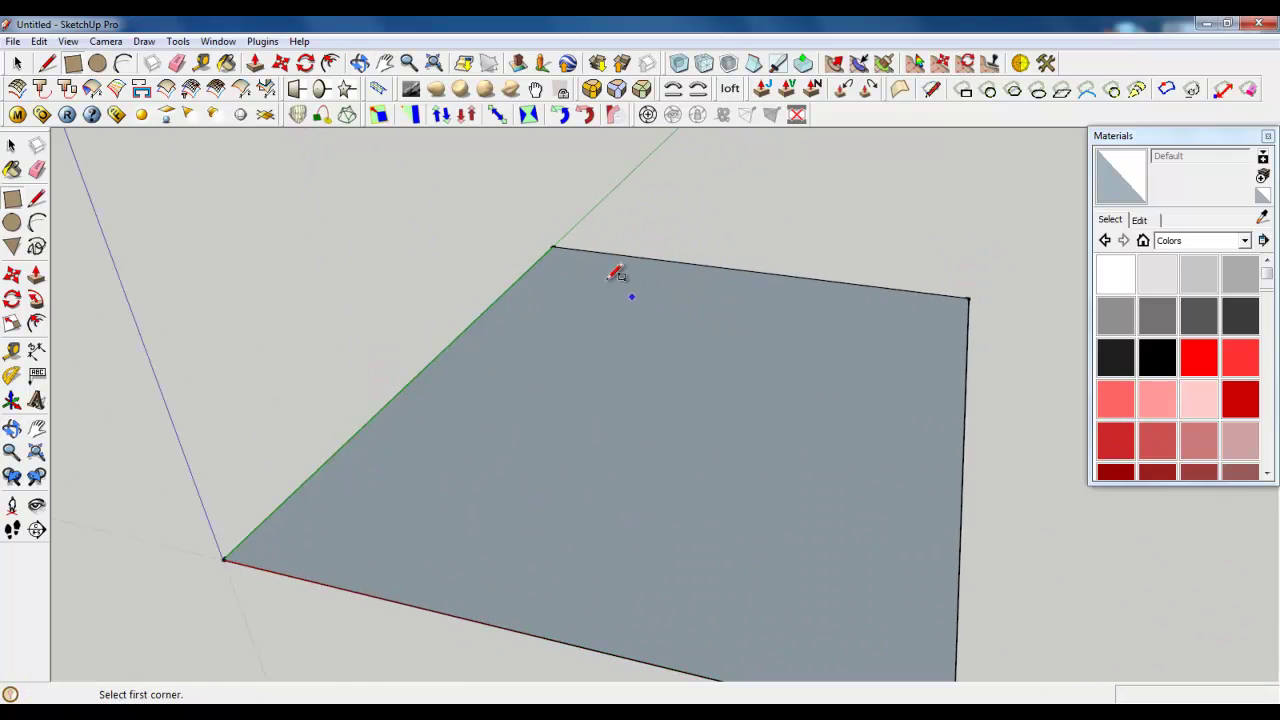
scroll(614, 273, "down", 3)
Select the rectangle's face and import the Apartment Plan image, used as a texture.
key("space")
left_click(764, 430)
scroll(820, 434, "up", 4)
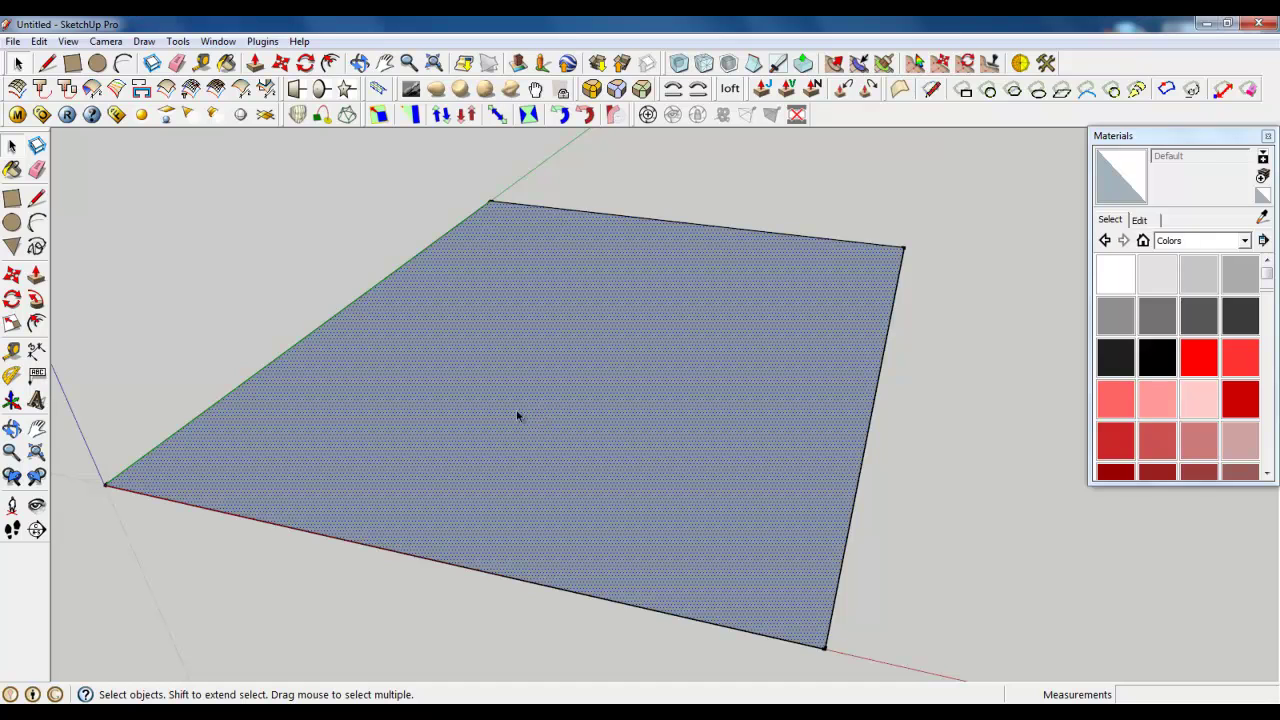
scroll(697, 501, "down", 3)
middle_click_drag(680, 463, 600, 446)
scroll(600, 446, "up", 3)
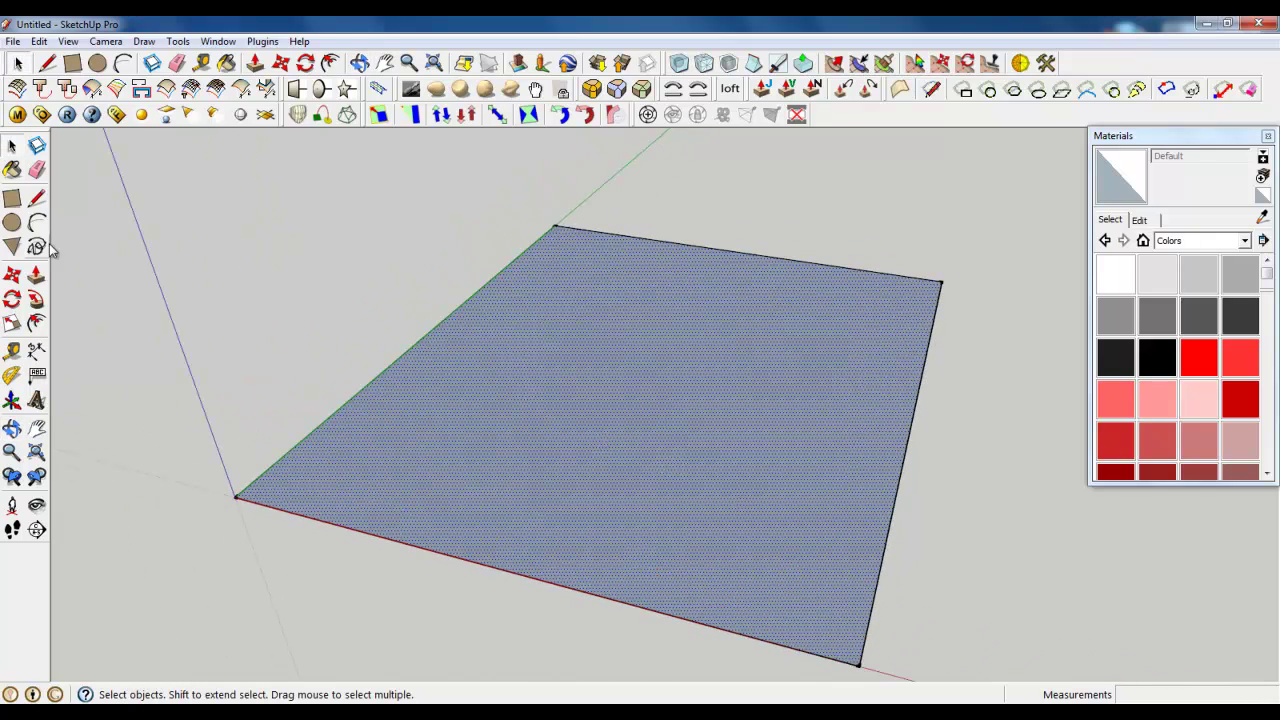
left_click(13, 41)
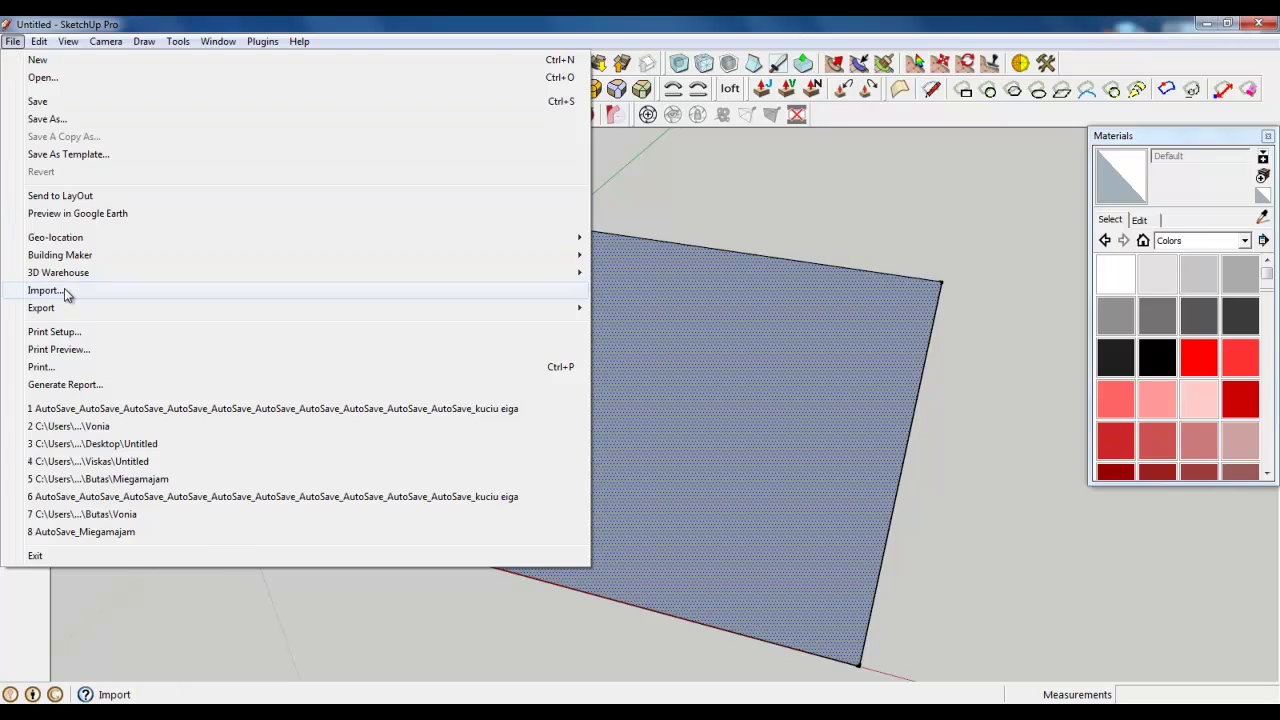
left_click(45, 290)
left_click(474, 304)
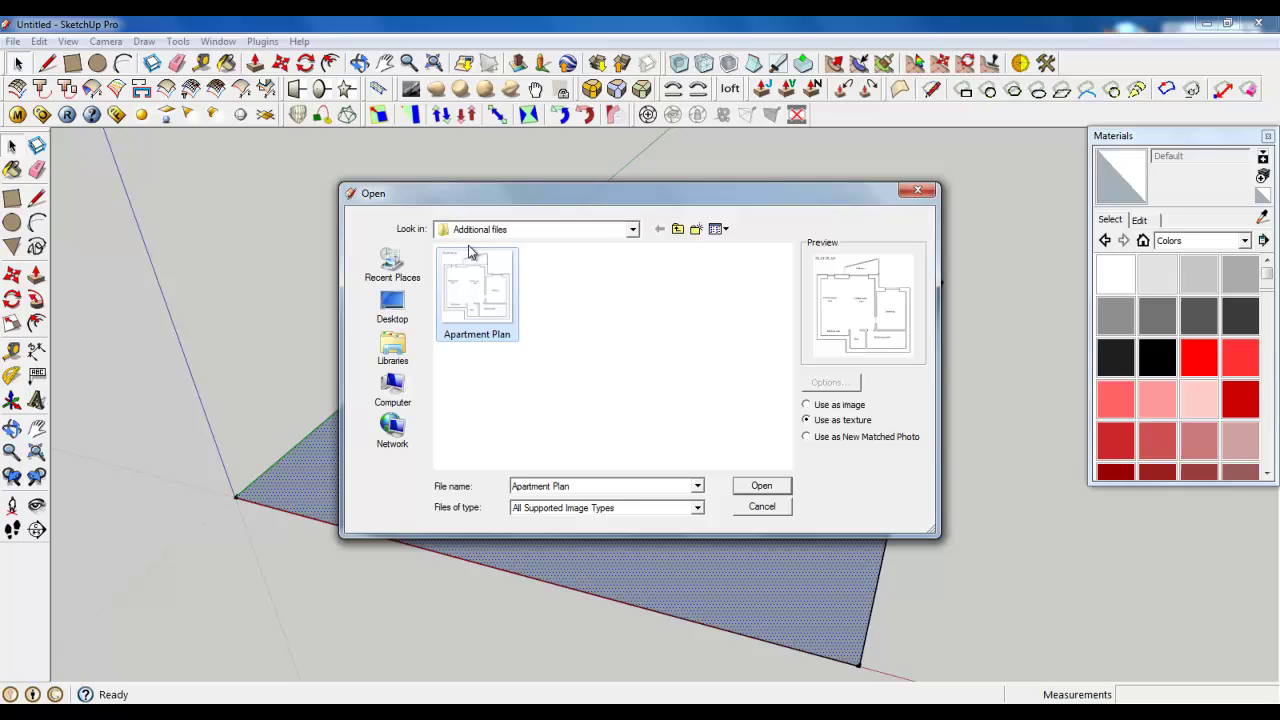
left_click(762, 486)
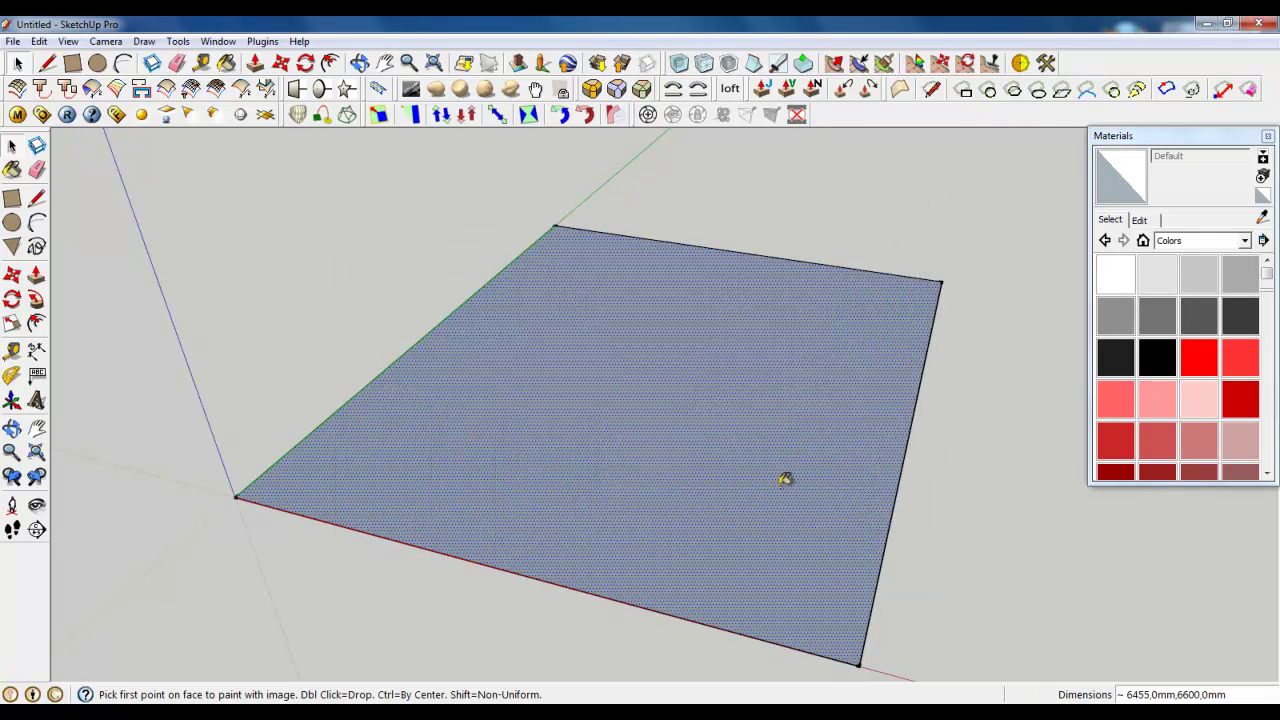
Place the apartment plan texture on the face, from near the origin corner to near the far edge.
left_click(325, 495)
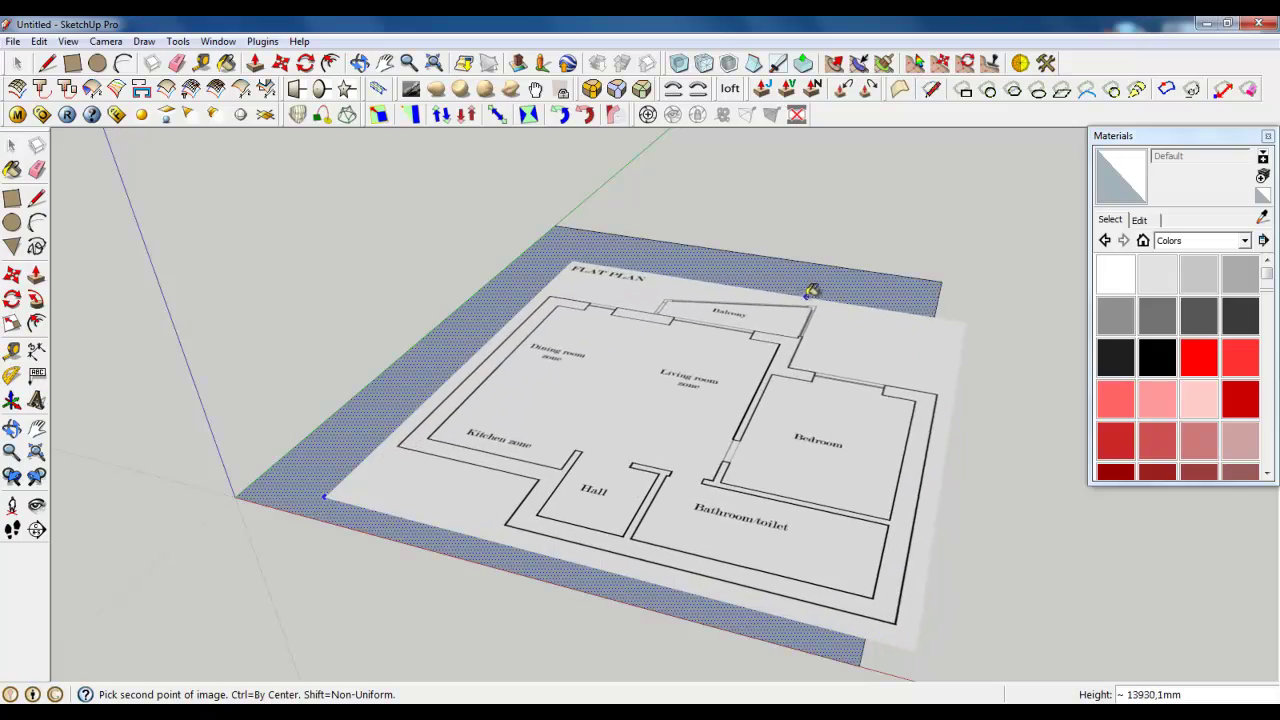
left_click(845, 290)
mouse_move(845, 290)
middle_mouse_down()
mouse_move(537, 443)
mouse_move(595, 350)
mouse_move(609, 409)
mouse_move(618, 347)
middle_mouse_up()
scroll(595, 350, "down", 4)
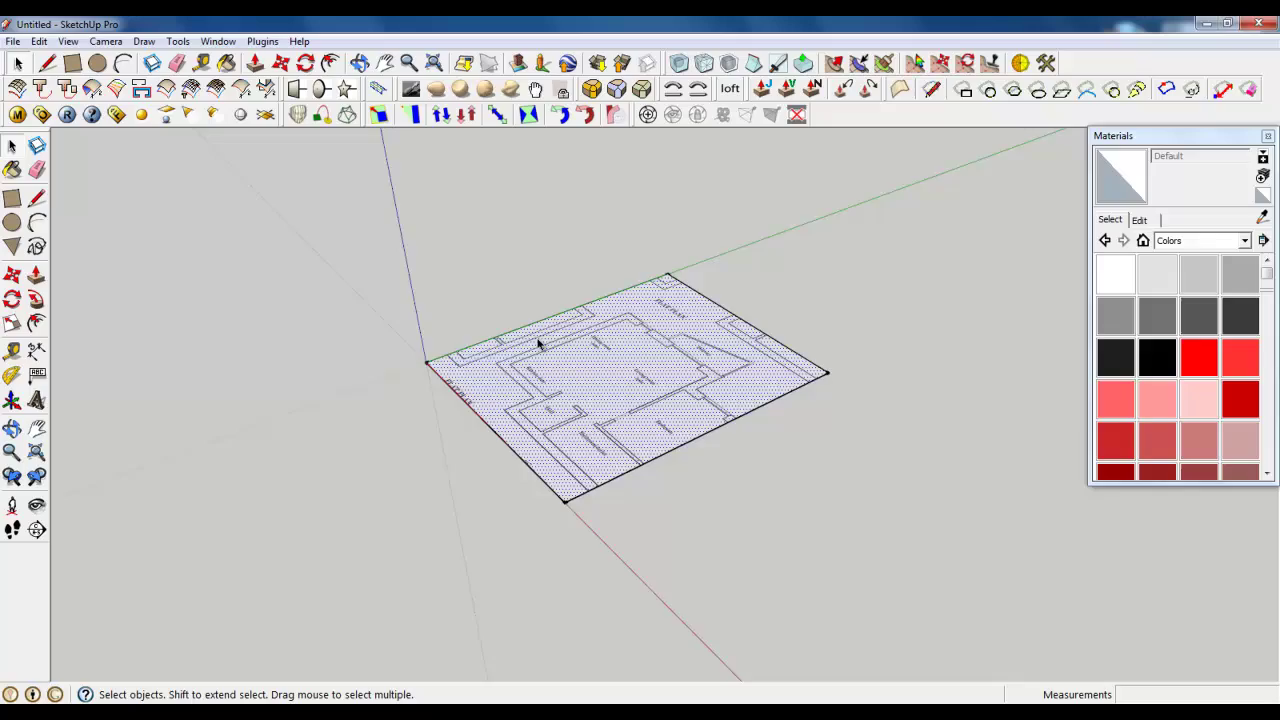
Draw a 7500 mm reference line alongside the outer wall of the kitchen and dining zones, parallel to the green axis.
scroll(540, 343, "up", 6)
middle_click_drag(771, 250, 686, 383)
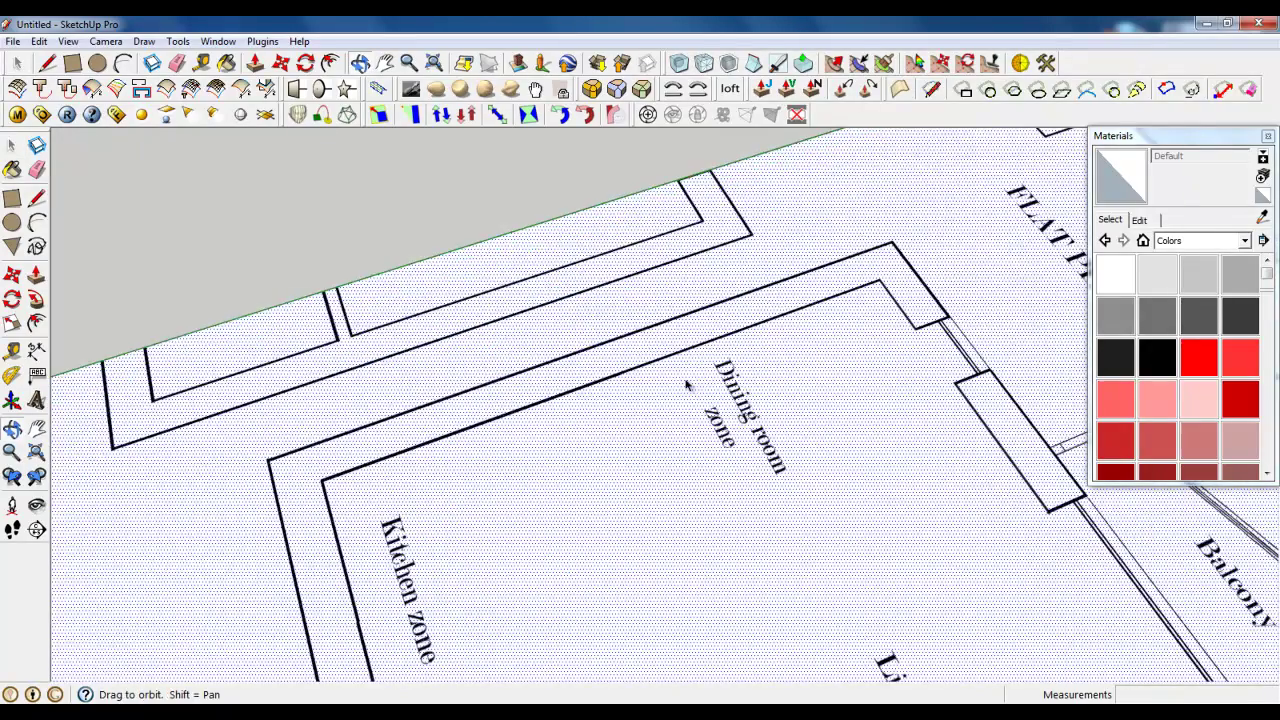
scroll(766, 377, "down", 2)
middle_click_drag(766, 377, 711, 386)
scroll(711, 386, "up", 3)
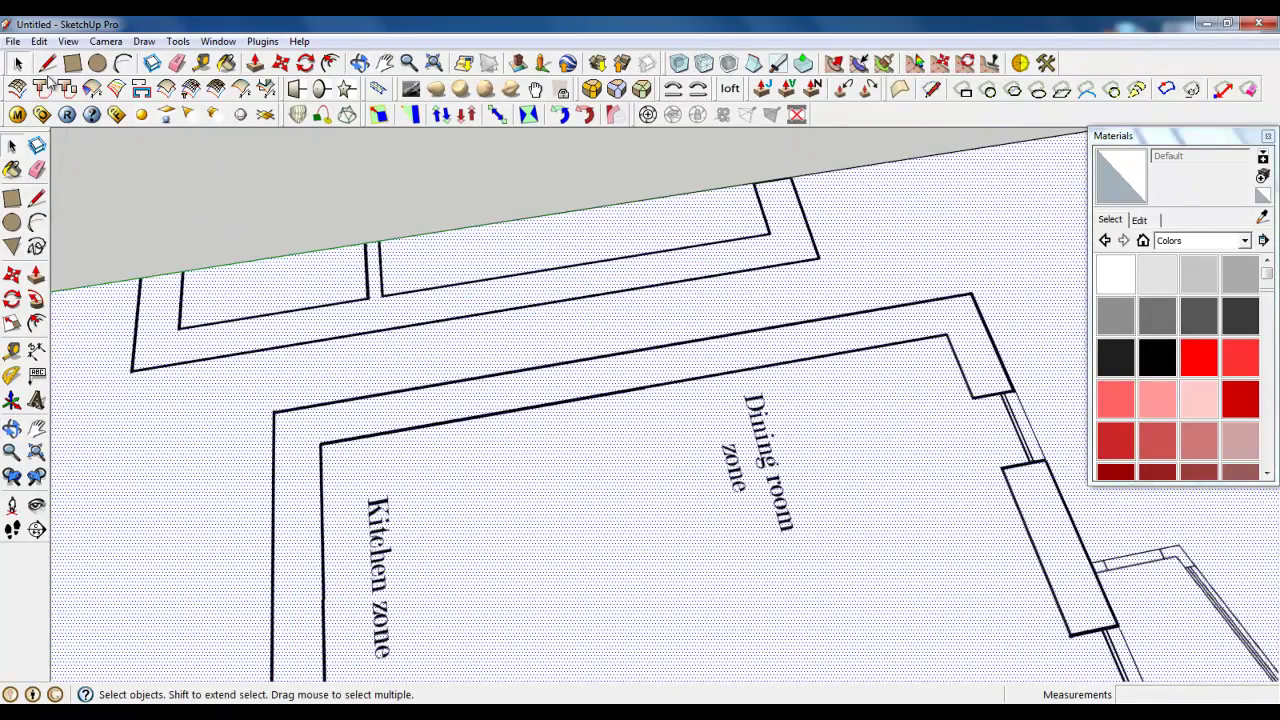
left_click(46, 63)
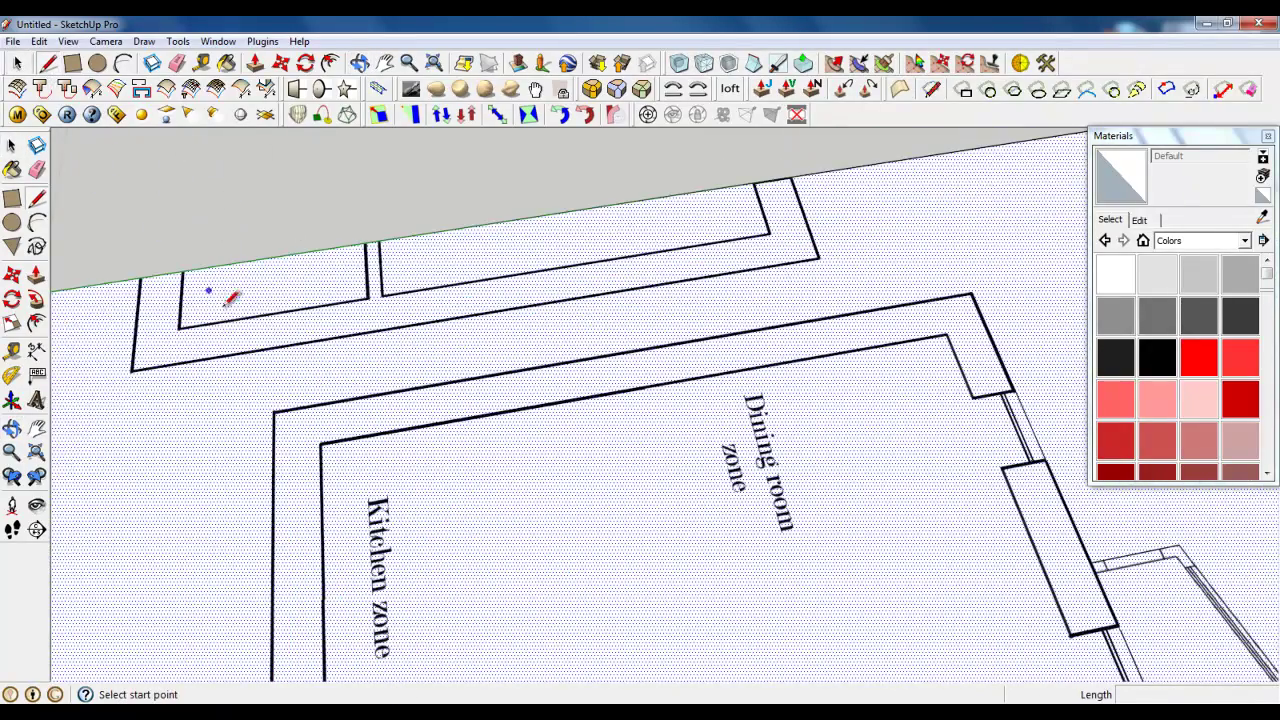
left_click(275, 409)
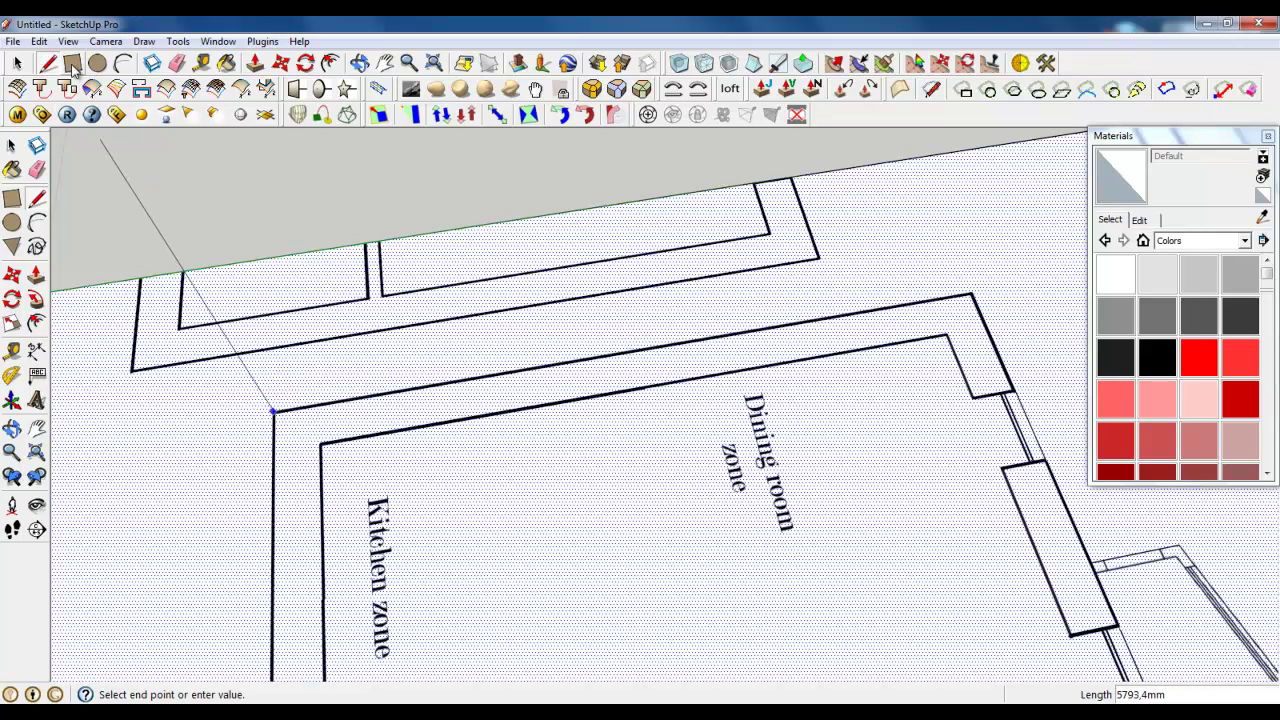
left_click(48, 64)
left_click(273, 395)
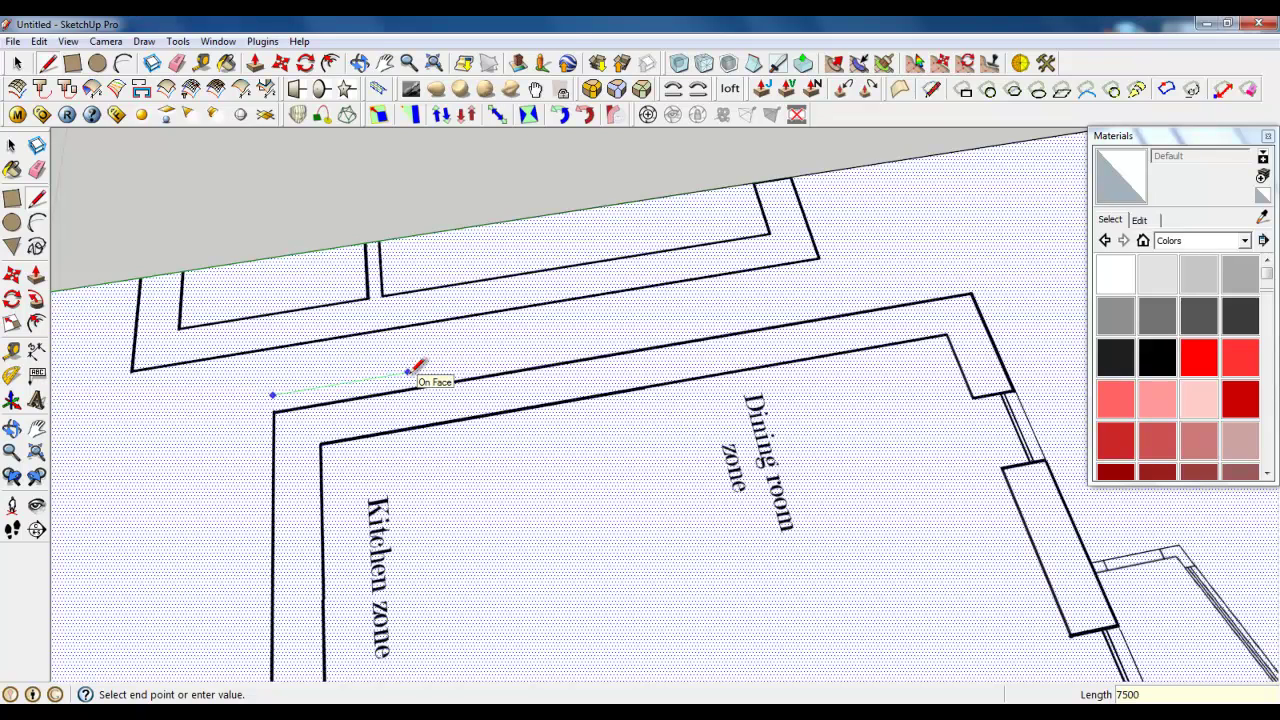
key("Return")
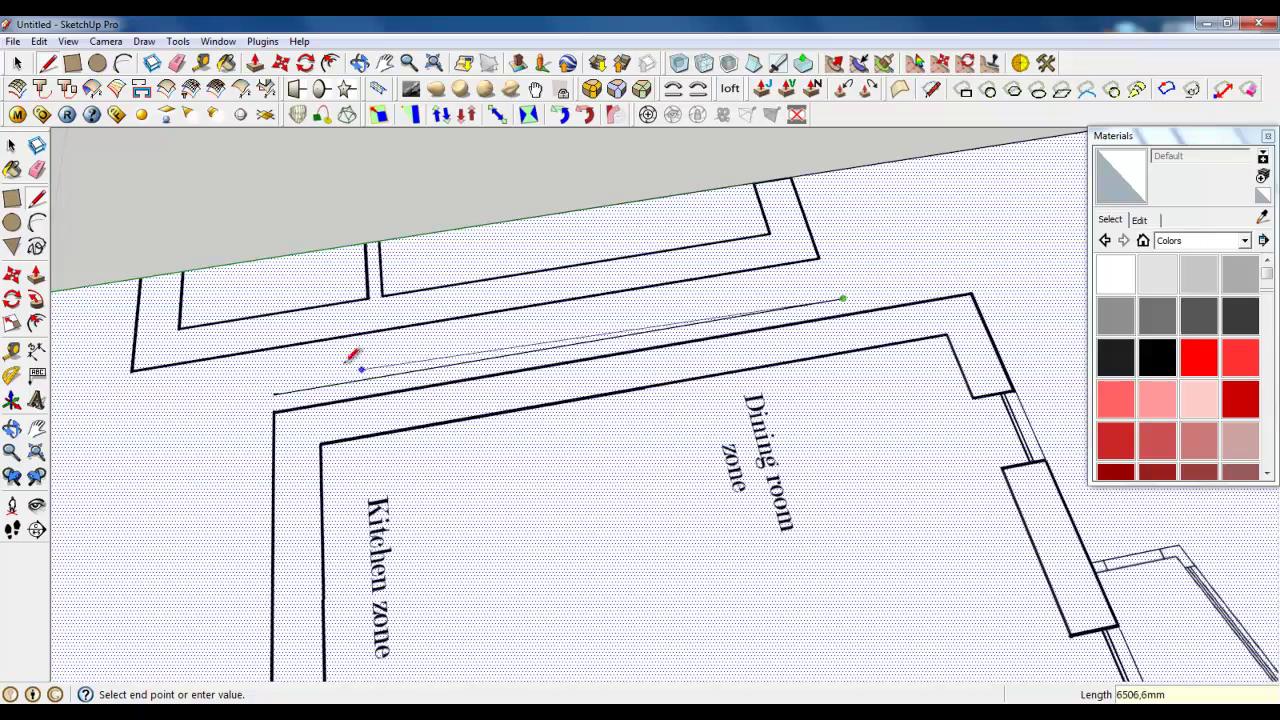
left_click(17, 63)
Start positioning the plan texture and scale it down with the green pin to bring the outer wall to the reference line's length.
middle_click_drag(461, 539, 656, 396)
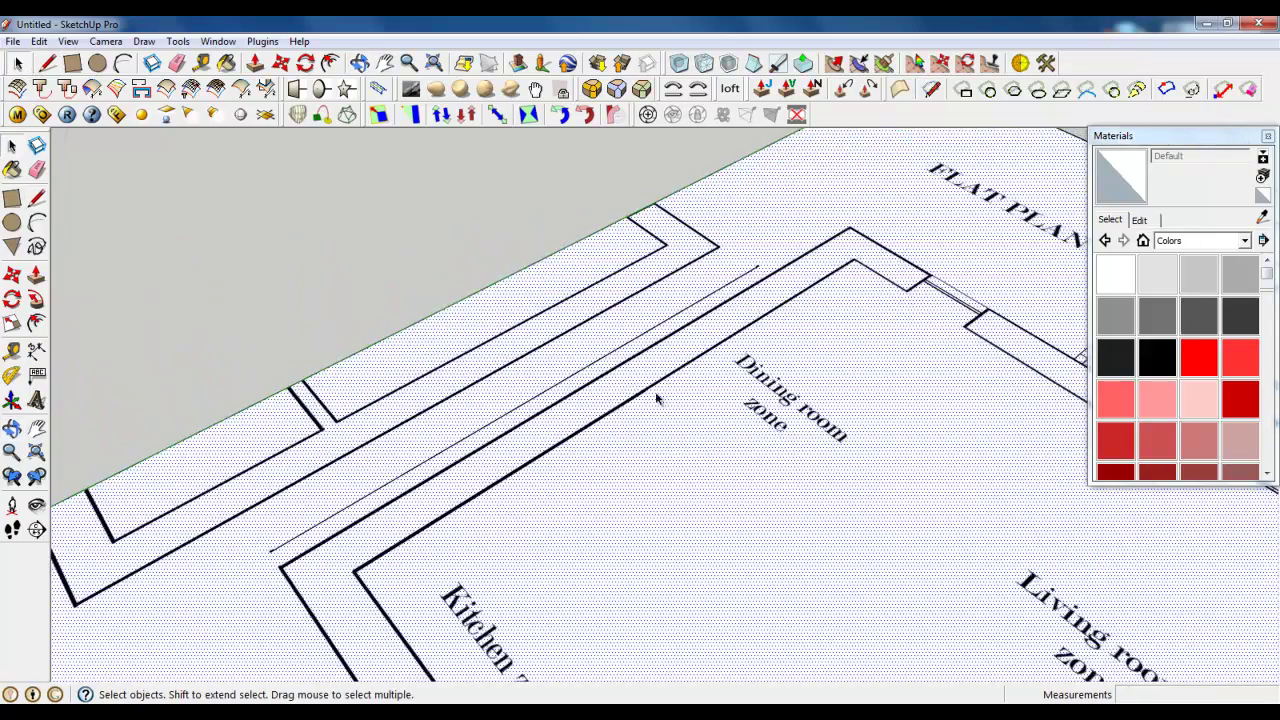
scroll(554, 343, "down", 5)
middle_click_drag(554, 343, 620, 355)
scroll(620, 355, "up", 2)
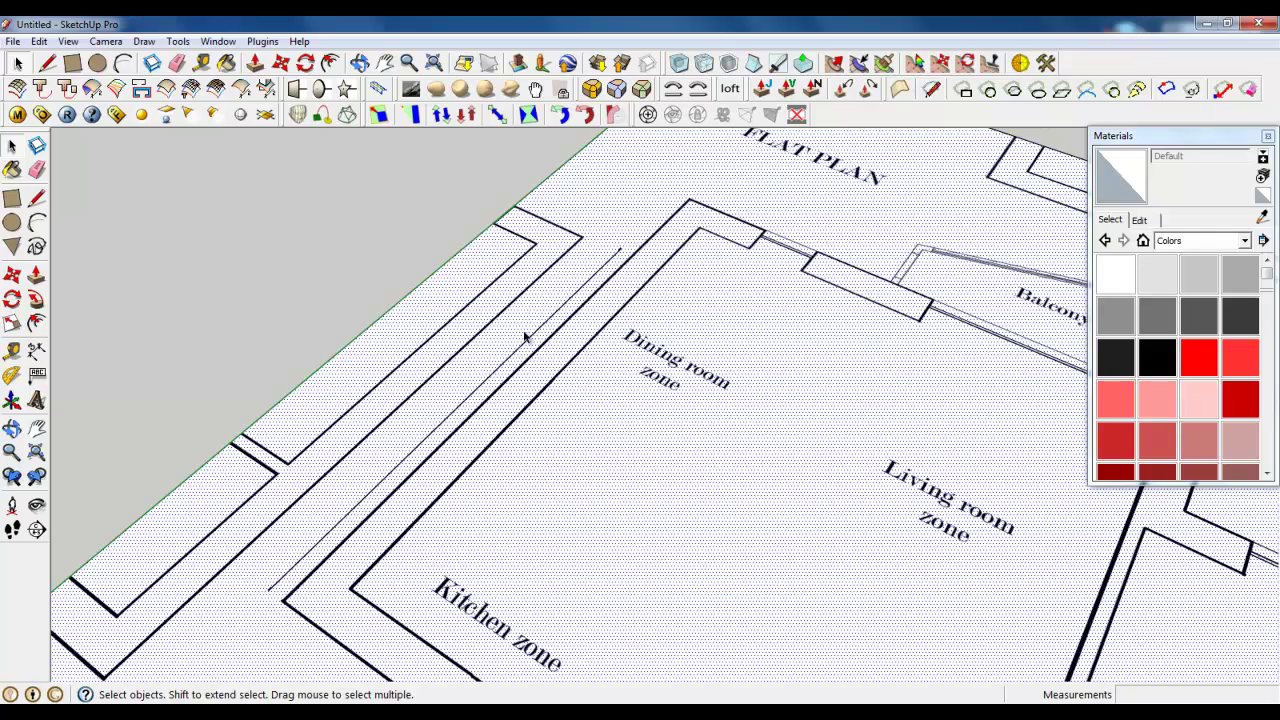
scroll(565, 417, "down", 5)
scroll(600, 360, "up", 3)
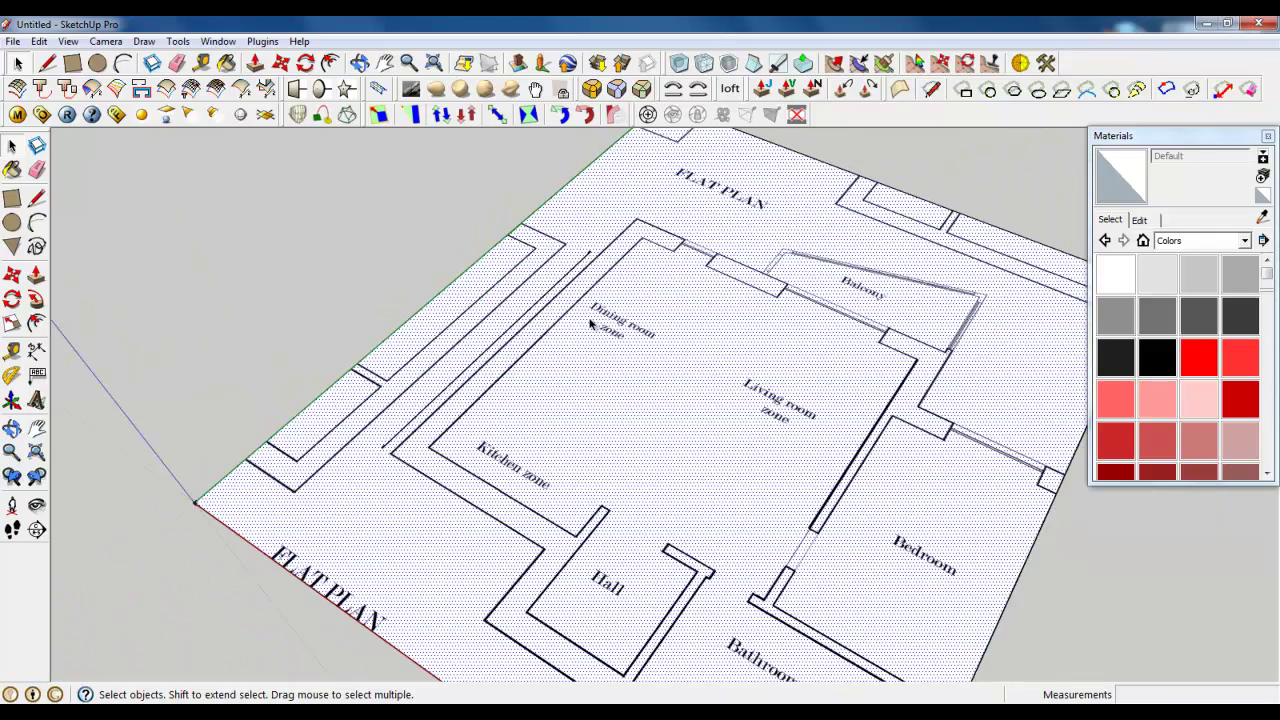
right_click(591, 323)
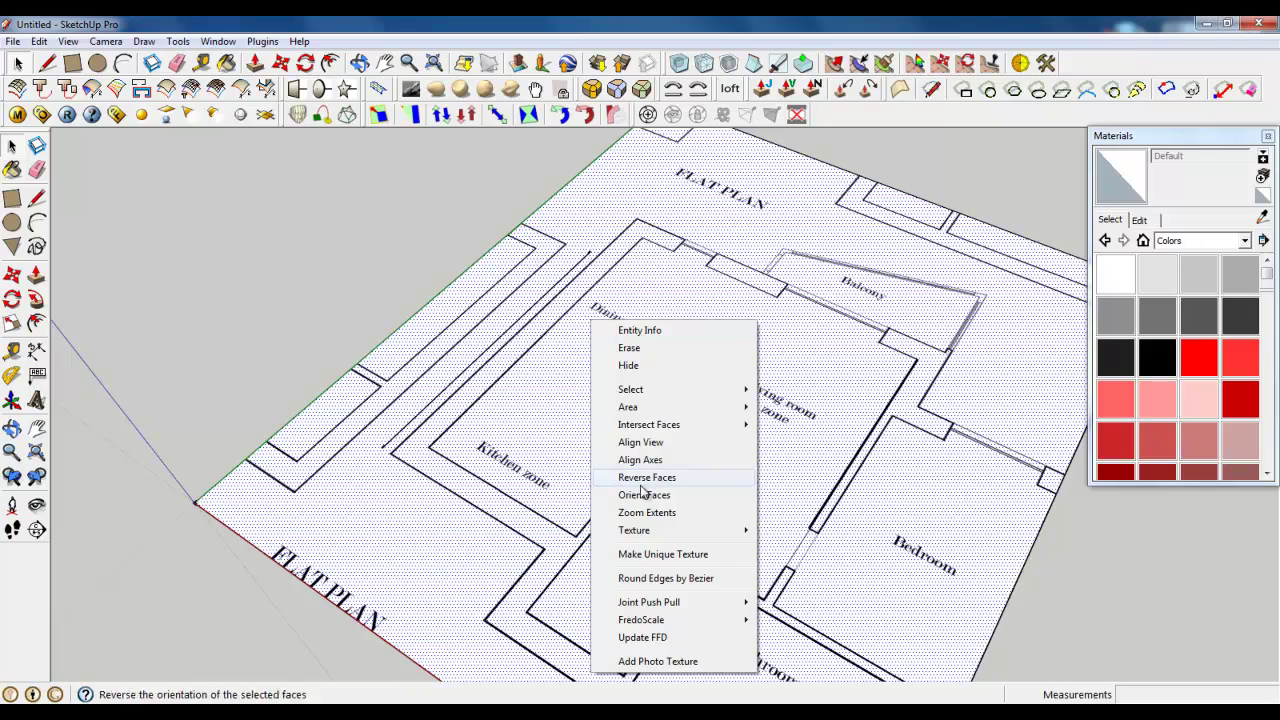
mouse_move(640, 530)
left_click(797, 530)
scroll(483, 322, "down", 6)
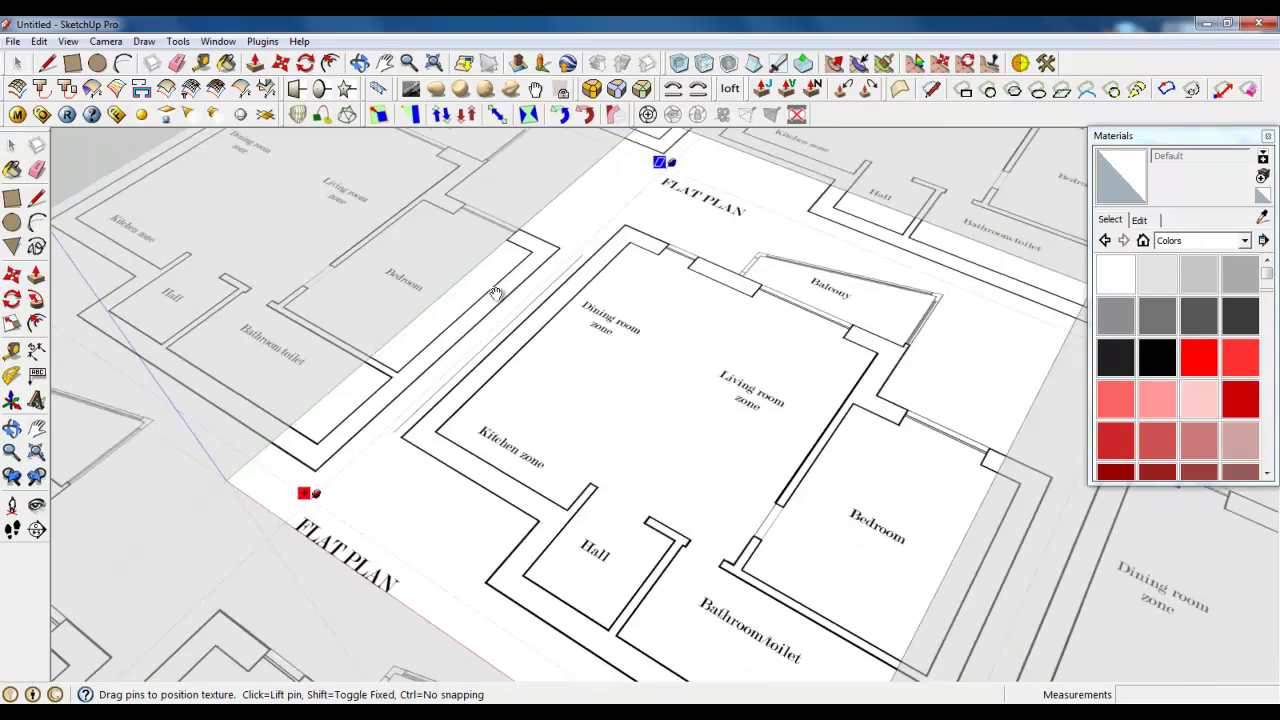
scroll(706, 605, "up", 3)
left_click_drag(710, 619, 604, 565)
scroll(461, 467, "up", 8)
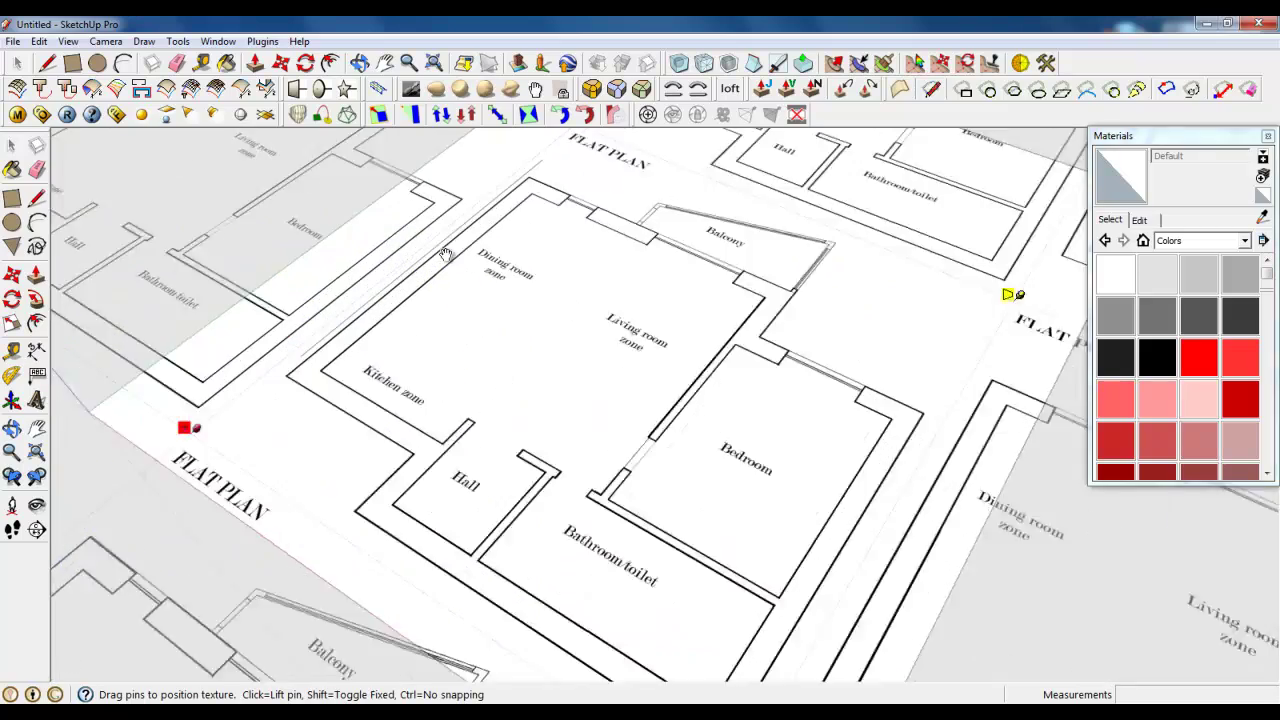
Shift the plan texture so the kitchen and dining outer wall lies along the reference line.
left_click_drag(461, 467, 479, 431)
scroll(479, 430, "down", 5)
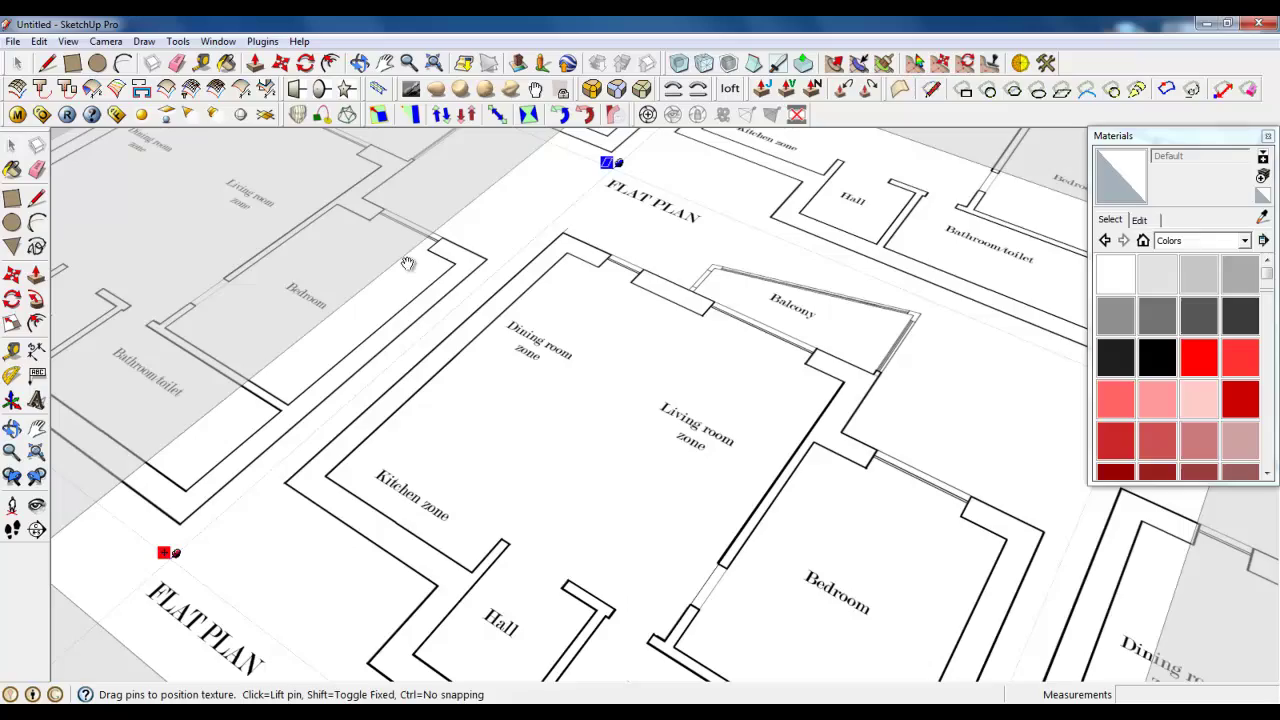
scroll(529, 486, "down", 4)
scroll(631, 582, "up", 3)
scroll(631, 582, "up", 2)
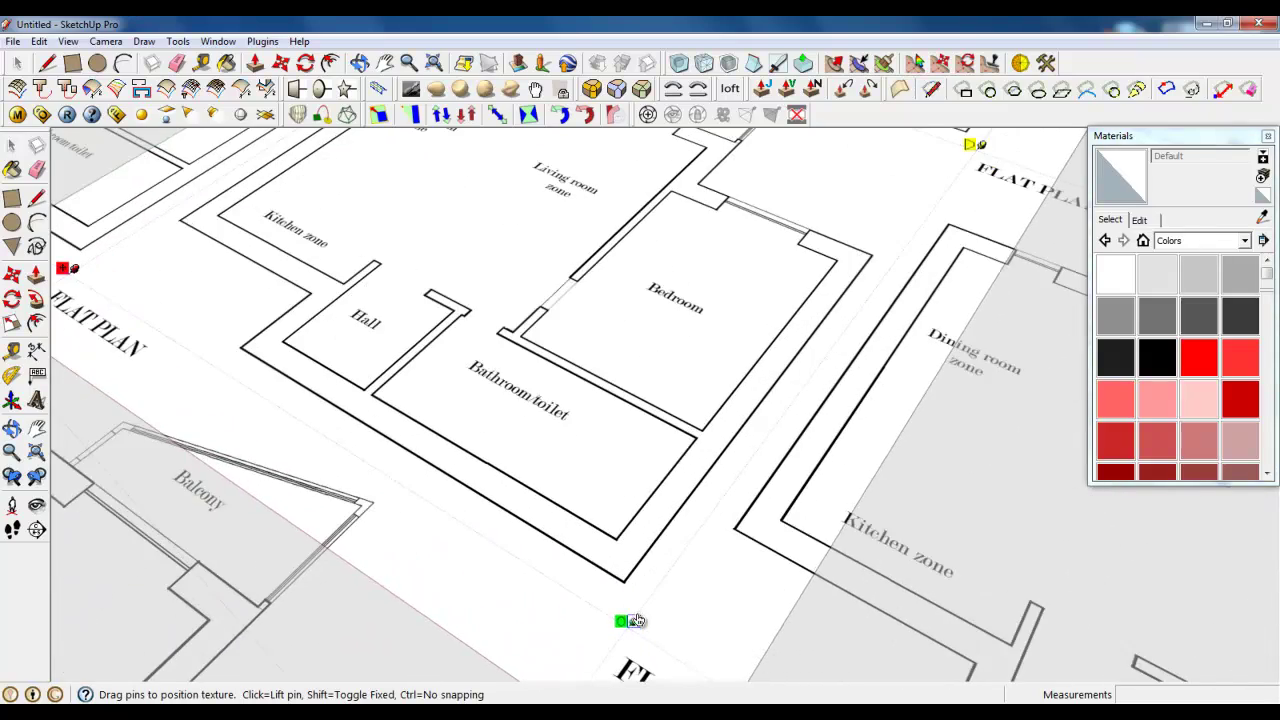
Fine-tune the texture's scale with the green pin, nudge it onto the reference line and finish the positioning.
left_click_drag(634, 620, 644, 631)
scroll(666, 649, "down", 4)
scroll(471, 166, "up", 2)
scroll(471, 166, "up", 3)
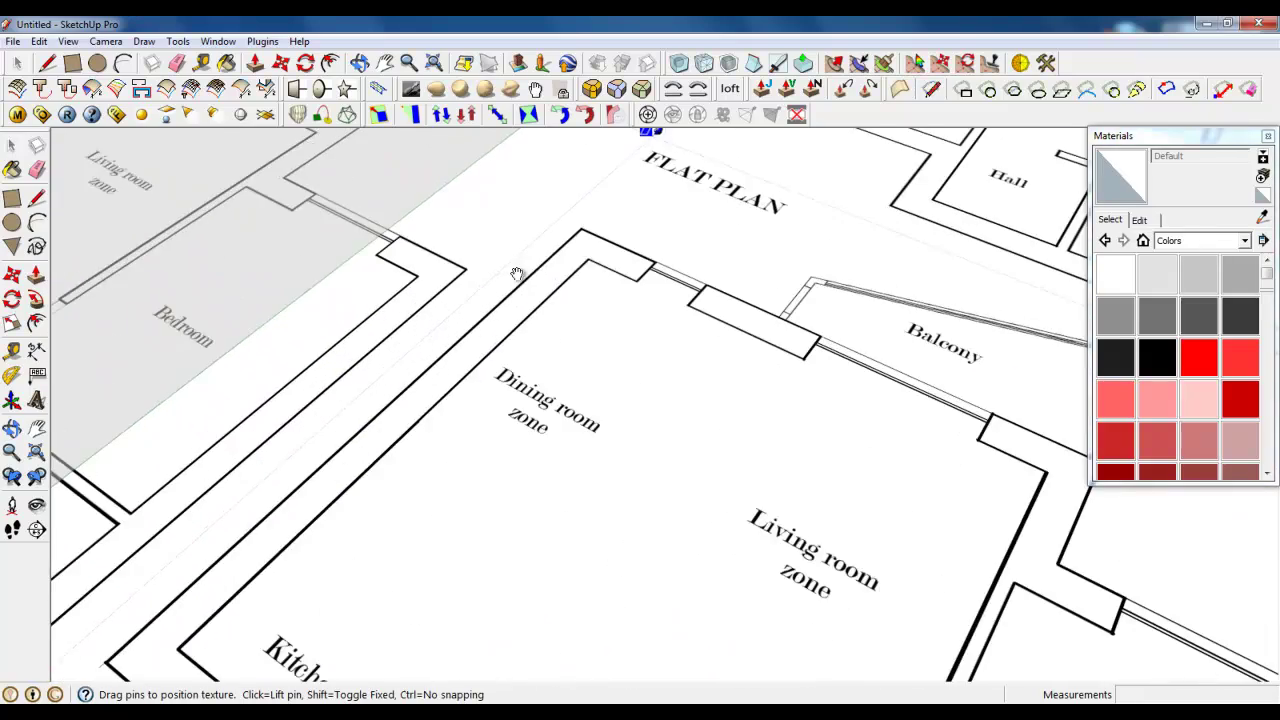
left_click_drag(492, 364, 492, 372)
right_click(522, 260)
left_click(557, 268)
Delete the reference line beside the kitchen and dining outer wall.
scroll(470, 260, "down", 4)
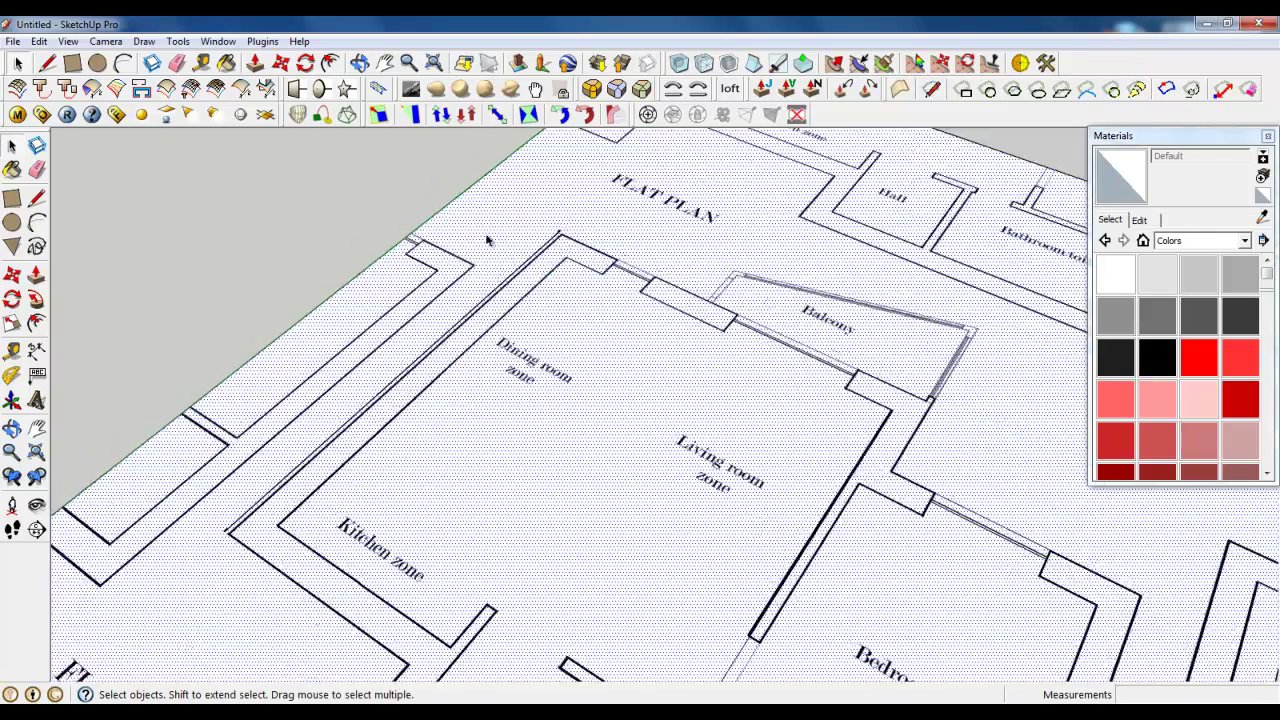
scroll(437, 305, "up", 2)
left_click(443, 320)
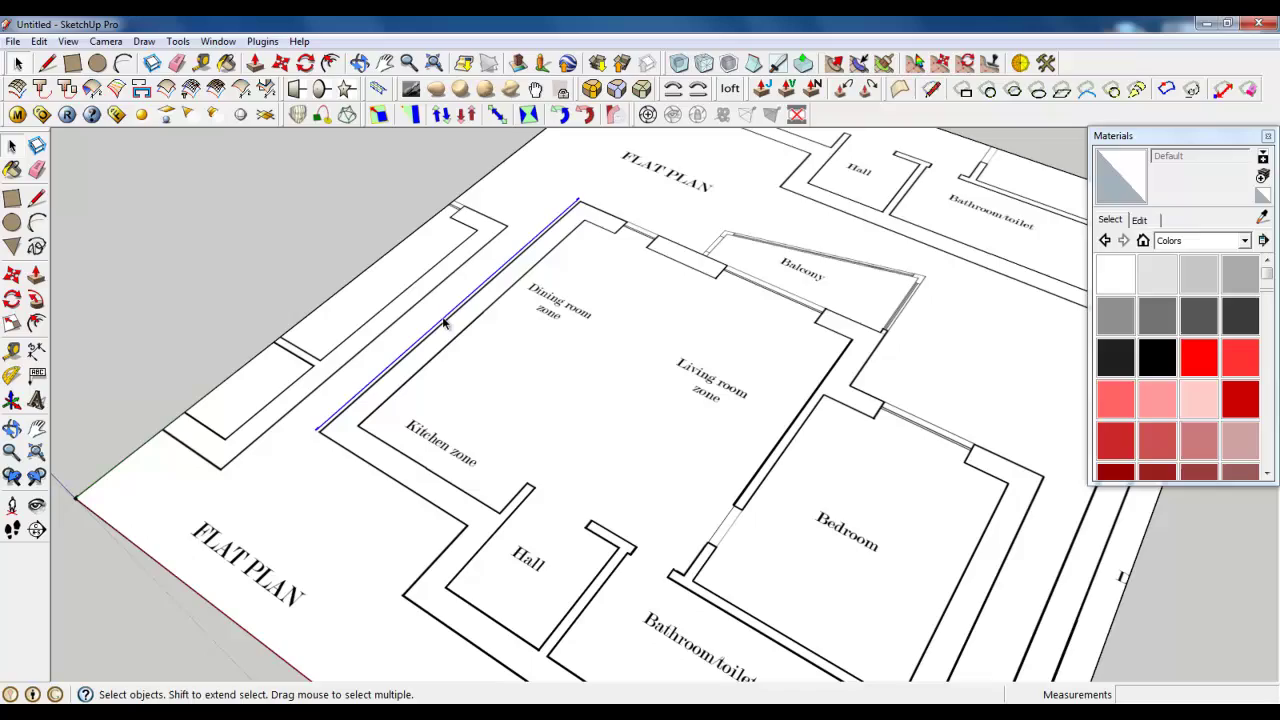
key("Delete")
Move the face's edge on the kitchen and dining side inward along the red axis, close to the plan's outer wall.
left_click(281, 63)
scroll(420, 406, "down", 5)
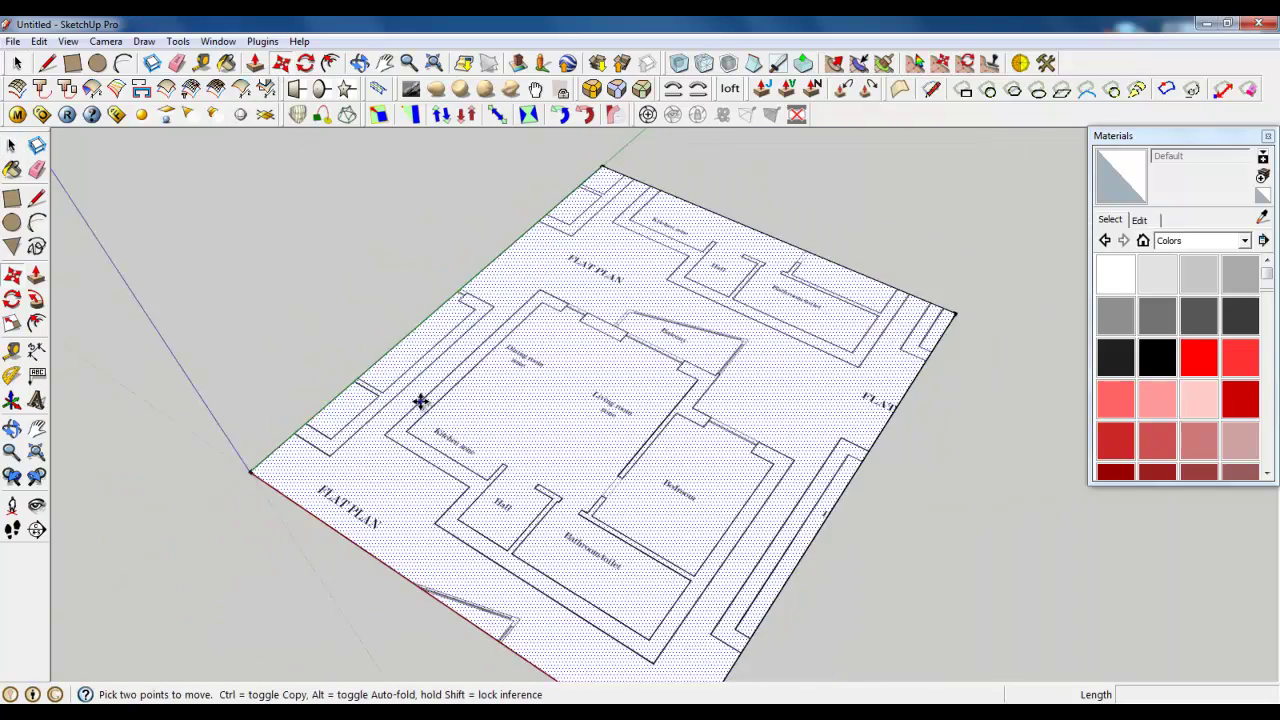
scroll(571, 386, "up", 6)
left_click(338, 441)
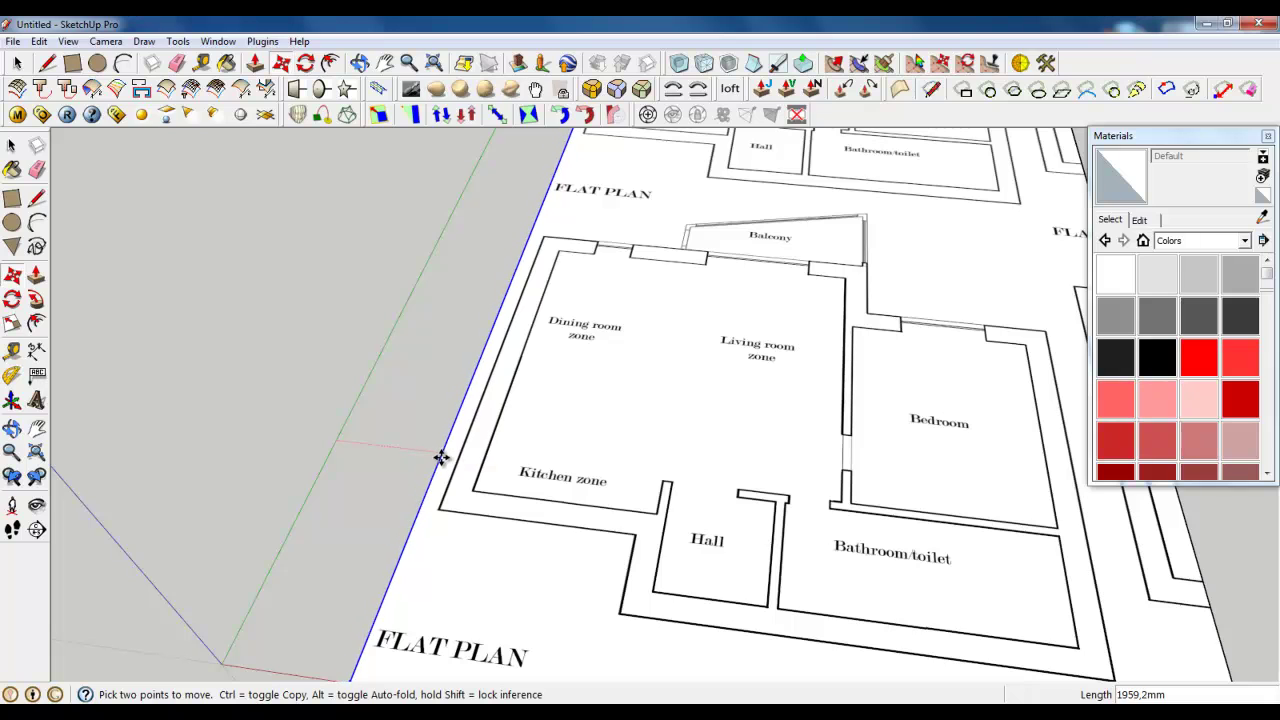
left_click(434, 455)
Move the face's edge below the hall and bathroom inward about 1290 mm, cutting off the repeated balcony and title.
scroll(434, 455, "down", 3)
middle_click_drag(550, 474, 737, 620)
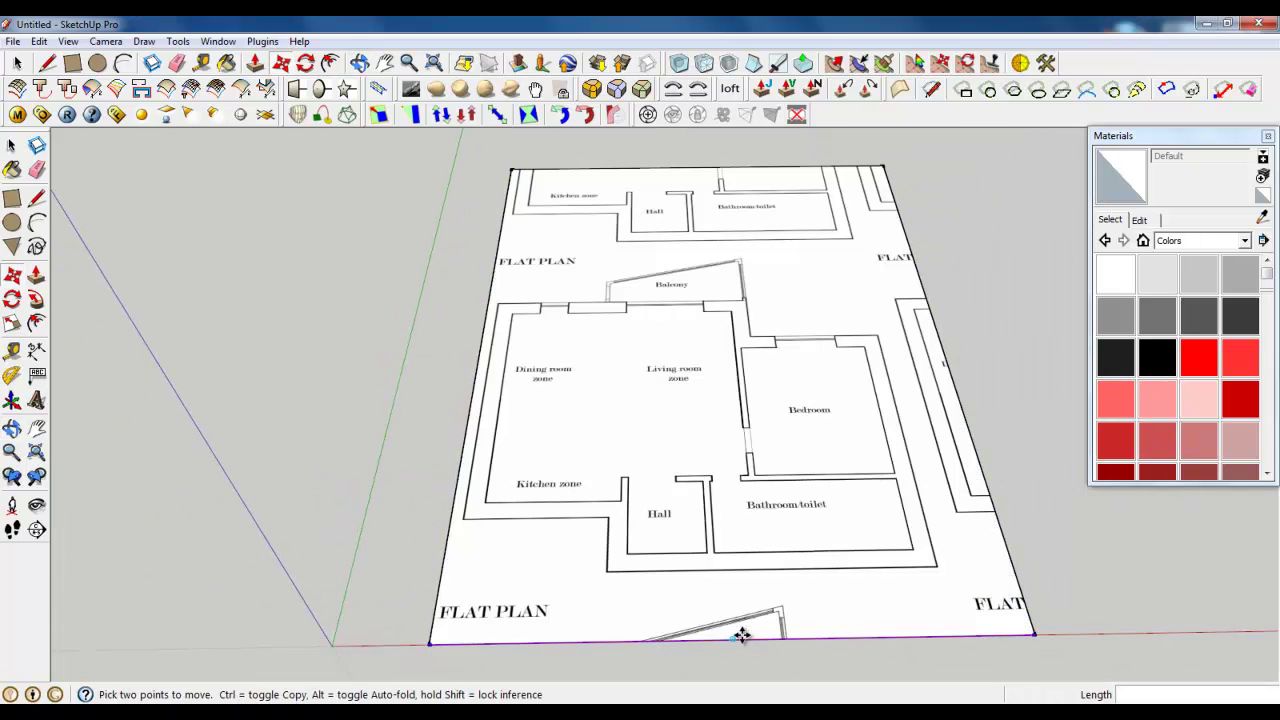
left_click(741, 628)
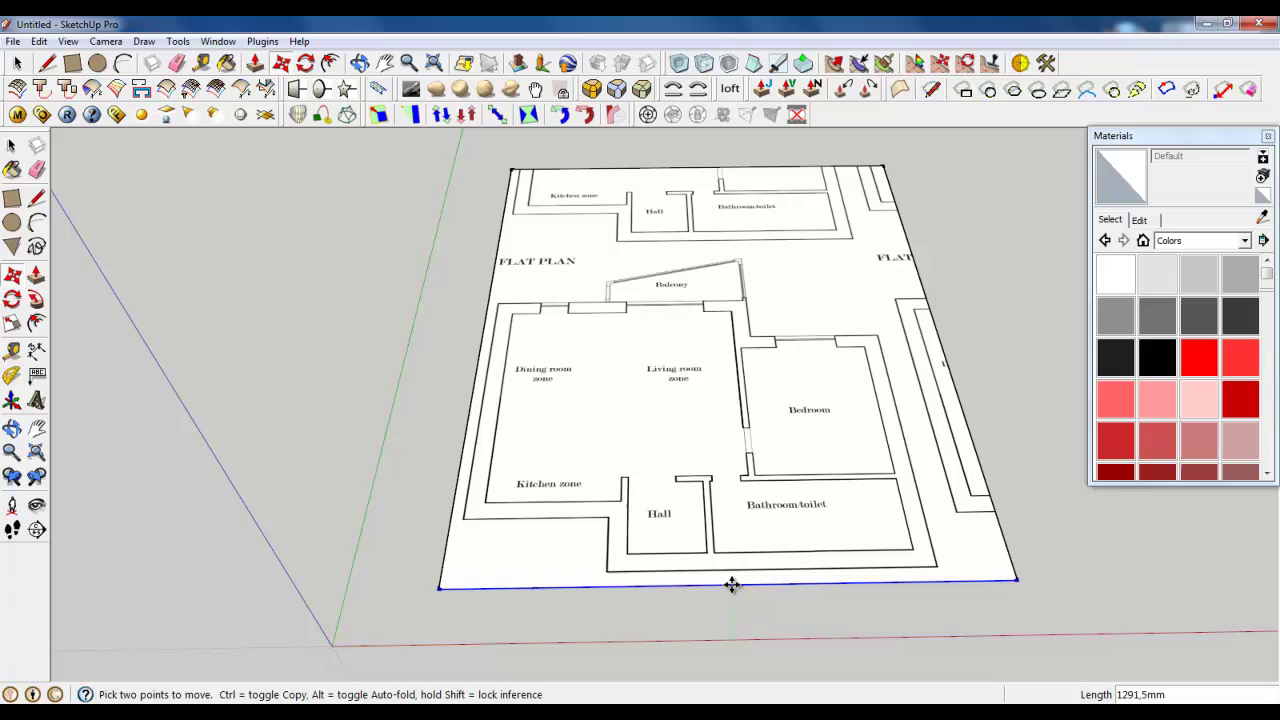
left_click(731, 583)
Move the face's edge on the bedroom side inward, close to the outer wall, cutting off the repeated plan.
scroll(965, 502, "up", 3)
scroll(966, 501, "up", 1)
key("ctrl+t")
left_click(994, 480)
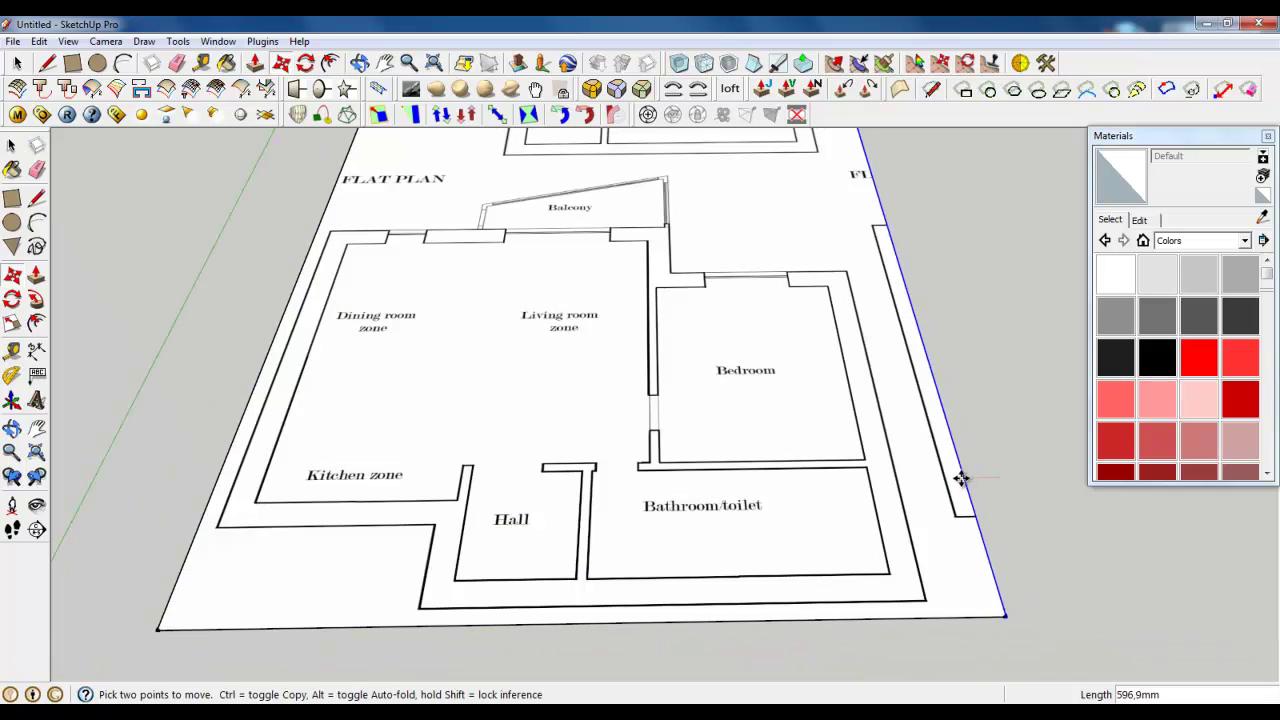
left_click(921, 483)
Move the face's far edge beyond the balcony inward to just past the FLAT PLAN title.
scroll(692, 652, "down", 1)
scroll(692, 652, "down", 3)
left_click(663, 326)
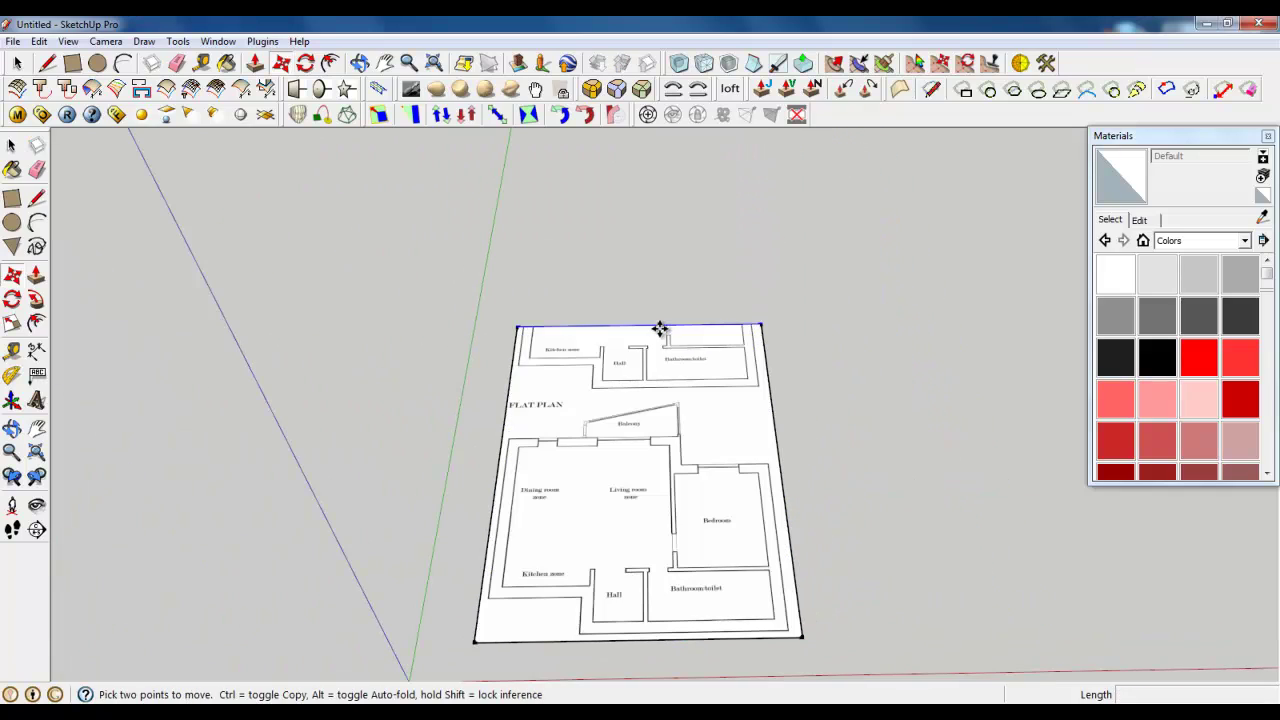
left_click(665, 395)
scroll(654, 387, "down", 4)
middle_click_drag(652, 386, 549, 471)
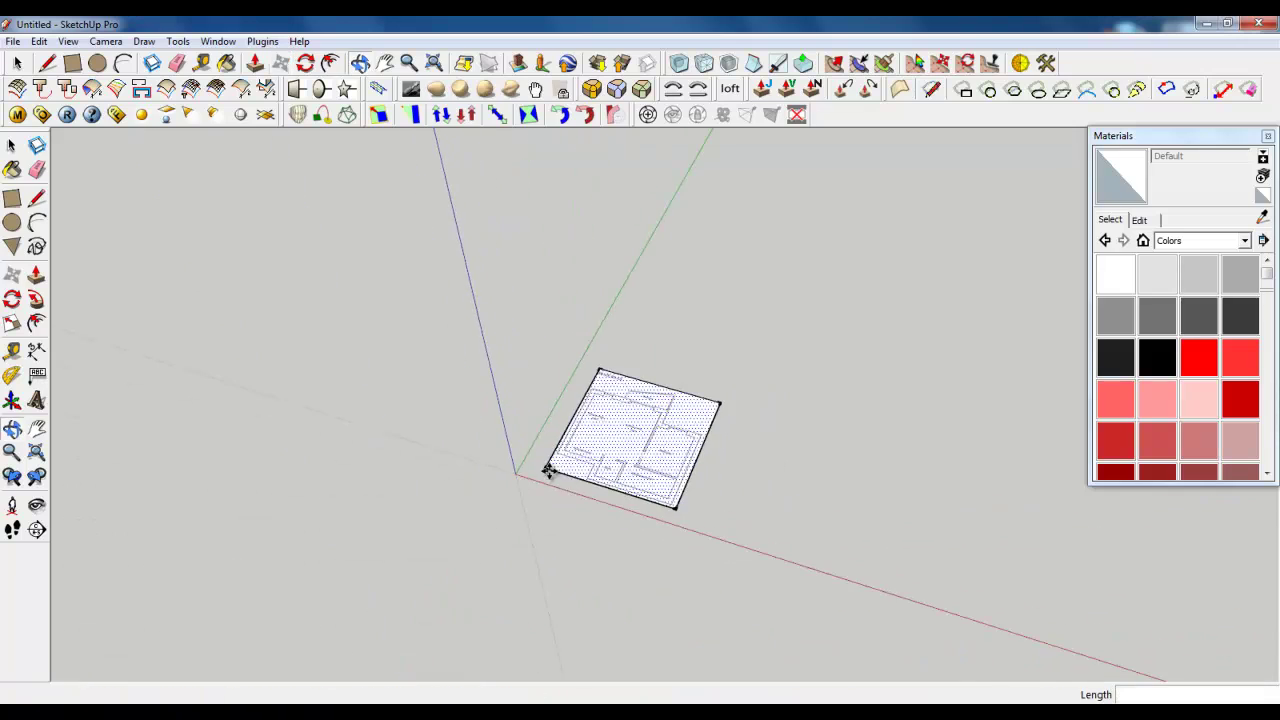
scroll(657, 483, "up", 4)
scroll(657, 483, "down", 3)
middle_click_drag(659, 468, 665, 448)
scroll(665, 448, "up", 6)
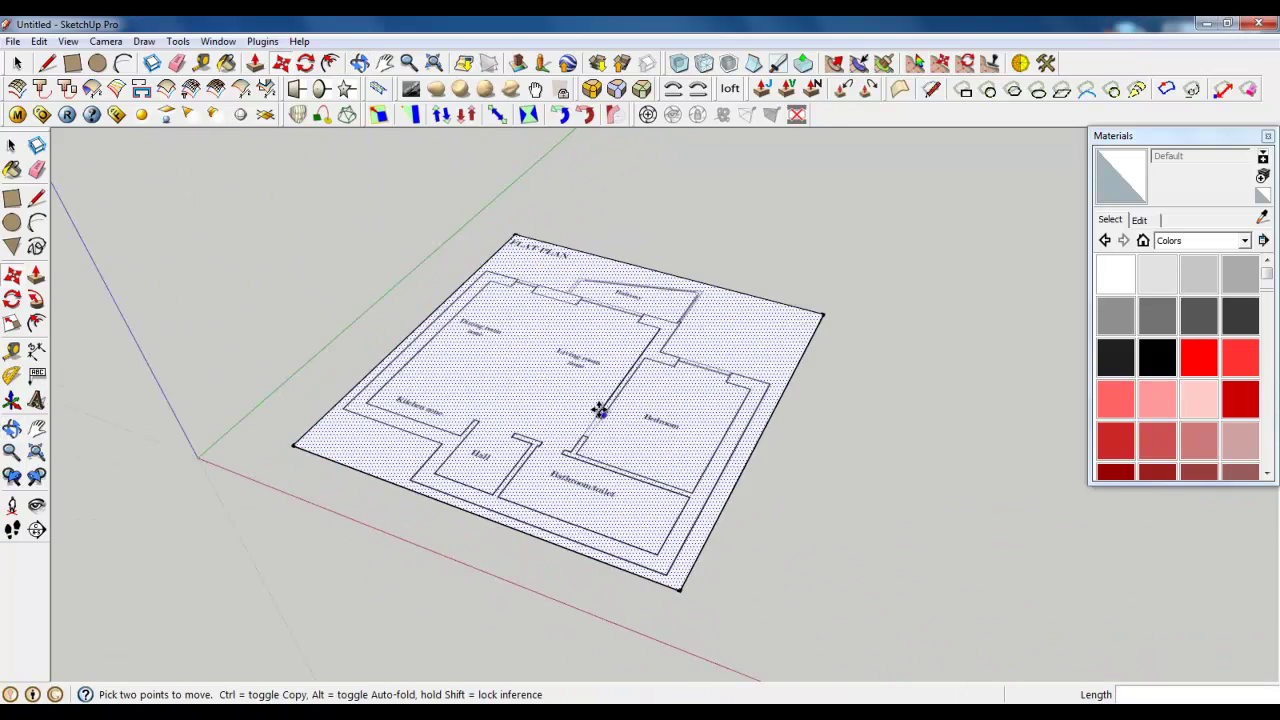
Start the Line tool and look over the cropped plan, from the balcony and title to the hall and bathroom.
left_click(46, 63)
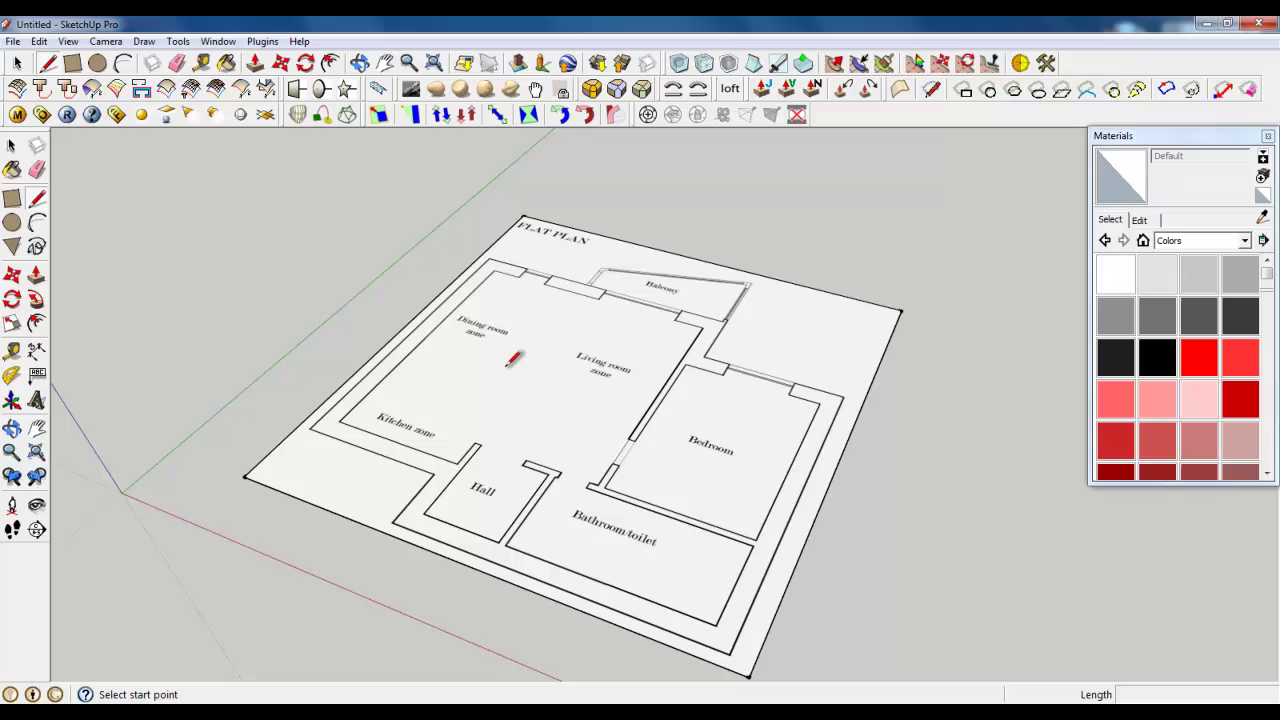
scroll(604, 537, "down", 3)
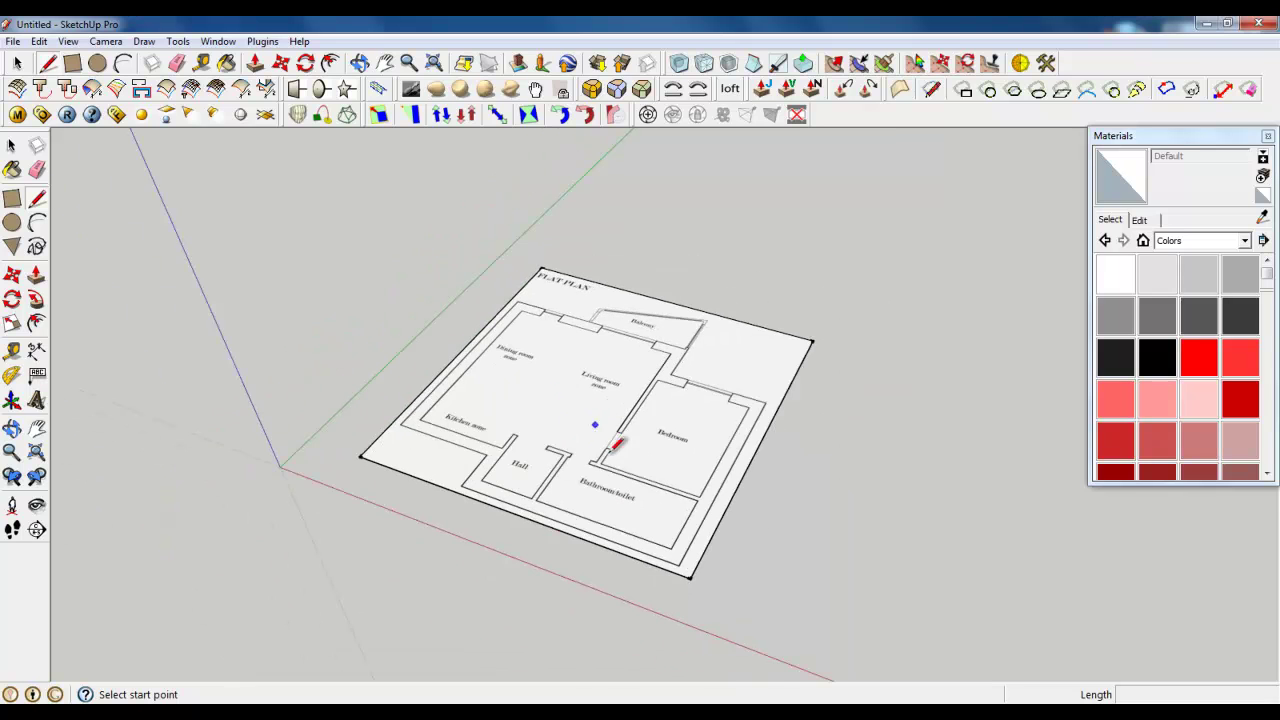
scroll(561, 455, "up", 3)
scroll(430, 408, "up", 3)
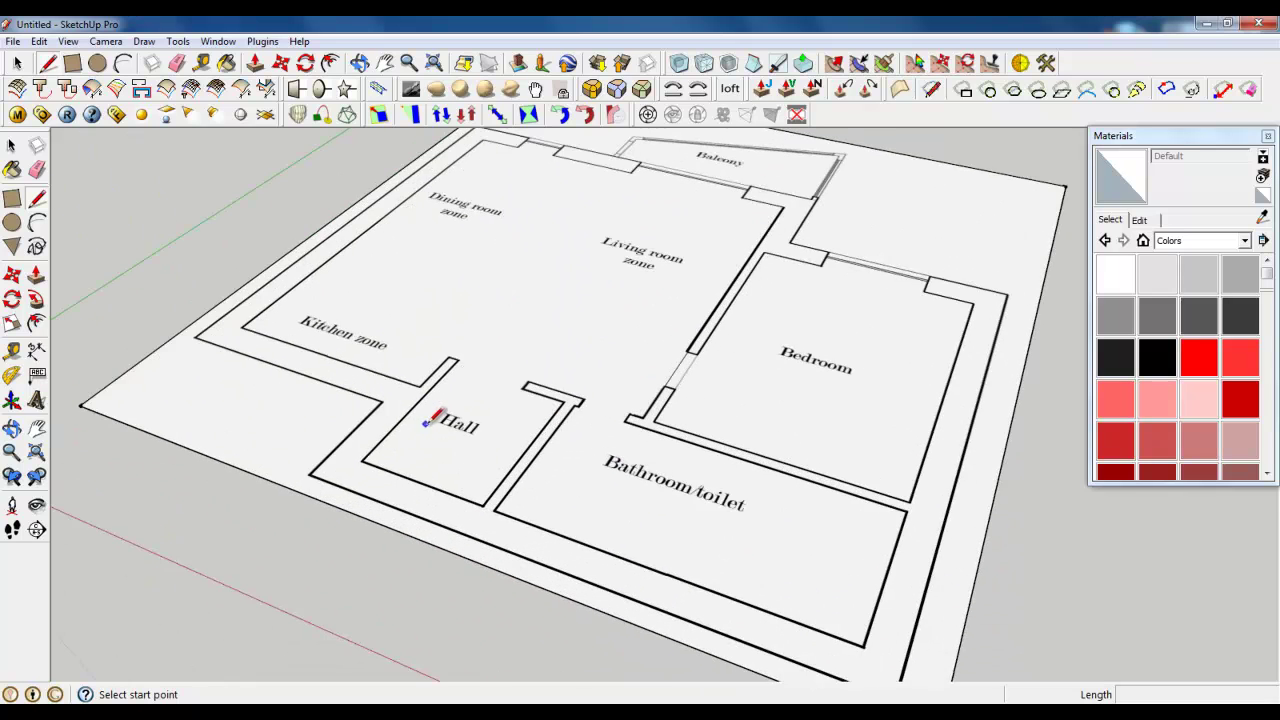
scroll(434, 423, "down", 2)
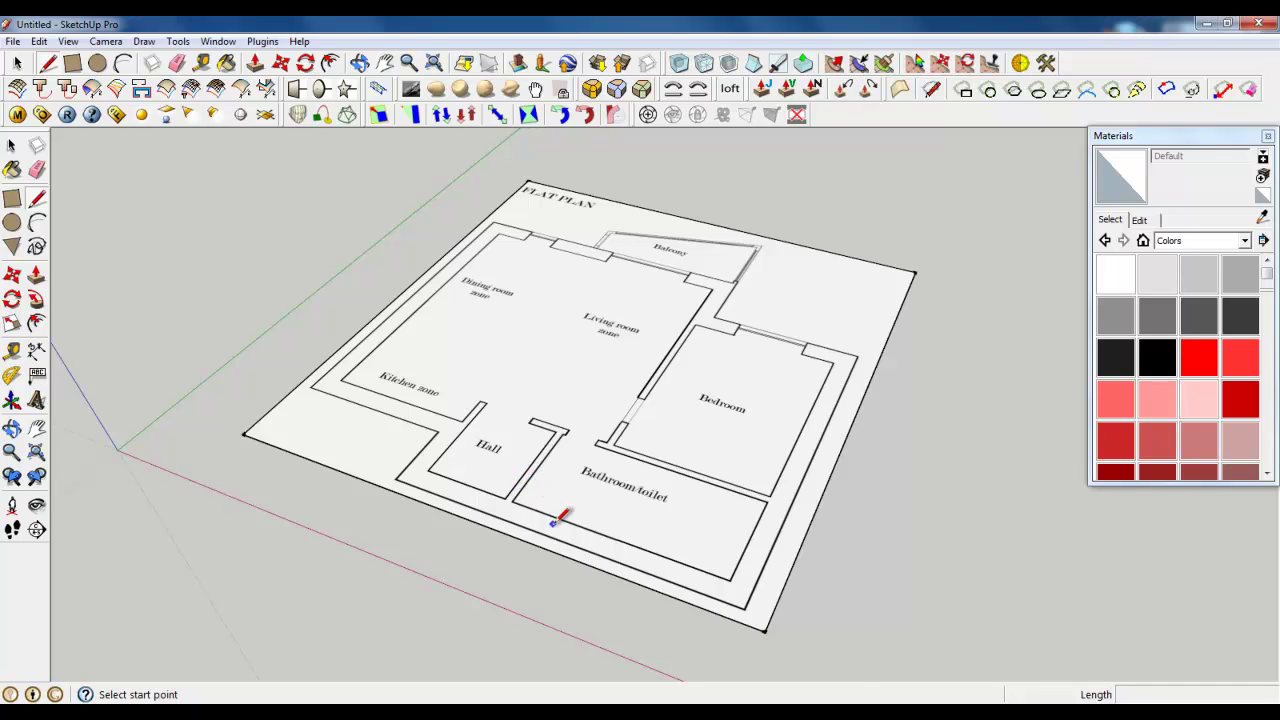
scroll(553, 522, "up", 2)
scroll(543, 528, "down", 3)
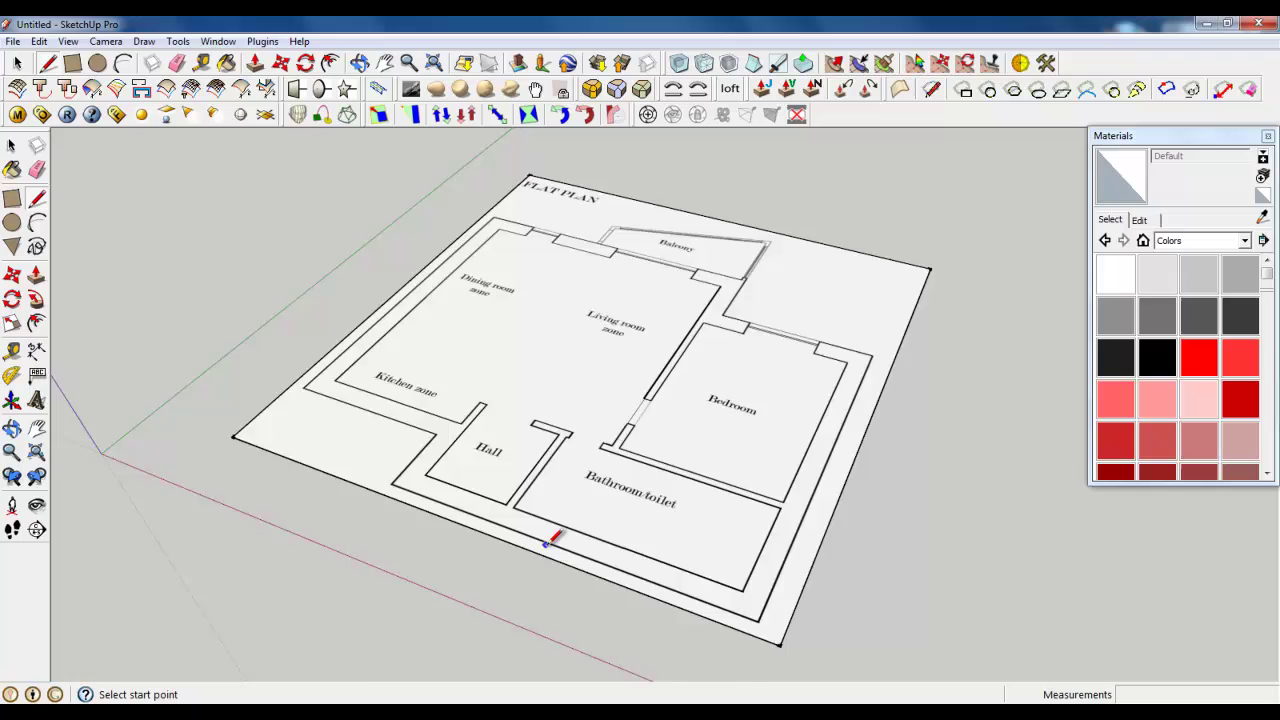
scroll(628, 330, "up", 6)
middle_click_drag(627, 348, 692, 497)
scroll(594, 366, "down", 3)
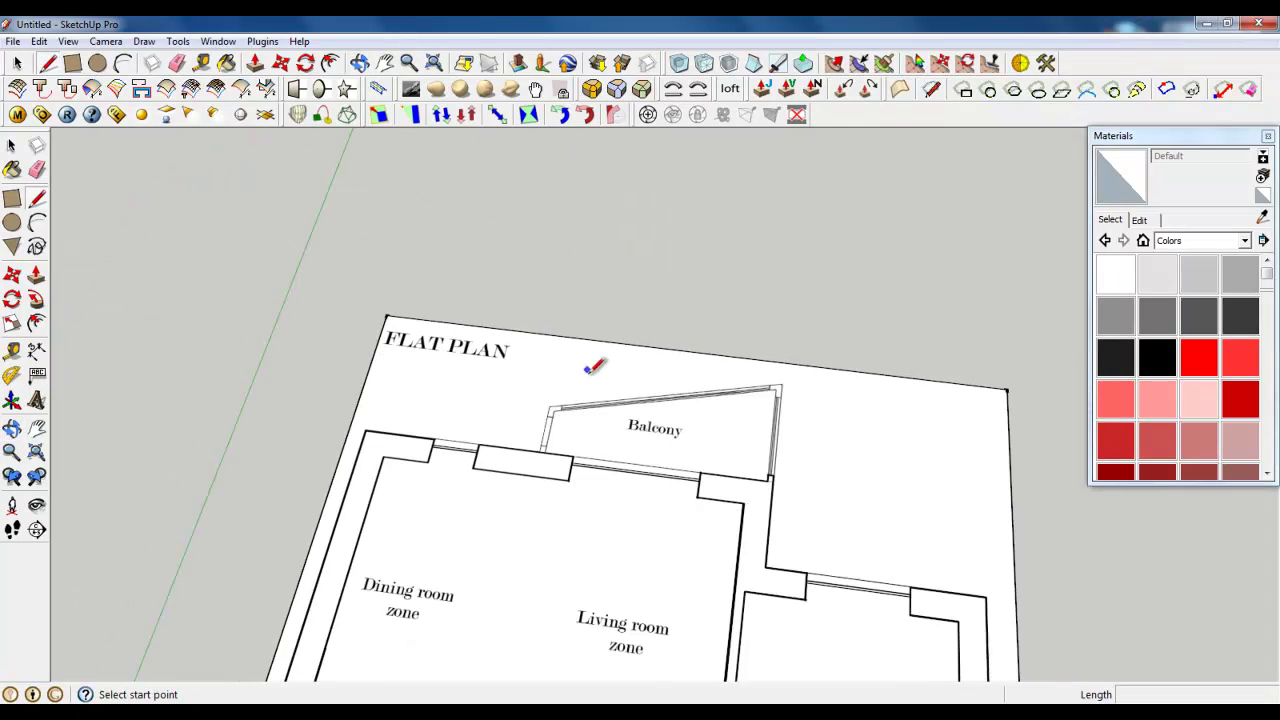
scroll(776, 497, "up", 3)
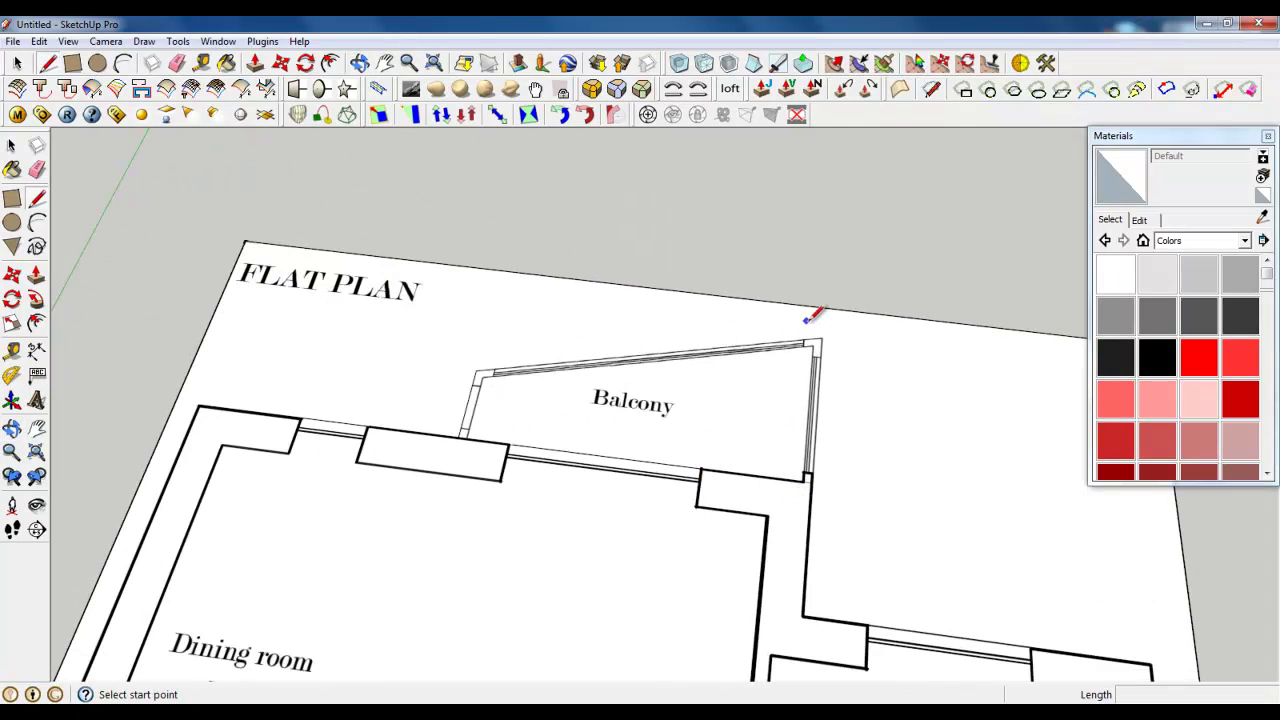
scroll(553, 267, "down", 10)
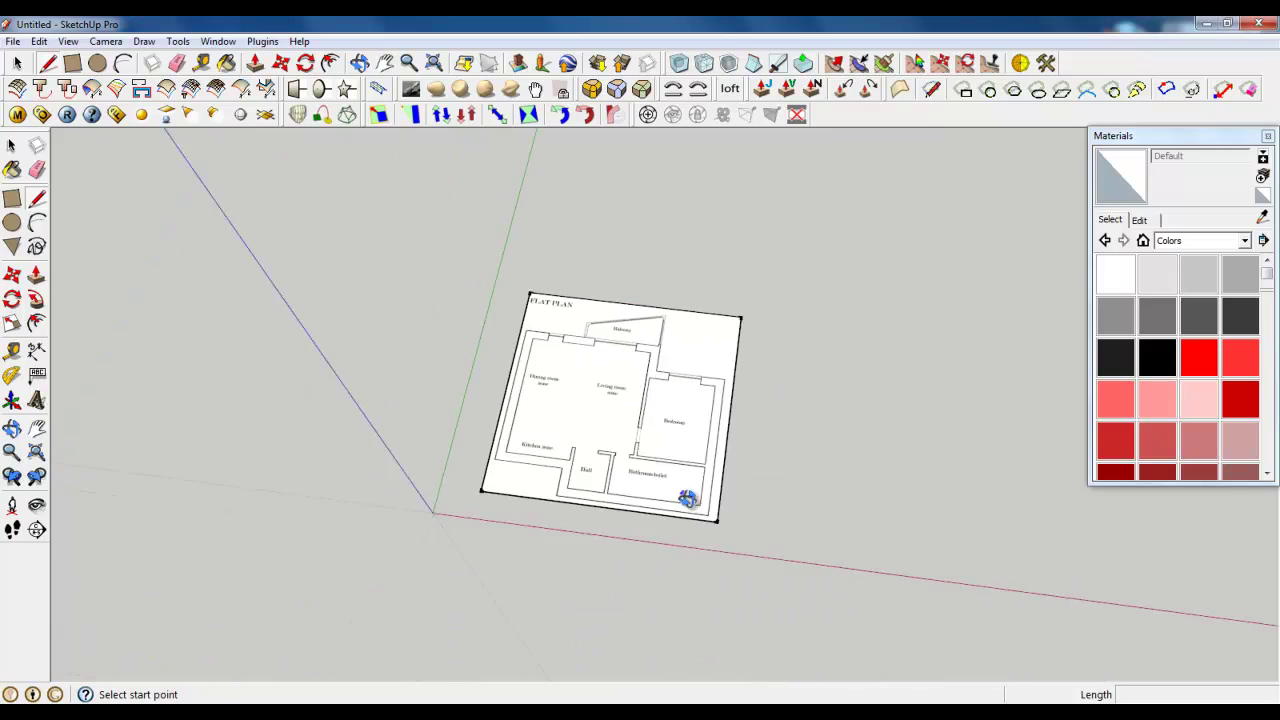
scroll(640, 472, "up", 3)
scroll(635, 480, "up", 3)
scroll(654, 509, "down", 2)
scroll(649, 443, "up", 3)
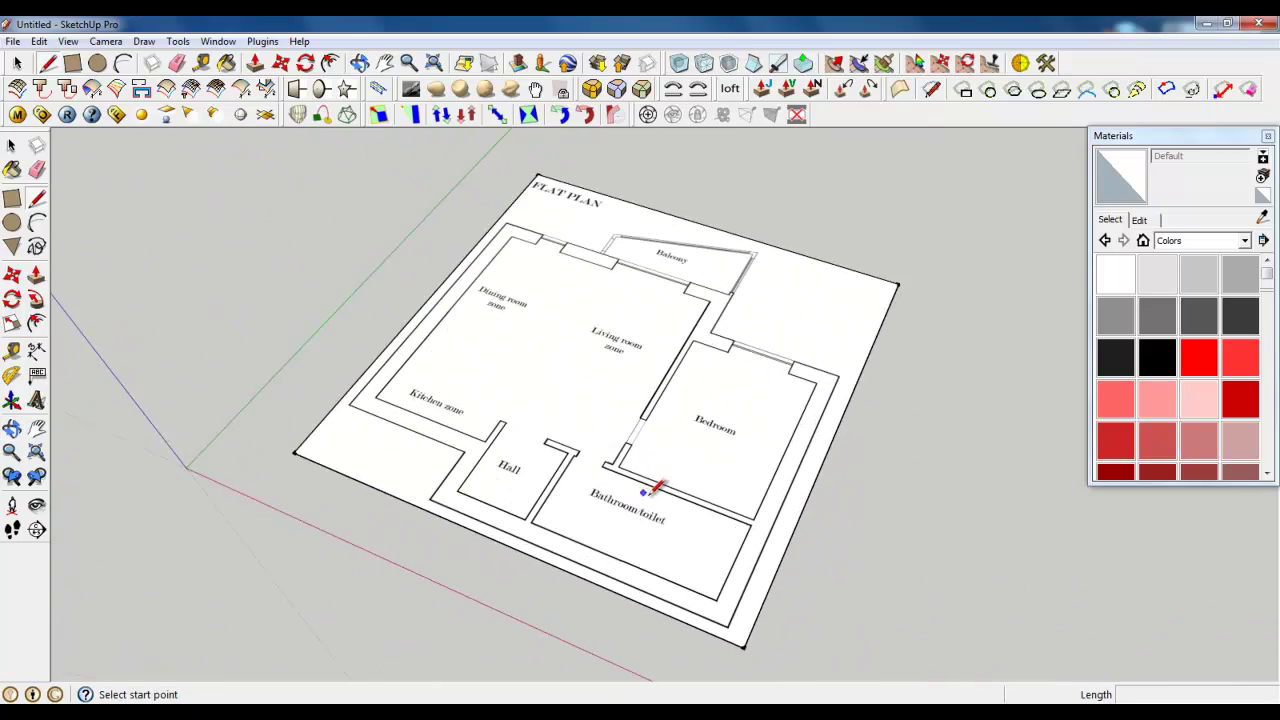
Trace the outer wall line from the hall's outer corner to the bathroom's outer corner, about 7300 mm long.
scroll(523, 486, "up", 4)
scroll(355, 430, "down", 3)
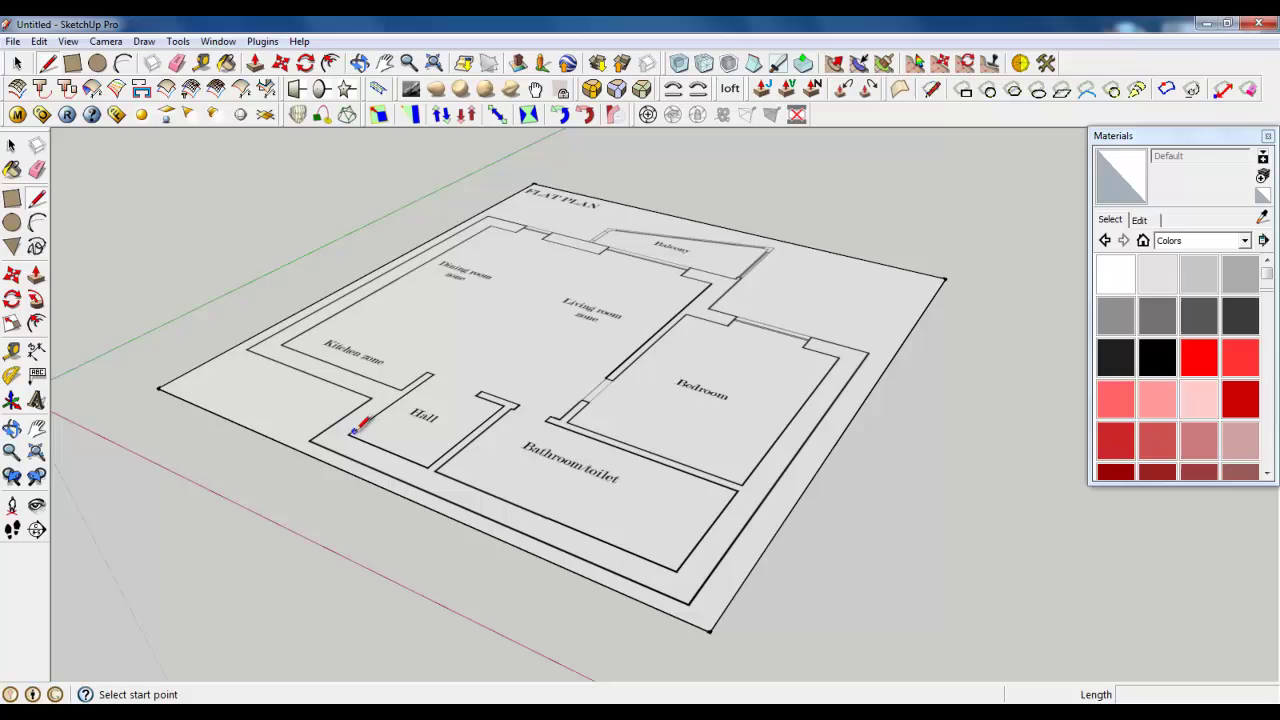
scroll(334, 440, "up", 6)
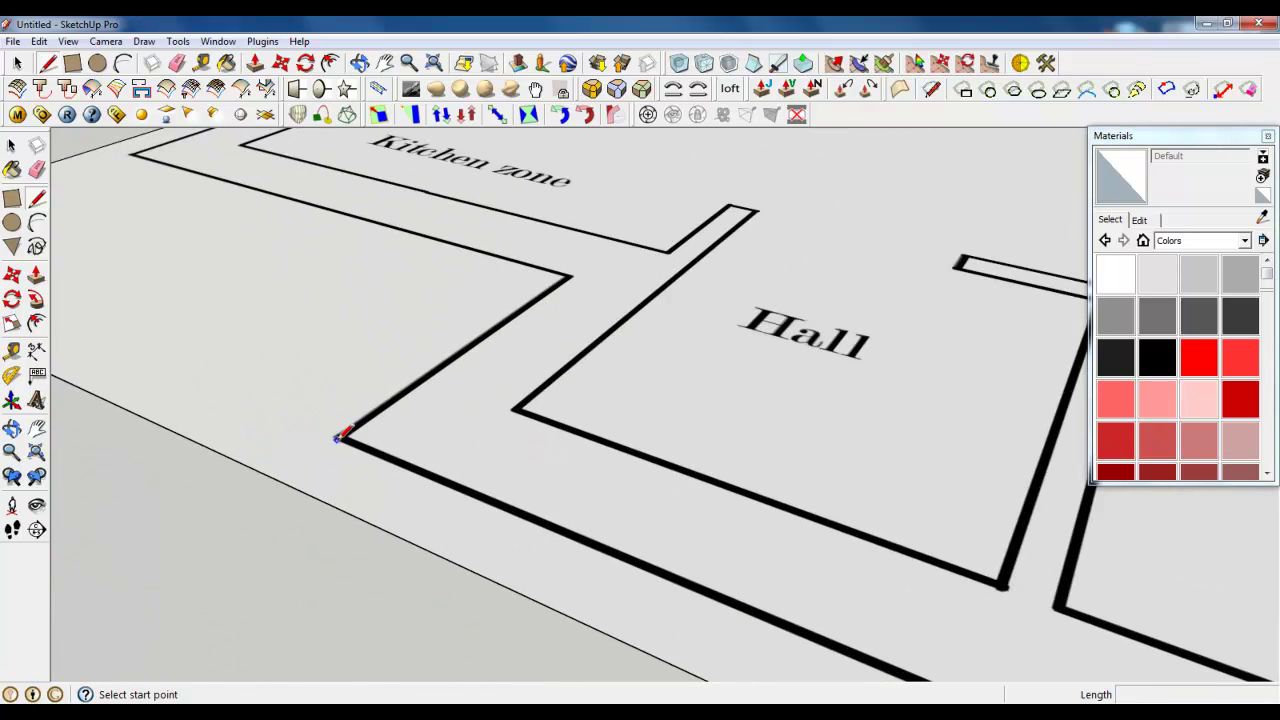
left_click(338, 437)
scroll(209, 349, "down", 5)
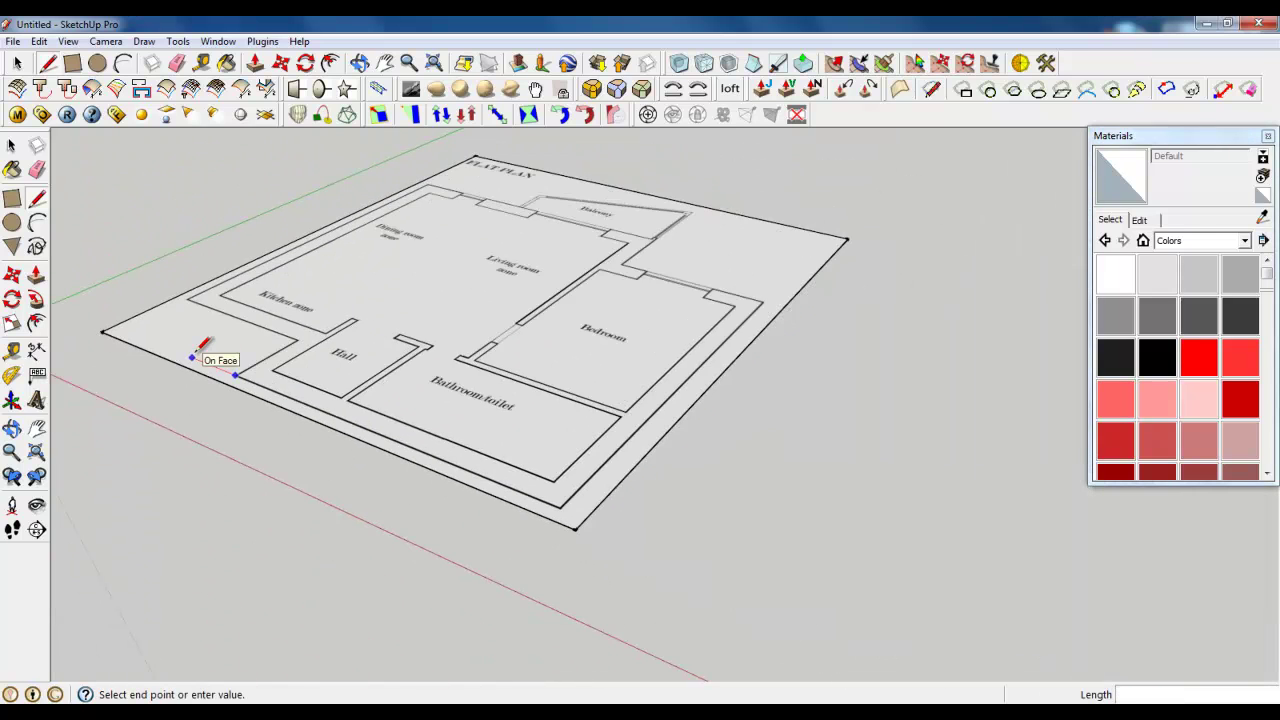
scroll(206, 355, "up", 3)
scroll(300, 366, "down", 5)
scroll(491, 409, "up", 5)
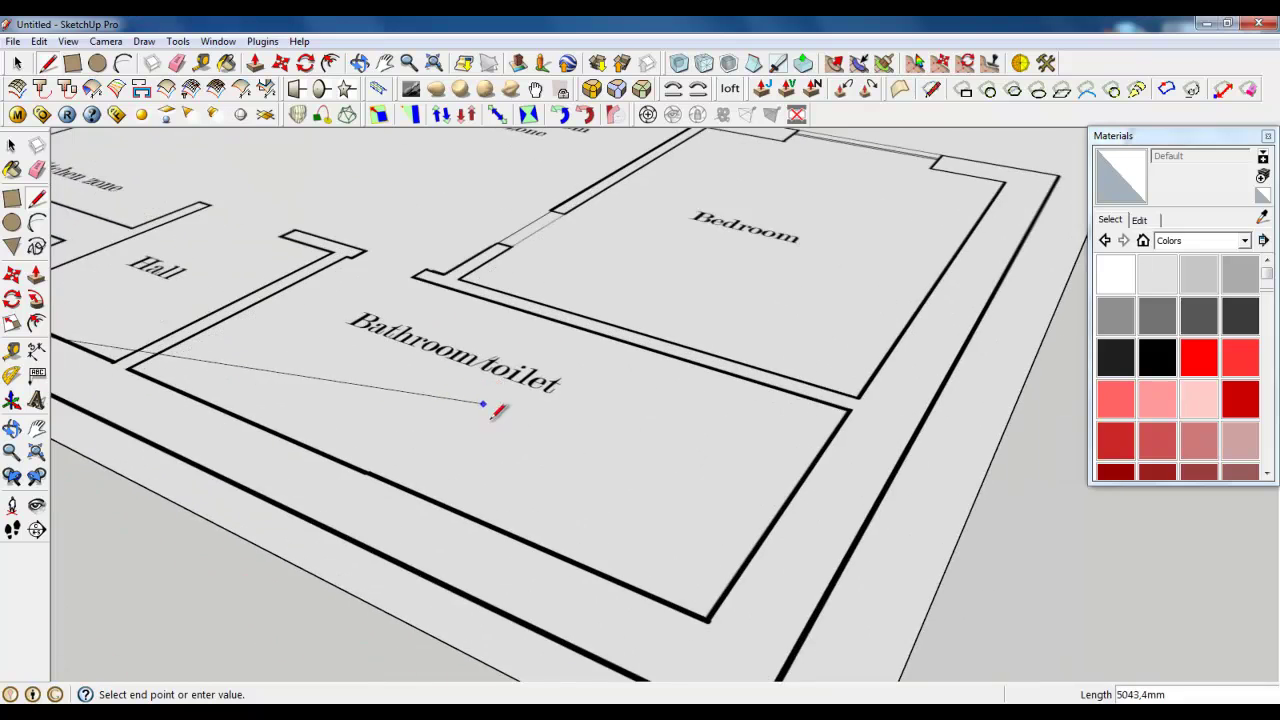
scroll(580, 409, "down", 4)
scroll(636, 520, "up", 3)
left_click(636, 538)
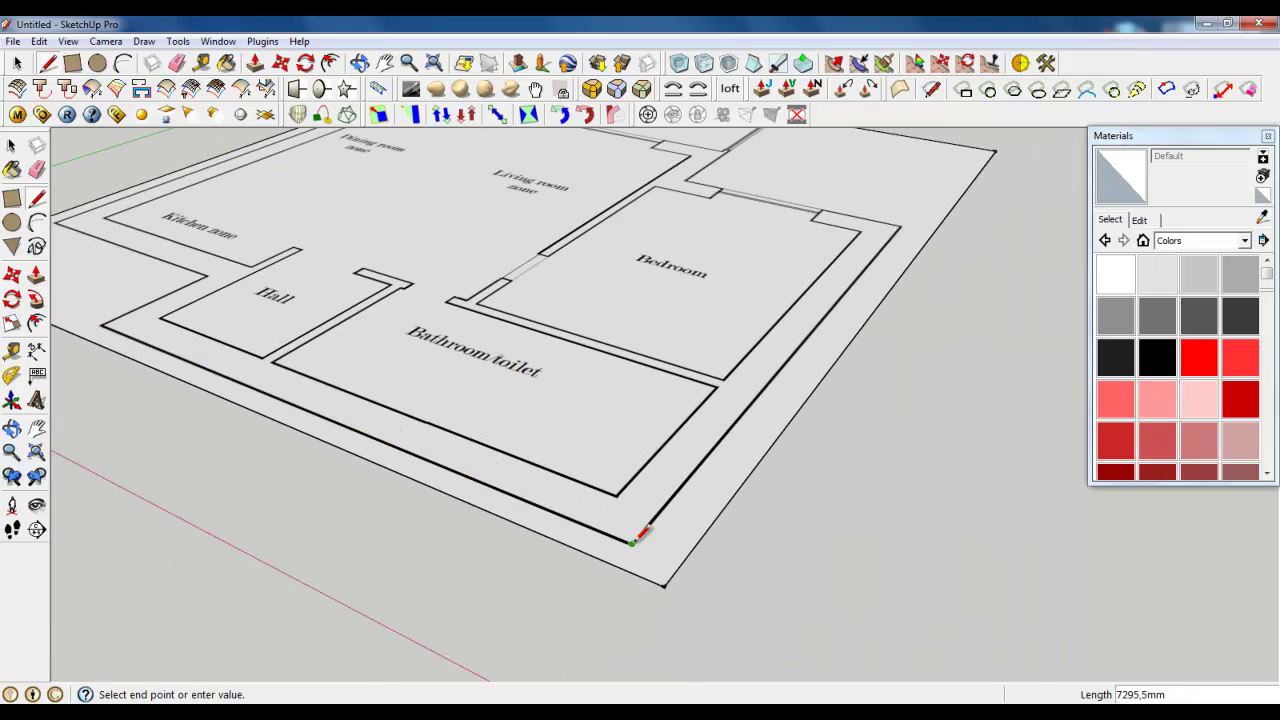
Trace the bedroom-side outer wall line, about 7370 mm long, and continue around the wall end to the bedroom window's inner corner.
scroll(640, 535, "down", 2)
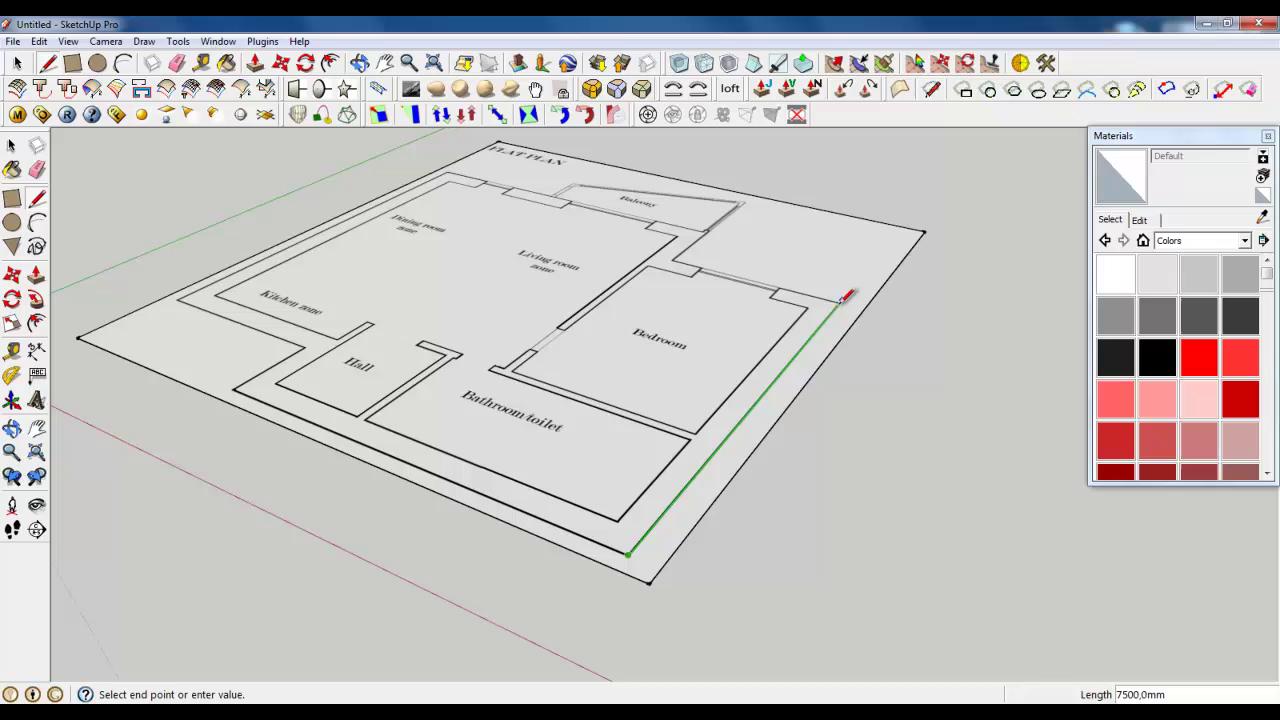
scroll(842, 300, "up", 5)
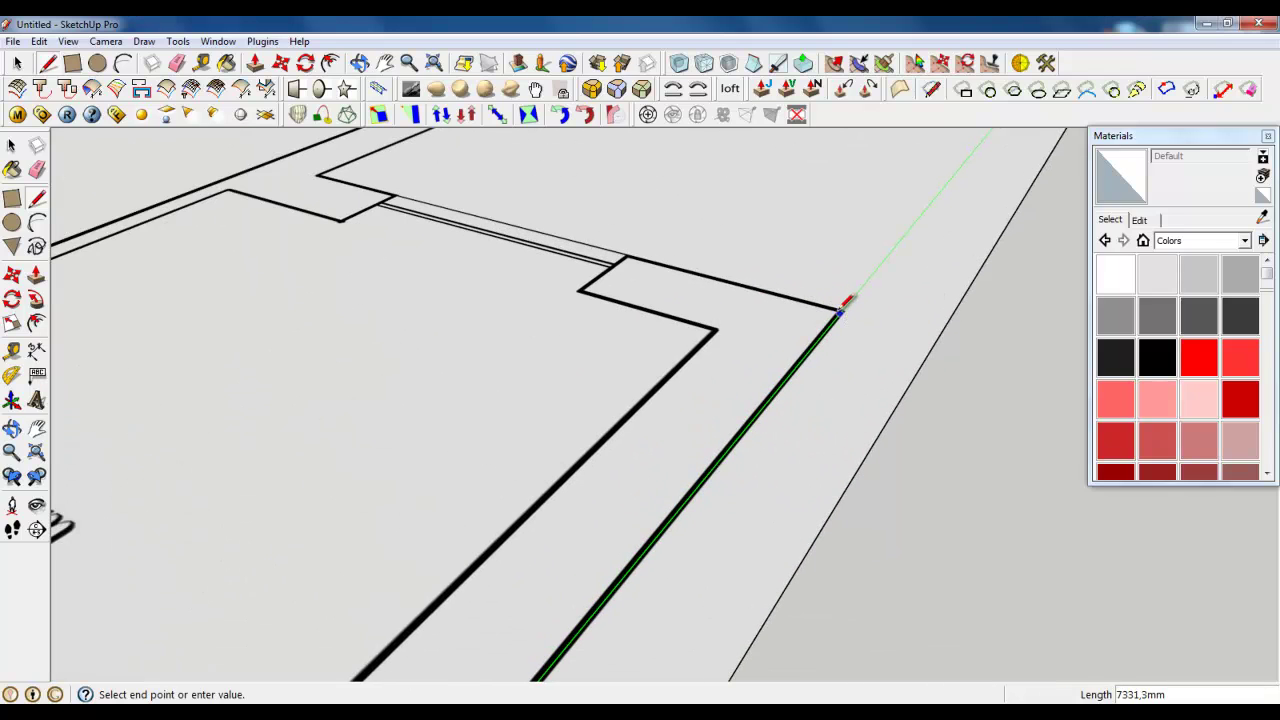
left_click(840, 310)
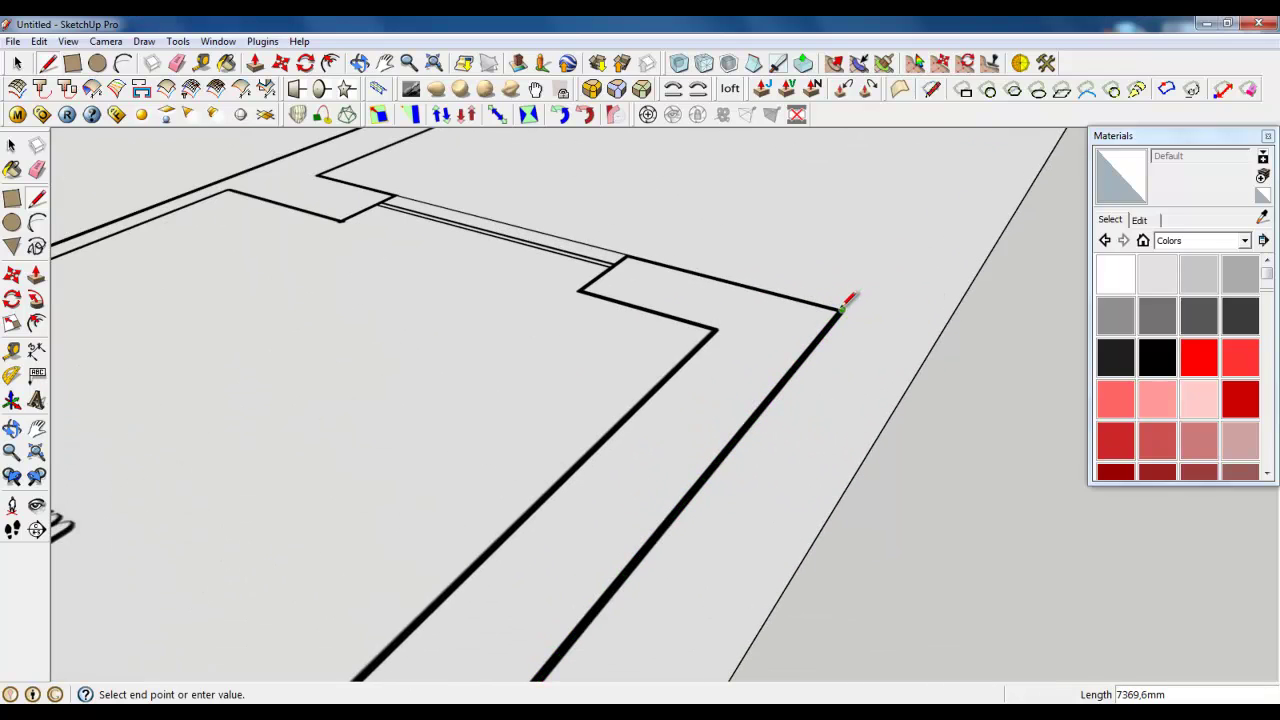
left_click(628, 257)
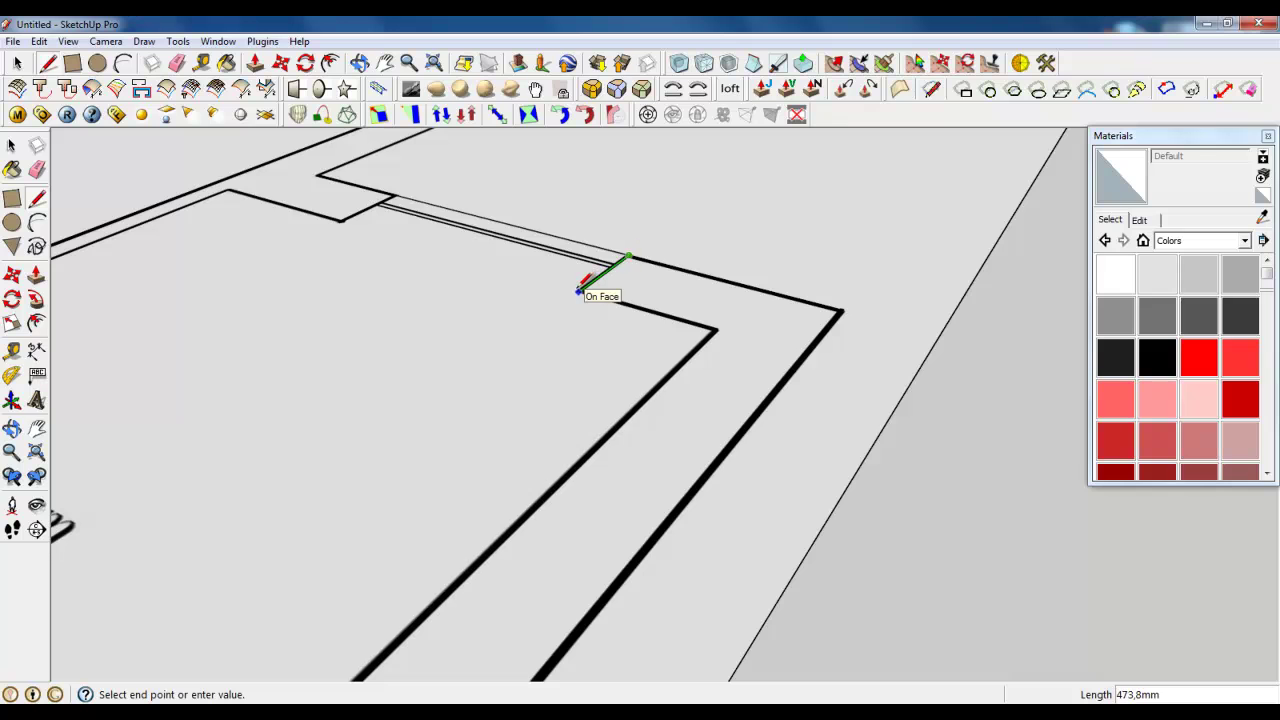
left_click(580, 290)
key("space")
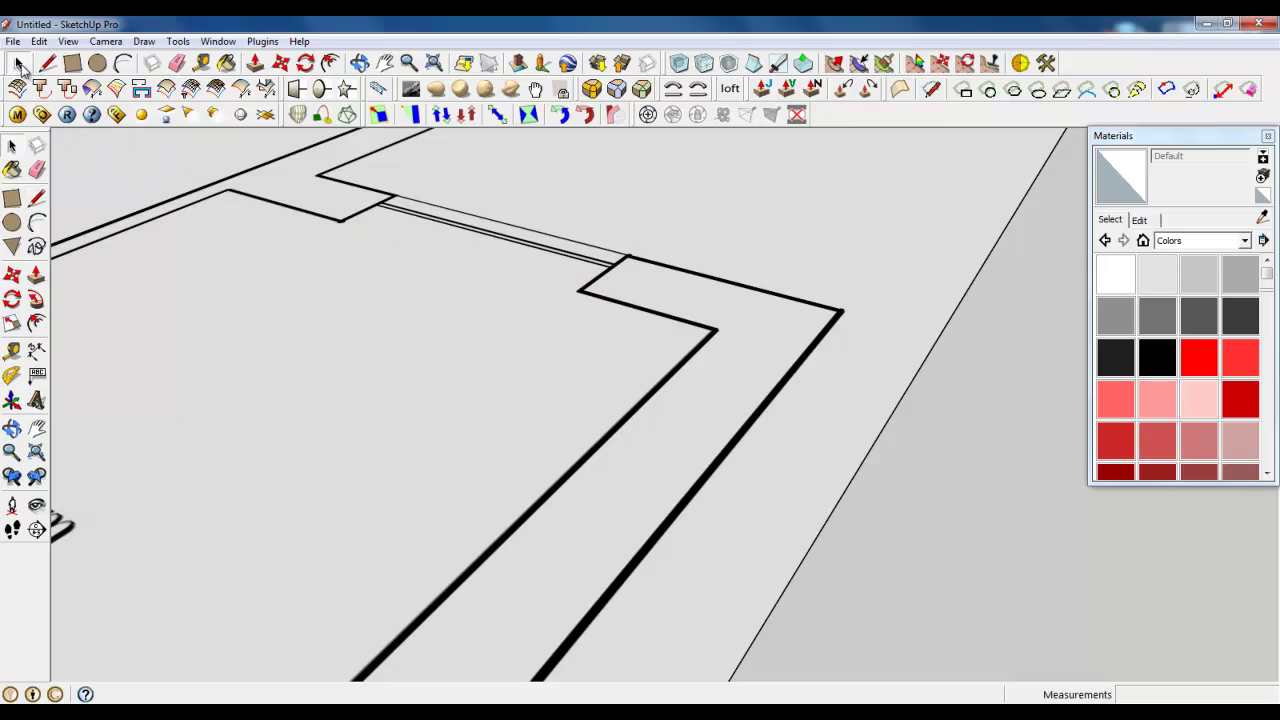
Check the traced wall faces on the finished plan copy by selecting the outer wall, the bedroom partition and the pieces beside the windows.
scroll(330, 293, "down", 3)
scroll(268, 225, "down", 9)
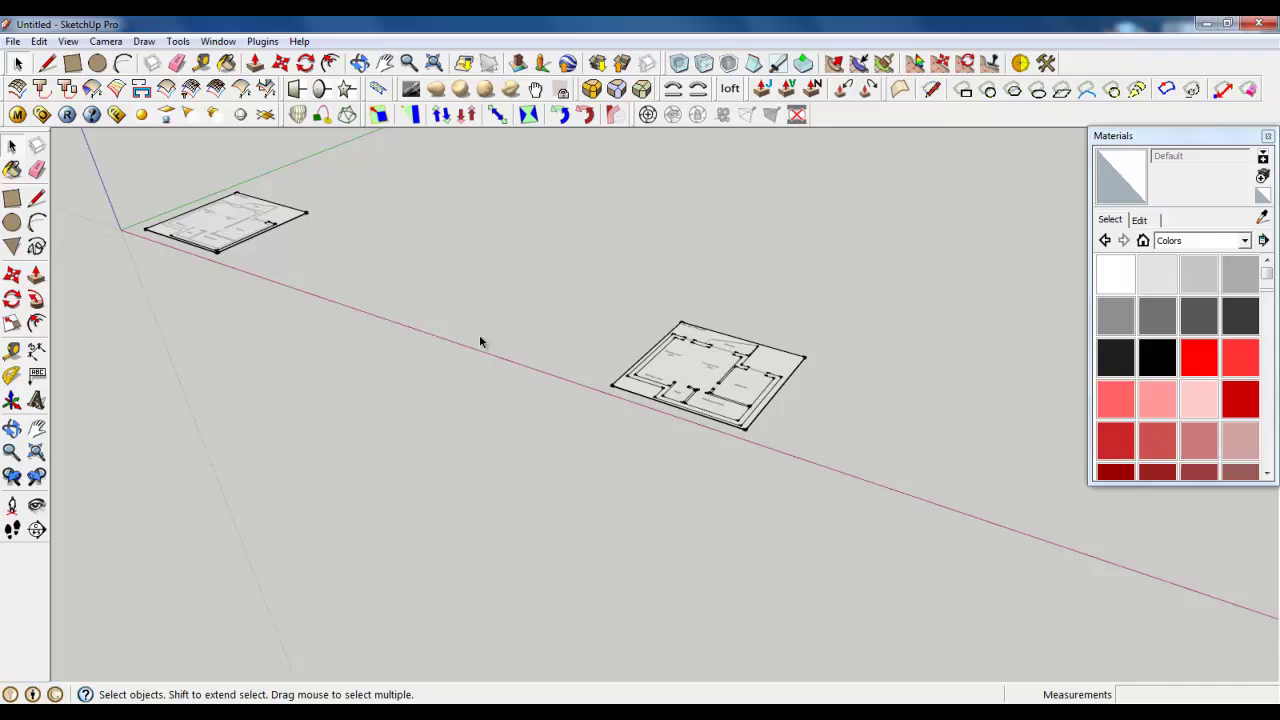
scroll(728, 403, "up", 4)
scroll(728, 403, "up", 3)
scroll(895, 380, "down", 2)
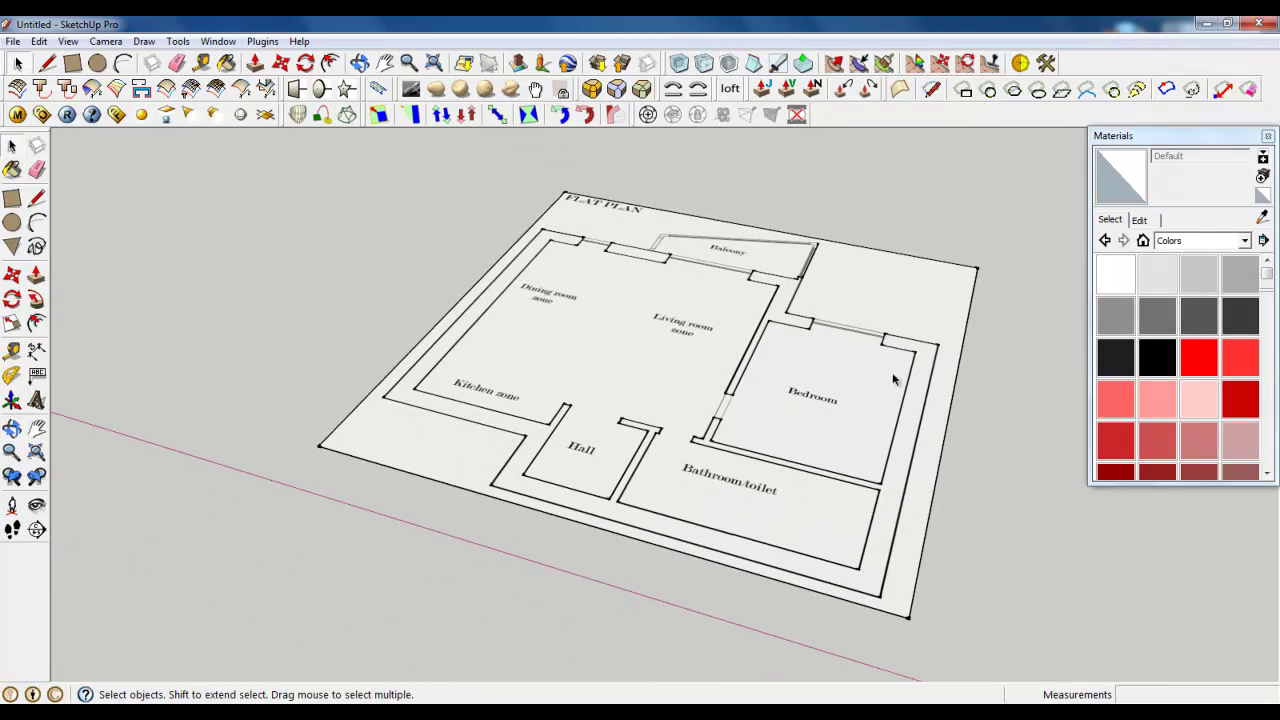
left_click(924, 357)
scroll(786, 318, "up", 1)
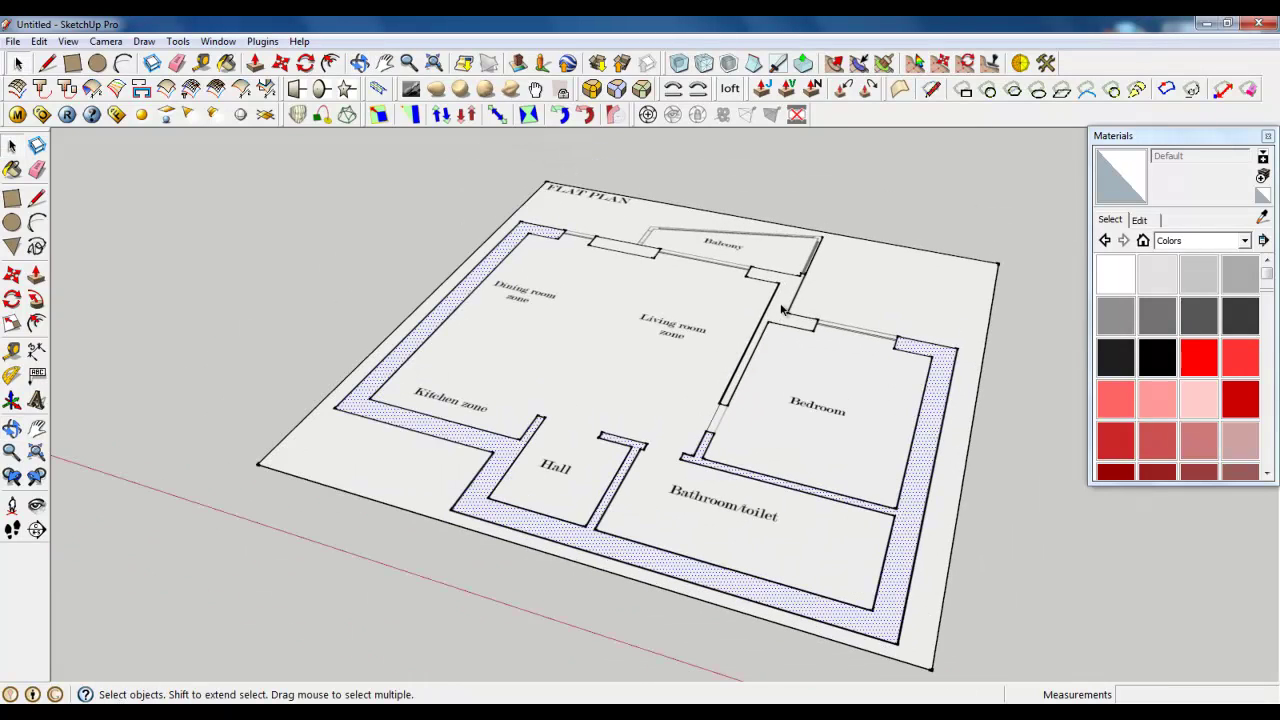
left_click(784, 310)
scroll(784, 310, "up", 2)
left_click(563, 232)
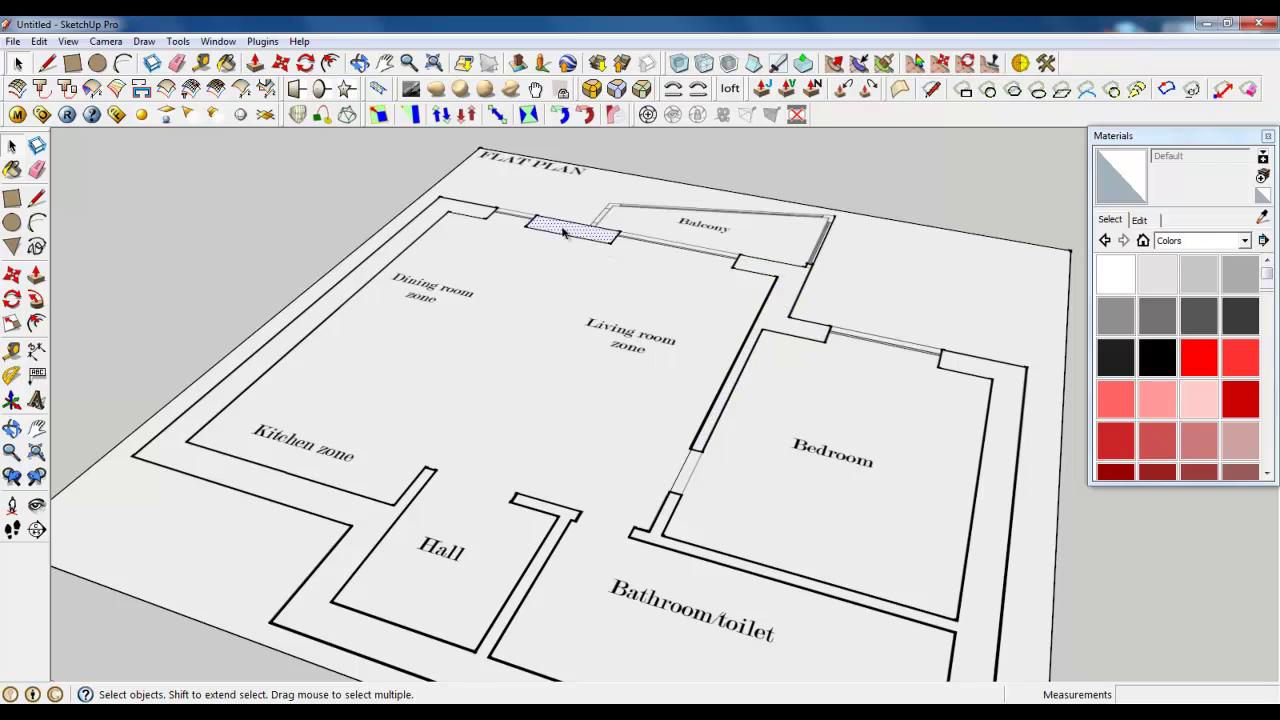
left_click(470, 208)
Draw the balcony's outer side line from the living room's wall corner to the balcony's far outer corner.
scroll(579, 294, "down", 4)
middle_click_drag(580, 294, 597, 383)
scroll(584, 205, "up", 3)
scroll(609, 219, "up", 5)
scroll(549, 454, "down", 3)
scroll(605, 351, "up", 3)
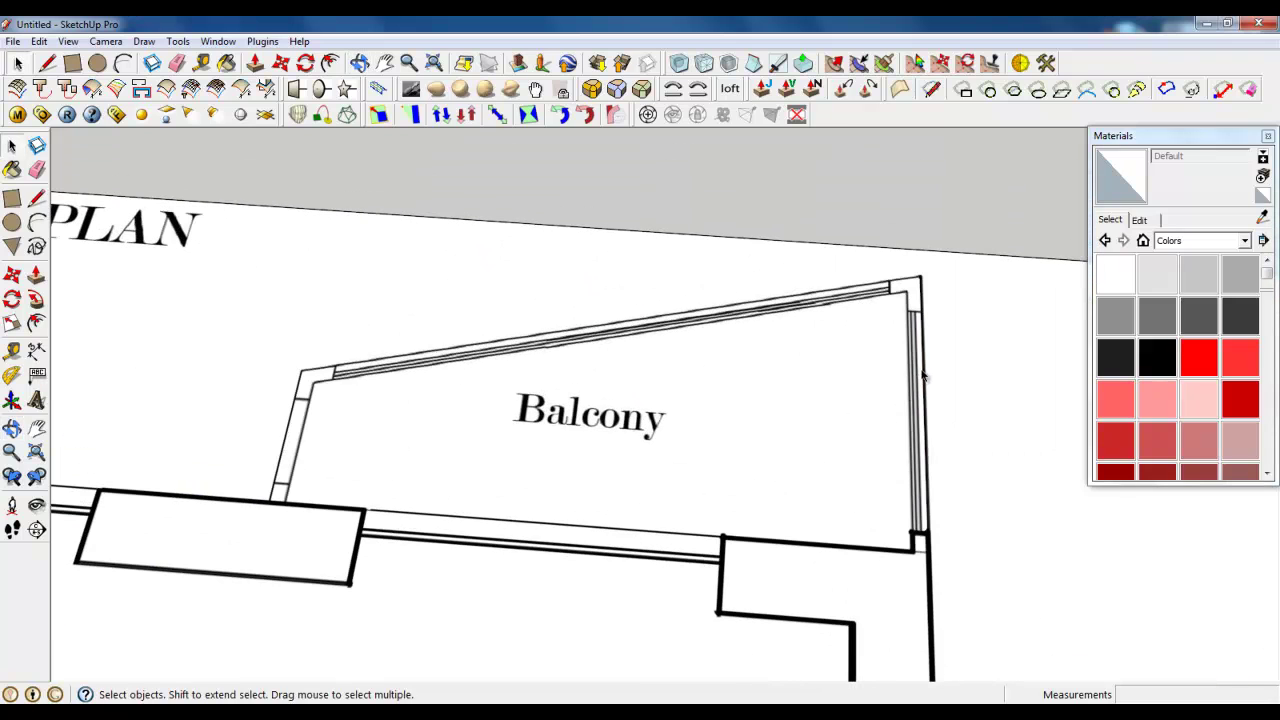
left_click(187, 193)
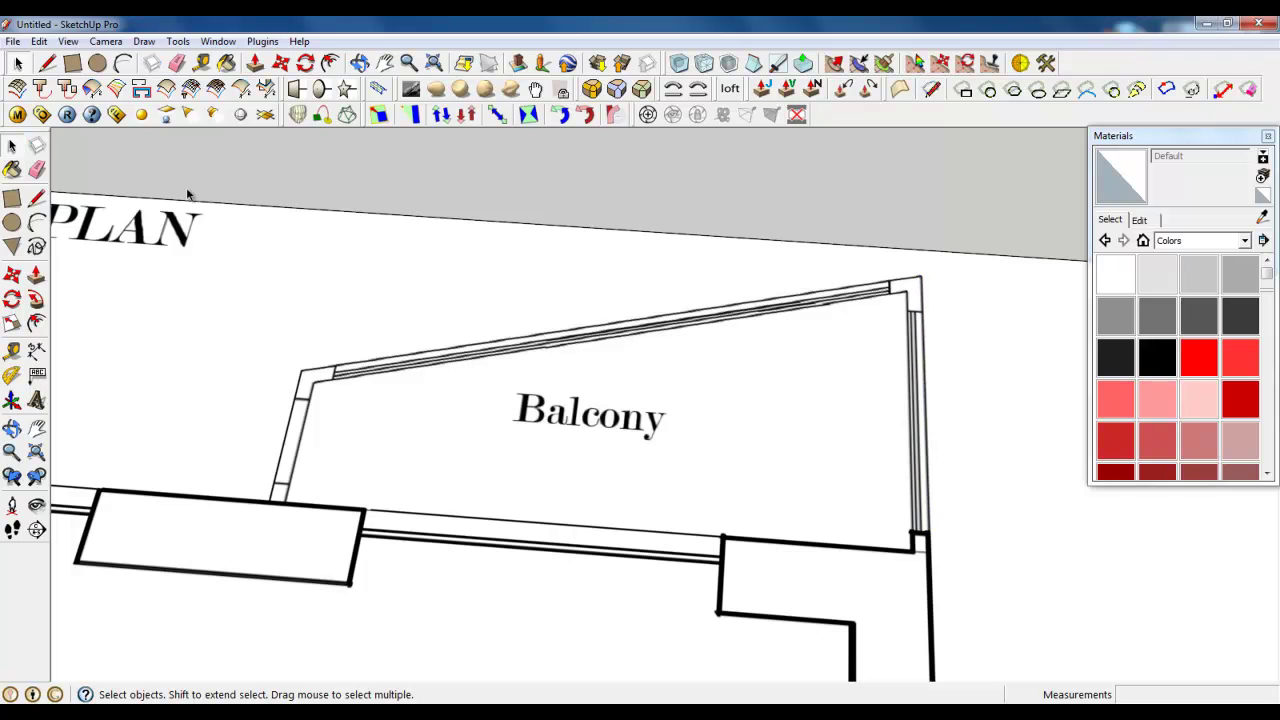
left_click(47, 63)
scroll(186, 243, "down", 3)
scroll(140, 327, "up", 3)
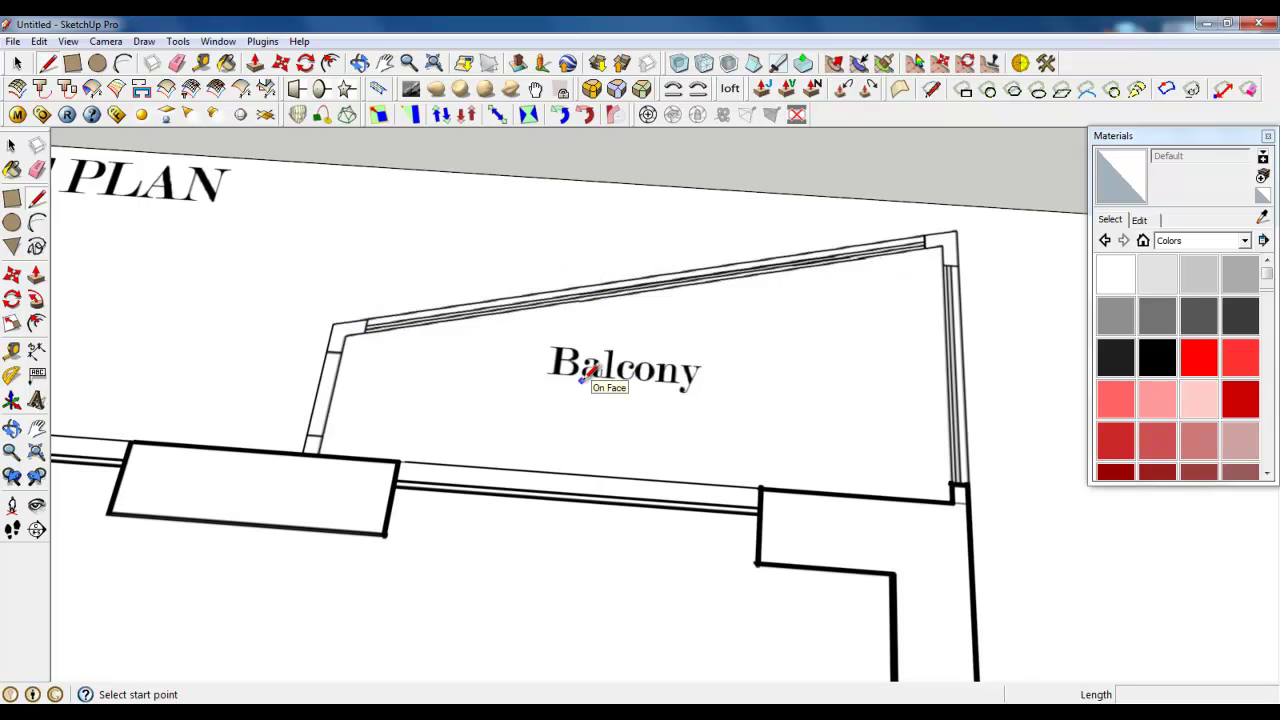
scroll(583, 378, "down", 3)
scroll(580, 405, "up", 4)
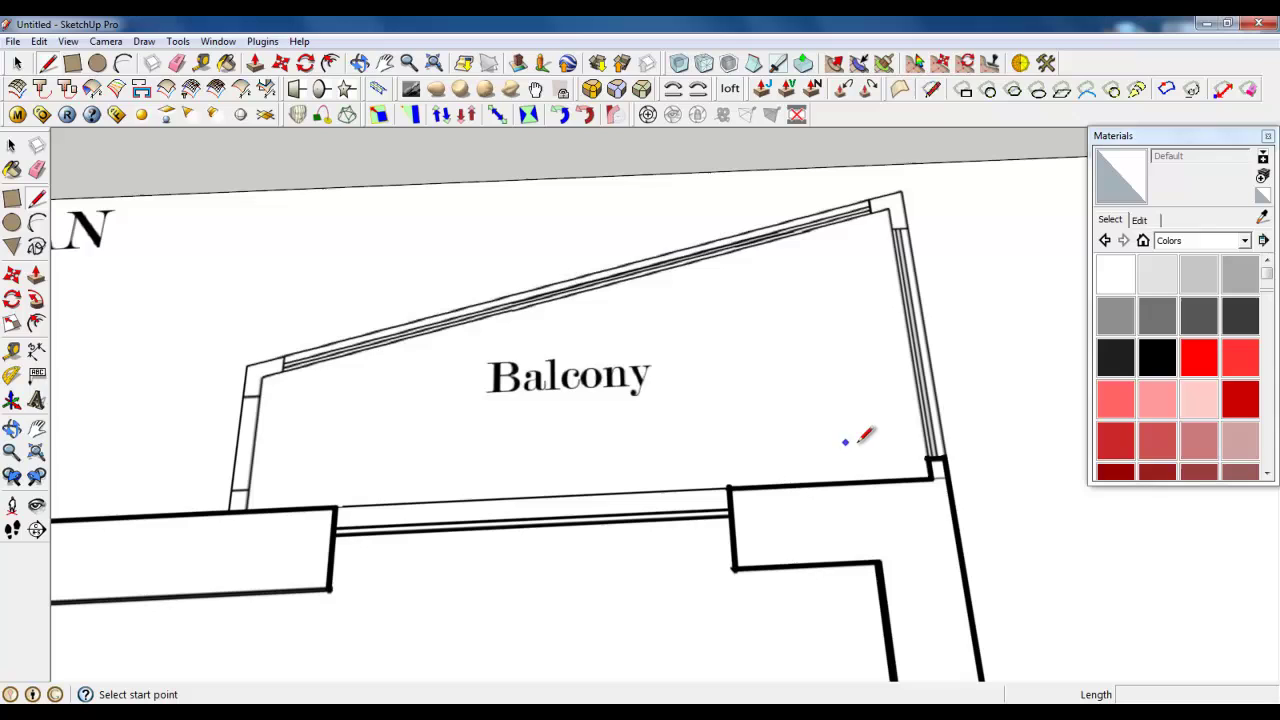
left_click(945, 457)
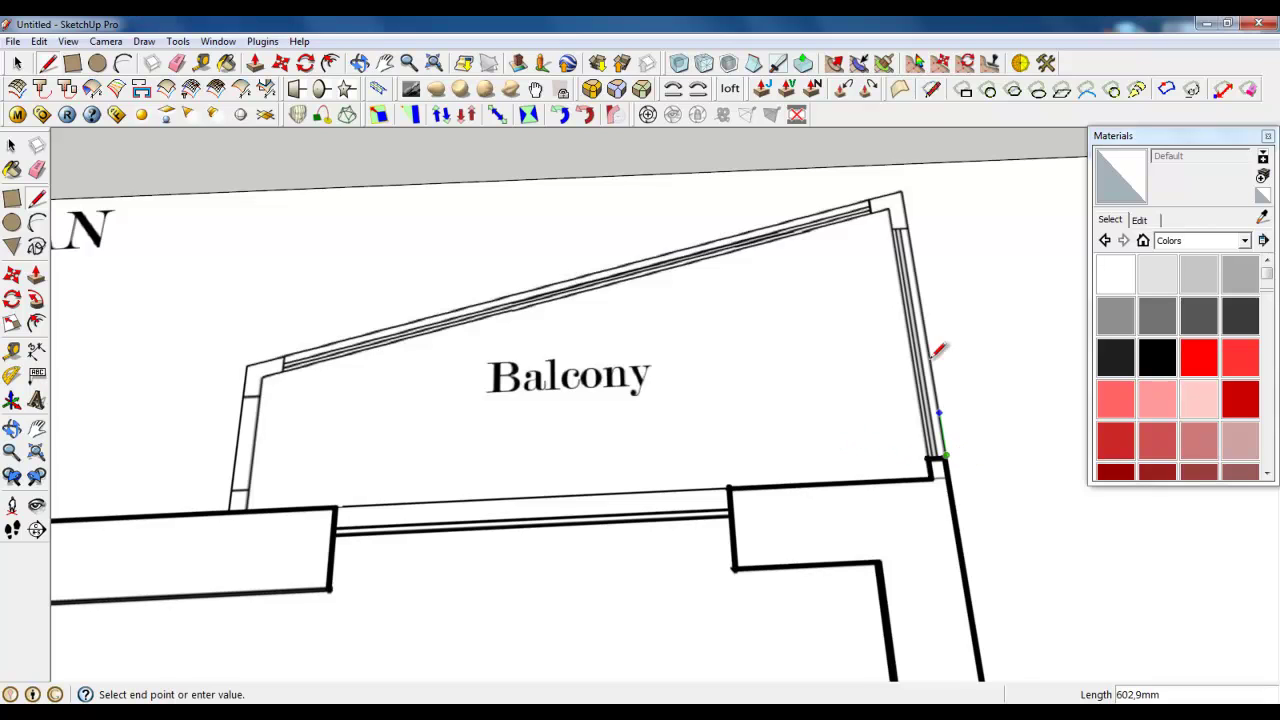
left_click(902, 192)
Continue the balcony outline along the slanted side and down the short side, about 879 mm, to the wall.
scroll(151, 385, "up", 3)
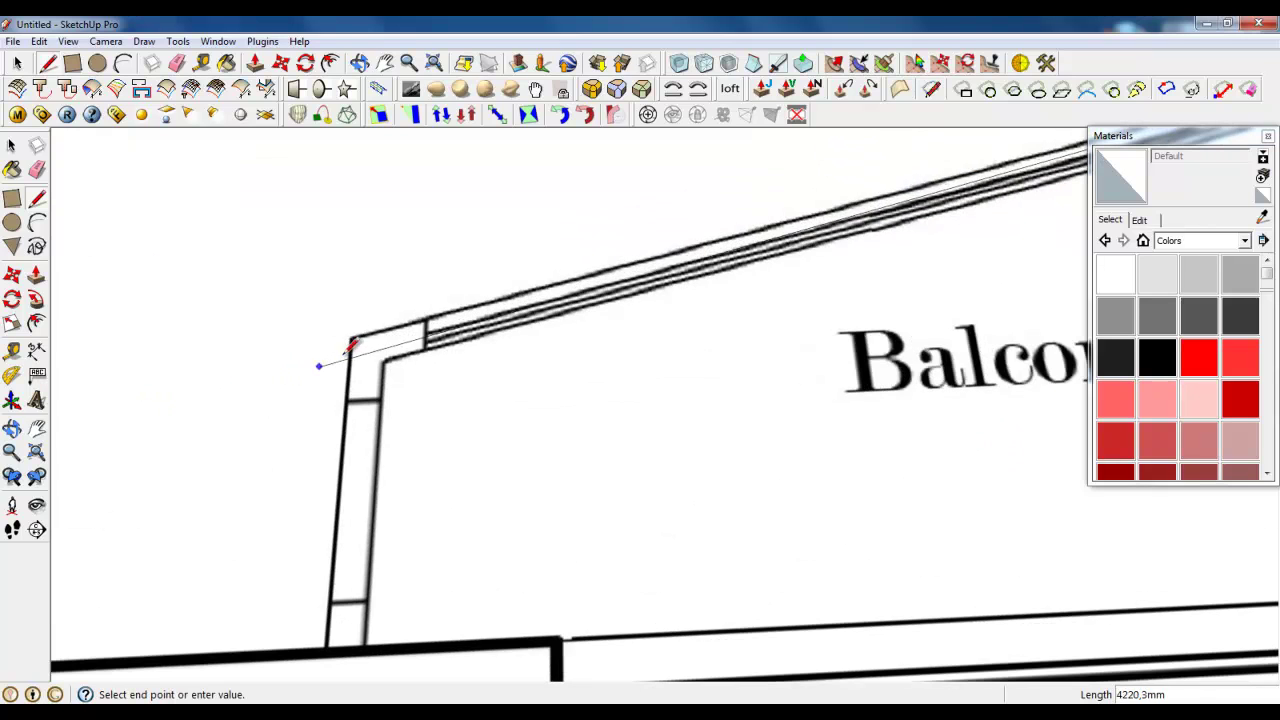
left_click(351, 338)
scroll(351, 338, "down", 2)
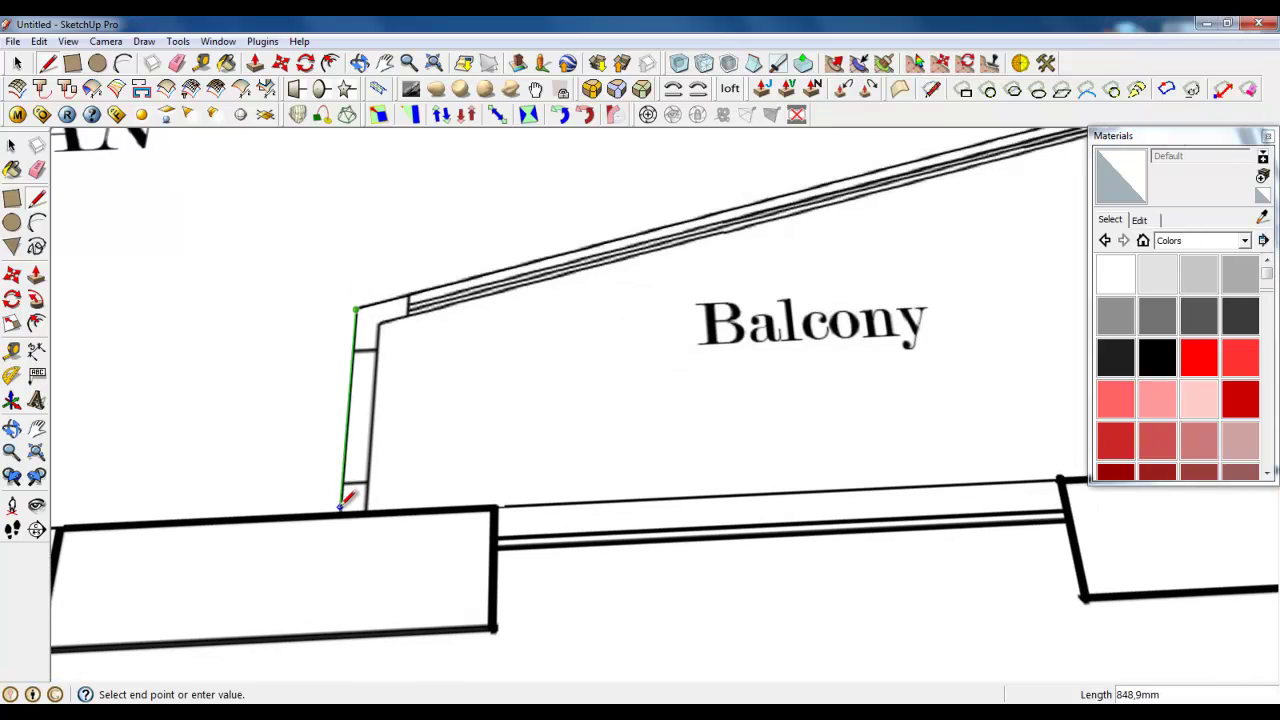
left_click(341, 512)
left_click(16, 64)
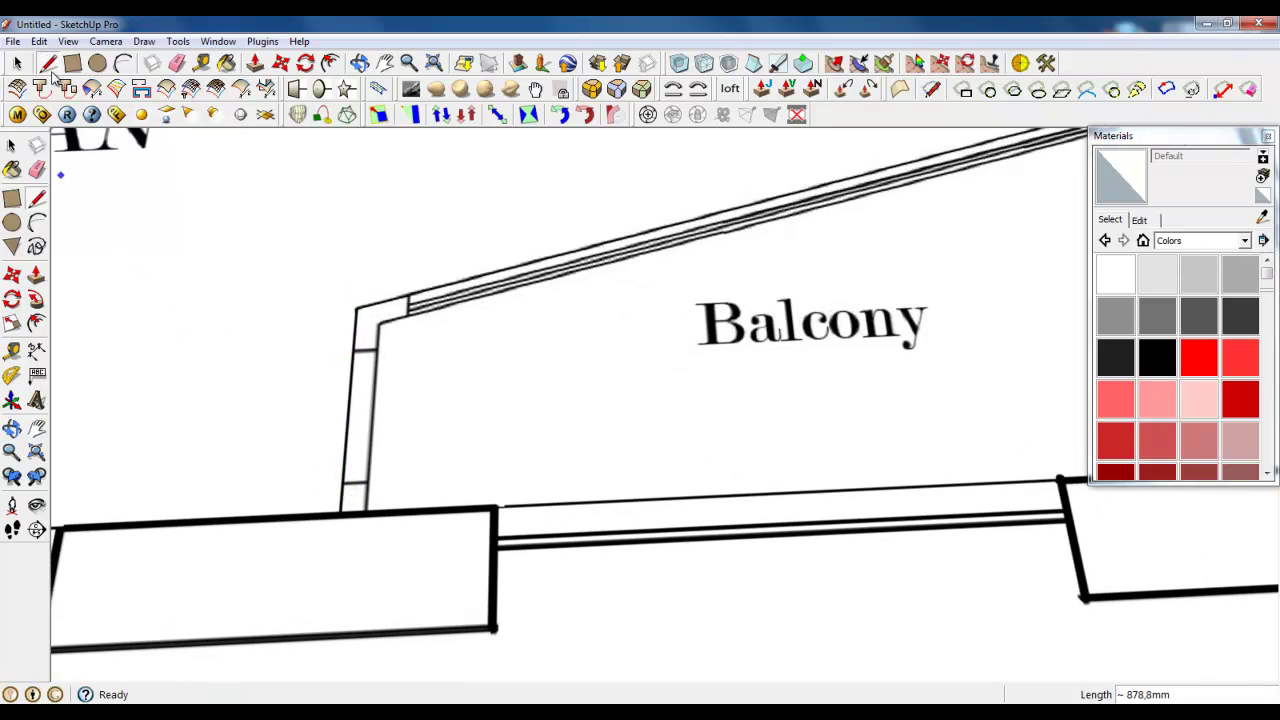
Close the balcony outline with a line about 2210 mm long across the opening between the two wall pieces.
left_click(495, 511)
scroll(503, 500, "down", 2)
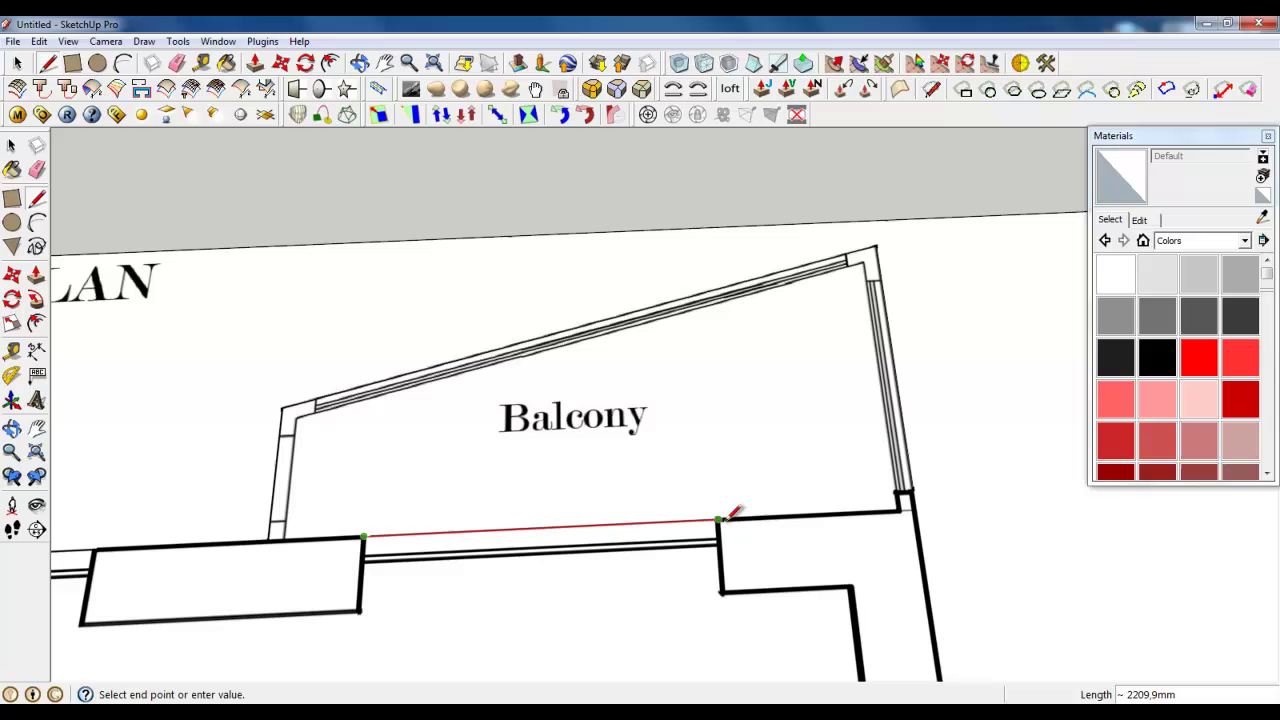
left_click(719, 520)
left_click(18, 67)
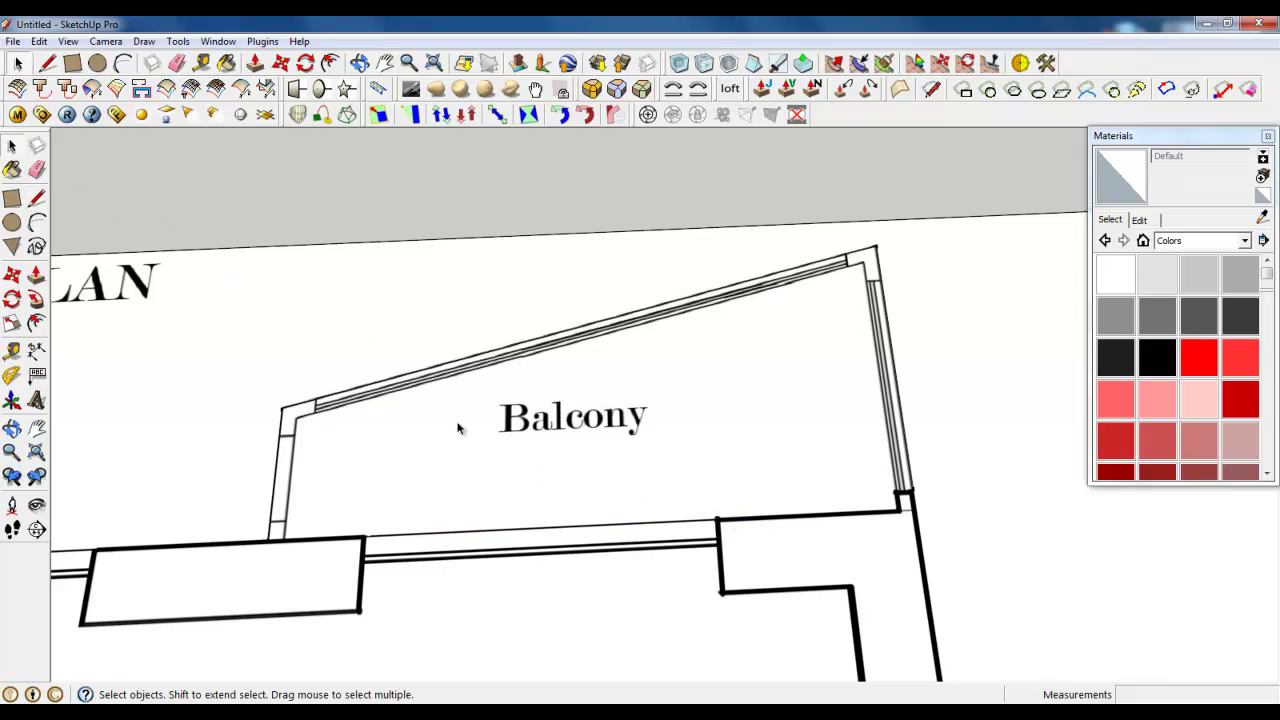
Offset the balcony face's outline inward by 100 mm.
left_click(480, 438)
scroll(686, 431, "down", 2)
middle_click_drag(686, 431, 546, 433)
scroll(680, 448, "up", 2)
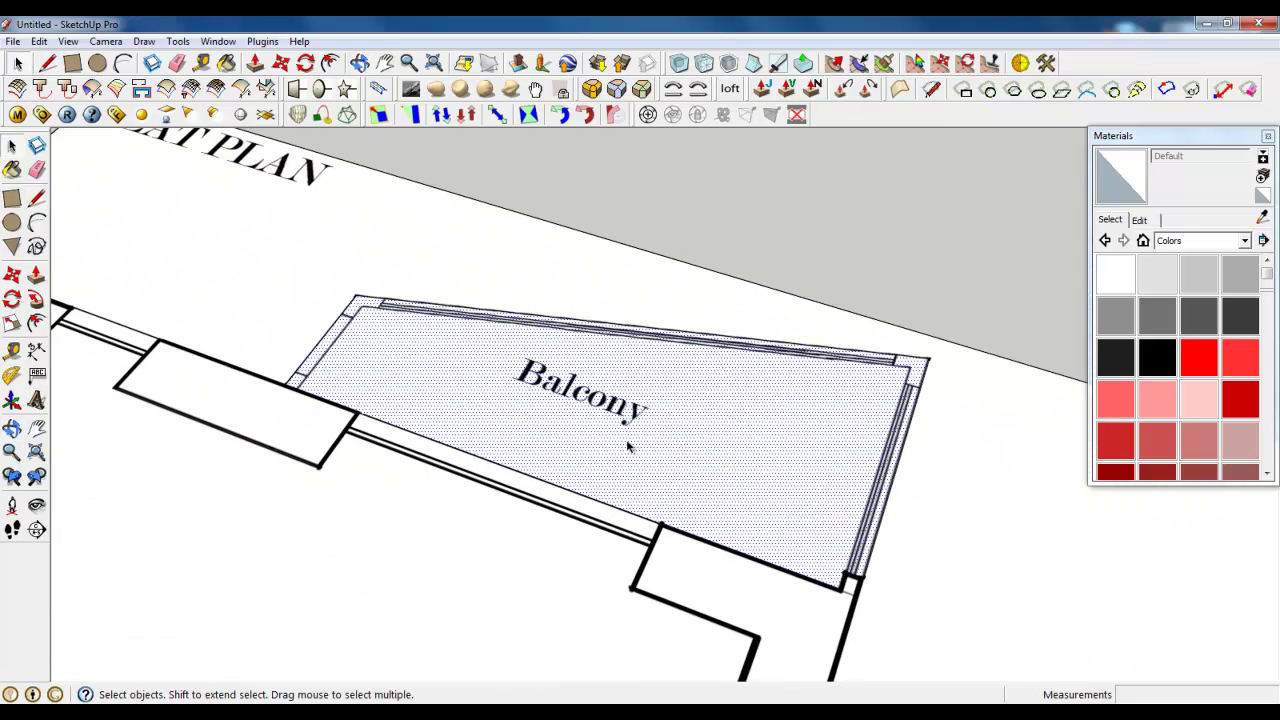
scroll(628, 447, "up", 1)
left_click(330, 63)
scroll(380, 337, "up", 3)
left_click(376, 310)
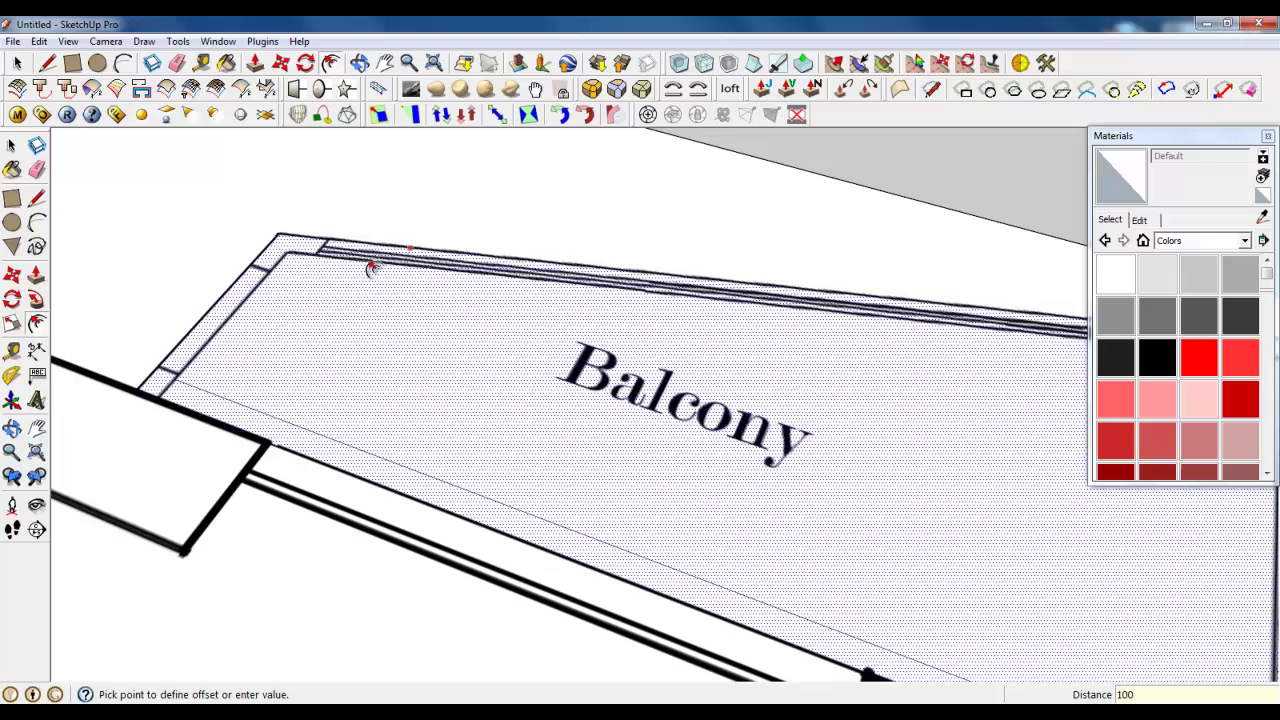
left_click(370, 267)
left_click(17, 64)
Move the balcony offset's inner edges along the living room side 100 mm onto the wall line.
scroll(420, 297, "down", 3)
middle_click_drag(422, 300, 564, 394)
scroll(580, 404, "up", 1)
scroll(580, 404, "up", 2)
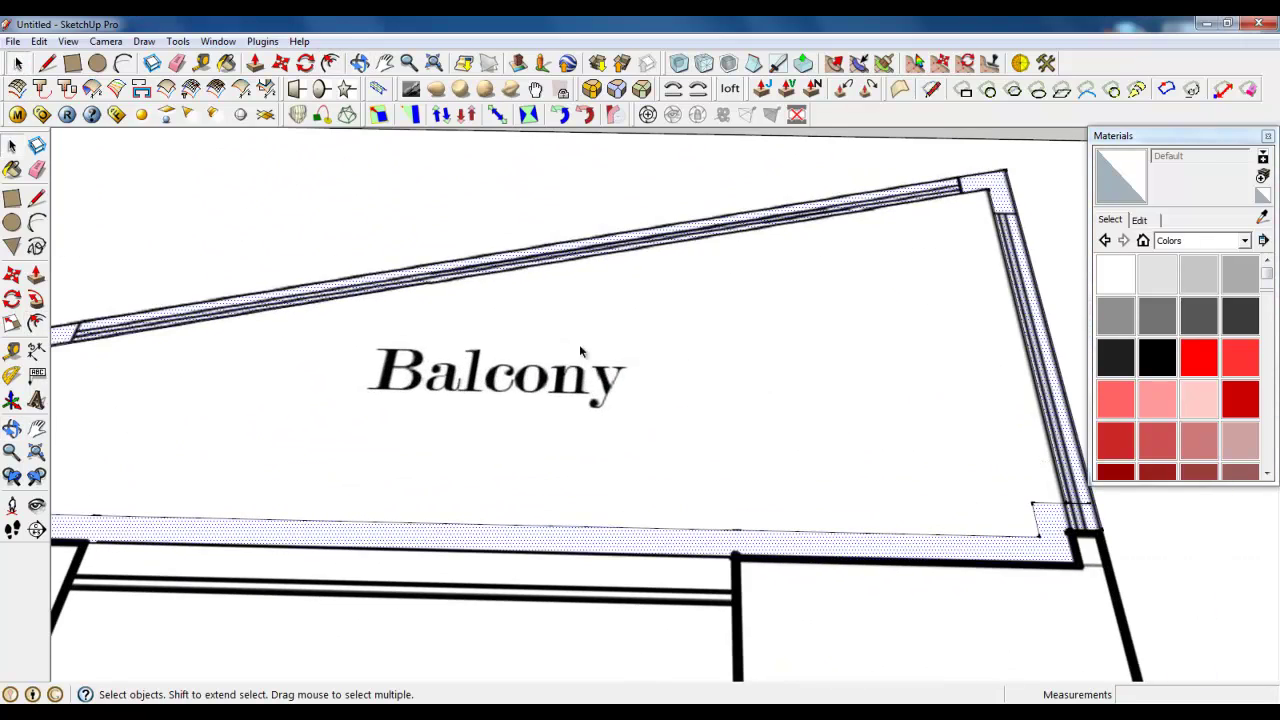
scroll(580, 346, "down", 2)
scroll(905, 445, "up", 3)
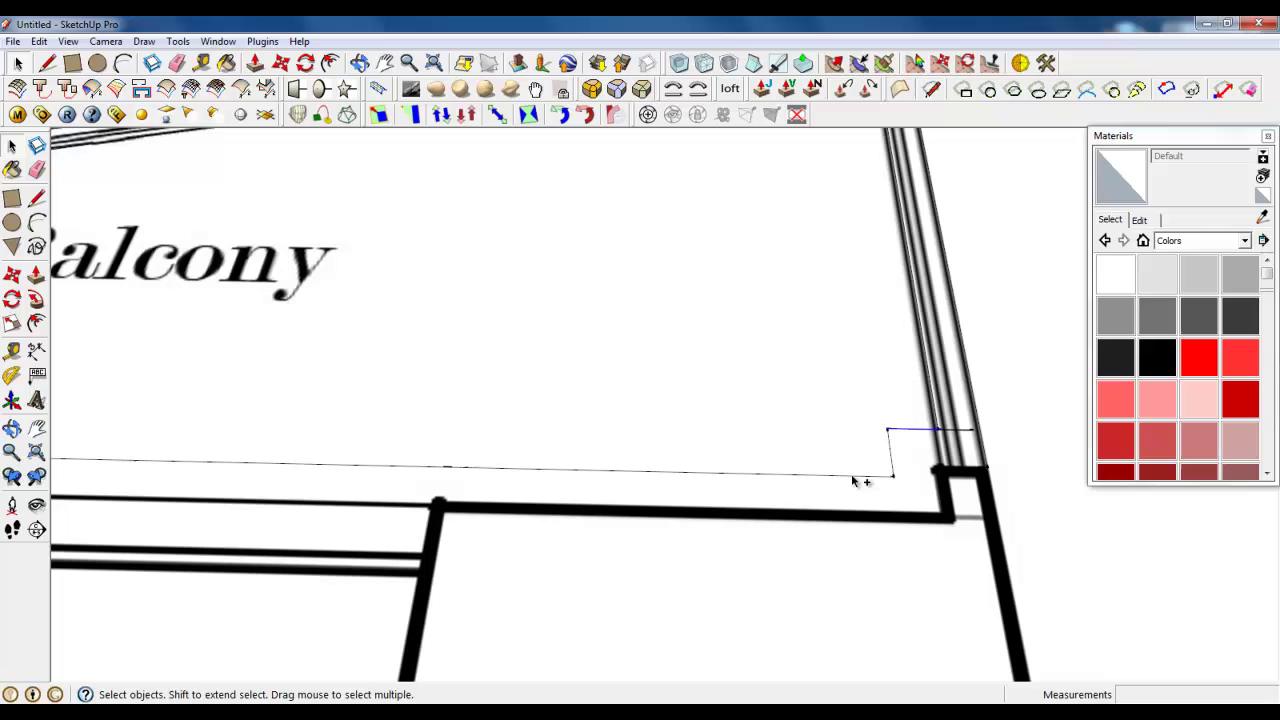
scroll(852, 481, "down", 3)
scroll(866, 470, "up", 3)
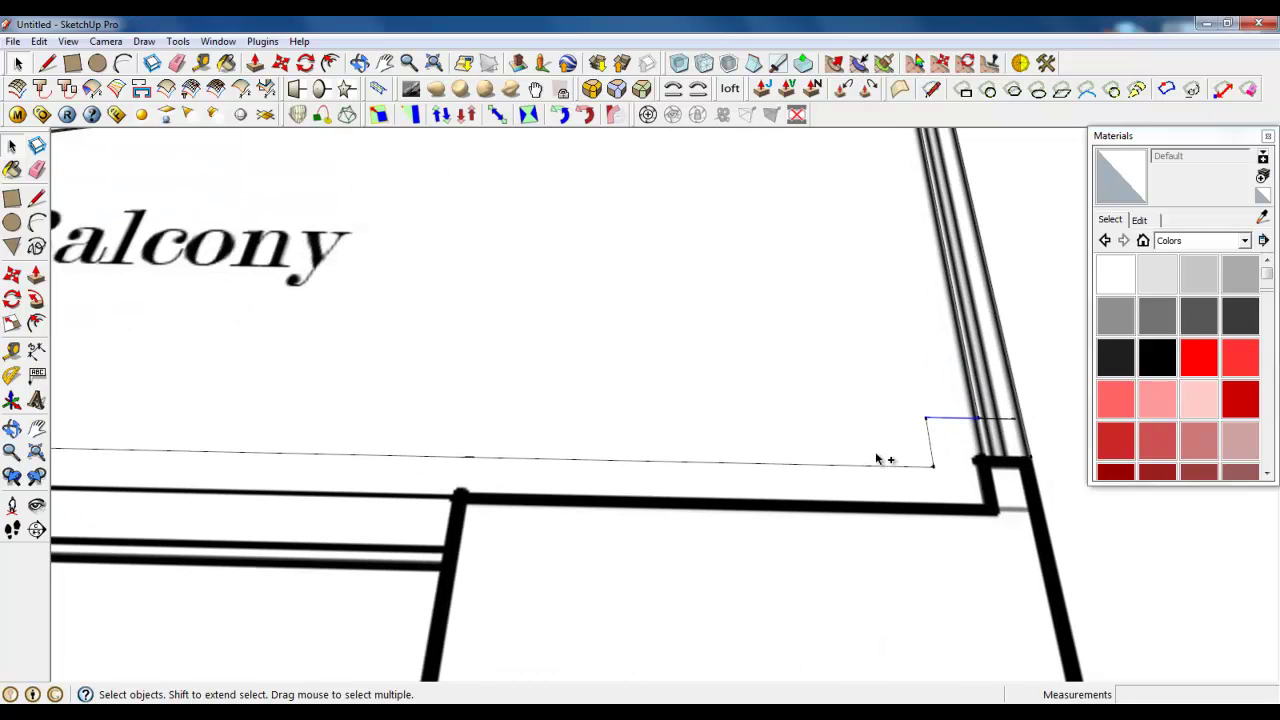
left_click_drag(930, 466, 682, 456)
scroll(475, 459, "down", 3)
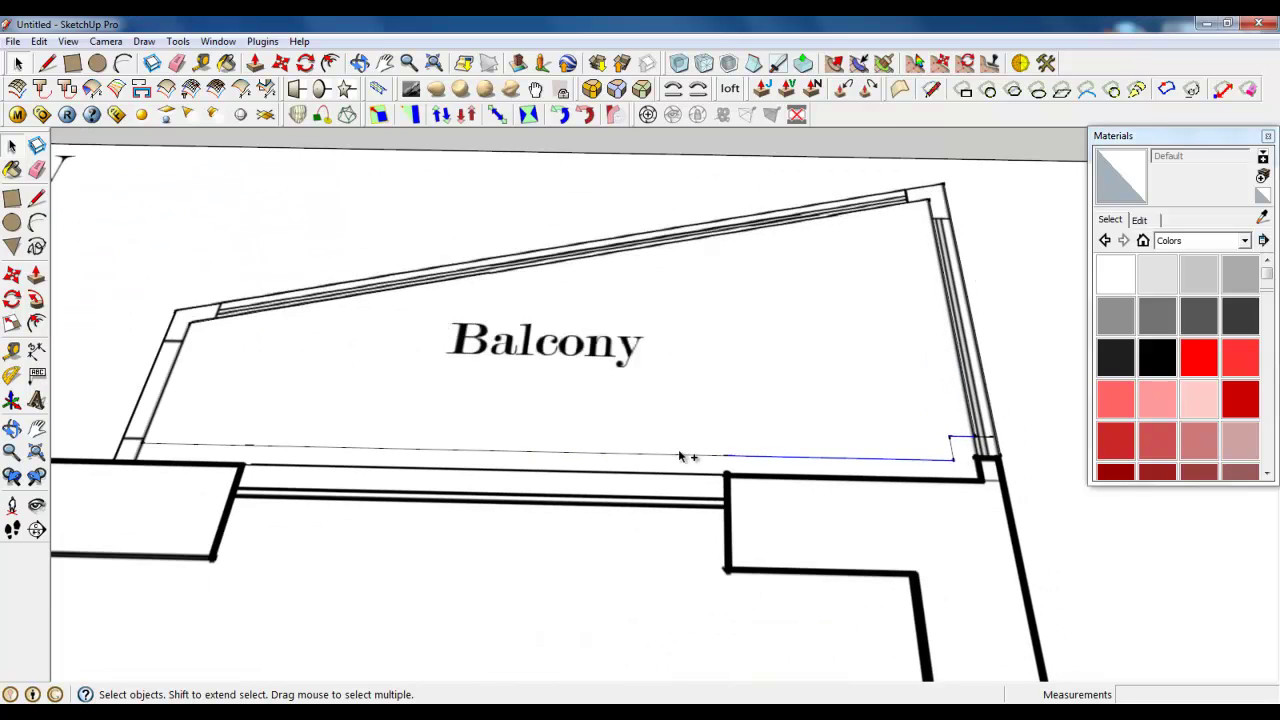
left_click(675, 453, "ctrl")
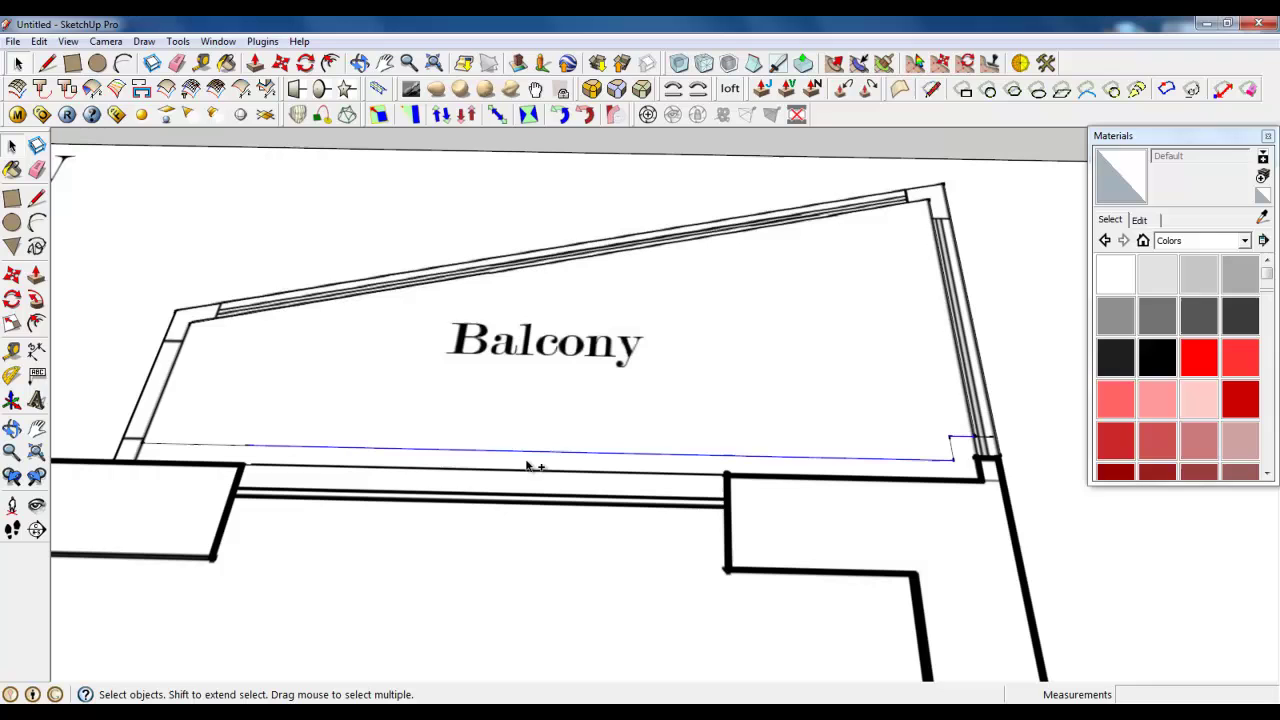
left_click(192, 443, "ctrl")
left_click(292, 416, "ctrl+shift")
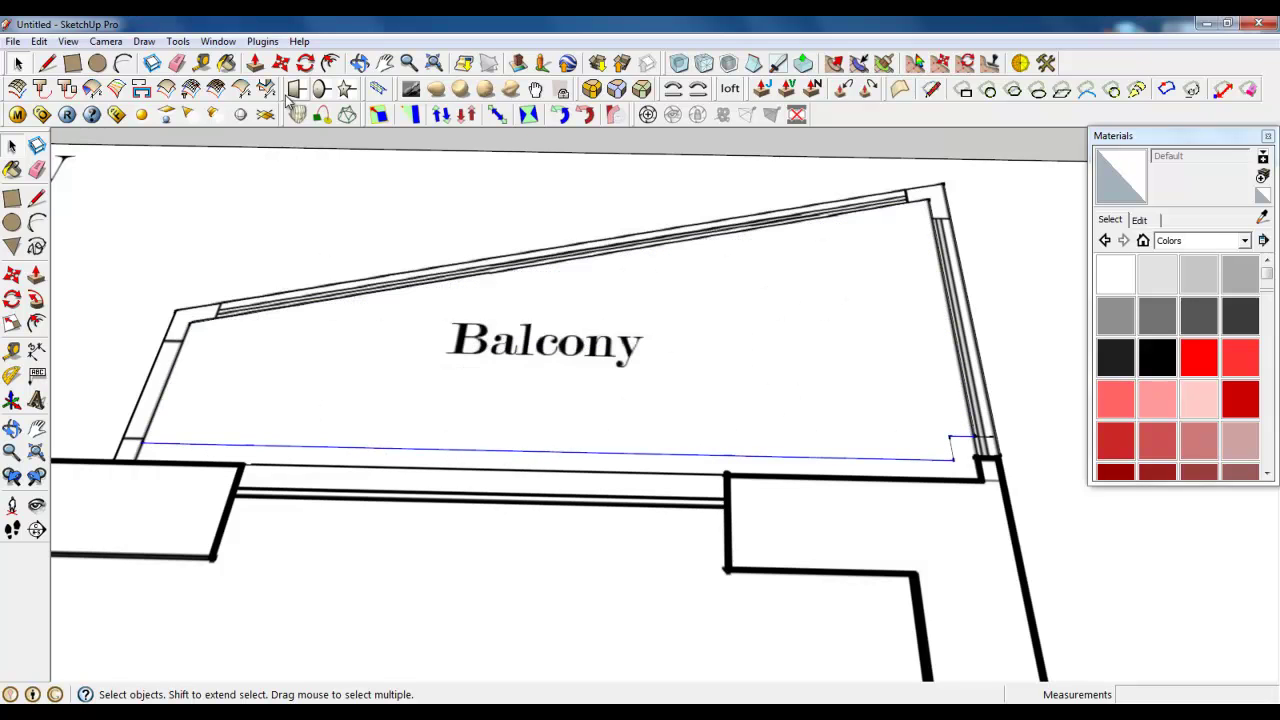
key("m")
scroll(1013, 418, "up", 3)
left_click(998, 378)
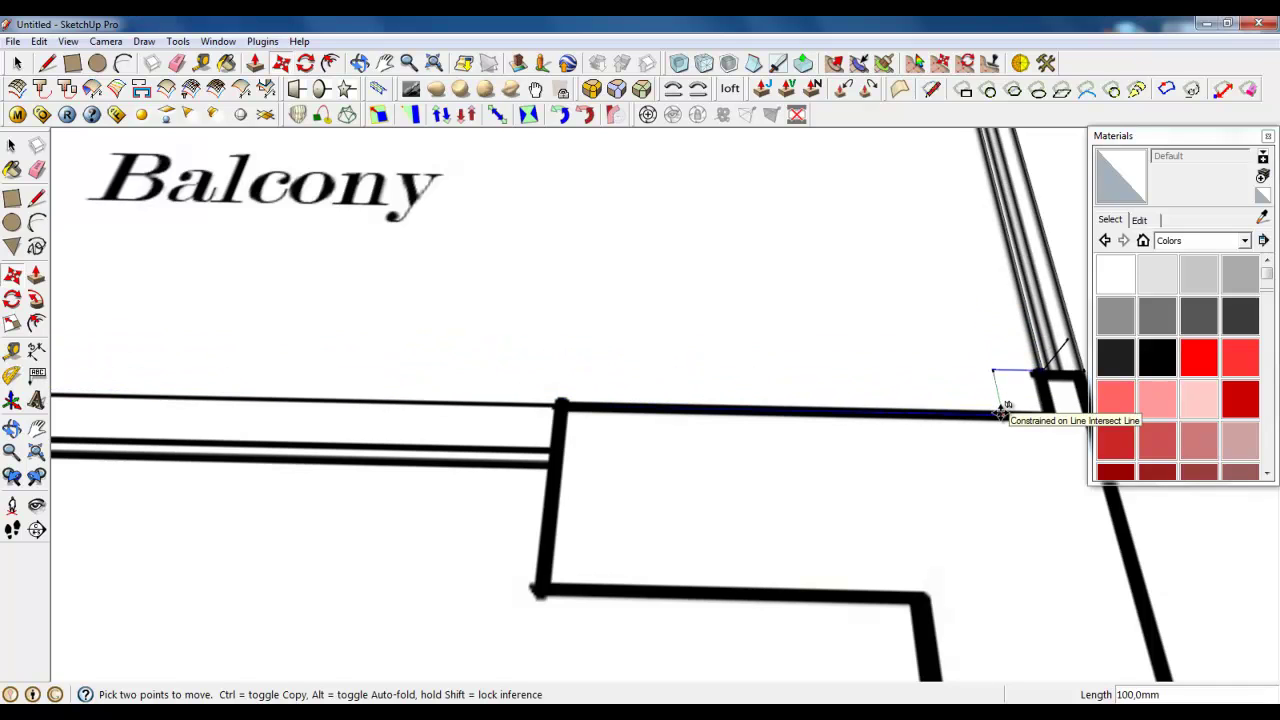
left_click(1005, 410)
Delete the leftover stepped and diagonal edges at the balcony's outer corner beside the living room wall.
scroll(969, 437, "down", 2)
middle_click_drag(1030, 400, 726, 454, "shift")
scroll(722, 453, "up", 2)
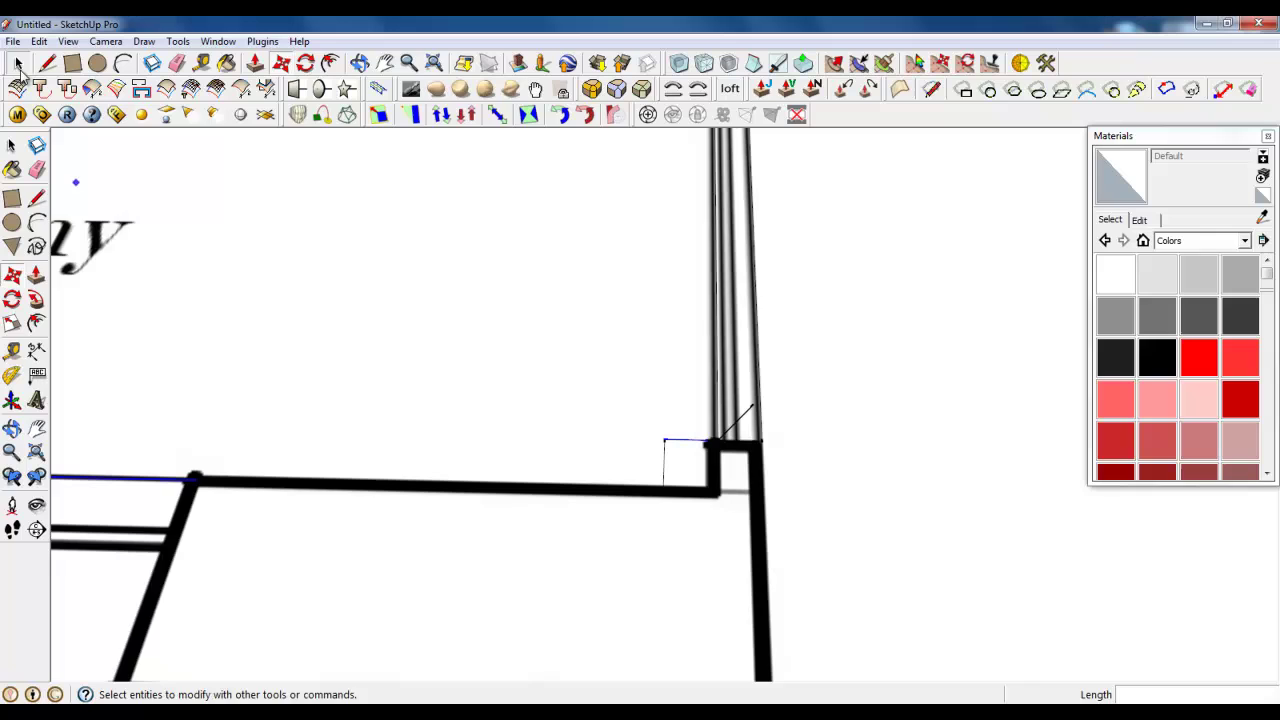
left_click(17, 62)
scroll(754, 446, "up", 3)
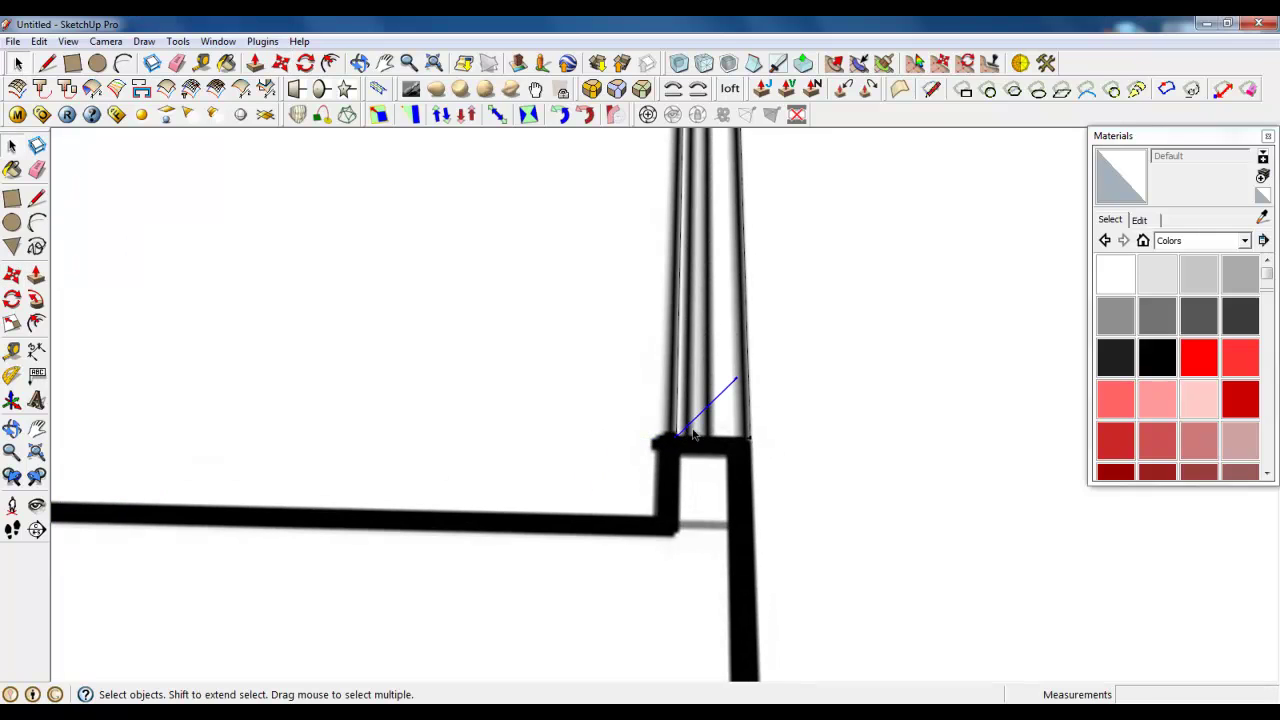
scroll(886, 412, "down", 3)
scroll(886, 412, "down", 5)
scroll(130, 414, "up", 3)
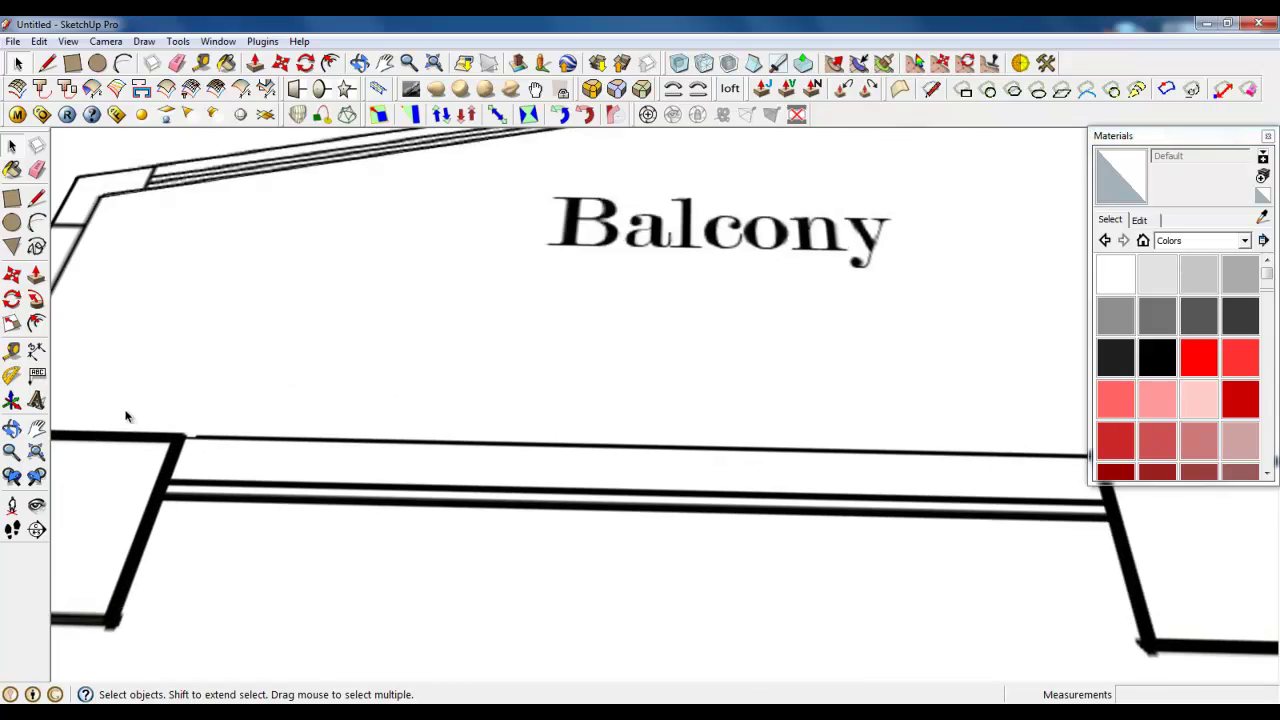
Select the plan's floor face to check that it is separate from the walls and the balcony.
left_click(203, 437)
scroll(205, 447, "down", 2)
scroll(766, 371, "down", 6)
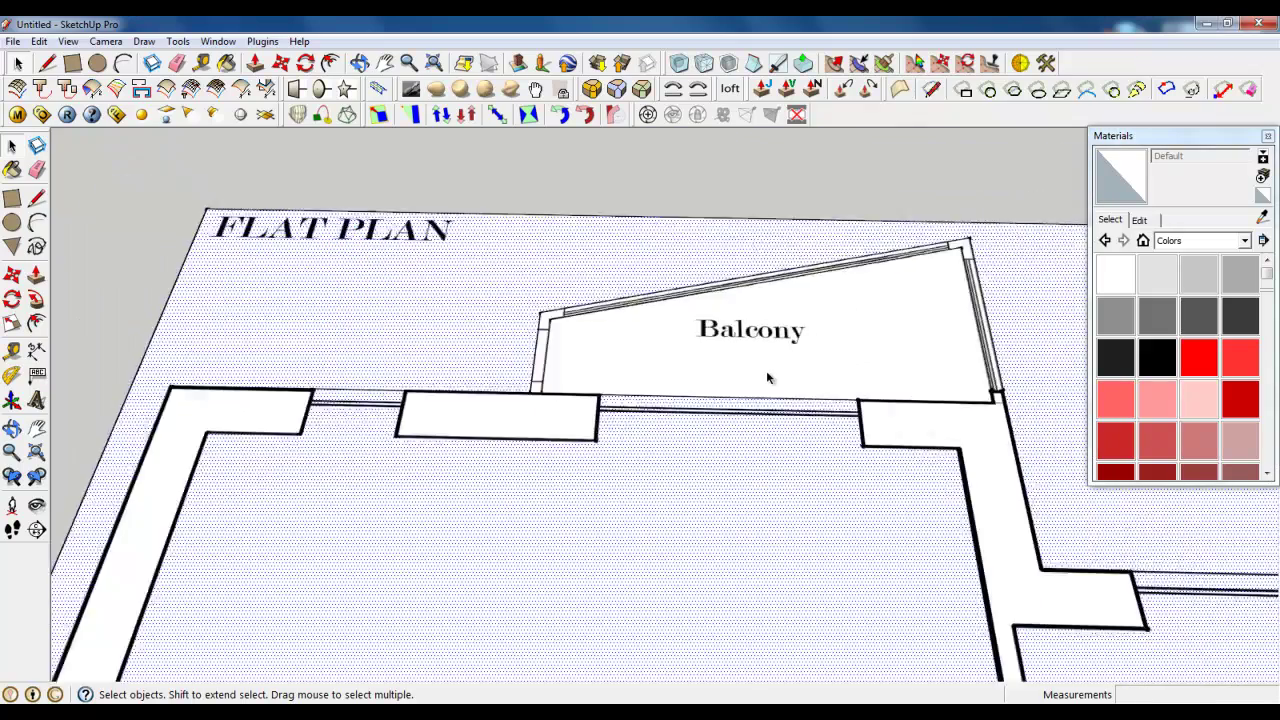
scroll(424, 290, "down", 2)
scroll(424, 292, "up", 3)
left_click(46, 62)
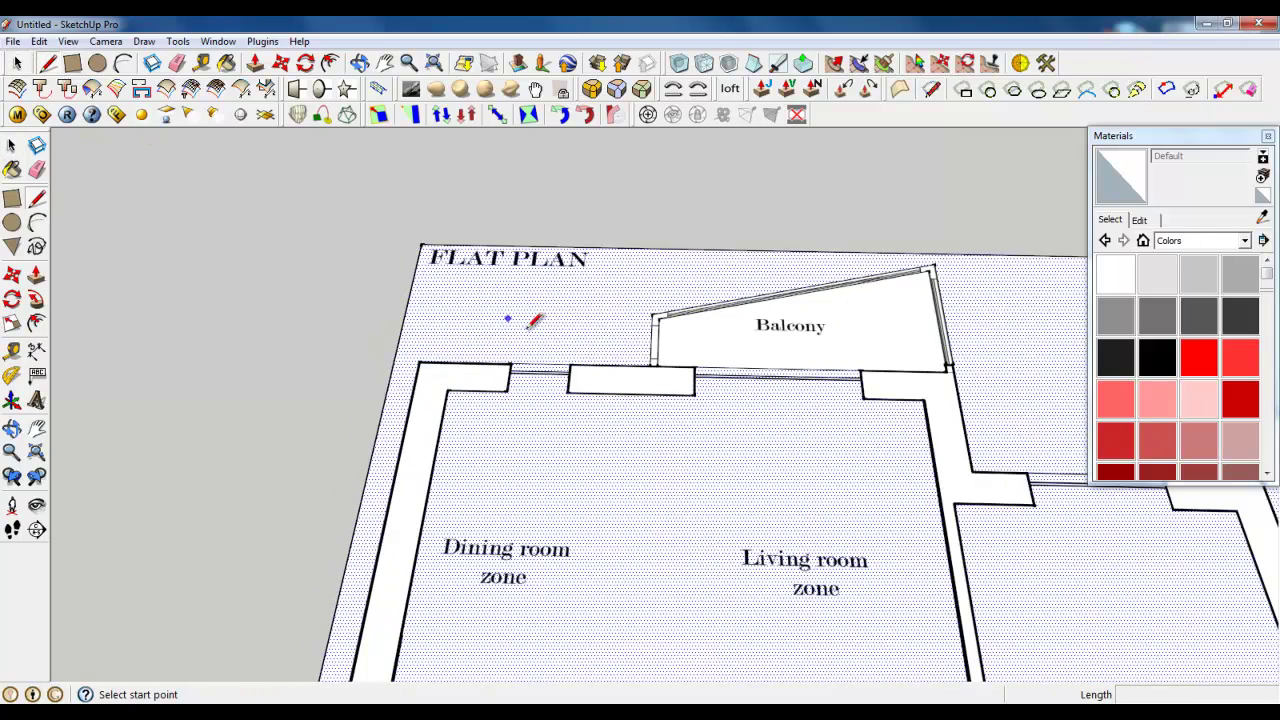
scroll(533, 358, "up", 4)
scroll(535, 358, "up", 2)
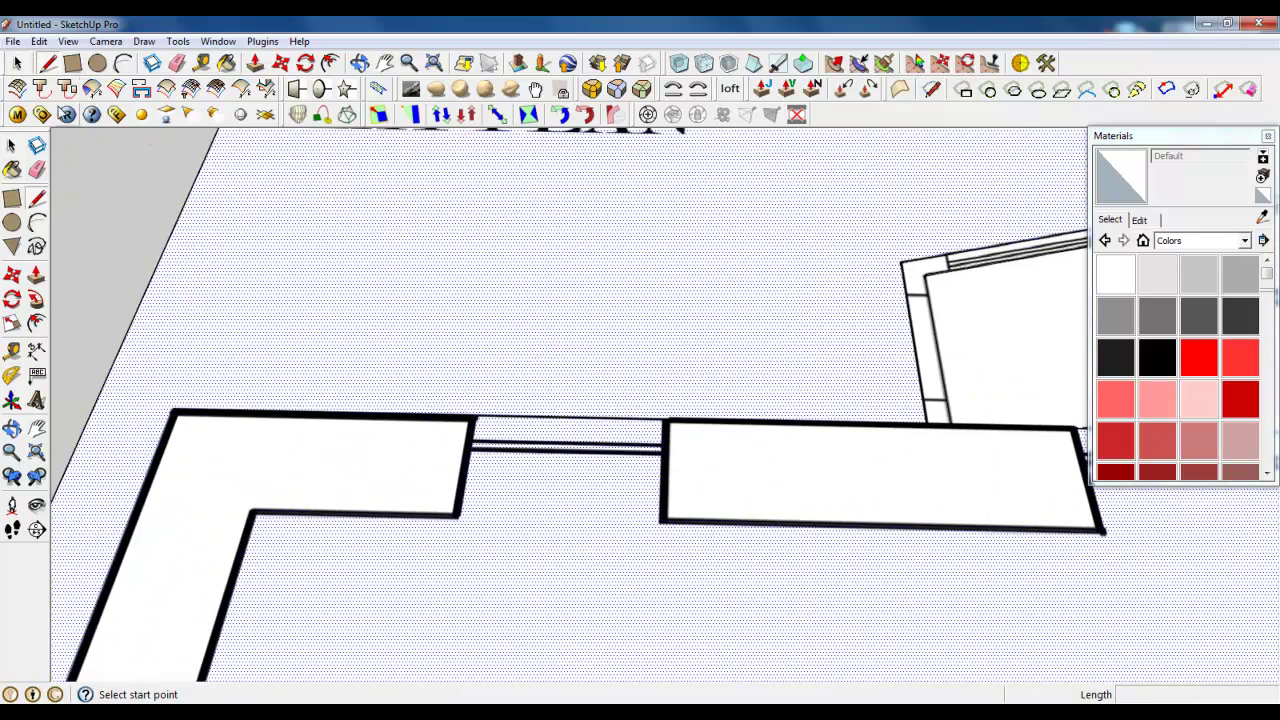
left_click(72, 64)
left_click(47, 64)
scroll(456, 359, "down", 6)
scroll(398, 266, "down", 3)
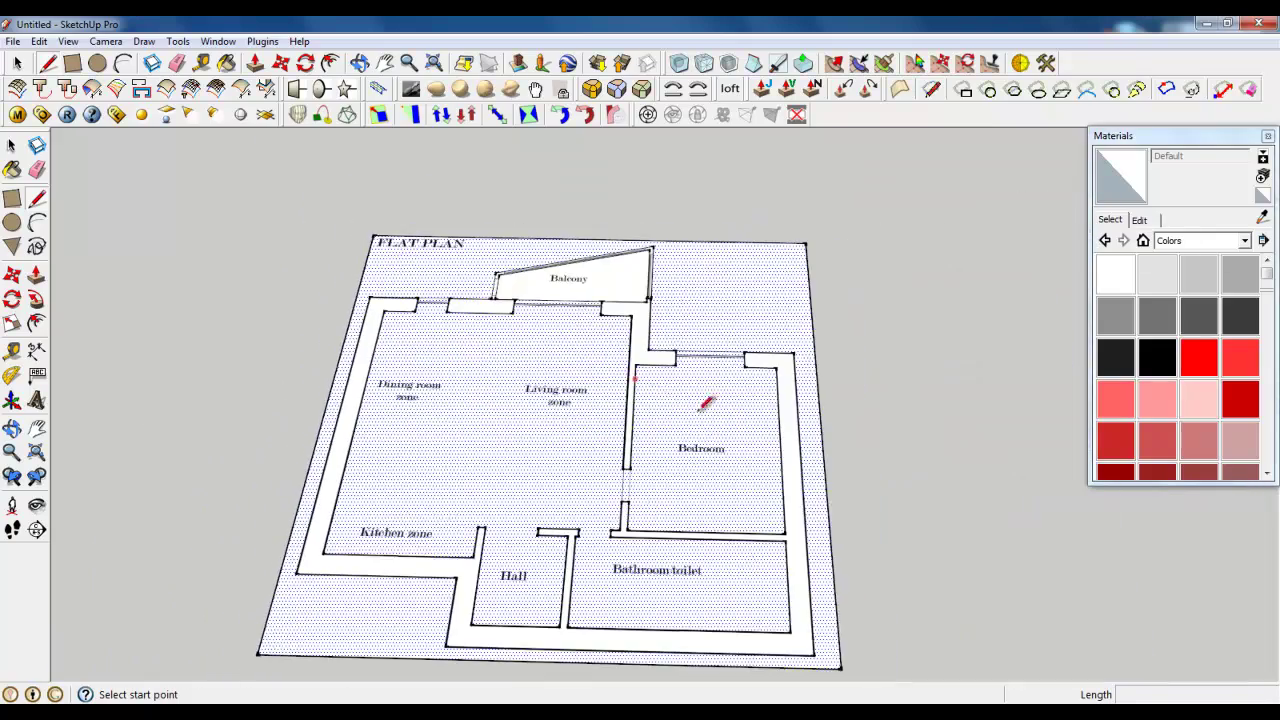
middle_click_drag(705, 405, 580, 338)
left_click(18, 63)
Push/Pull the outer wall face with its connected partitions up to a height of 2500 mm.
scroll(548, 266, "down", 2)
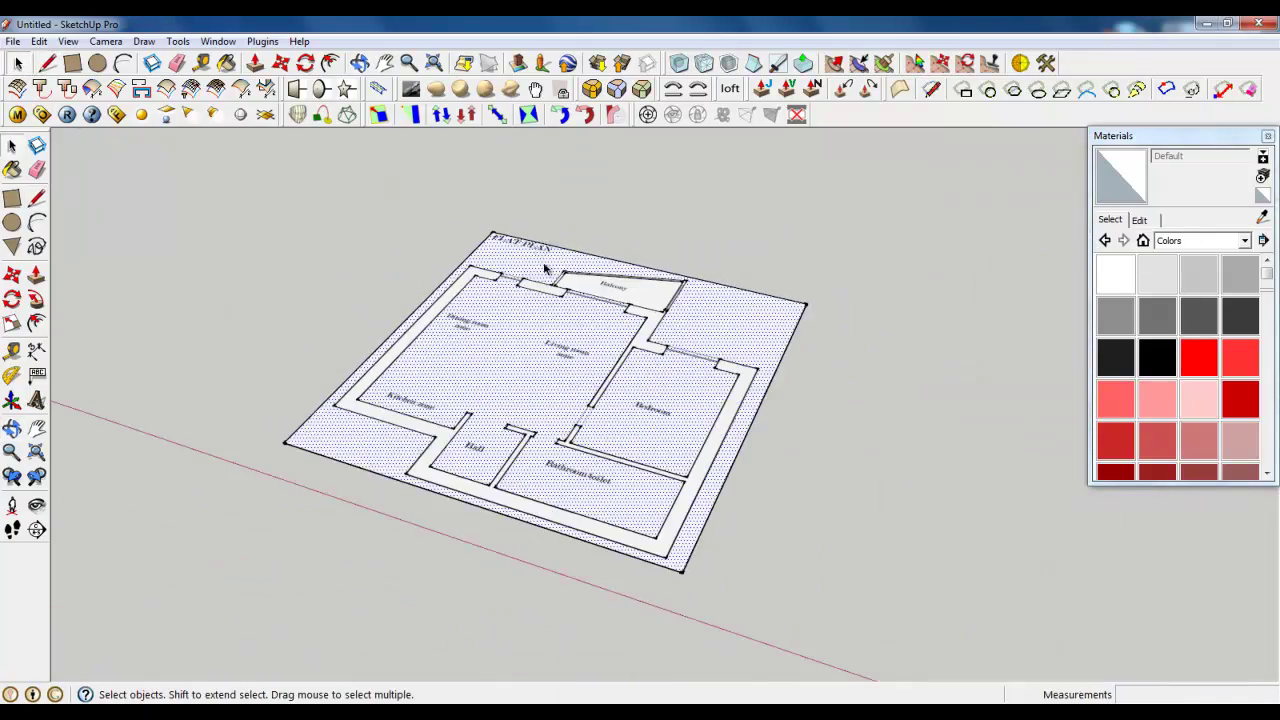
scroll(580, 480, "up", 4)
scroll(580, 480, "down", 3)
middle_click_drag(580, 480, 475, 330)
scroll(471, 321, "up", 1)
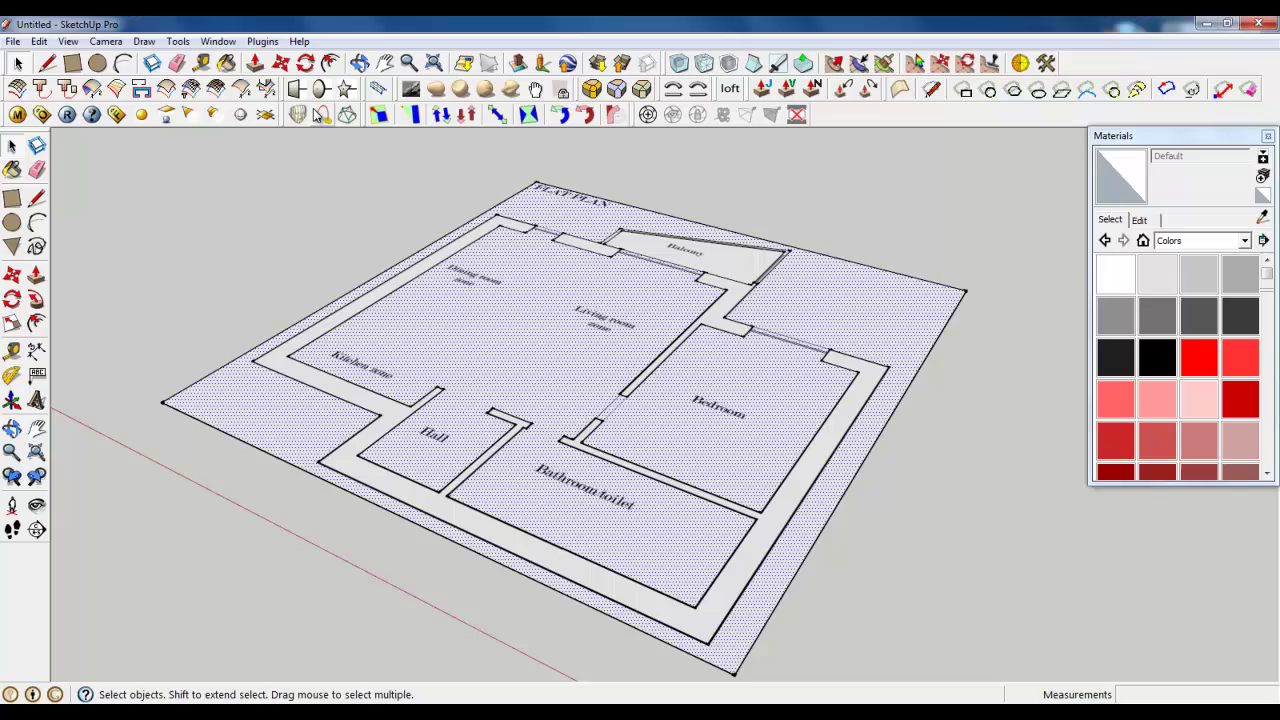
left_click(255, 62)
left_click(311, 345)
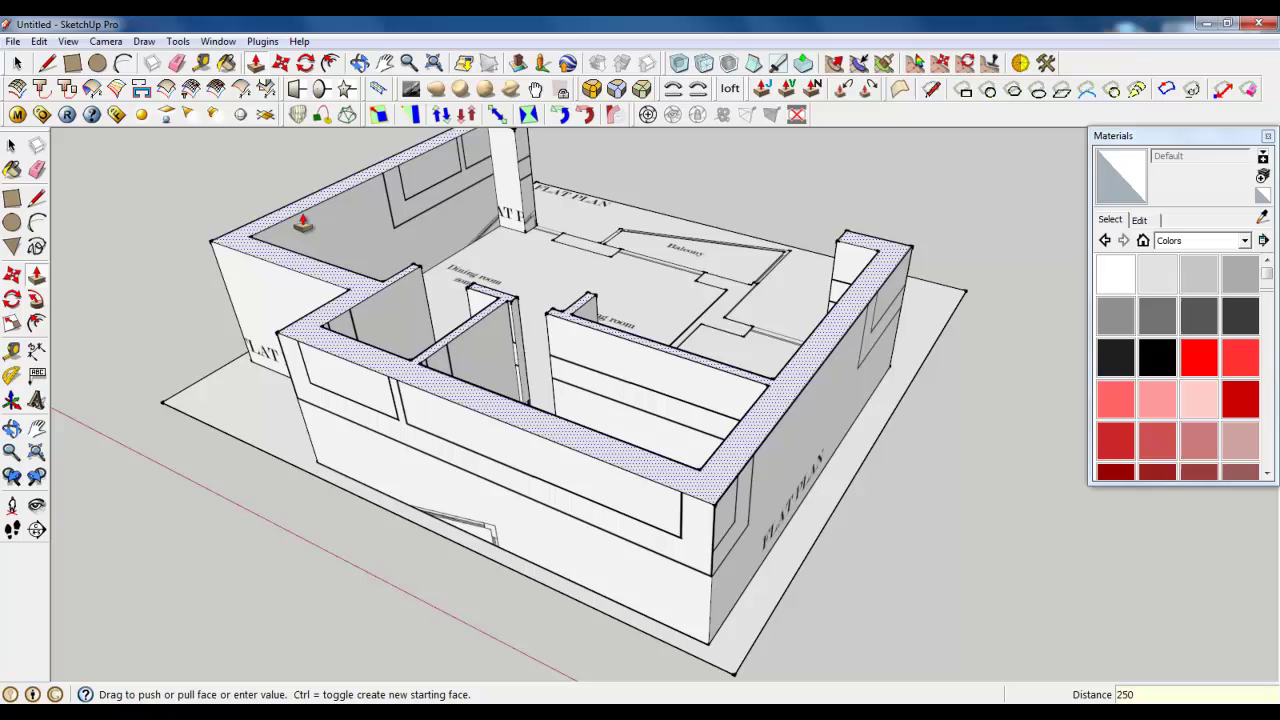
key("Return")
Delete the Apartment Plan material from the model and replace its use with the default material.
scroll(394, 280, "down", 4)
middle_click_drag(610, 384, 700, 277)
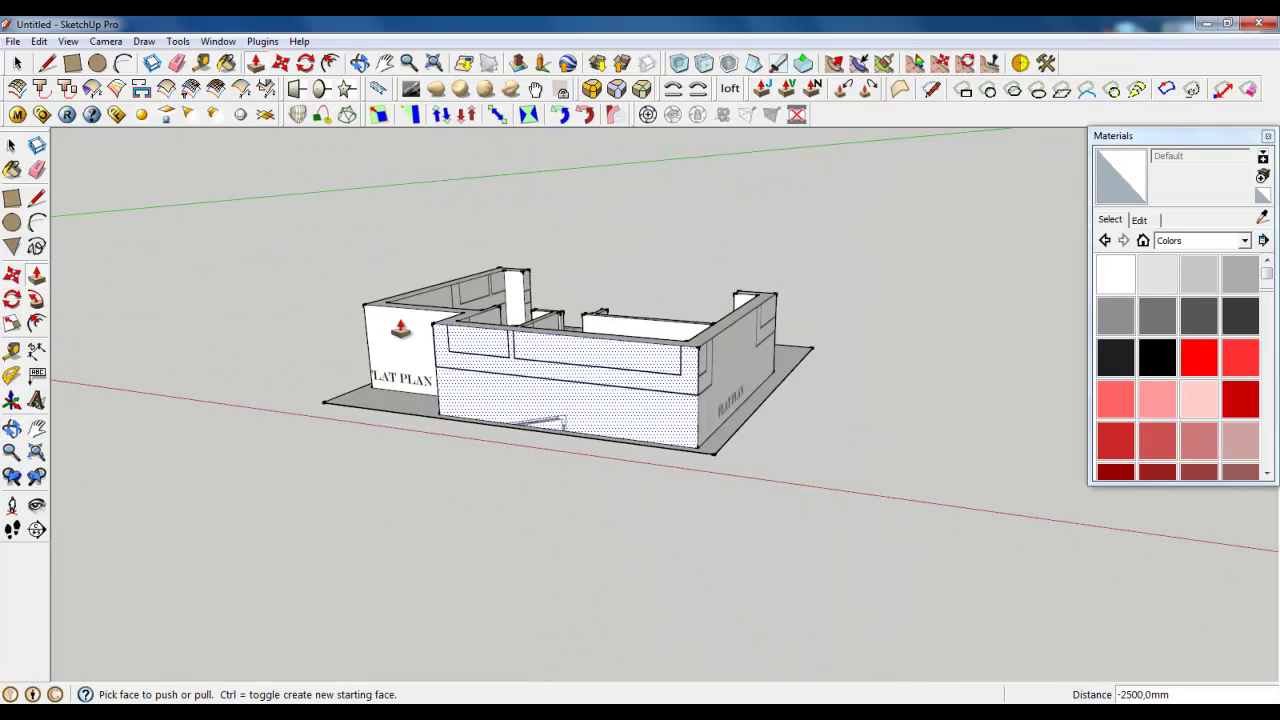
left_click(17, 62)
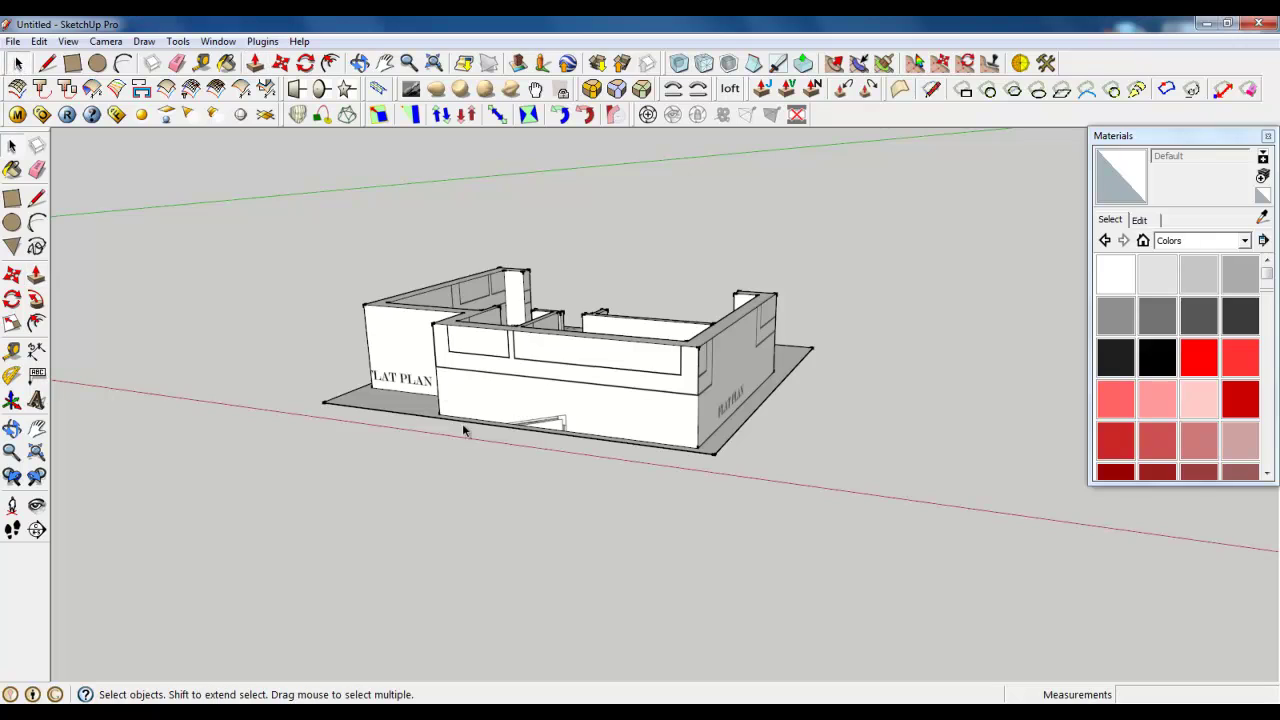
left_click(1143, 241)
left_click(1160, 318)
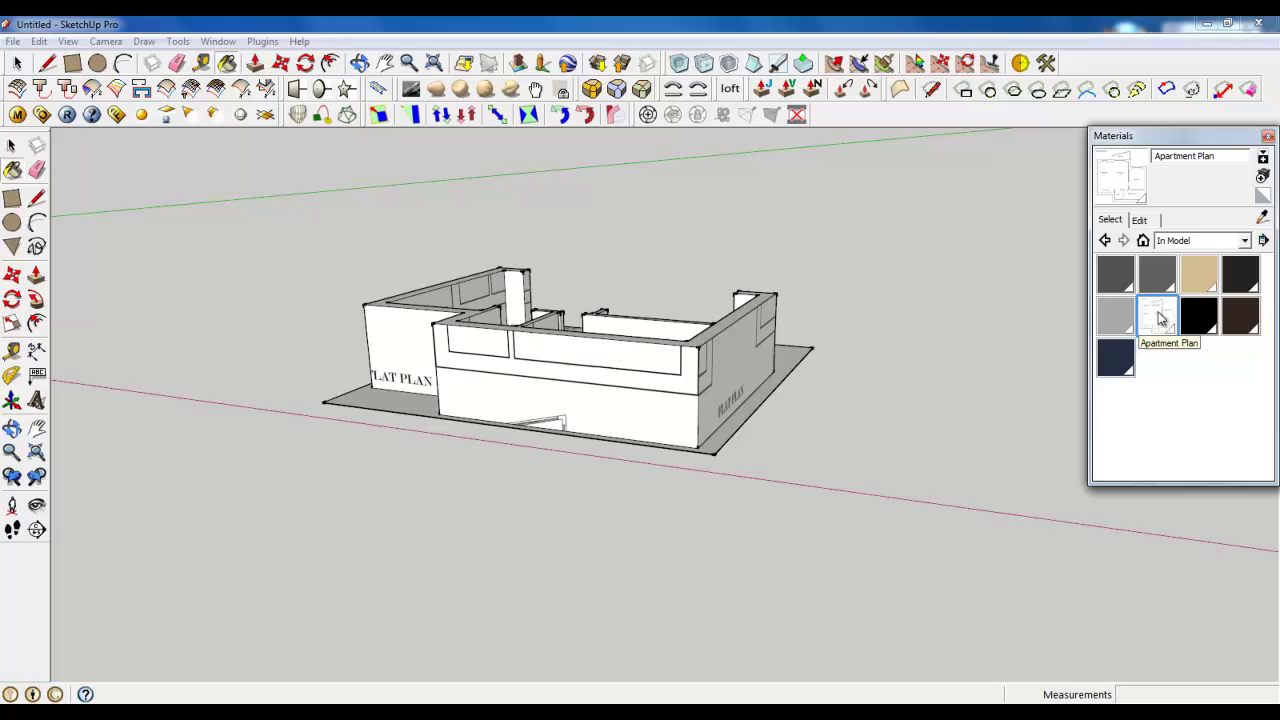
right_click(1160, 318)
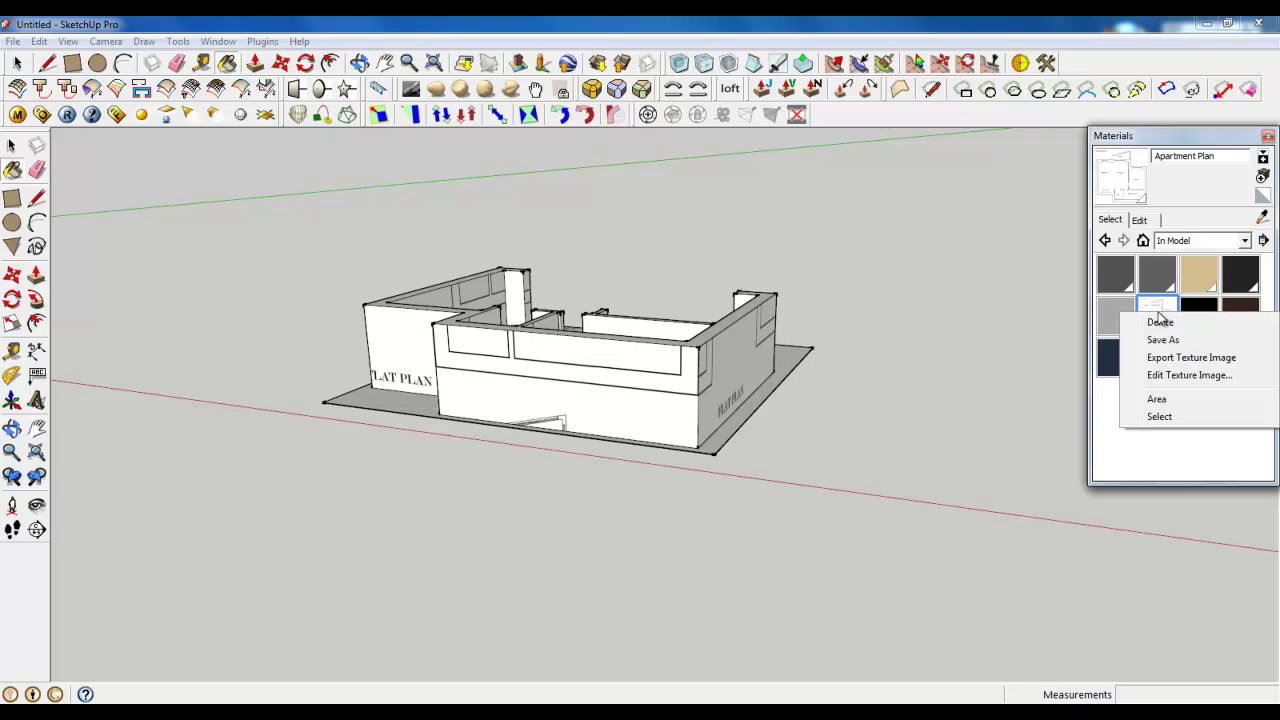
left_click(1160, 324)
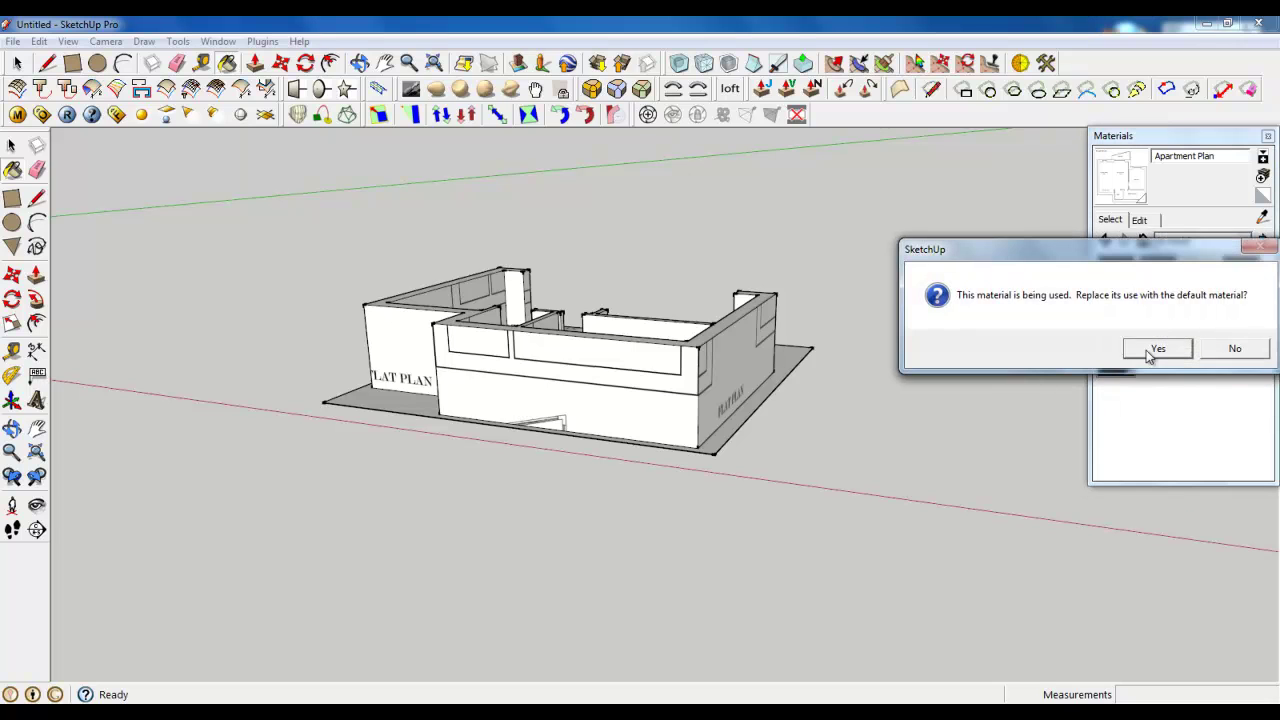
left_click(1150, 350)
left_click(17, 63)
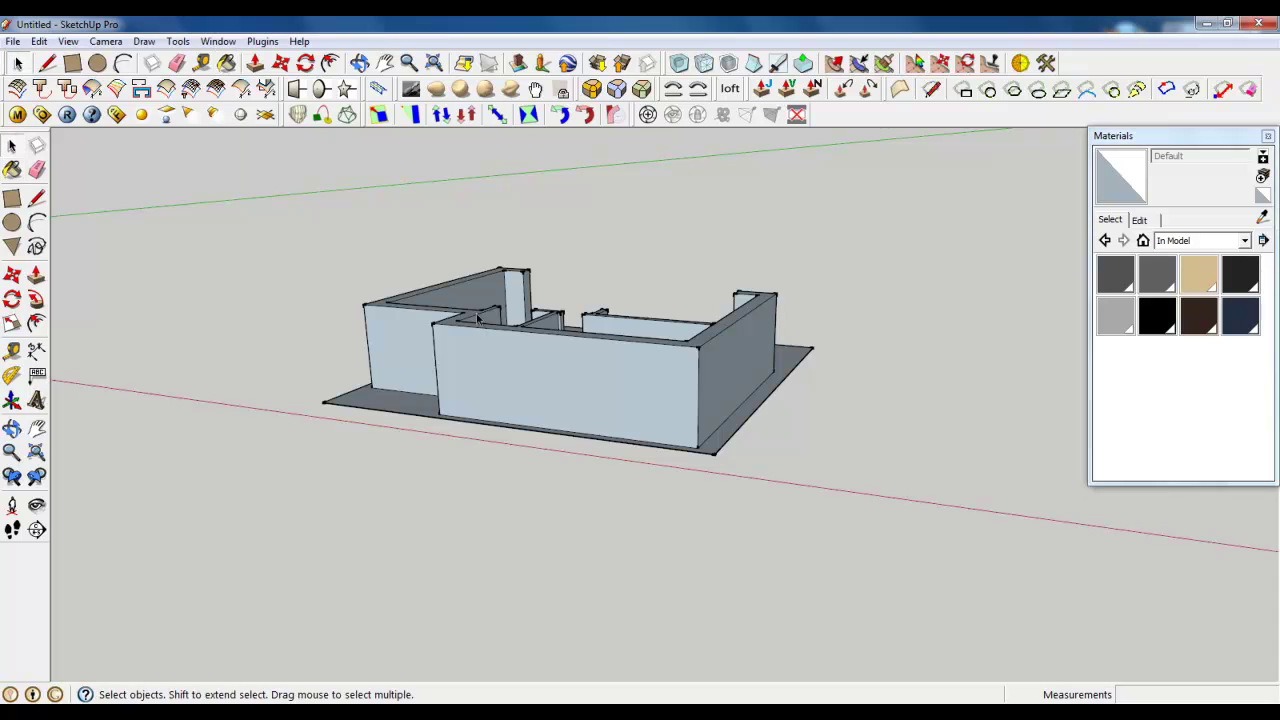
Examine the remaining materials stored in the model, including black, Color_B24, <Beige>1 and 0135_DarkGray.
scroll(523, 351, "up", 4)
left_click(523, 351)
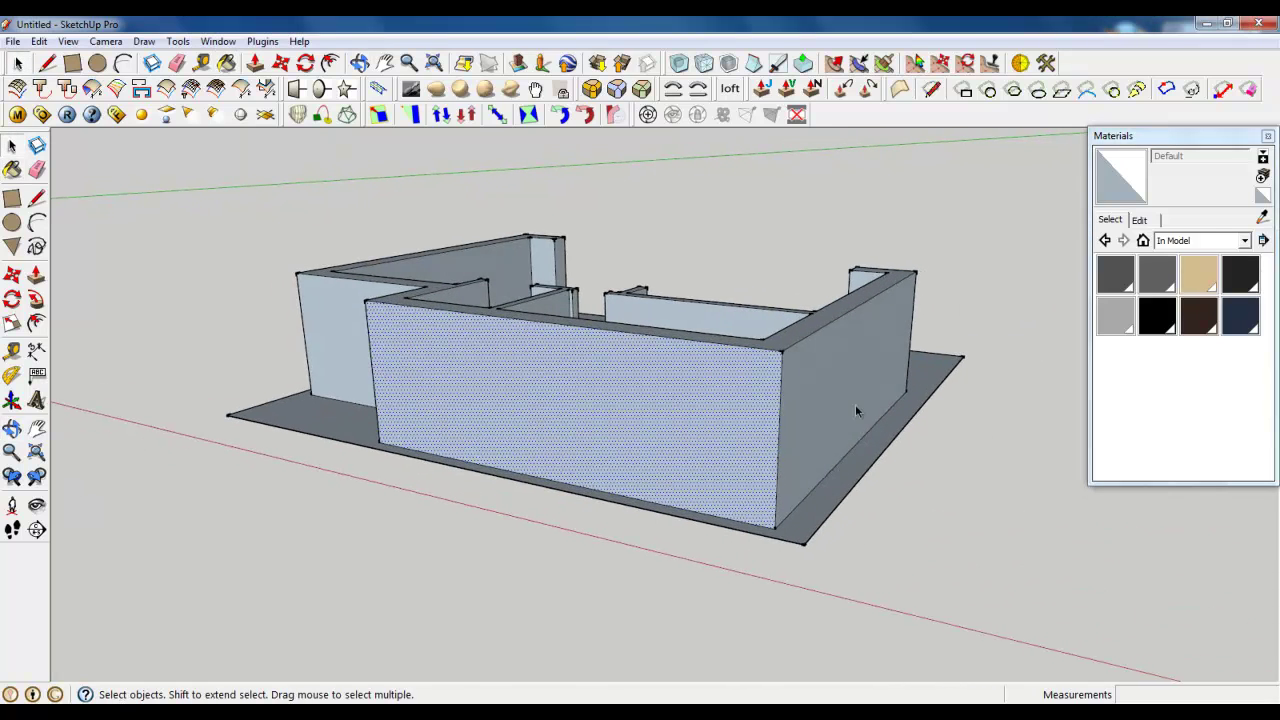
left_click(1129, 319)
left_click(1122, 282)
left_click(1150, 282)
left_click(1155, 313)
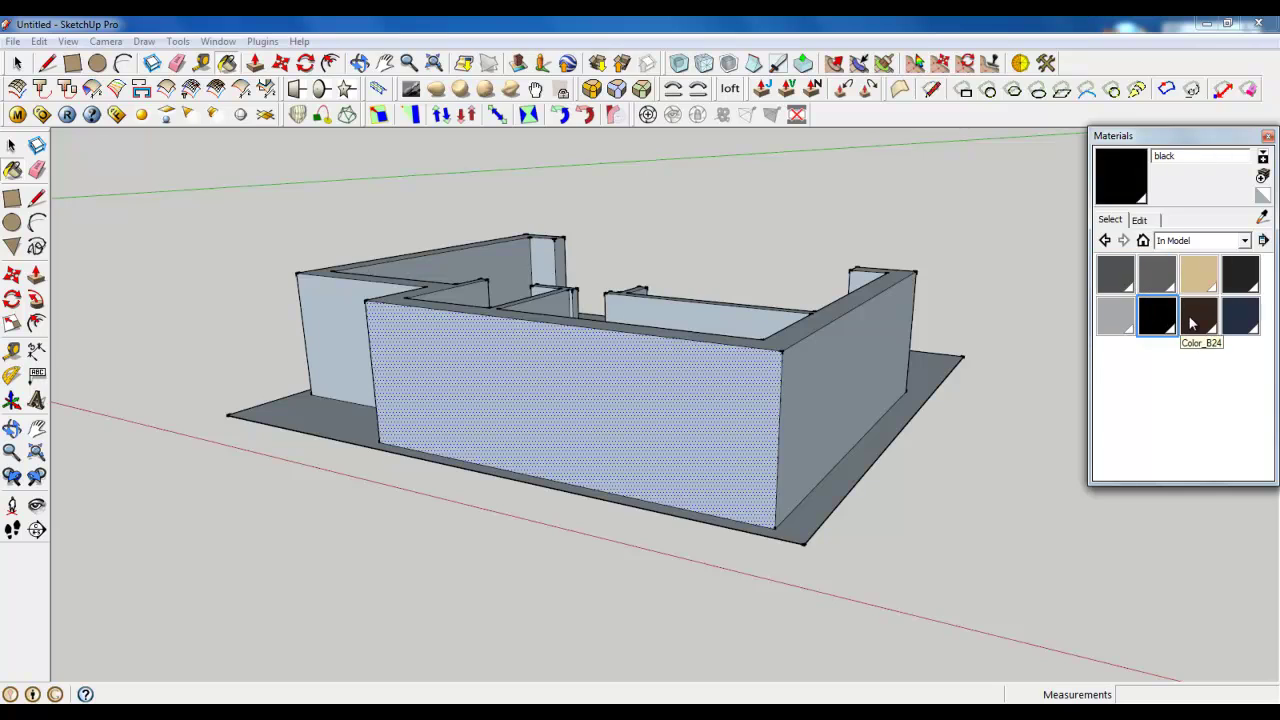
left_click(1191, 322)
left_click(1213, 280)
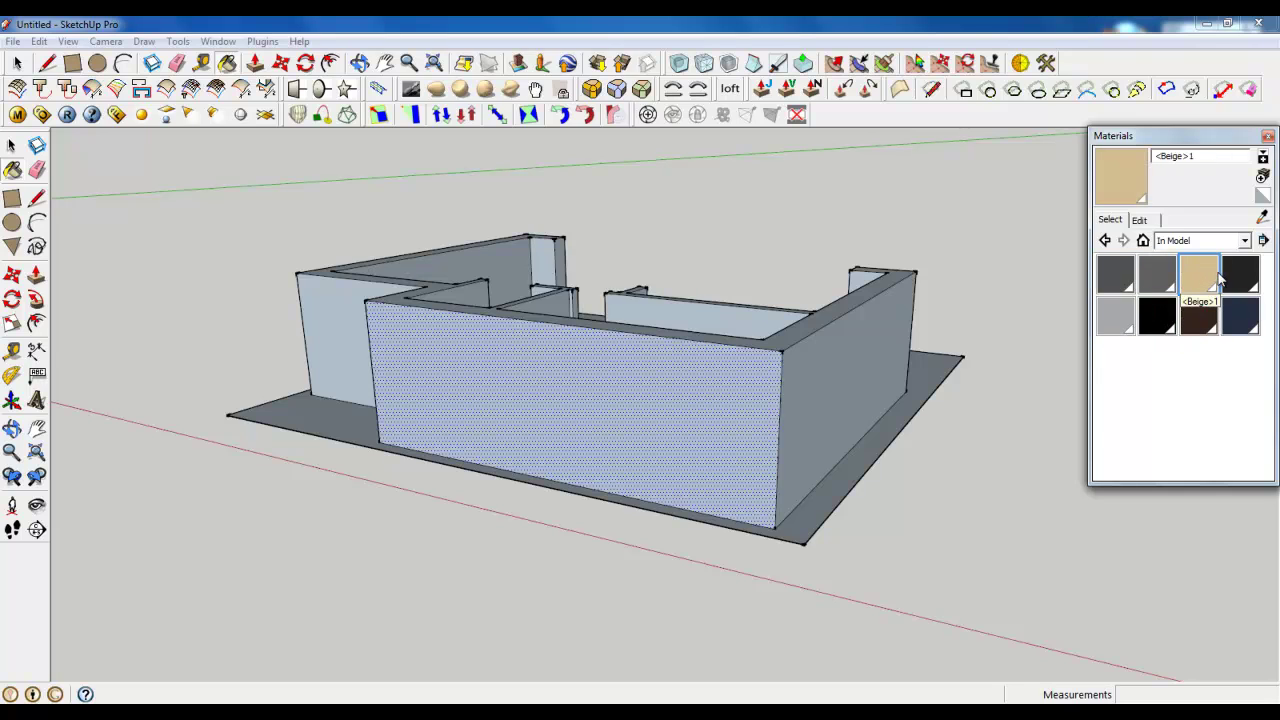
left_click(1240, 275)
left_click(1117, 284)
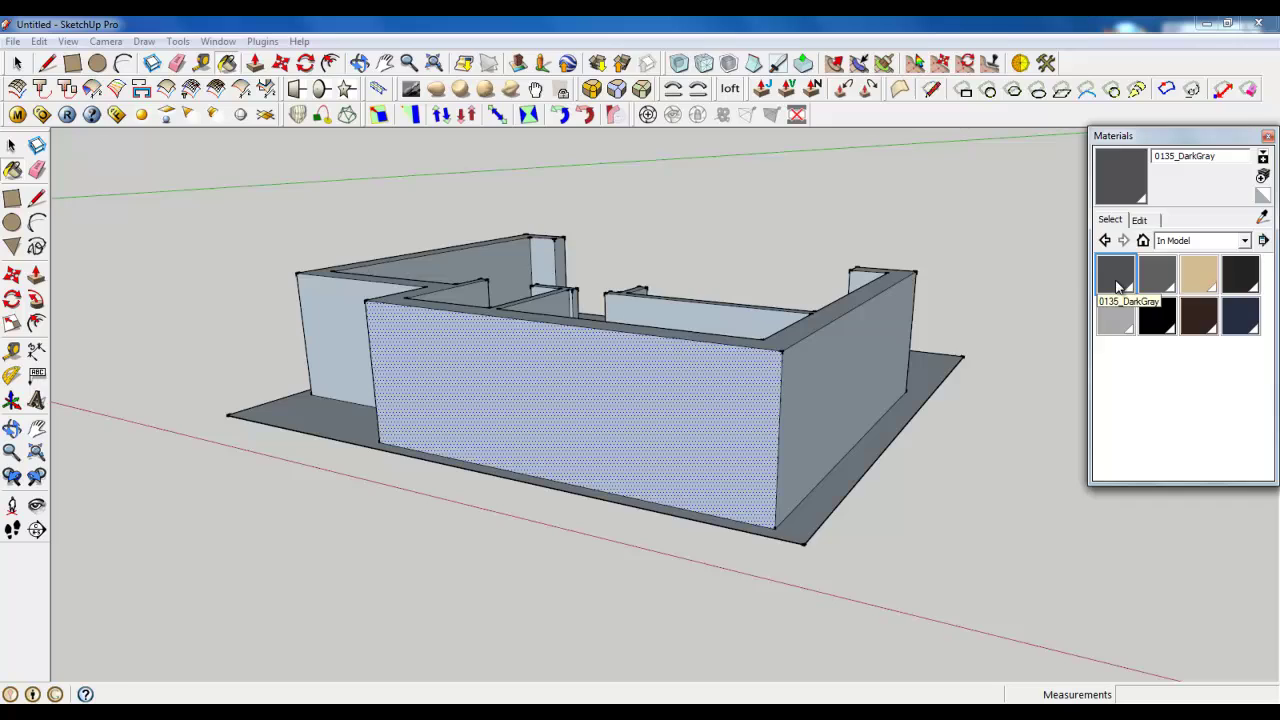
Purge the unused items from the entire model using the statistics in Model Info.
key("alt")
left_click(218, 41)
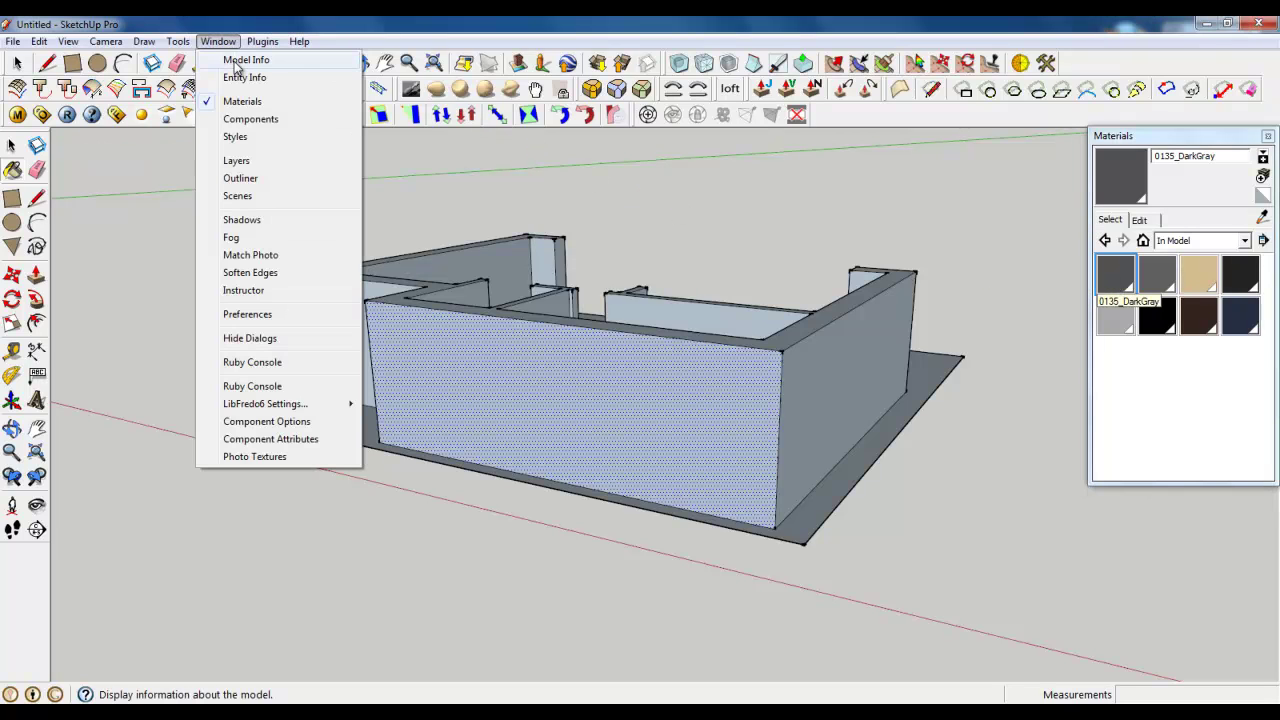
left_click(240, 60)
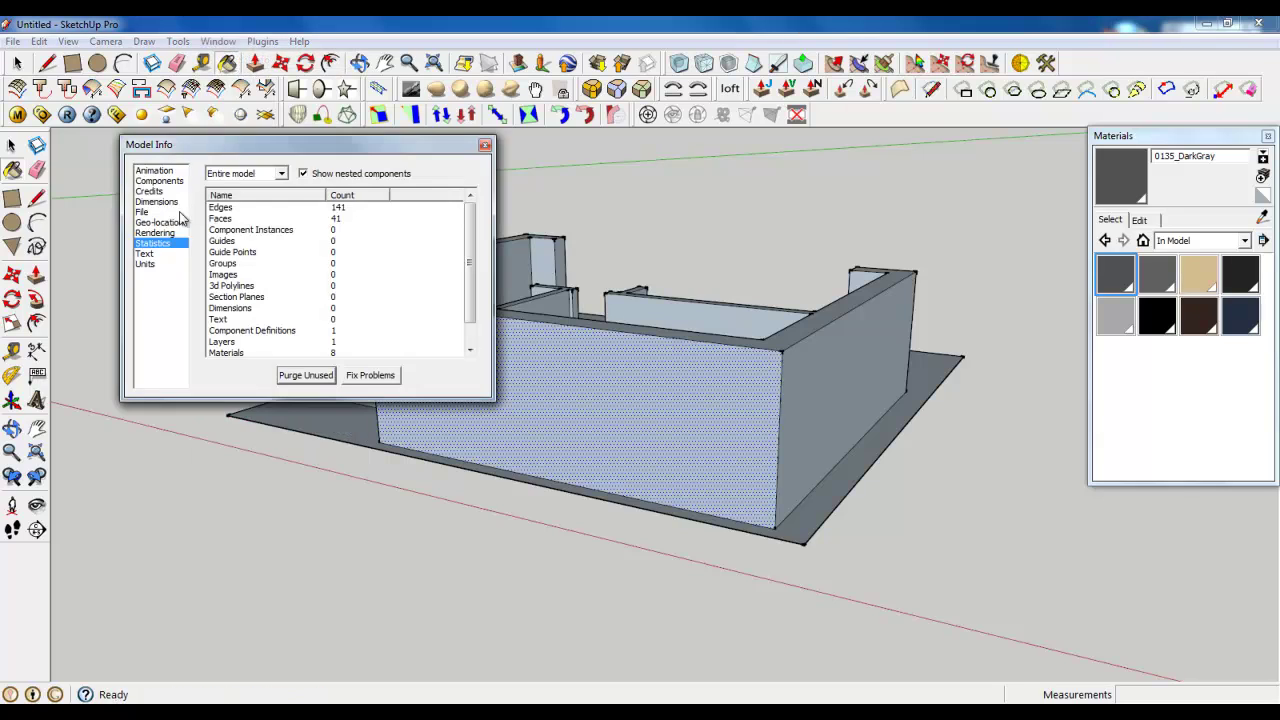
left_click(297, 380)
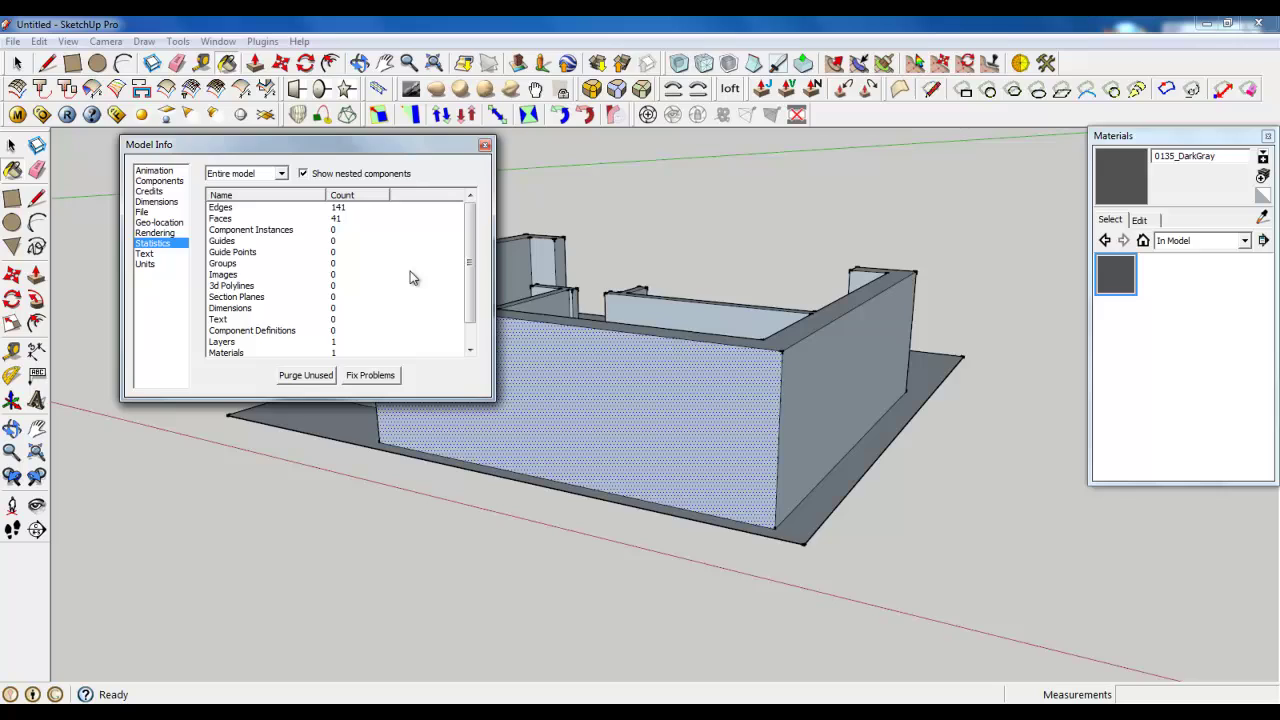
left_click(484, 146)
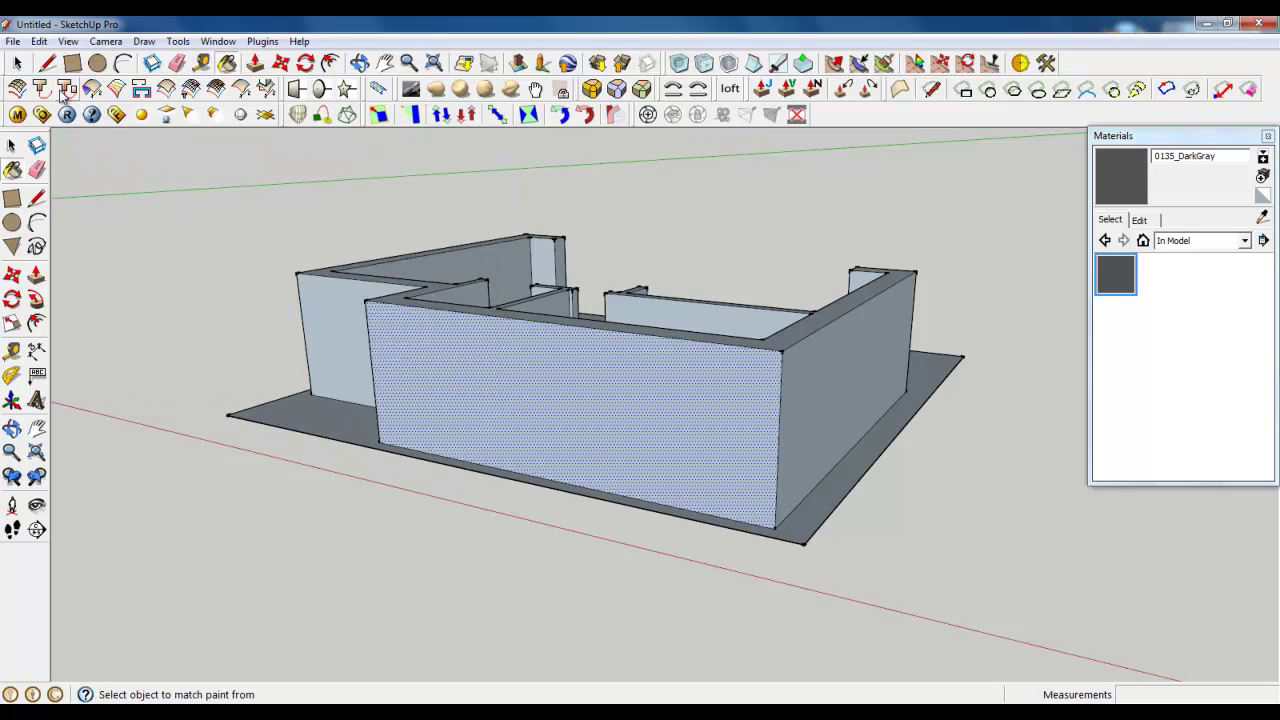
key("space")
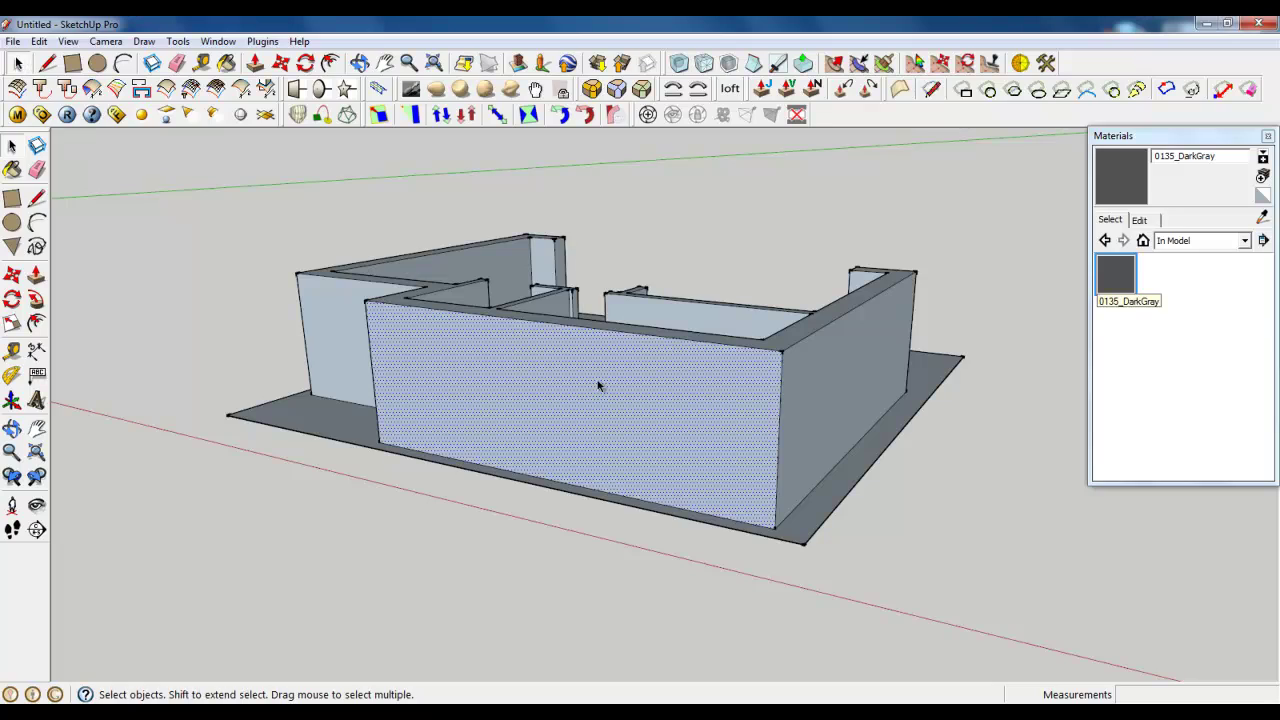
middle_click_drag(597, 386, 622, 462)
scroll(622, 462, "up", 5)
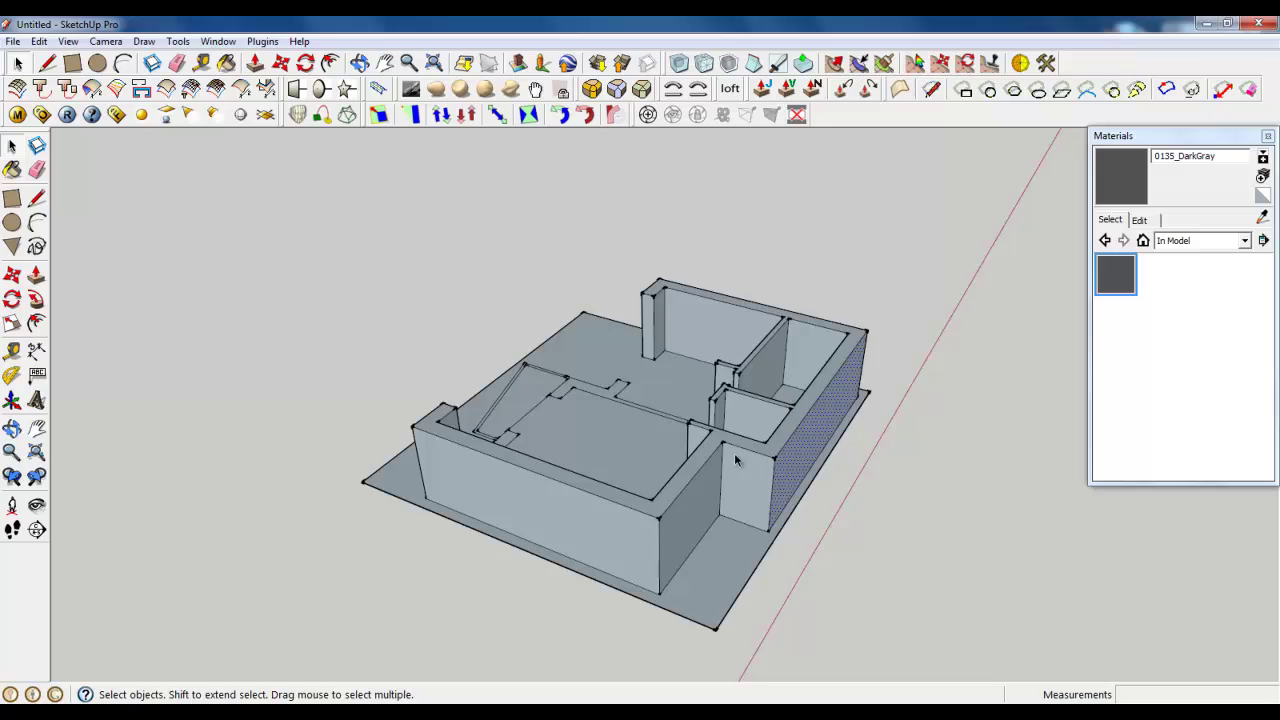
Push/Pull the central partition up 2500 mm and raise the short wall segment between the openings to the same wall height.
left_click(256, 62)
scroll(586, 423, "down", 4)
middle_click_drag(586, 423, 549, 434)
scroll(651, 392, "up", 5)
left_click(651, 392)
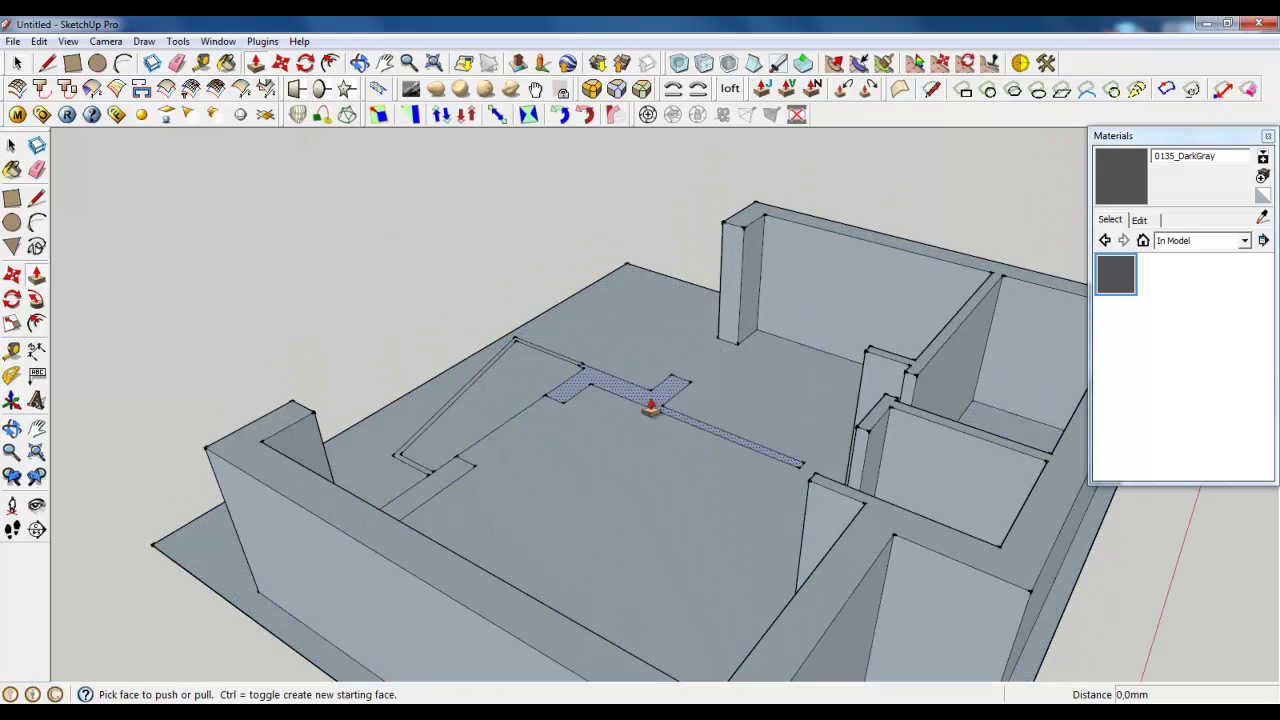
left_click(874, 370)
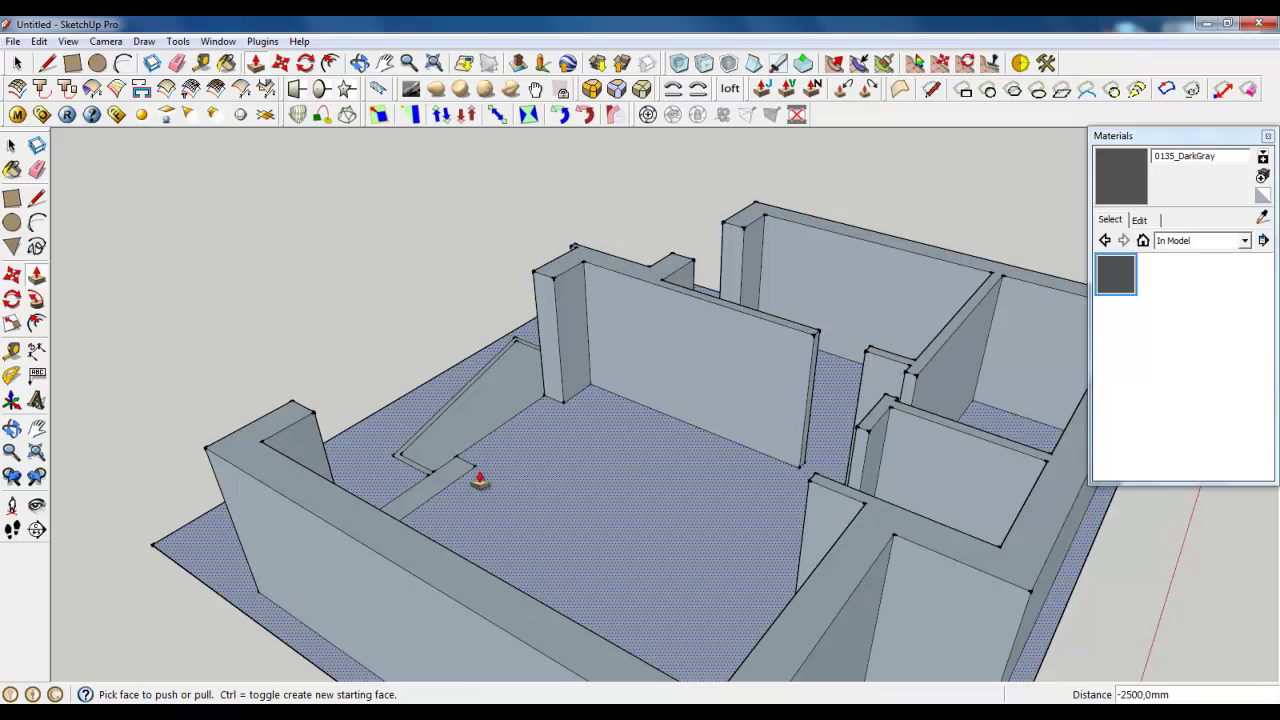
left_click(434, 483)
left_click(314, 418)
Push/Pull the thin angled balcony wall up to the height of the adjoining wall segment.
middle_click_drag(350, 490, 745, 403)
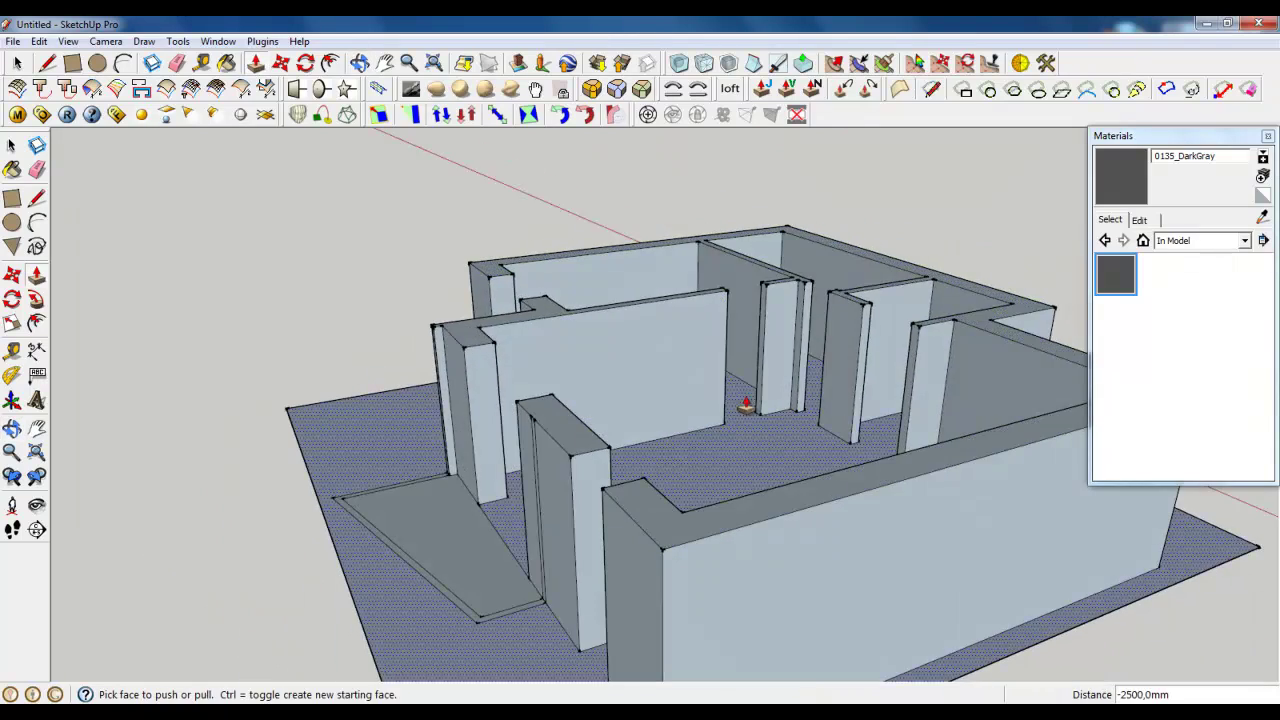
scroll(748, 403, "down", 5)
middle_click_drag(528, 440, 640, 538)
scroll(646, 546, "up", 5)
left_click(633, 497)
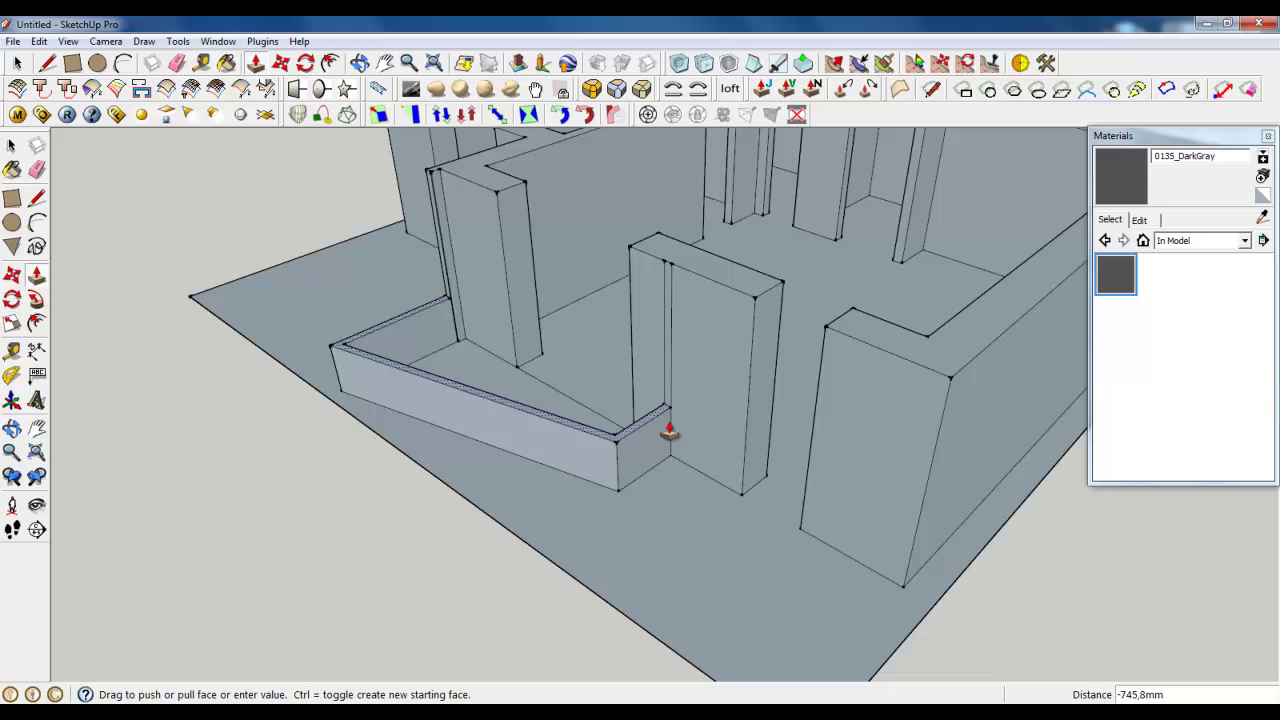
left_click(698, 286)
Examine the raised walls and the openings on the balcony side from several angles.
scroll(634, 424, "down", 4)
middle_click_drag(634, 424, 290, 240)
left_click(19, 63)
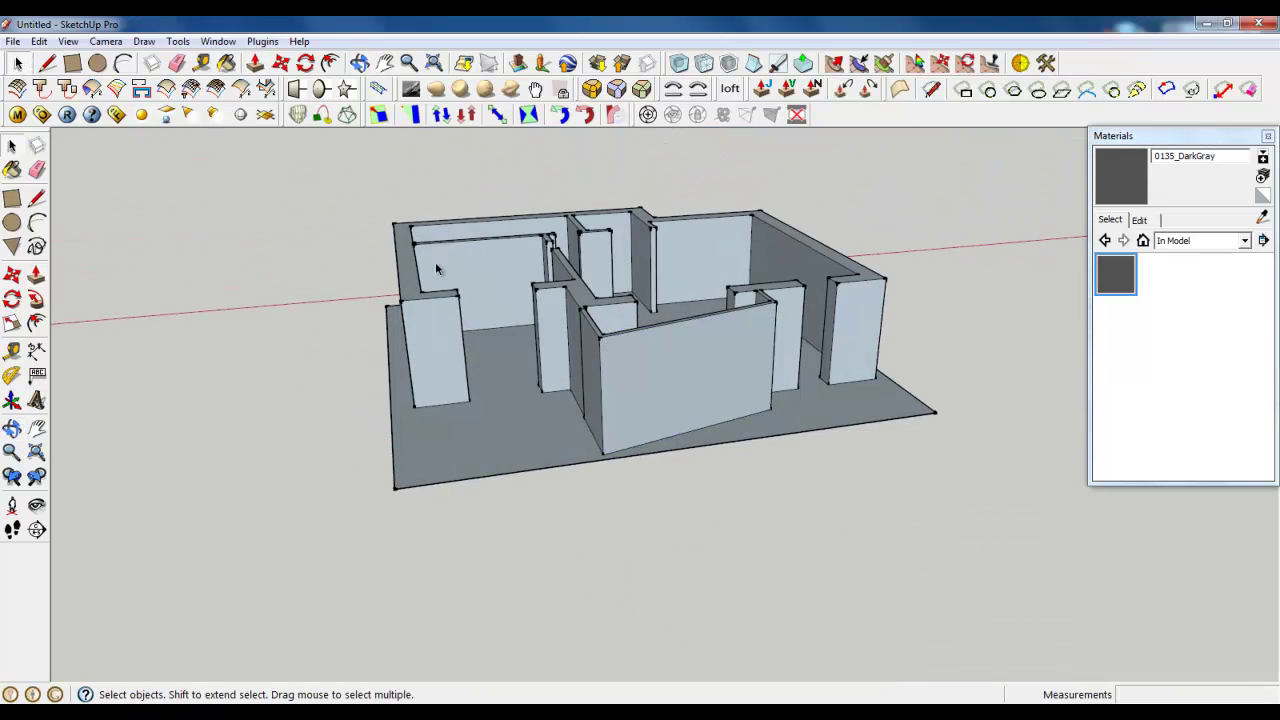
scroll(438, 268, "up", 4)
scroll(522, 400, "down", 6)
middle_click_drag(520, 403, 758, 322)
scroll(761, 320, "up", 5)
scroll(762, 320, "up", 2)
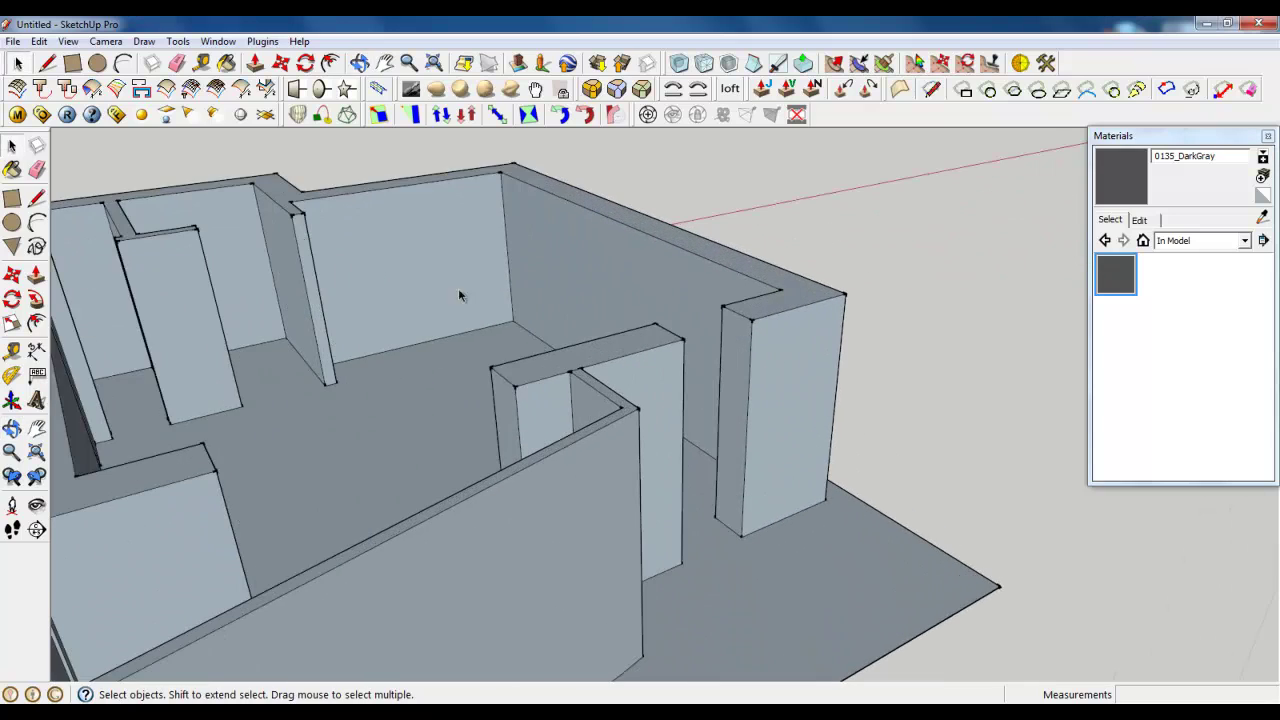
Draw a line across the corner wall's end face beside the narrow opening, 200 mm below its upper edge.
left_click(45, 67)
scroll(708, 328, "up", 5)
scroll(698, 405, "down", 5)
middle_click_drag(695, 456, 745, 449)
scroll(727, 364, "up", 2)
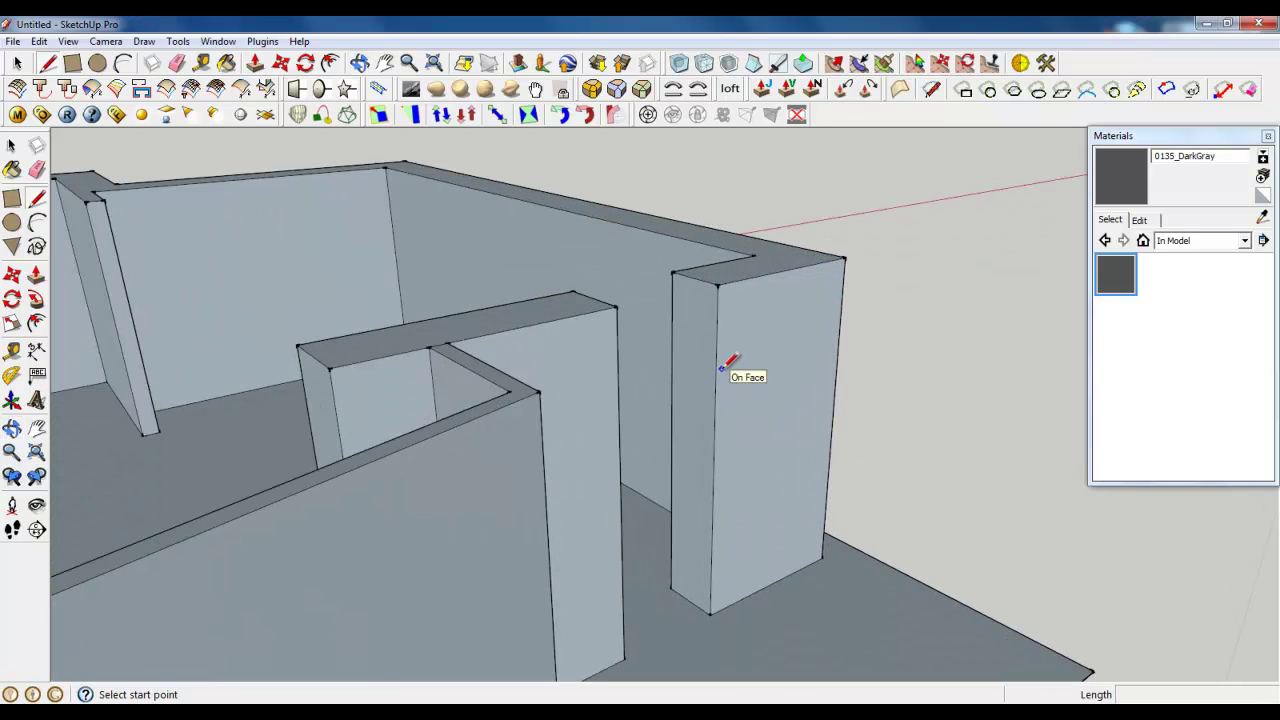
scroll(729, 363, "down", 2)
middle_click_drag(729, 363, 361, 415)
scroll(590, 516, "down", 3)
middle_click_drag(590, 516, 886, 517)
scroll(790, 440, "up", 3)
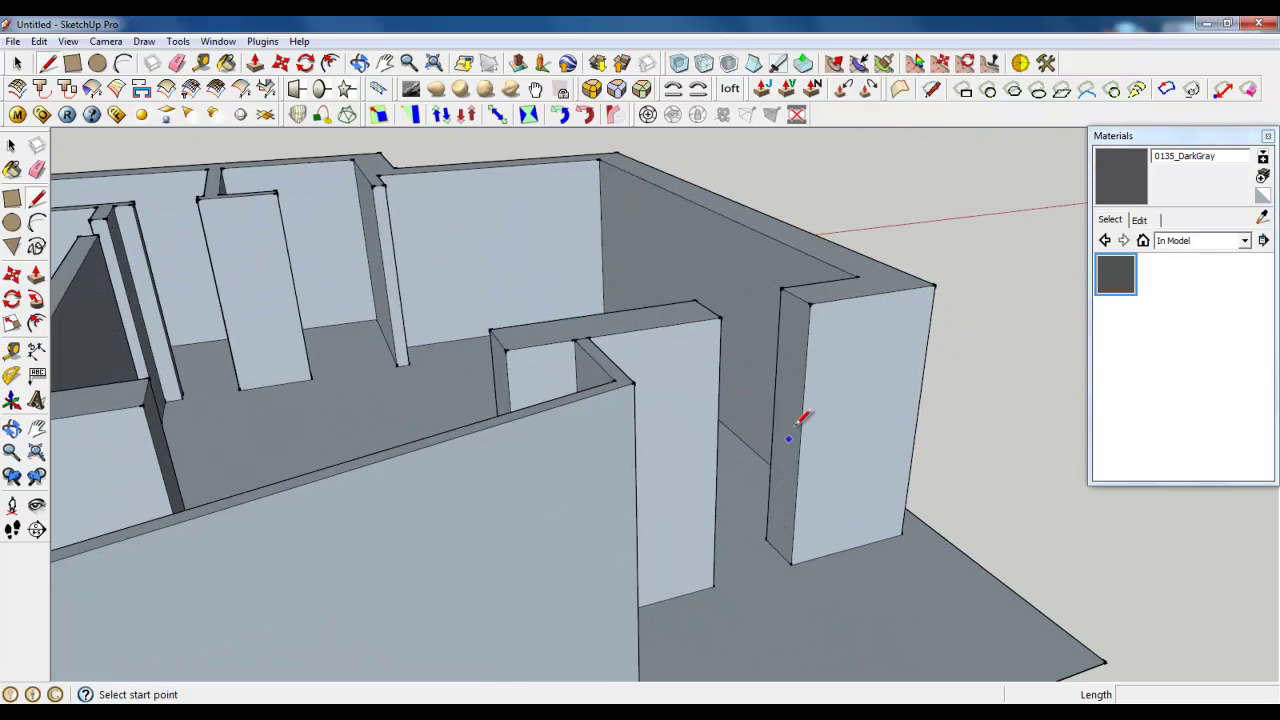
left_click(811, 305)
scroll(811, 305, "up", 3)
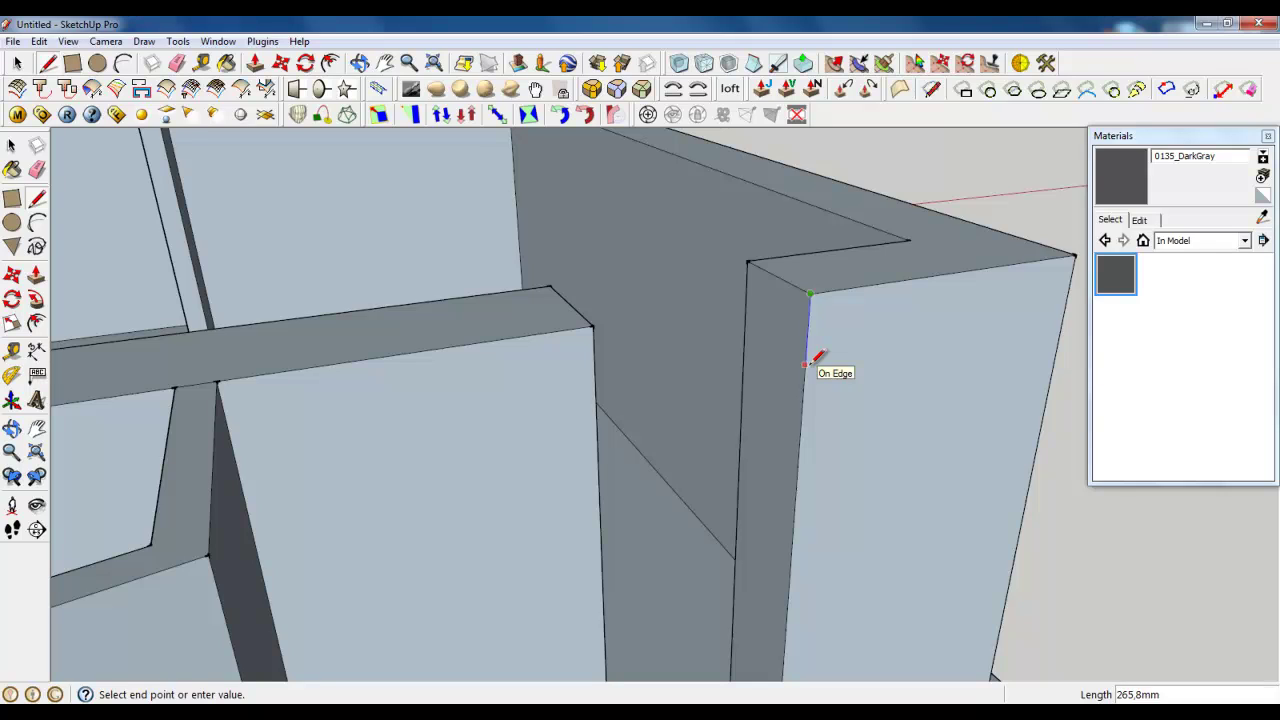
type("200")
key("Return")
left_click(806, 347)
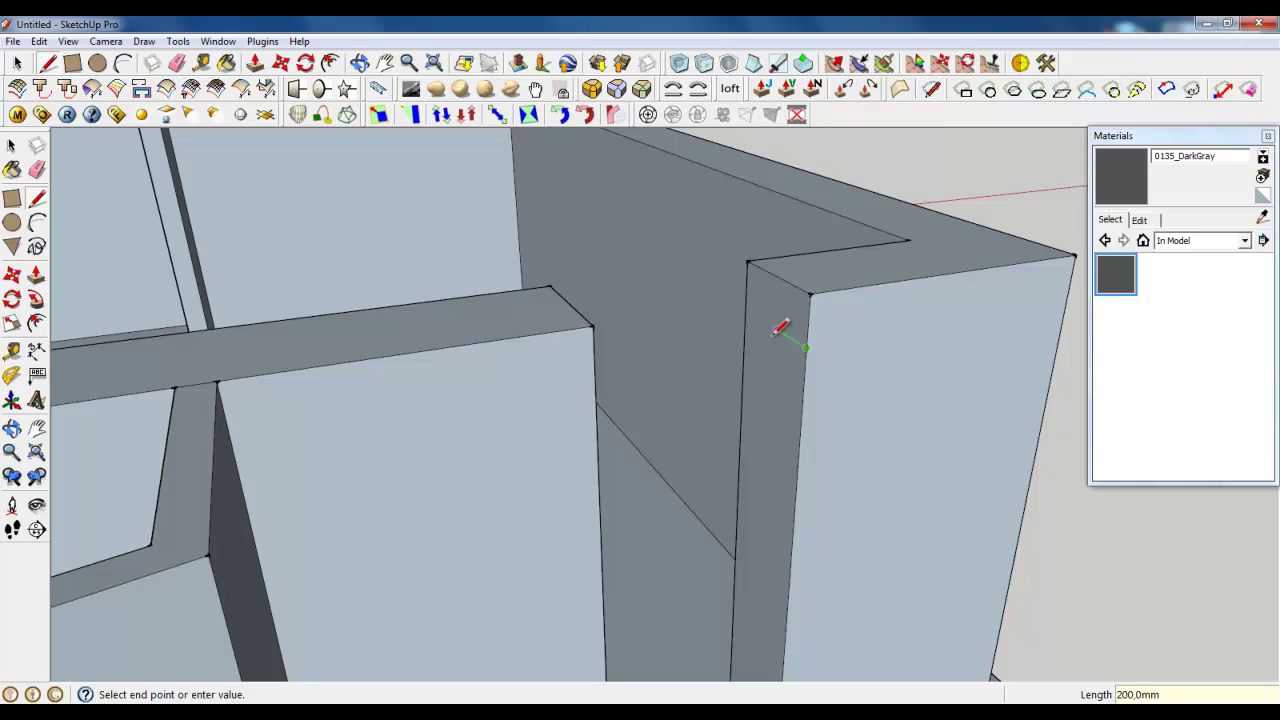
left_click(750, 298)
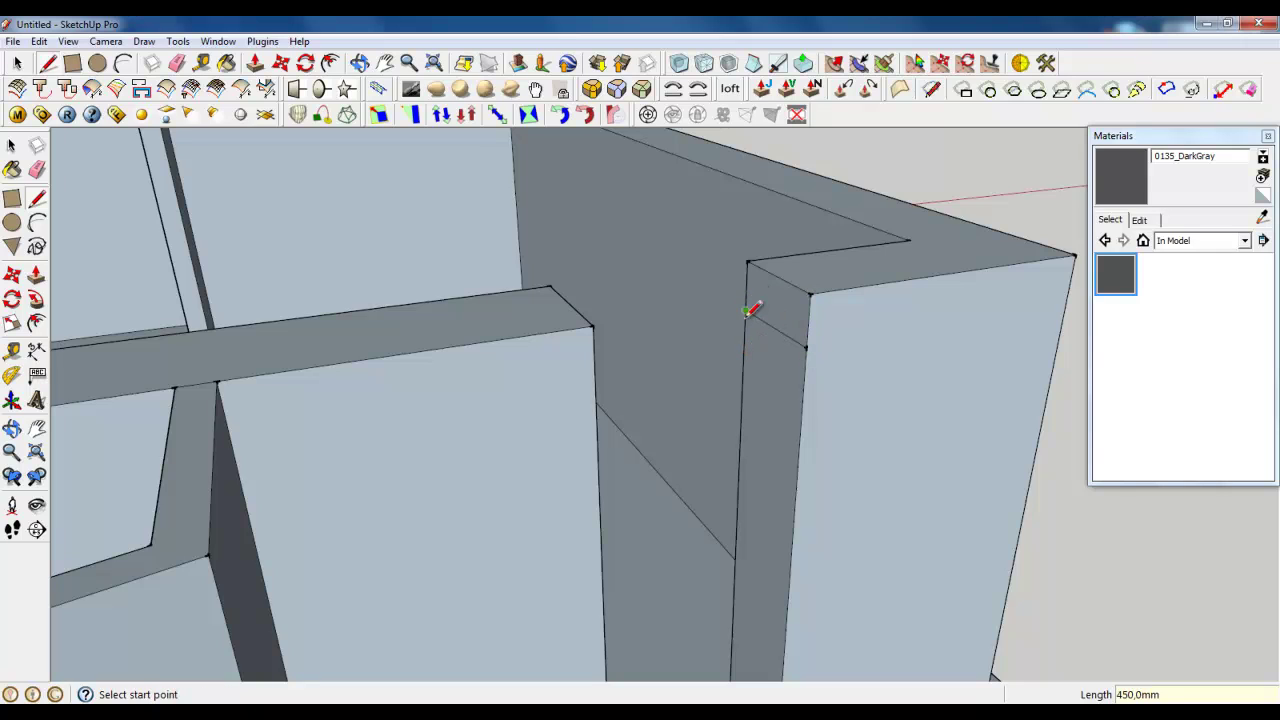
Try to Push/Pull the 200 mm high face across the narrow opening to the neighbouring wall segment.
left_click(255, 63)
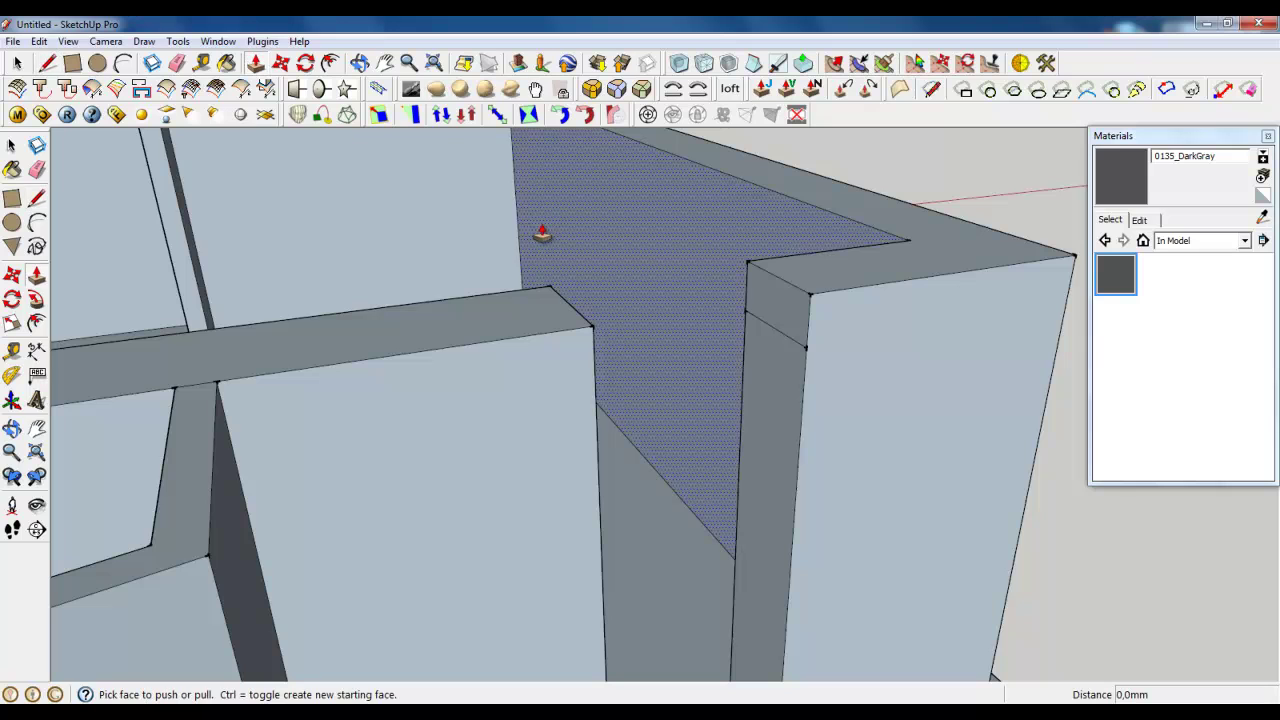
left_click(782, 316)
left_click(586, 334)
scroll(800, 325, "down", 5)
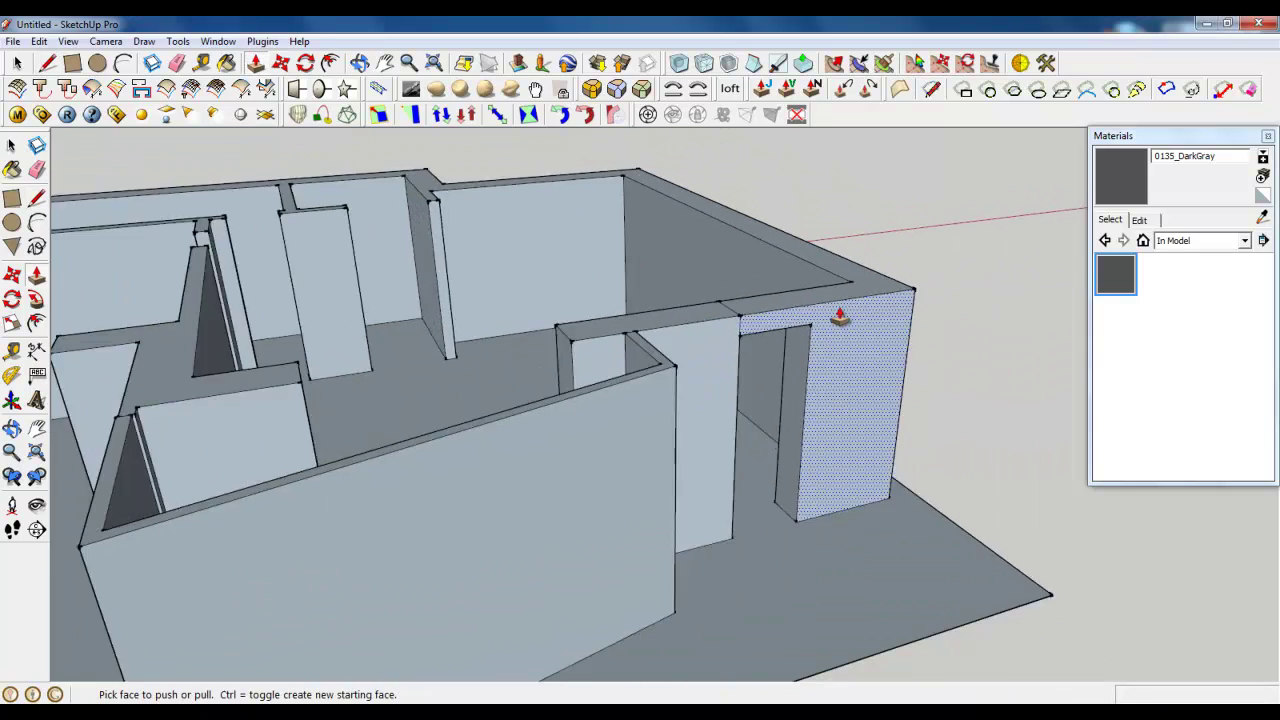
middle_click_drag(840, 318, 459, 433)
scroll(743, 371, "down", 3)
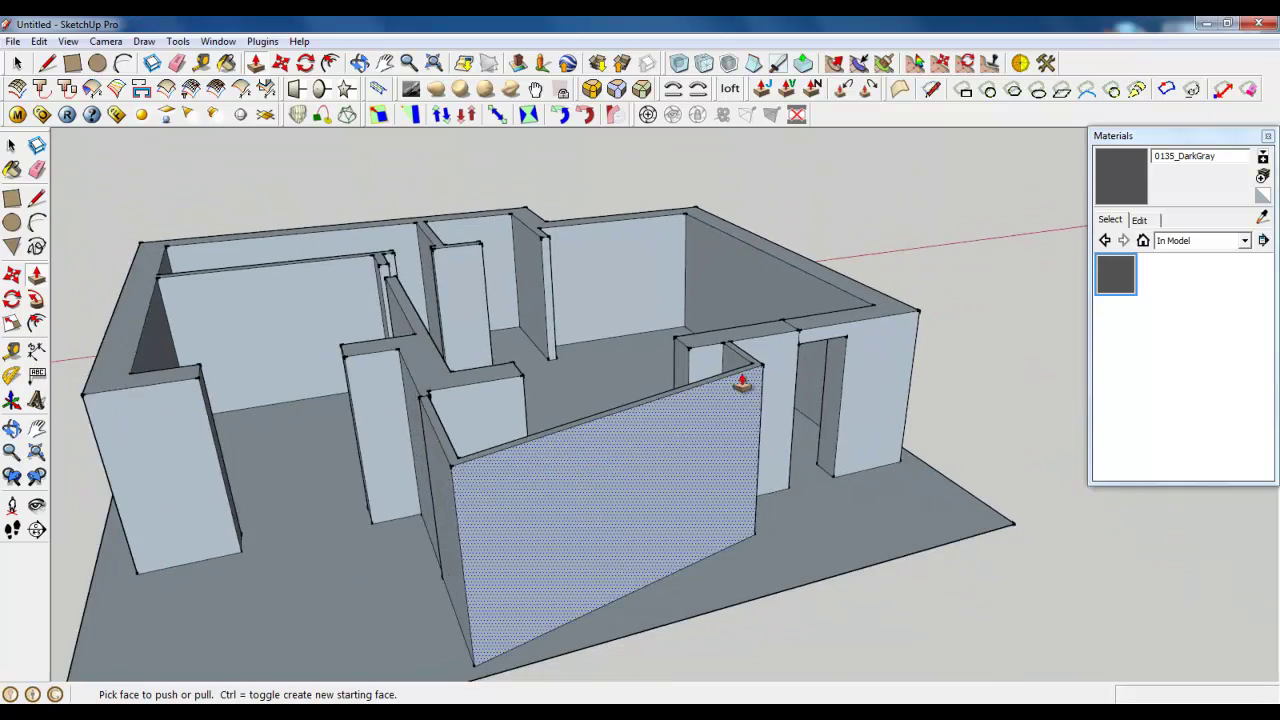
Copy the 200 mm high lintel face onto the upper end of the short wall segment facing the wide balcony opening.
scroll(923, 314, "up", 6)
left_click(17, 63)
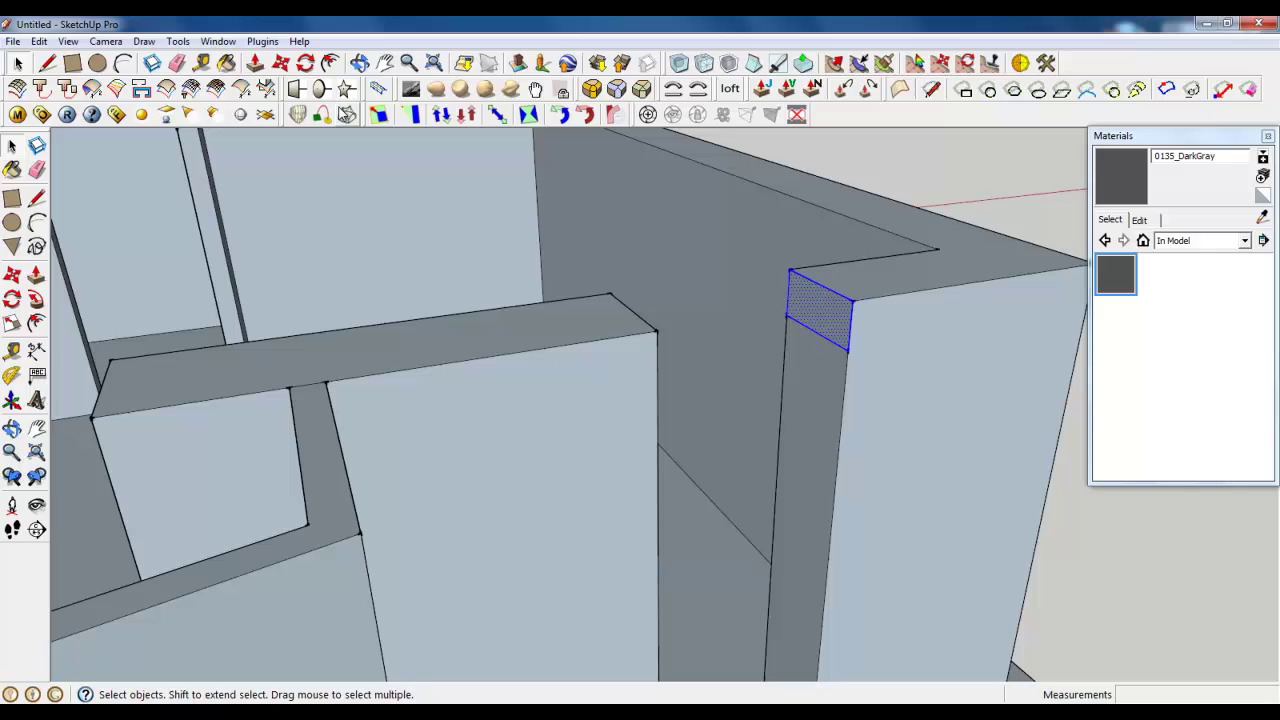
left_click(284, 64)
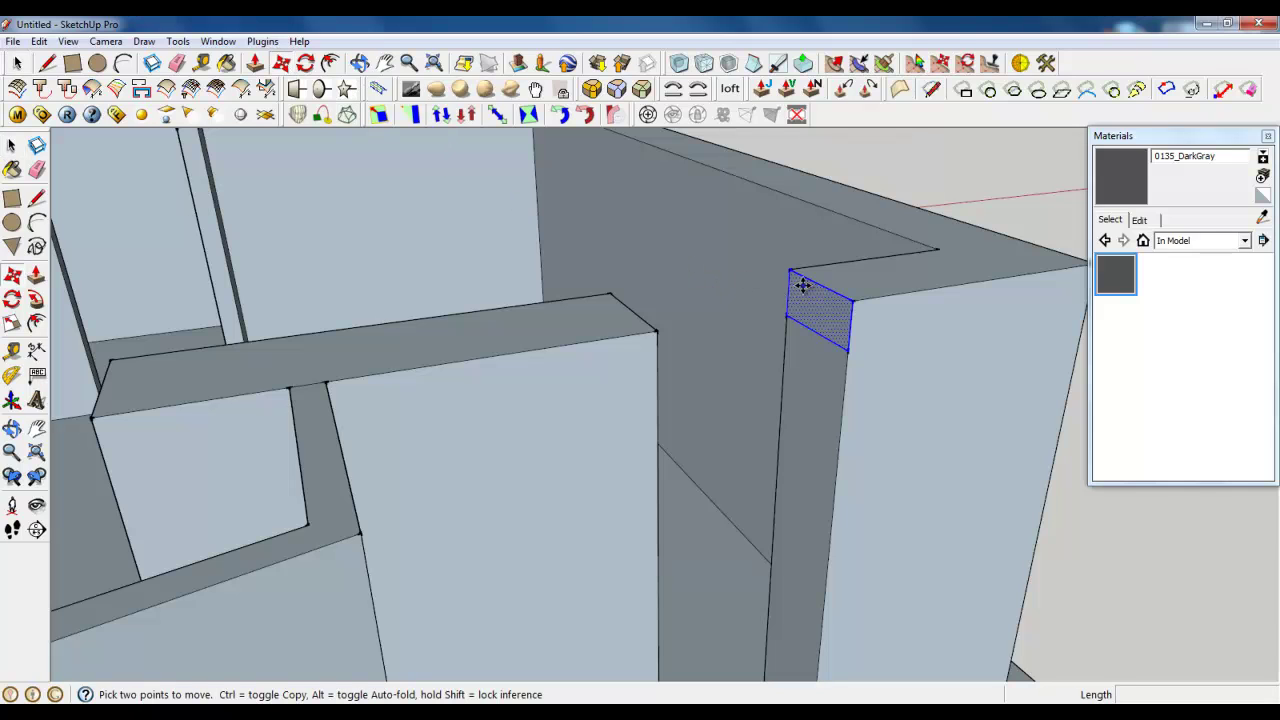
left_click(851, 303)
key("ctrl")
scroll(840, 300, "down", 3)
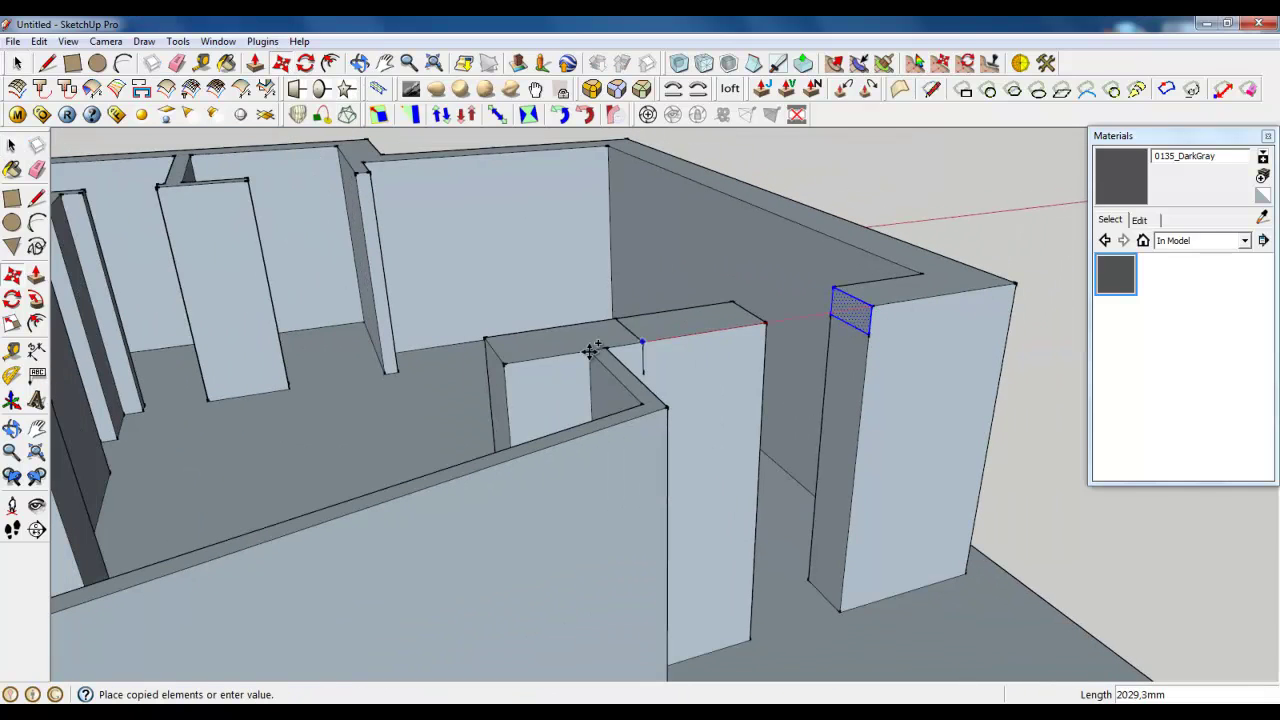
middle_click_drag(498, 366, 640, 466)
scroll(662, 402, "up", 3)
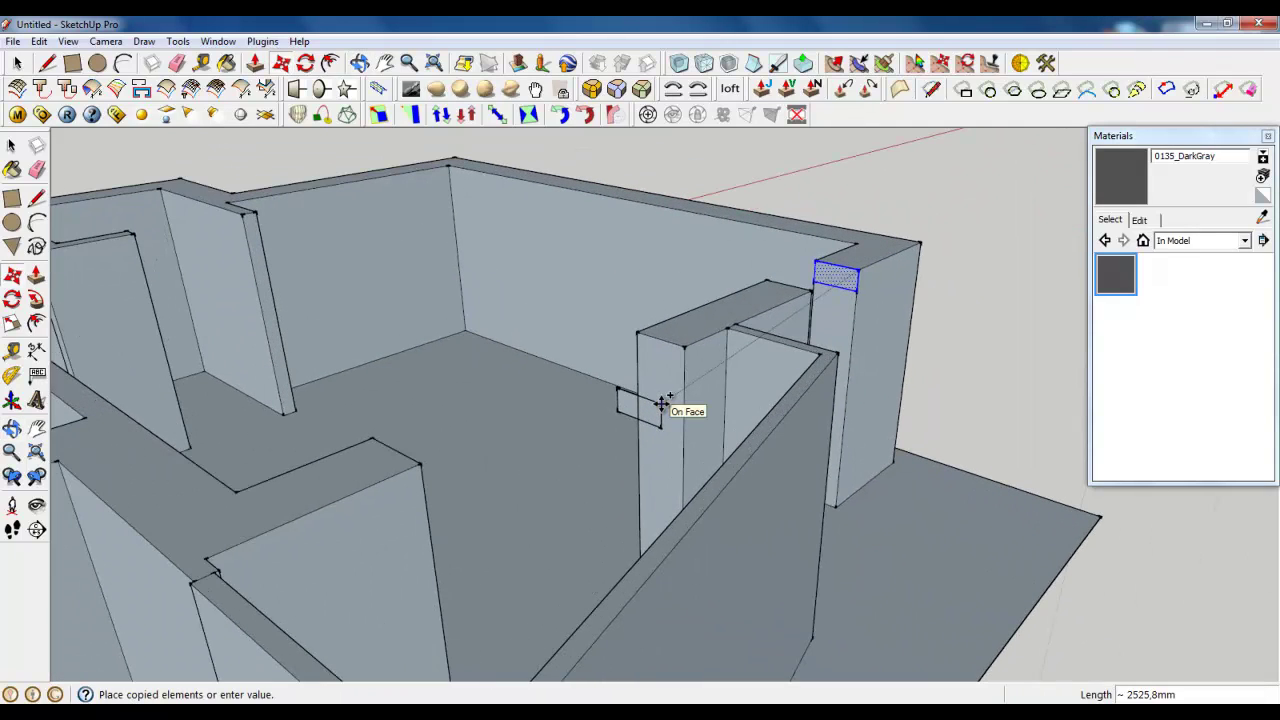
scroll(663, 383, "up", 3)
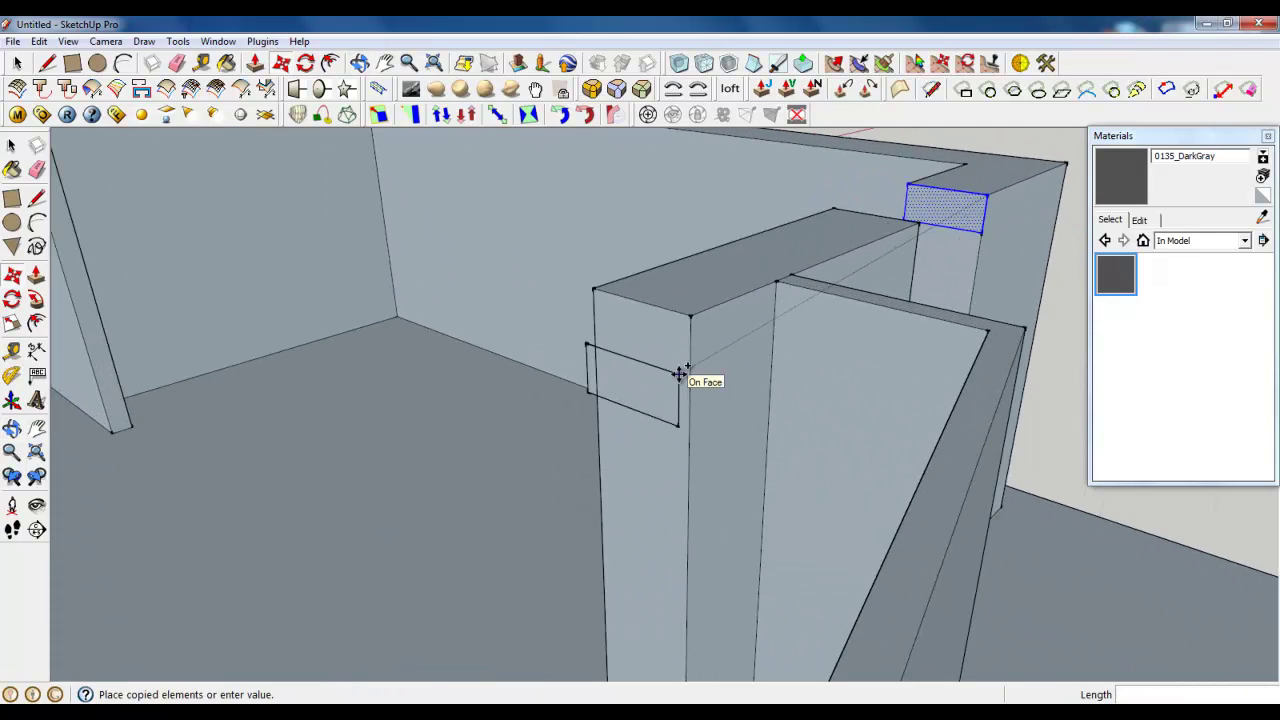
left_click(692, 318)
Copy the lintel face onto the upper end of the central partition's pillar facing the remaining outer opening.
left_click(691, 317)
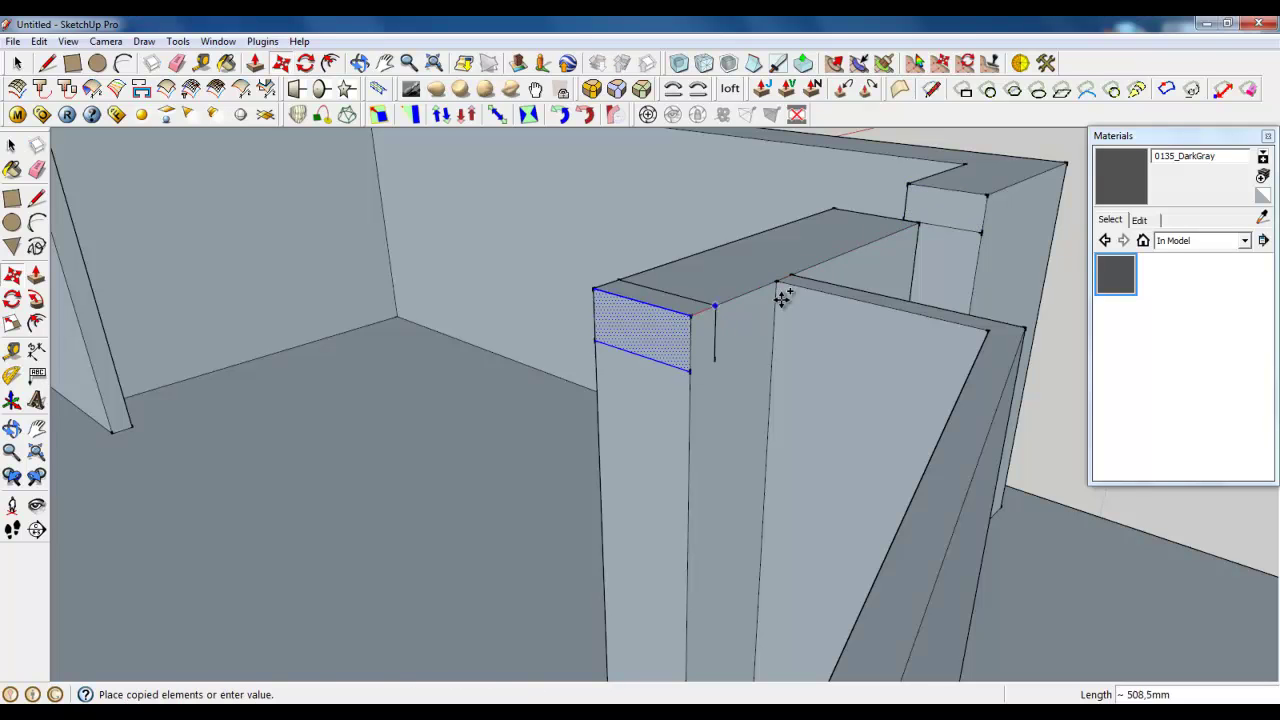
scroll(783, 297, "down", 6)
scroll(634, 337, "up", 6)
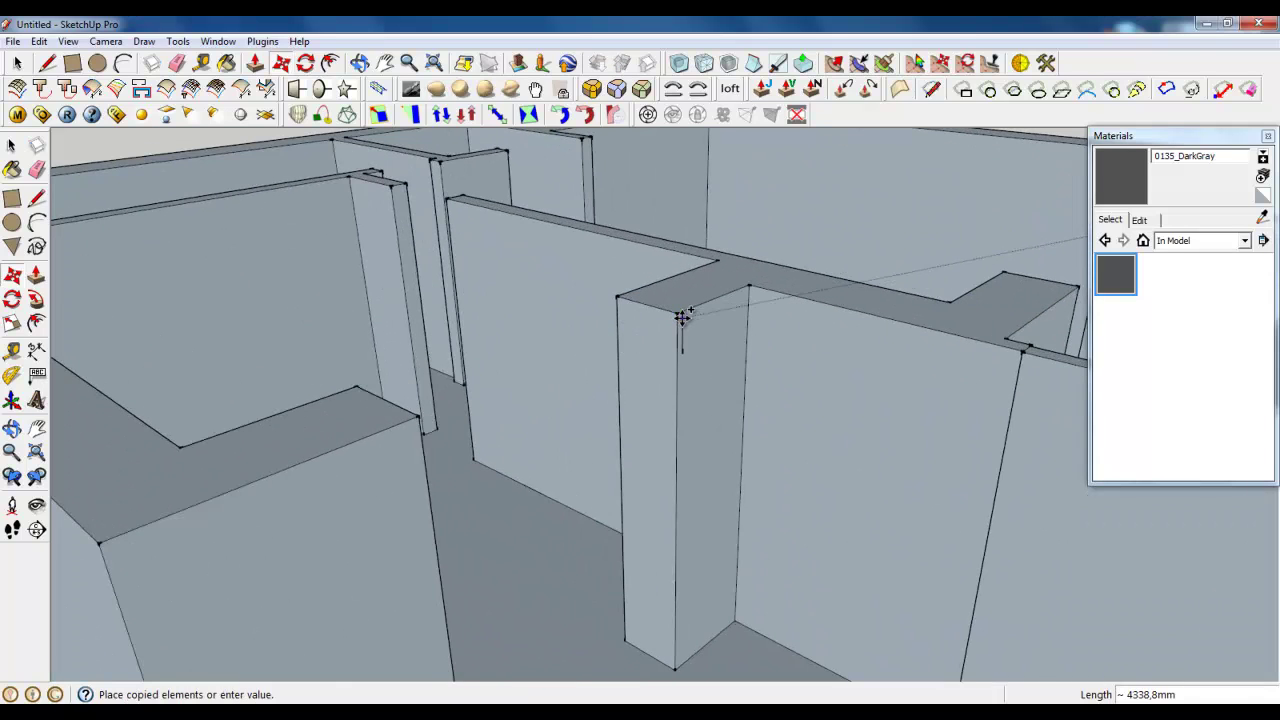
left_click(681, 317)
scroll(386, 514, "down", 5)
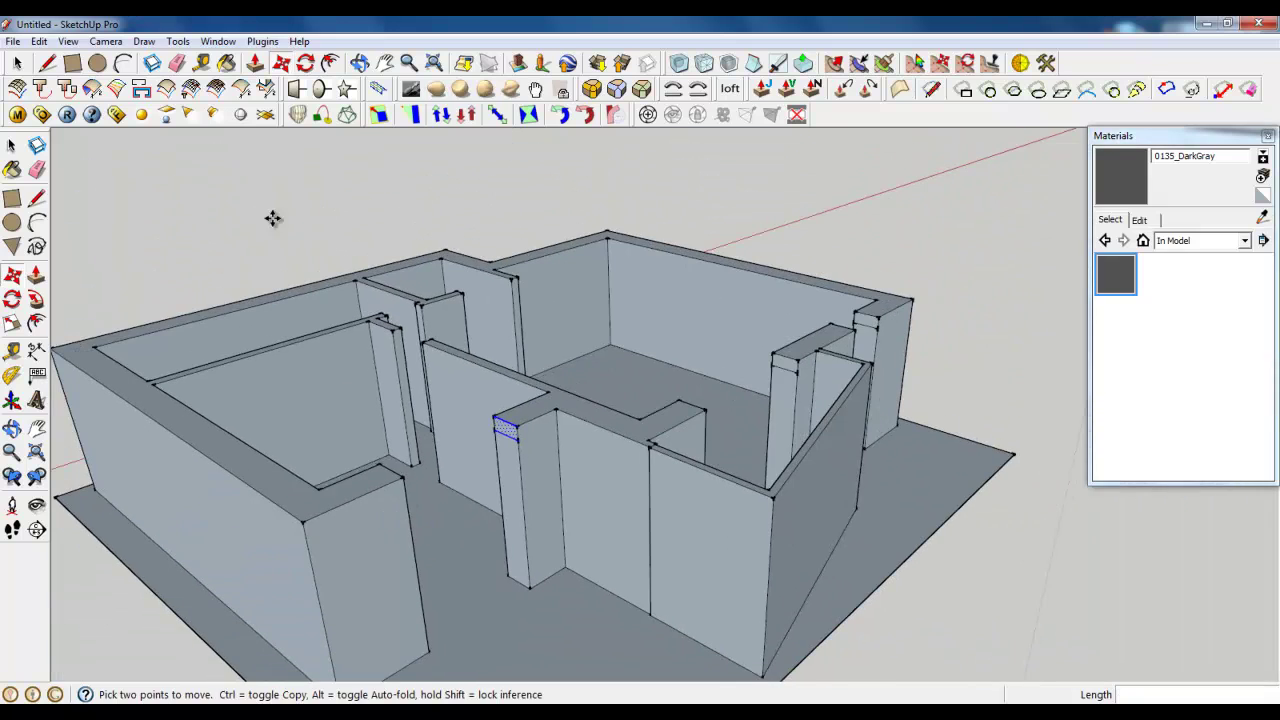
Push/Pull the corner wall's lintel face across the narrow opening to meet the short wall segment.
left_click(255, 63)
scroll(790, 355, "up", 5)
left_click(706, 363)
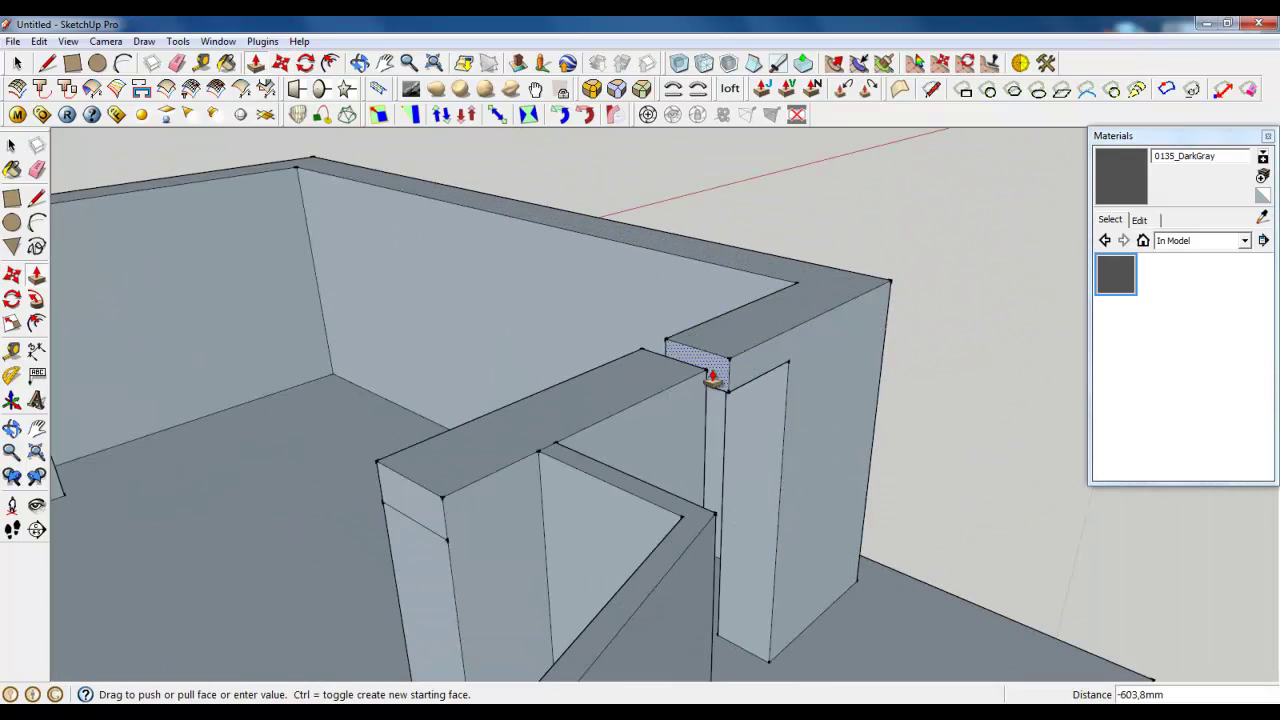
left_click(703, 386)
scroll(614, 437, "down", 3)
left_click(614, 429)
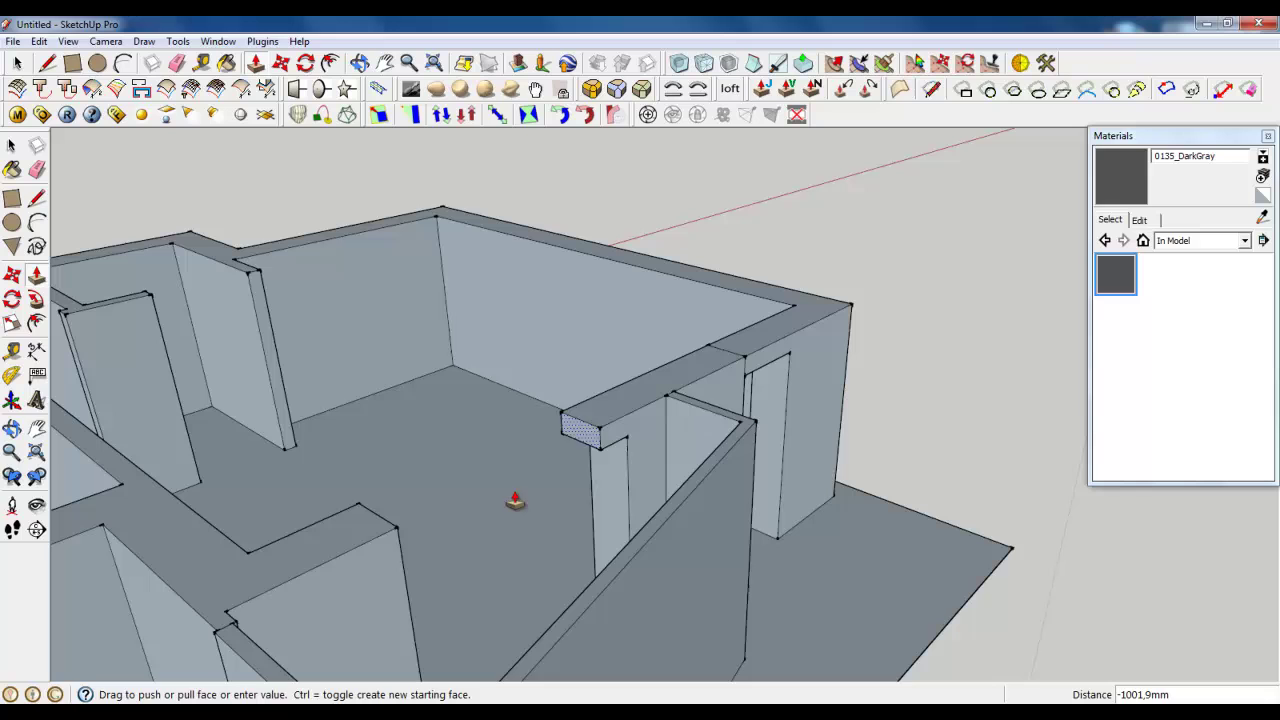
left_click(525, 480)
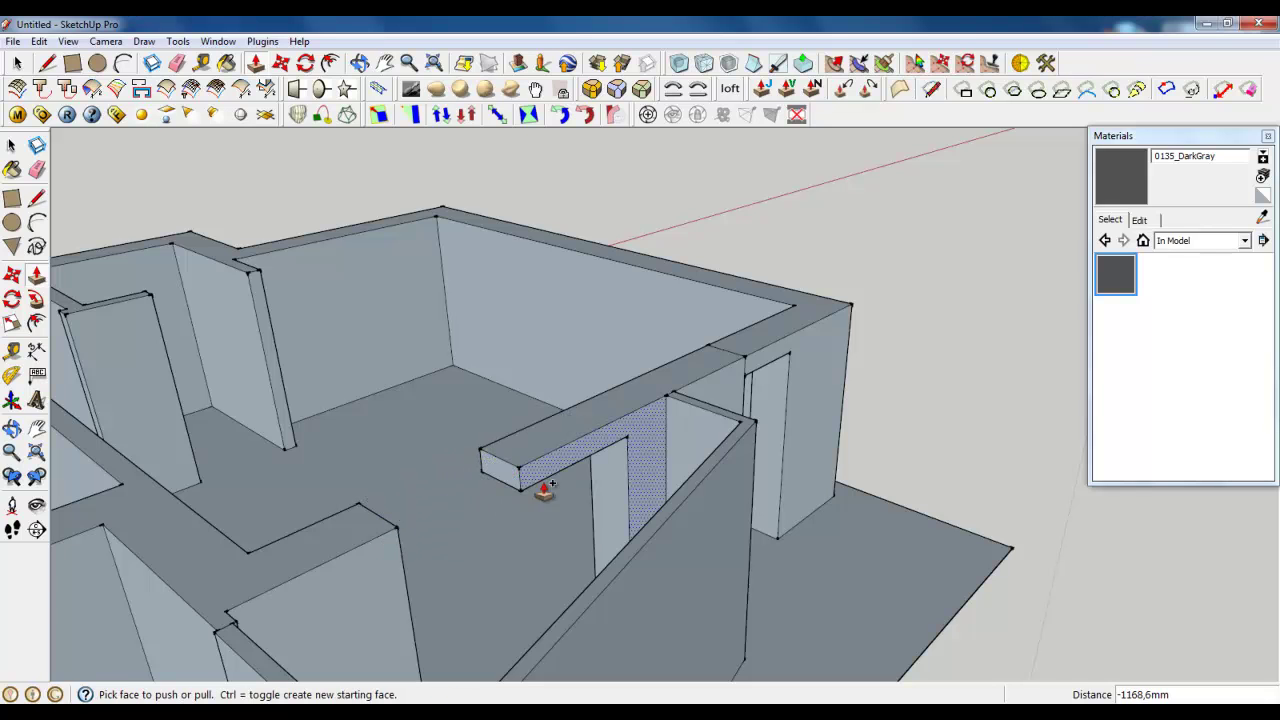
key("ctrl+z")
Push/Pull the short wall segment's lintel face about 2210 mm across the wide balcony opening to the central partition's pillar.
left_click(616, 426)
middle_click_drag(640, 404, 335, 600)
scroll(276, 392, "up", 4)
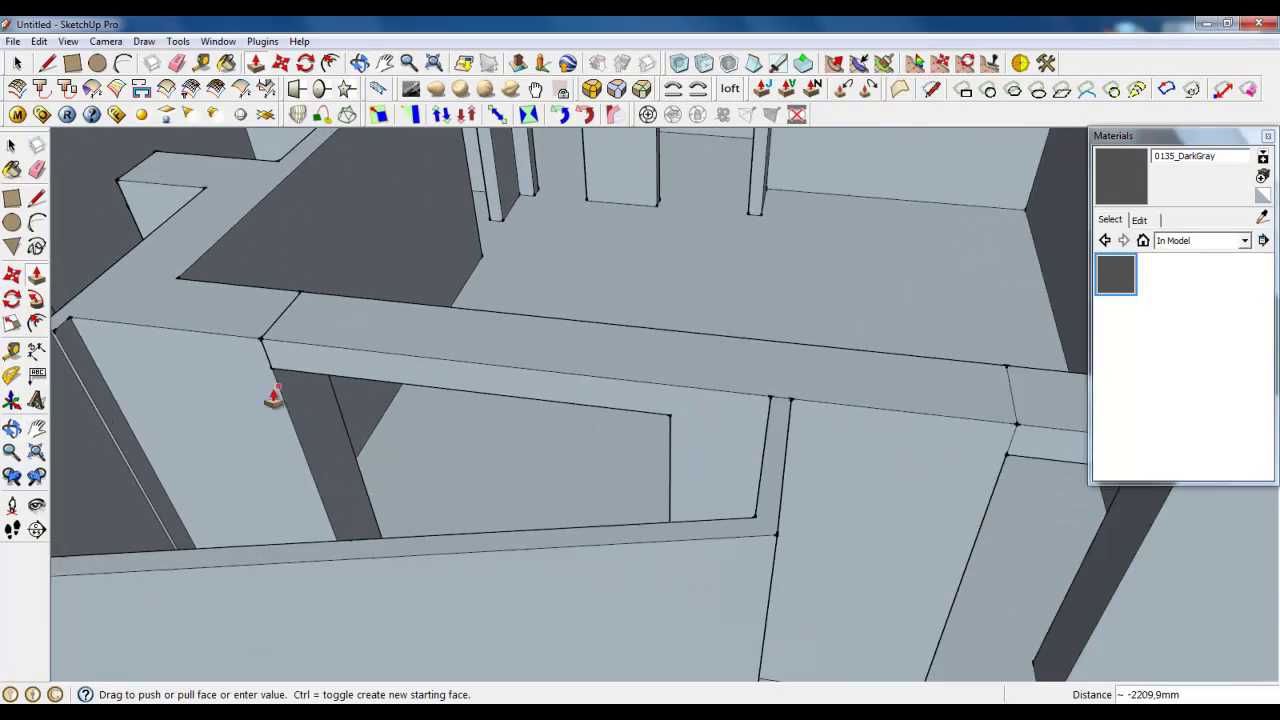
left_click(263, 352)
scroll(677, 475, "down", 6)
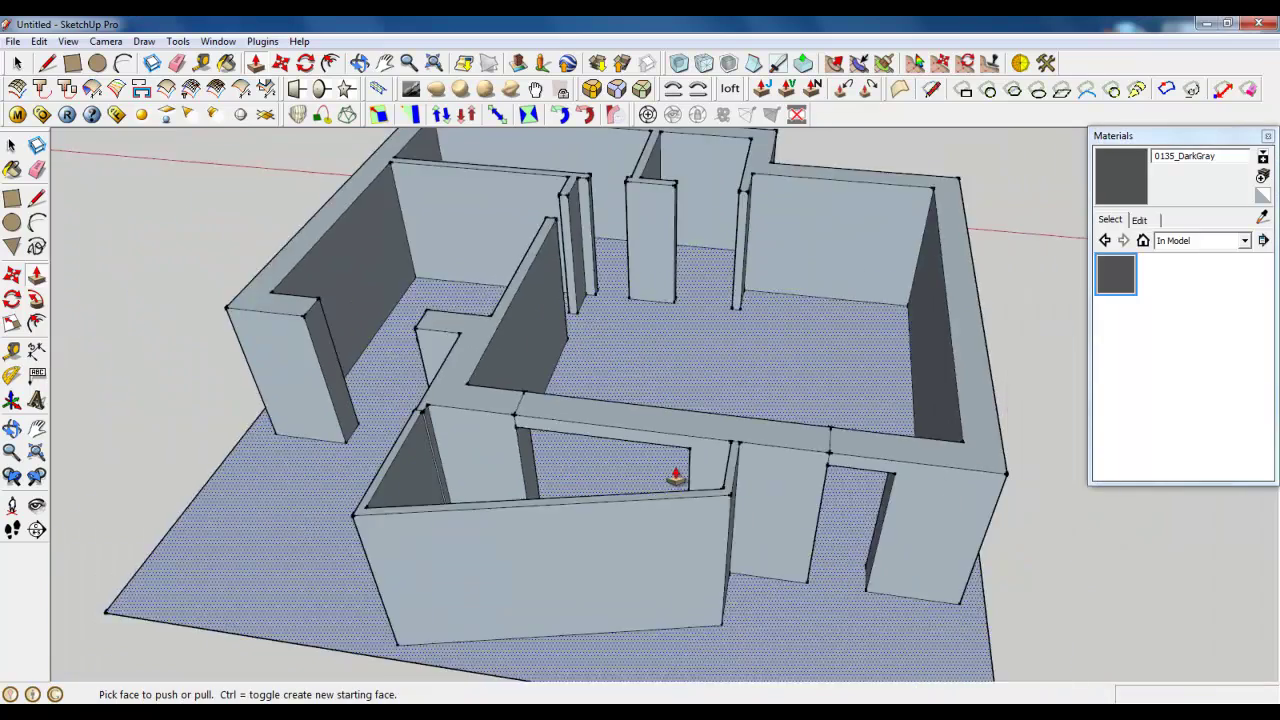
Push/Pull the pillar's lintel face about 1666 mm across the remaining opening to the outer wall's end.
scroll(399, 402, "up", 1)
scroll(399, 402, "up", 4)
middle_click_drag(362, 385, 491, 394)
scroll(491, 394, "up", 4)
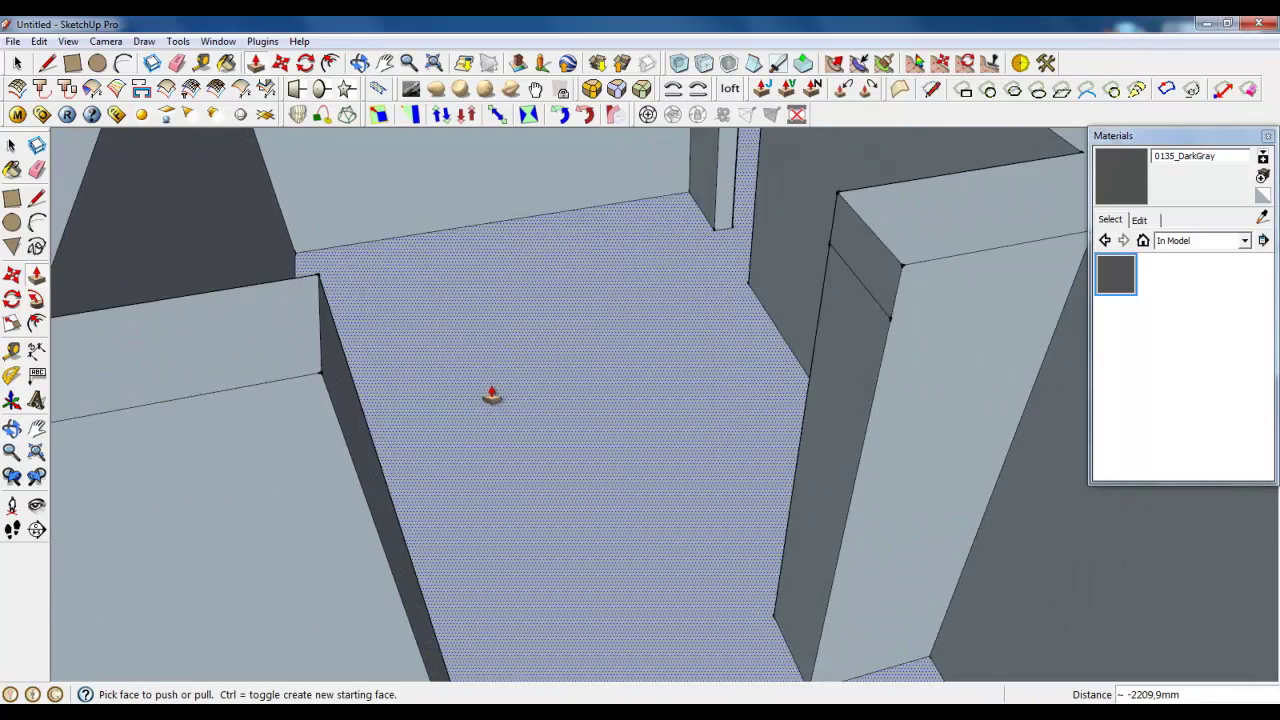
left_click(874, 277)
left_click(321, 363)
Push/Pull the slightly offset wall face next to the lintel by 9.3 mm so both surfaces are flush.
middle_click_drag(321, 363, 372, 345)
scroll(400, 280, "up", 6)
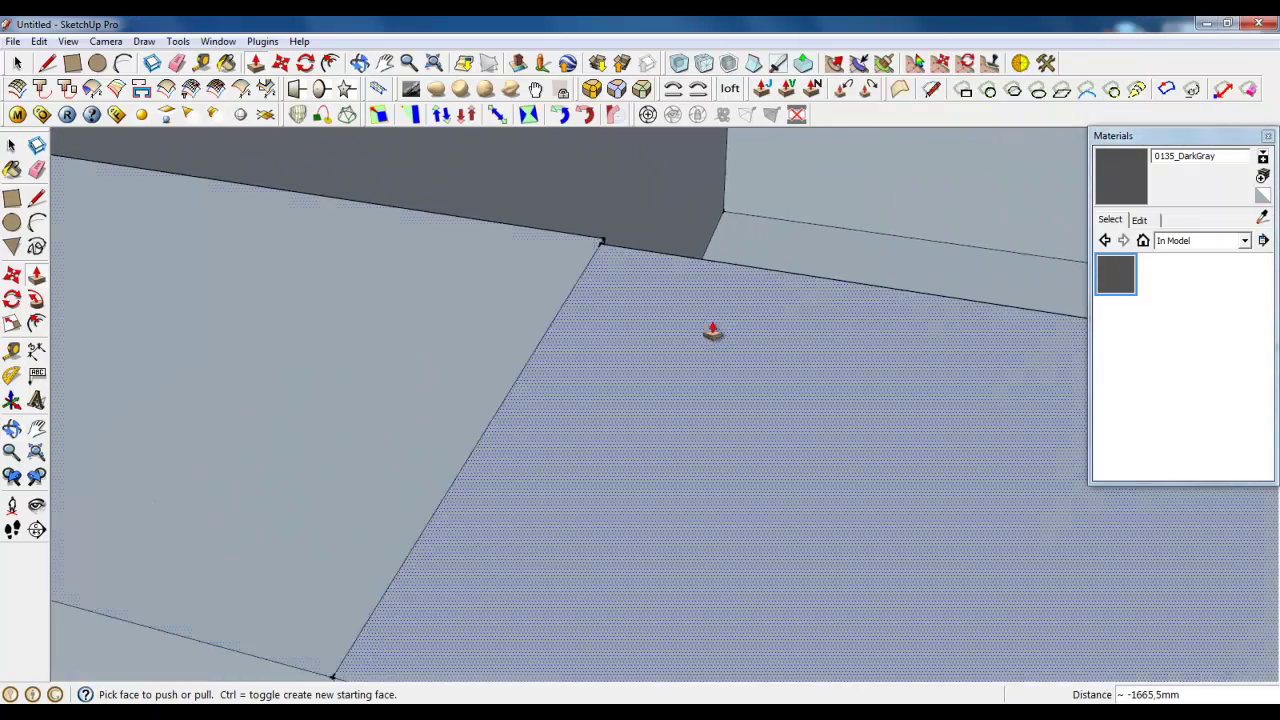
middle_click_drag(714, 334, 409, 340)
scroll(446, 369, "down", 2)
scroll(448, 370, "up", 5)
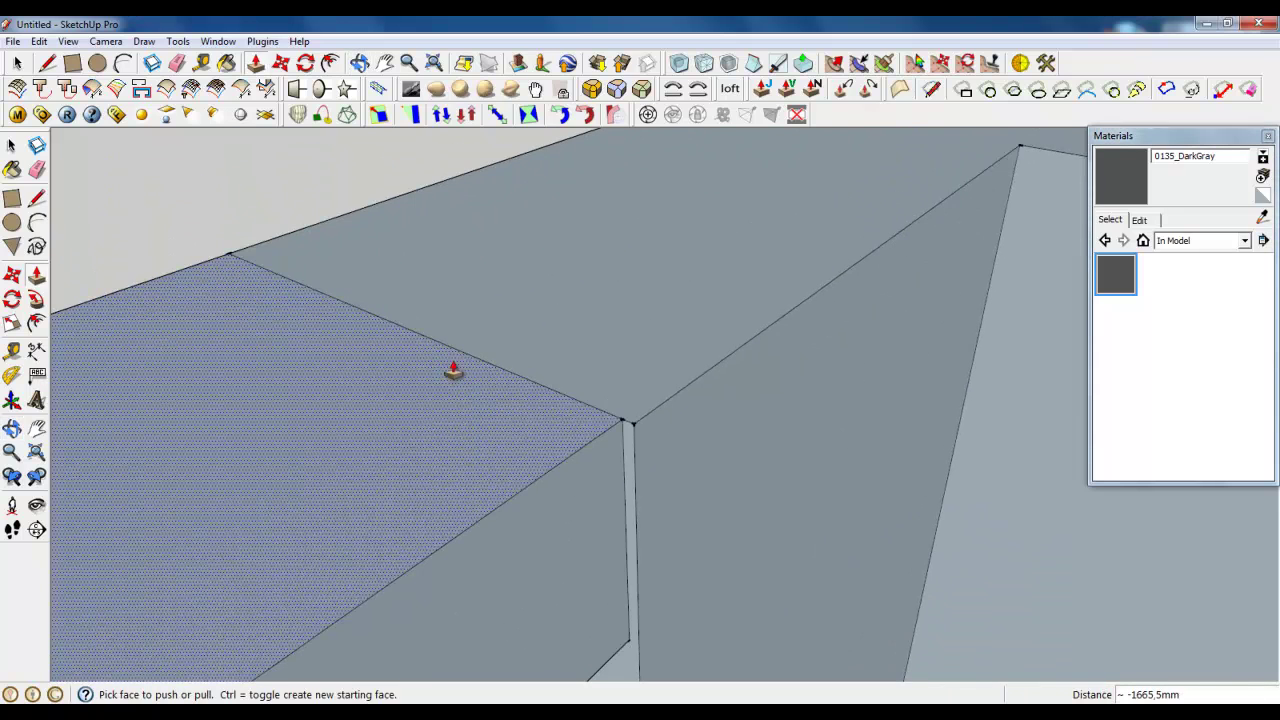
left_click(645, 452)
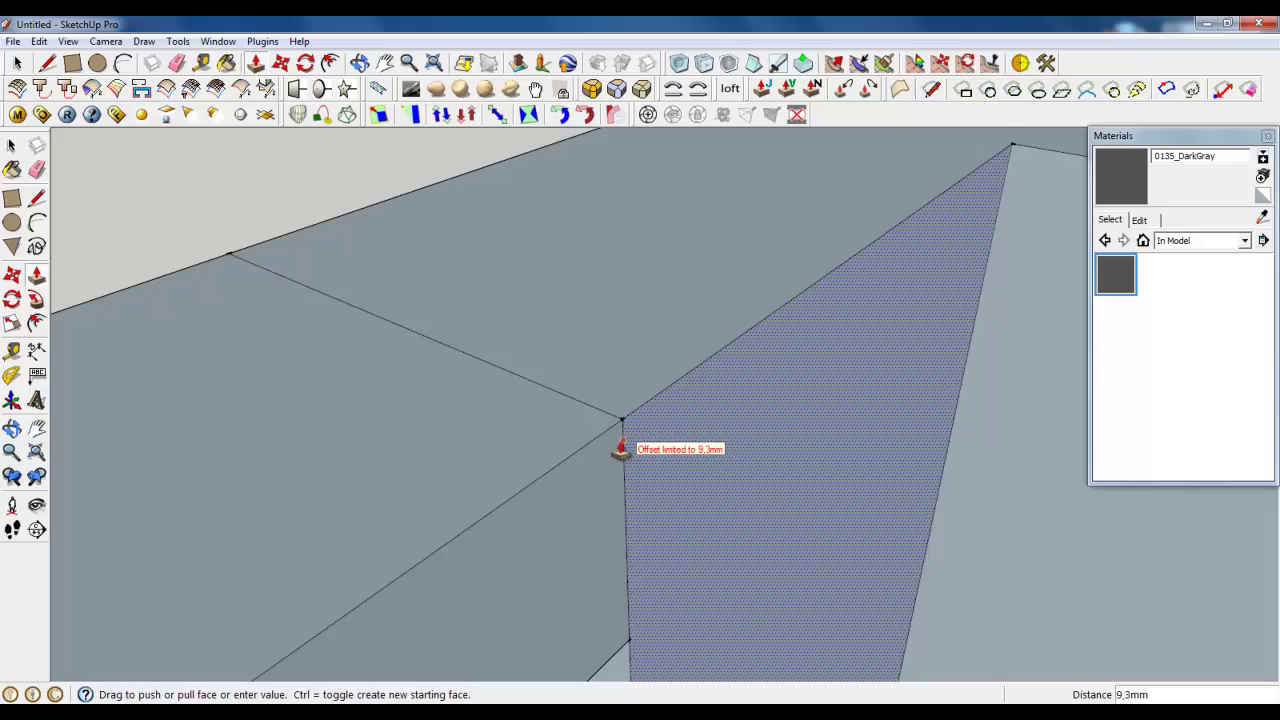
left_click(620, 448)
Erase the leftover seam lines where the balcony opening's lintel joins the outer wall.
scroll(620, 448, "down", 10)
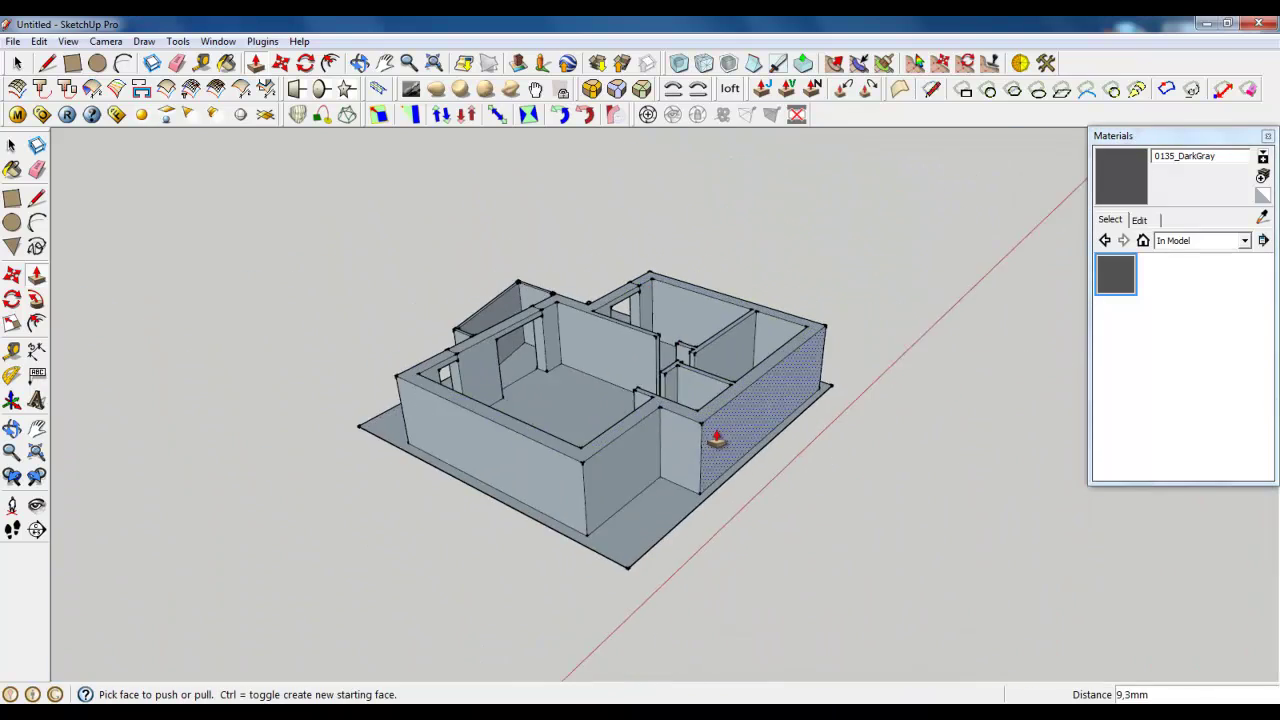
scroll(716, 438, "up", 4)
left_click(177, 63)
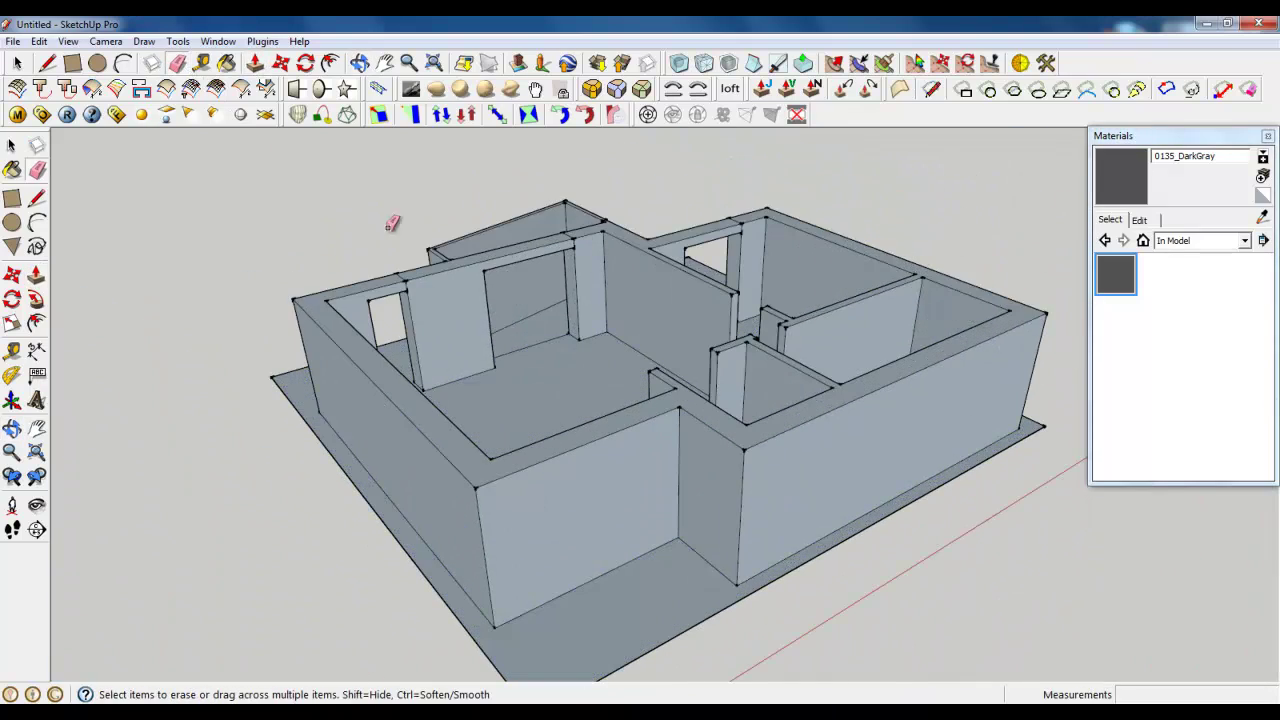
scroll(410, 250, "up", 3)
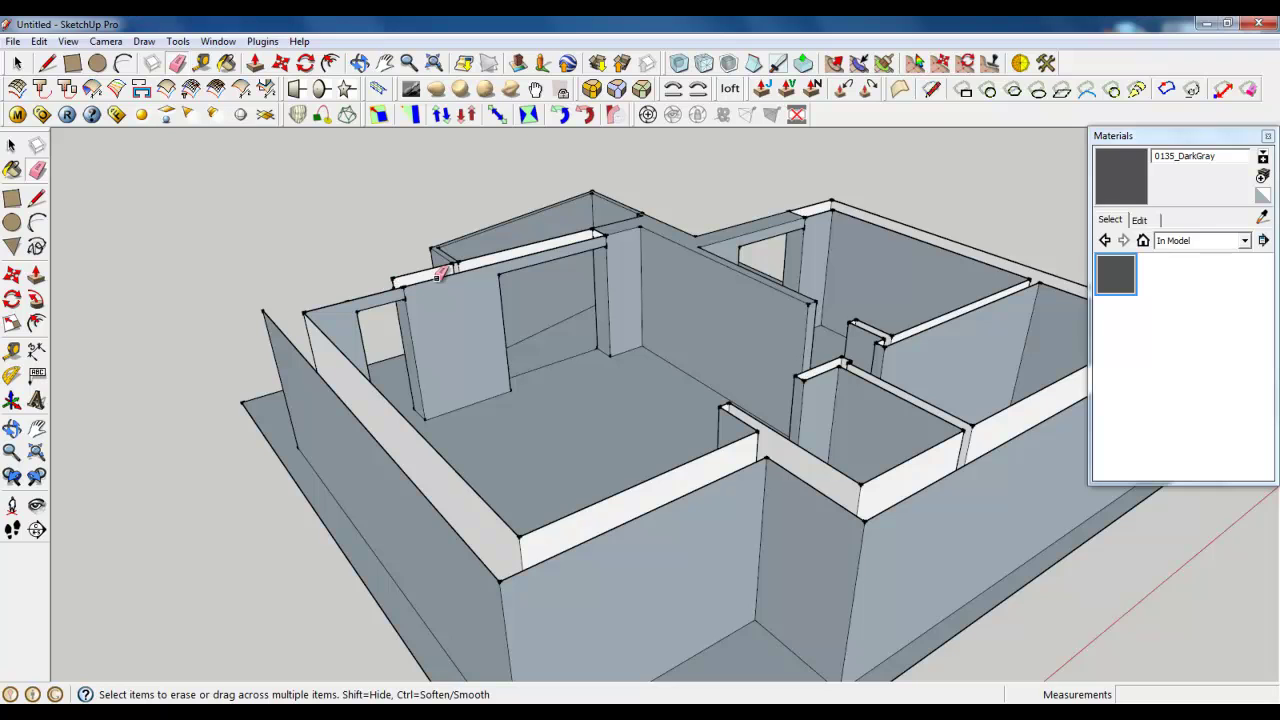
scroll(440, 273, "up", 8)
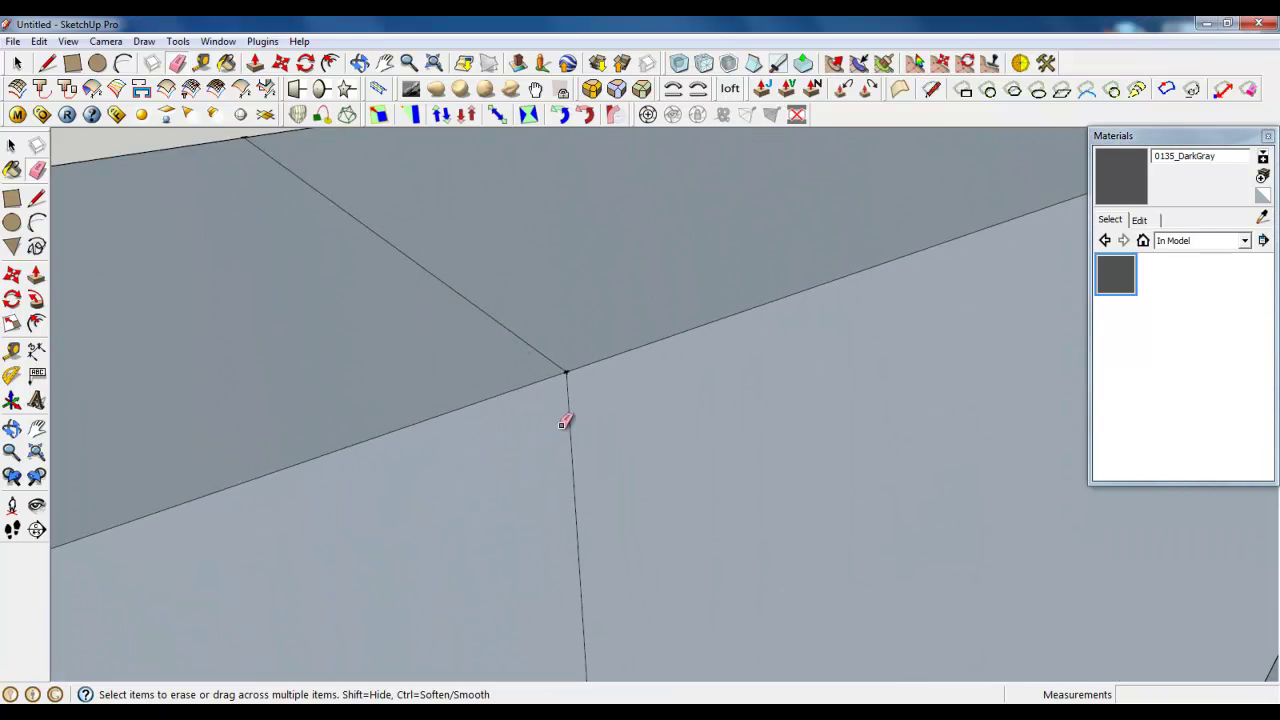
mouse_move(563, 423)
middle_mouse_down()
mouse_move(437, 337)
mouse_move(551, 214)
mouse_move(797, 226)
mouse_move(860, 253)
mouse_move(874, 286)
mouse_move(817, 343)
middle_mouse_up()
scroll(566, 449, "up", 5)
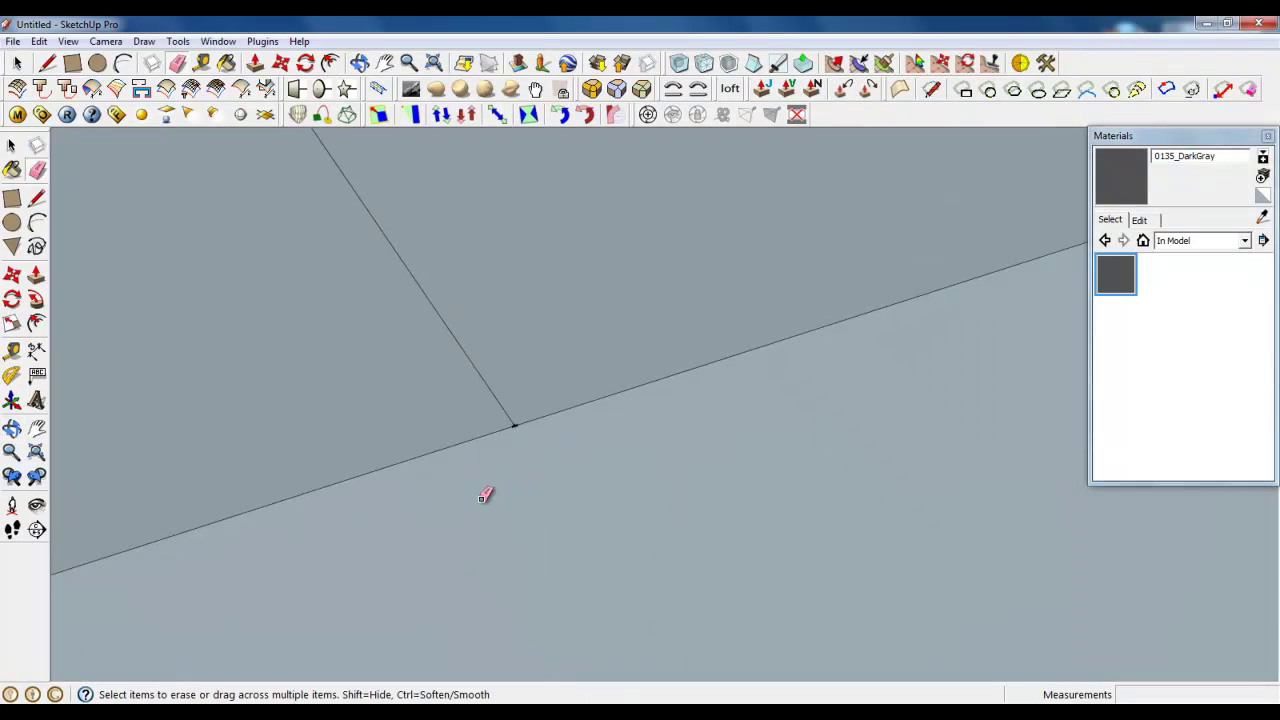
left_click_drag(514, 366, 462, 388)
Examine the model from the balcony side and look for interior openings that still lack lintels.
scroll(680, 540, "down", 5)
mouse_move(580, 478)
middle_mouse_down()
mouse_move(566, 471)
mouse_move(994, 406)
middle_mouse_up()
scroll(571, 455, "down", 6)
middle_click_drag(569, 458, 710, 390)
scroll(535, 352, "down", 2)
left_click(15, 63)
scroll(498, 363, "down", 3)
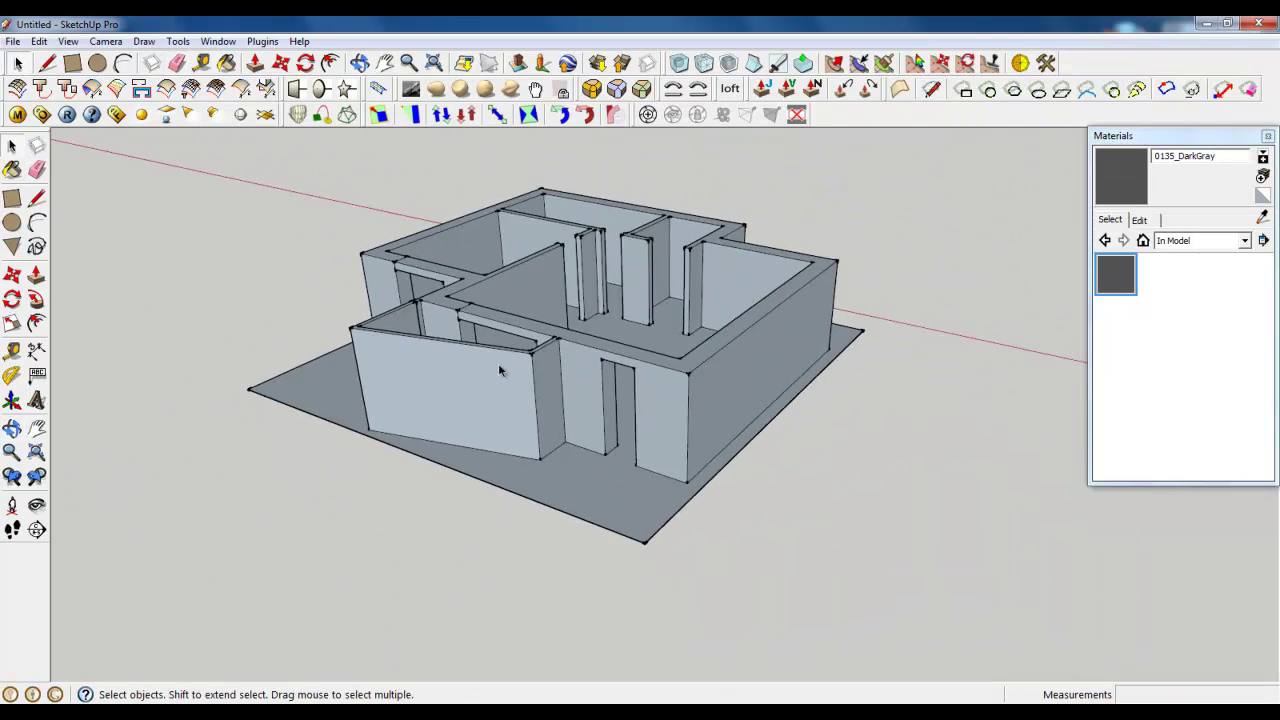
middle_click_drag(498, 363, 460, 240)
scroll(458, 237, "up", 6)
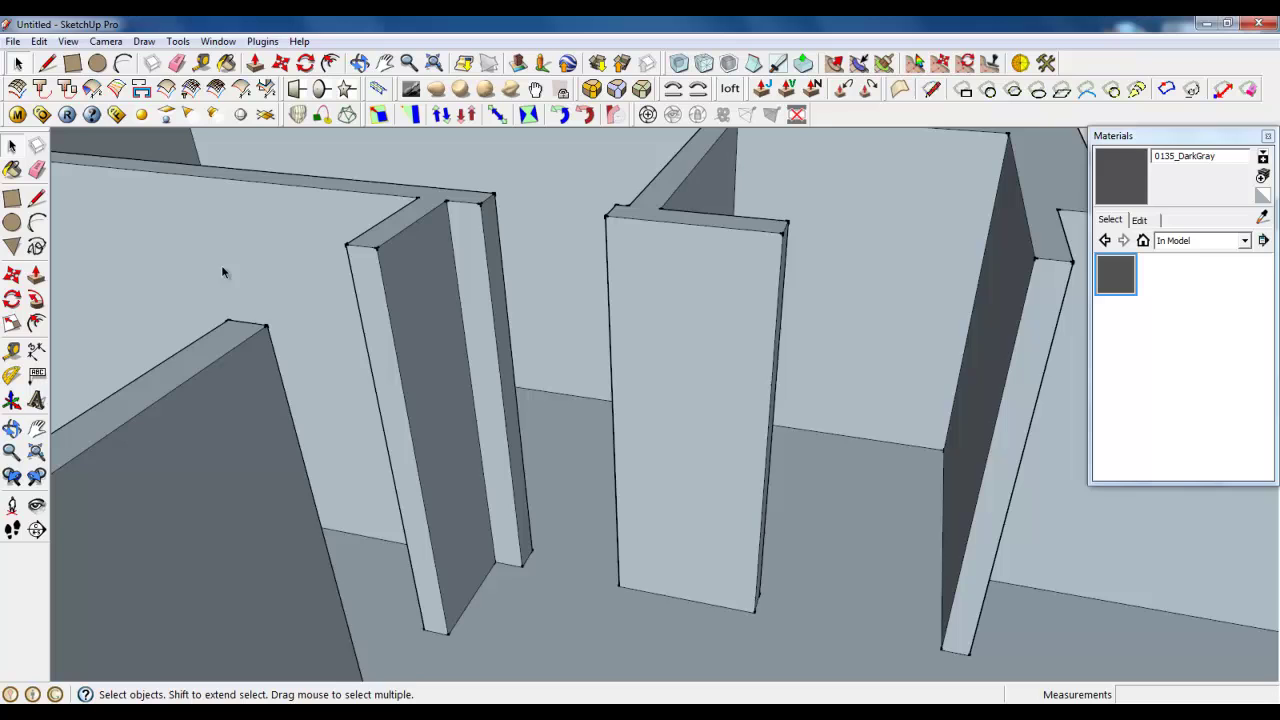
Draw a line 500 mm below the top across the interior pillar's narrow end face, facing the long partition wall, to outline a lintel.
left_click(47, 65)
mouse_move(381, 333)
middle_mouse_down()
mouse_move(366, 495)
mouse_move(423, 551)
mouse_move(436, 510)
middle_mouse_up()
scroll(366, 496, "down", 4)
scroll(394, 378, "up", 3)
scroll(447, 336, "up", 1)
middle_click_drag(449, 371, 631, 530)
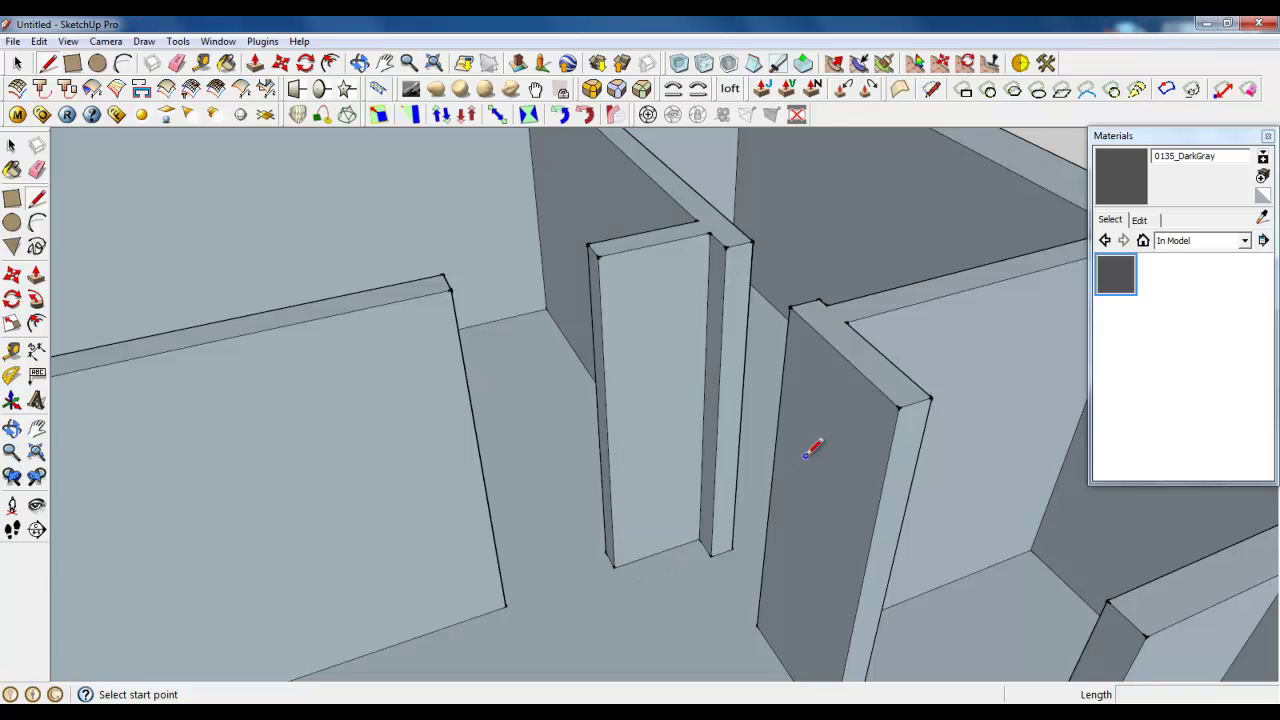
middle_click_drag(663, 560, 731, 566)
scroll(766, 380, "down", 4)
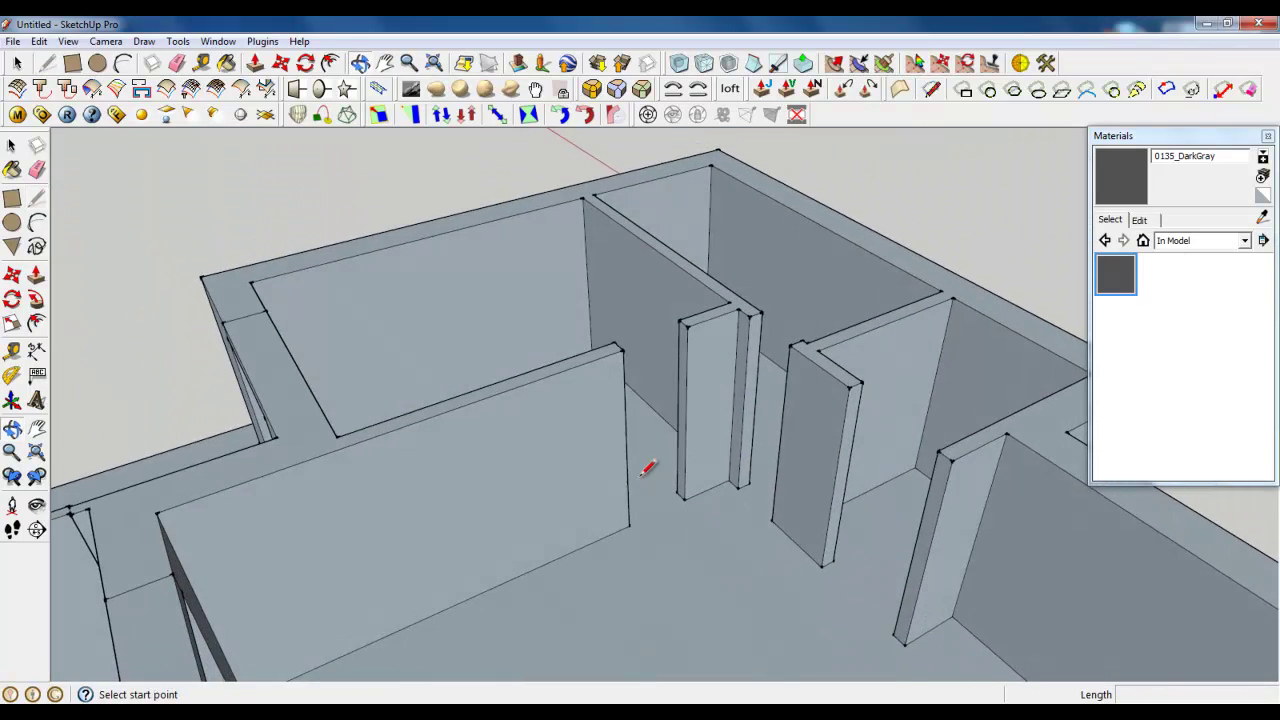
scroll(672, 417, "up", 3)
left_click(692, 259)
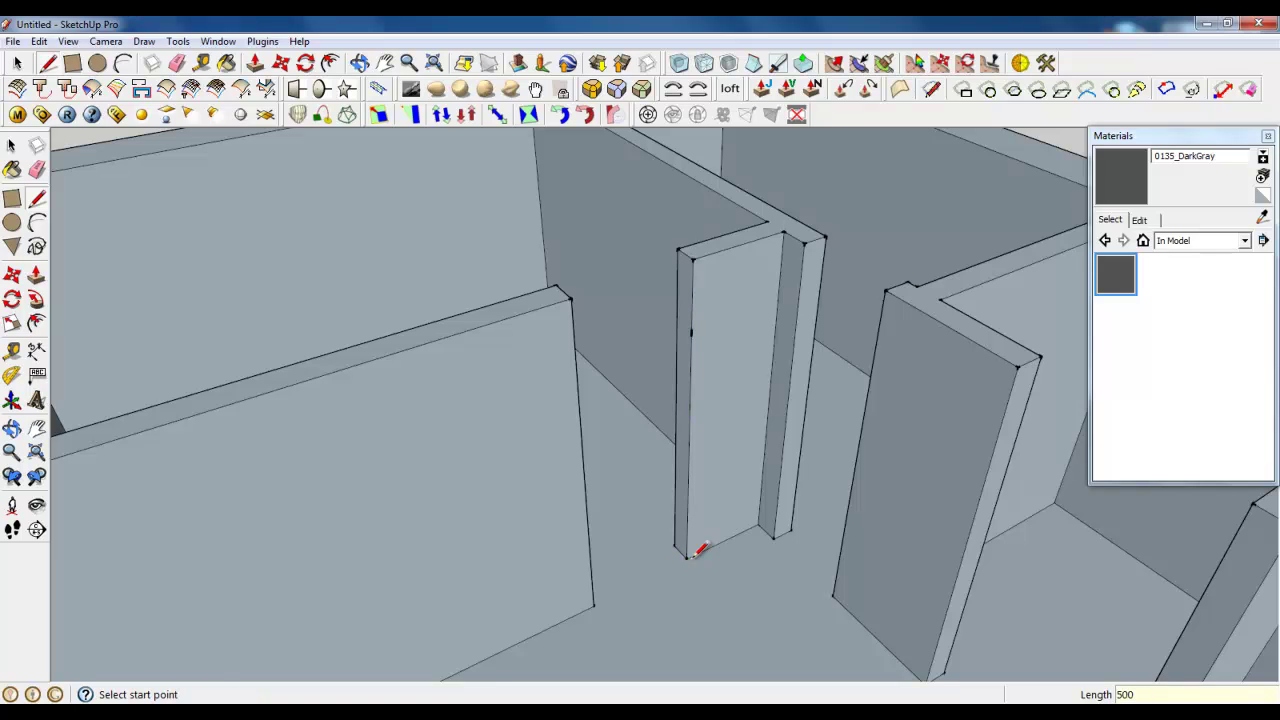
left_click(690, 332)
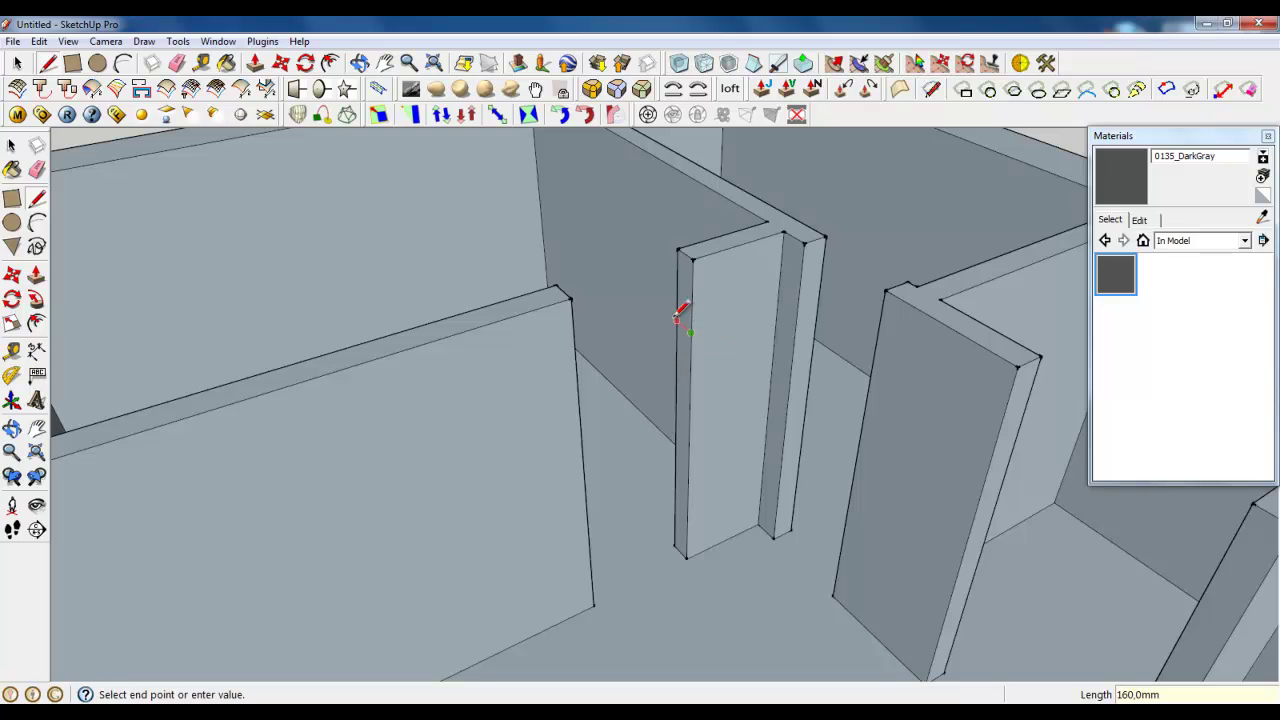
Push/Pull the interior pillar's lintel face 807 mm across the doorway to the end of the long partition wall.
left_click(250, 65)
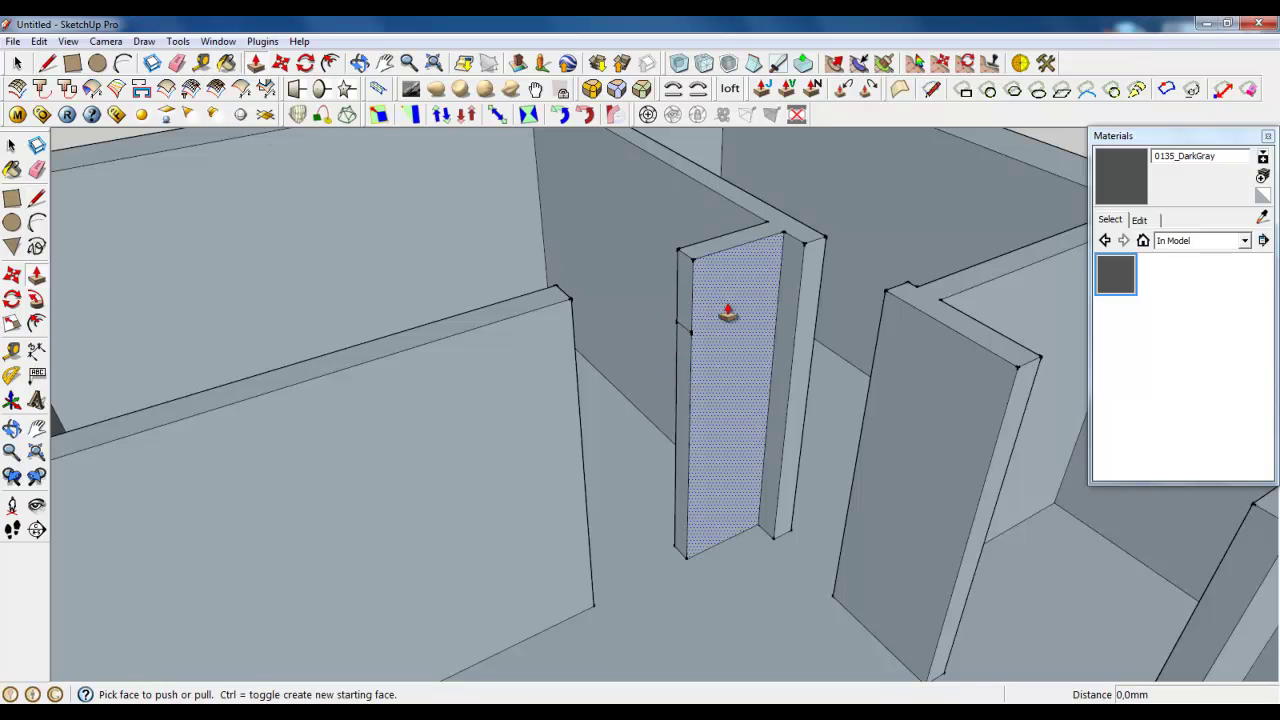
left_click_drag(680, 314, 566, 308)
left_click(567, 307)
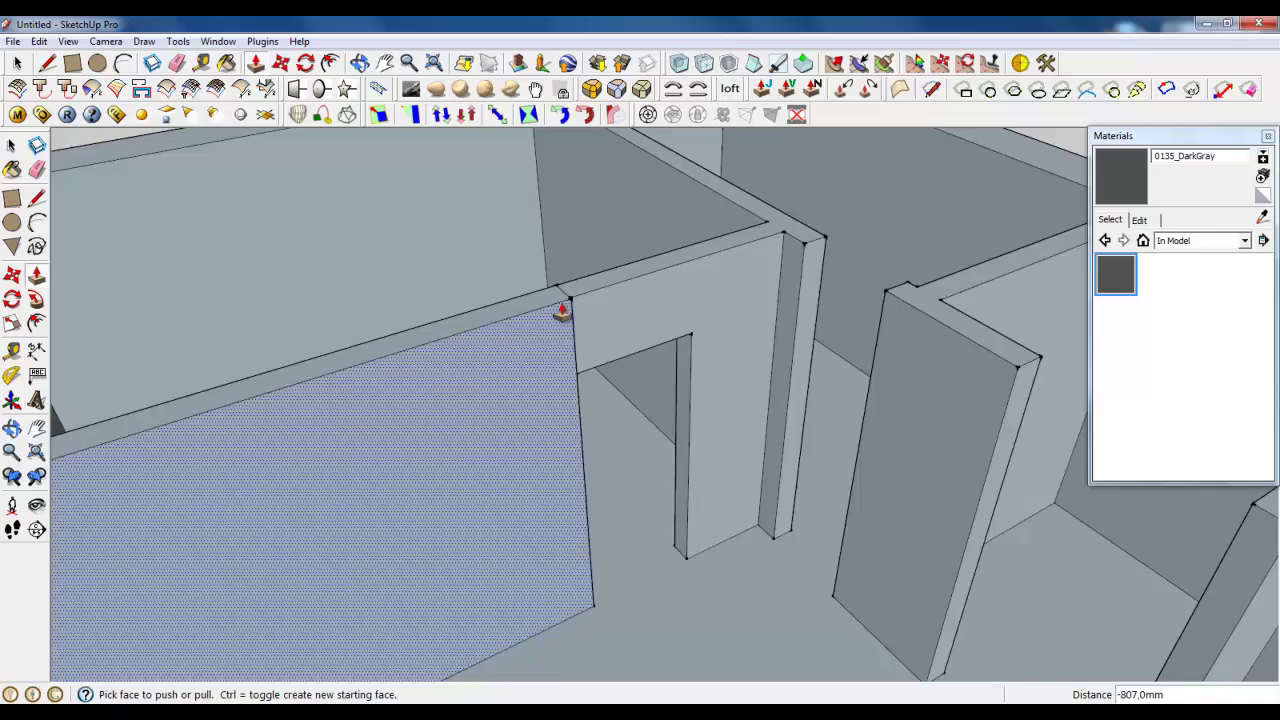
Push/Pull the slightly offset face at the new lintel's junction so that it is flush with the adjoining partition.
scroll(568, 303, "up", 7)
middle_click_drag(738, 330, 608, 278)
scroll(608, 279, "up", 3)
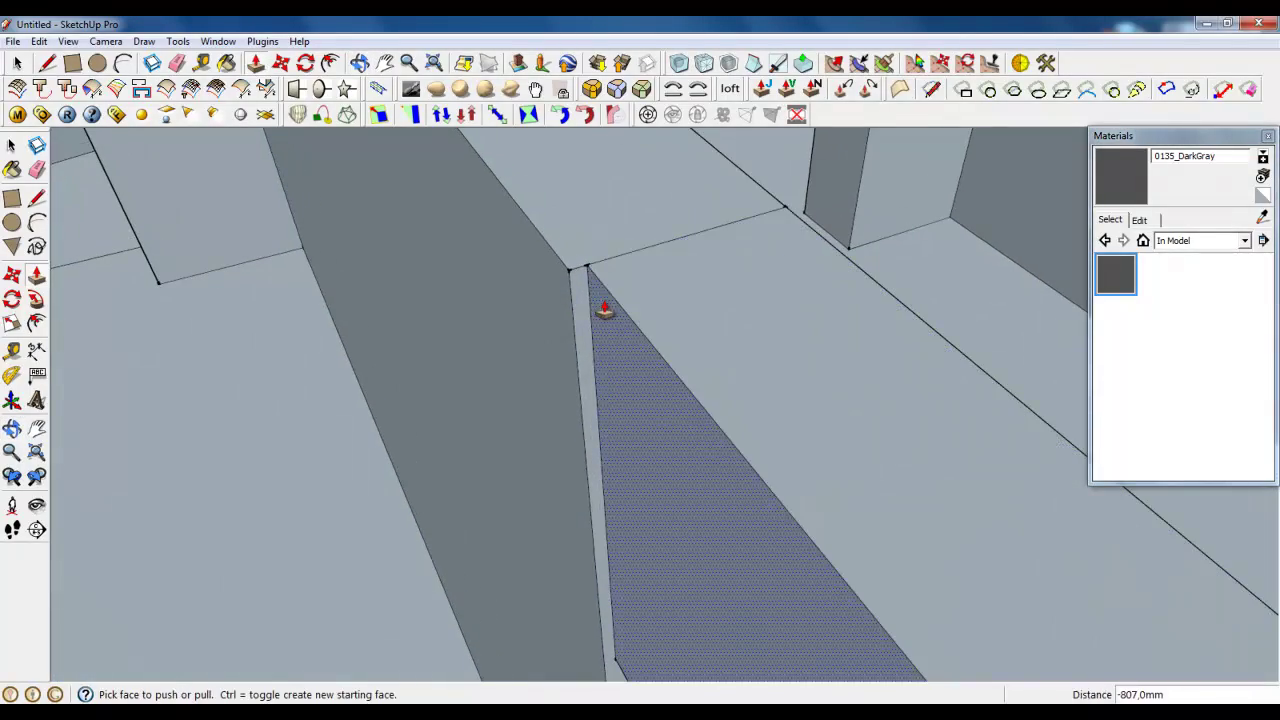
left_click(606, 308)
left_click(569, 283)
Draw a lintel line across the pillar's other end face, facing the neighbouring T-shaped partition.
scroll(524, 273, "down", 6)
middle_click_drag(537, 252, 762, 298)
scroll(762, 298, "up", 5)
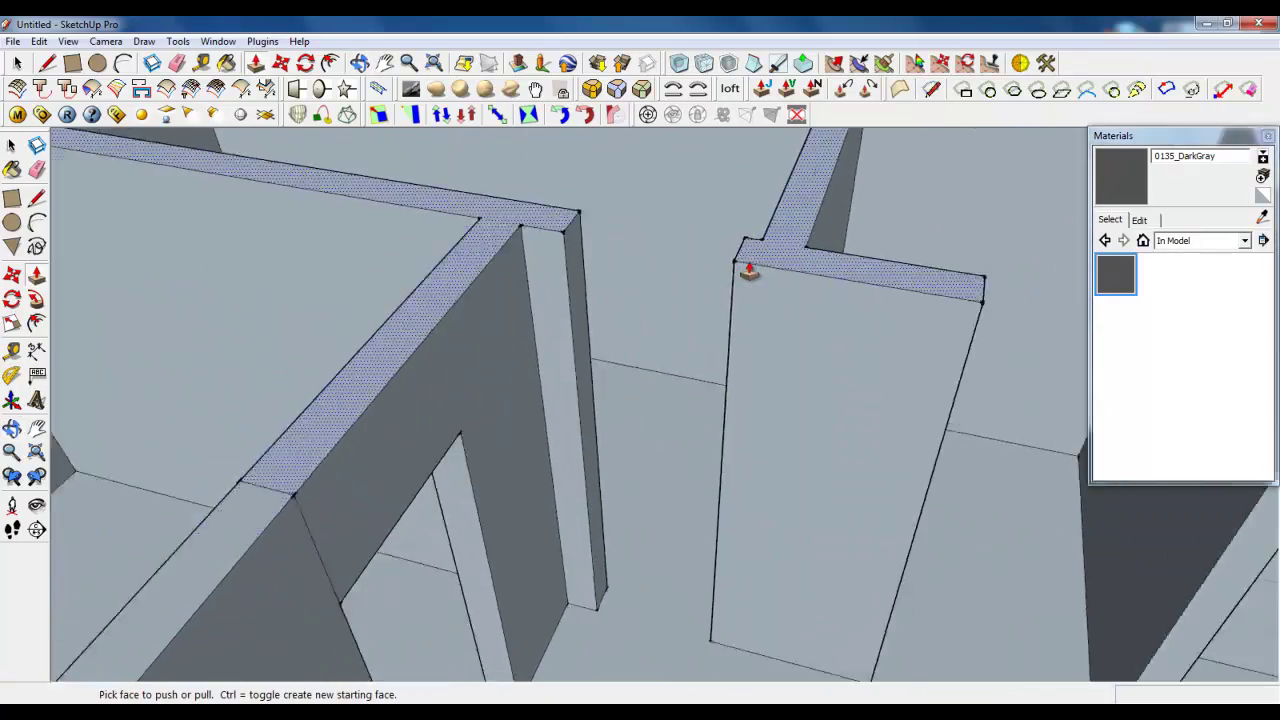
left_click(52, 63)
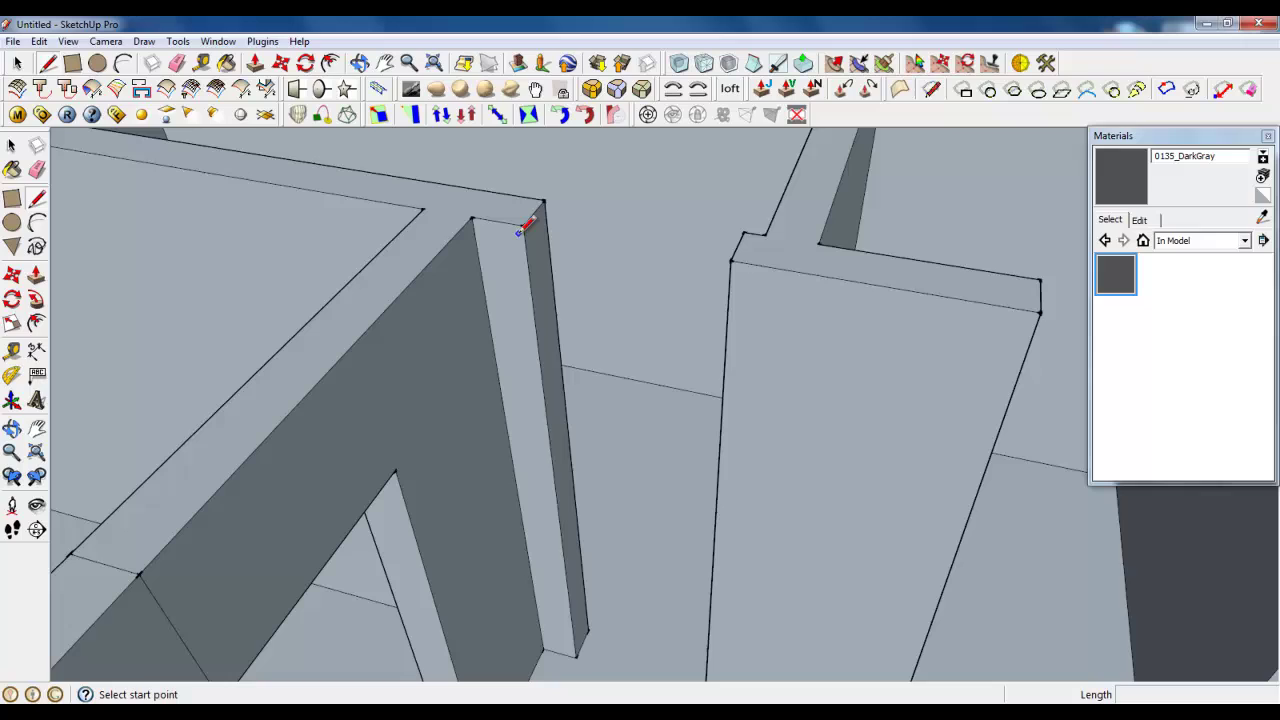
left_click(518, 233)
left_click(52, 65)
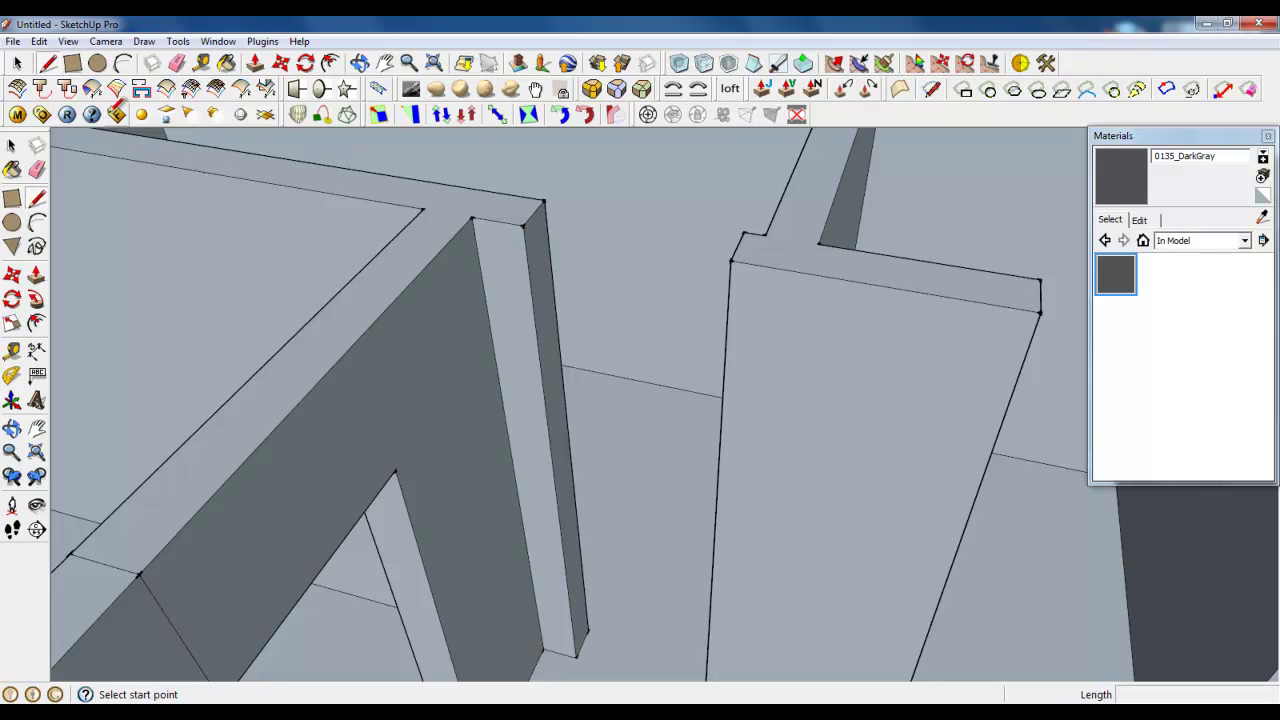
left_click(523, 225)
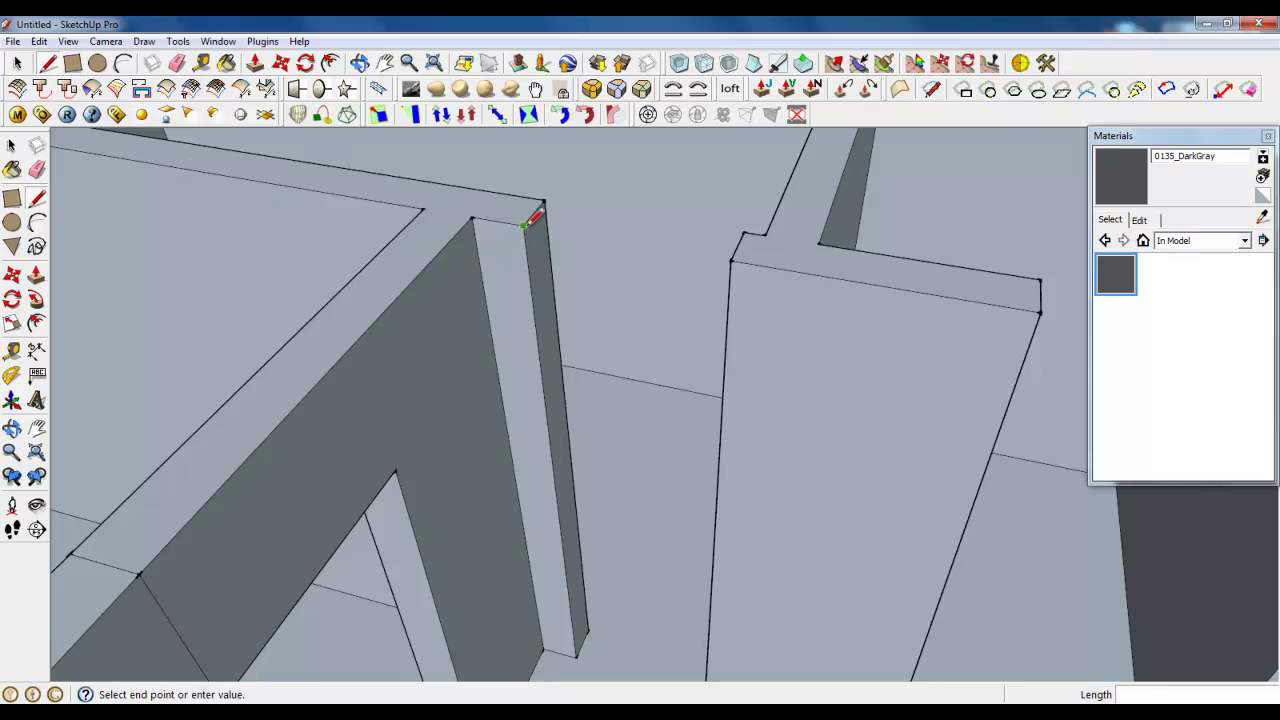
left_click(538, 348)
left_click(557, 314)
Push/Pull the pillar's second lintel face 679.5 mm across the narrow doorway to the T-shaped partition.
left_click(255, 64)
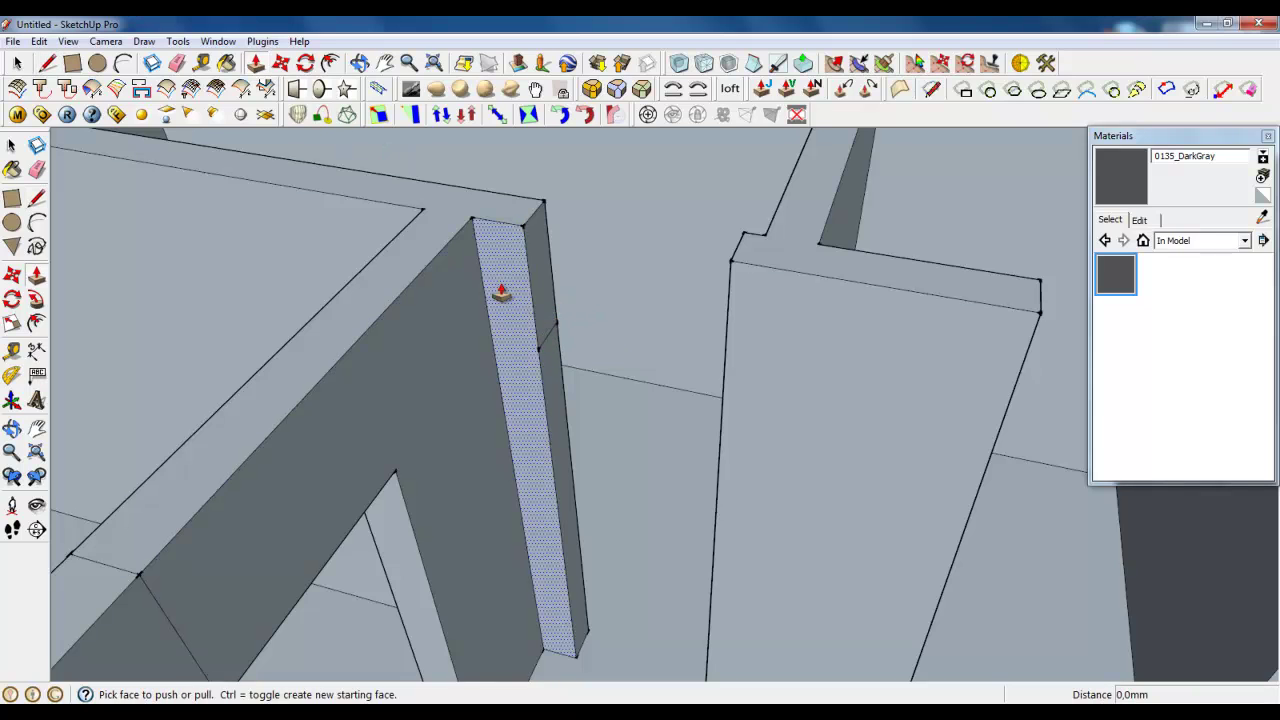
left_click(503, 289)
left_click(733, 266)
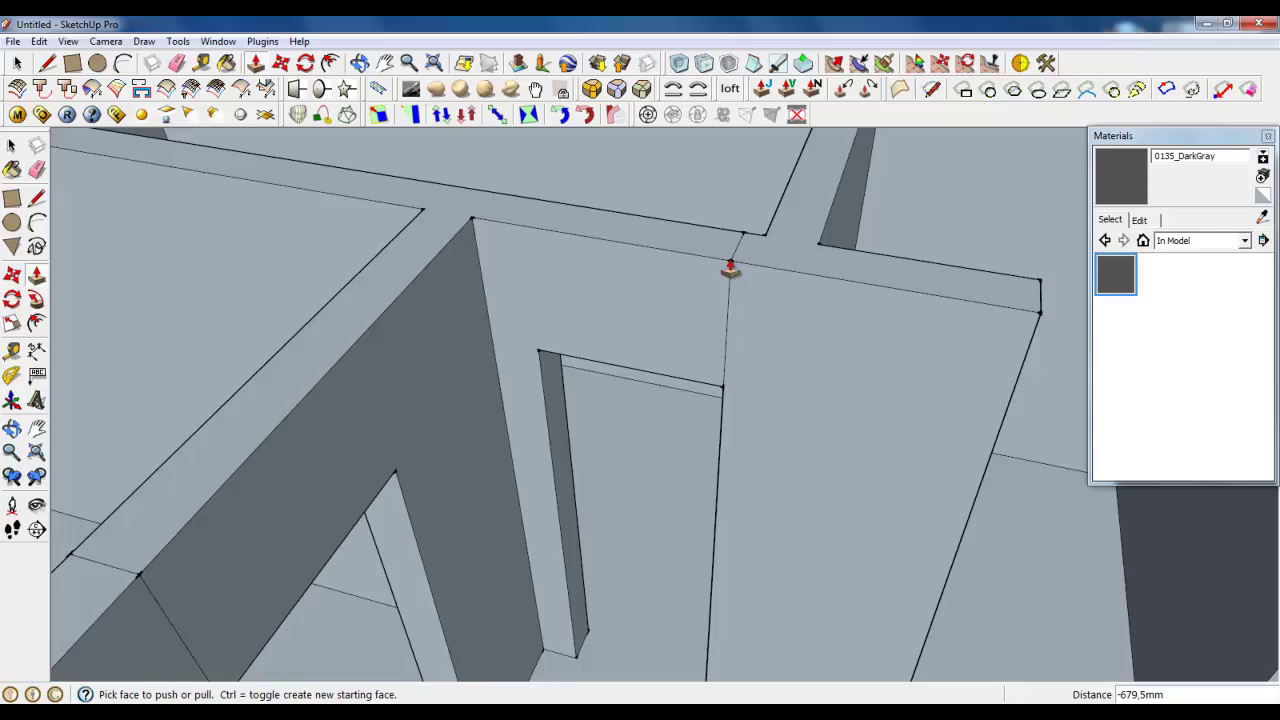
Examine the projecting balcony's slanted front wall and side walls from outside.
scroll(663, 266, "down", 10)
middle_click_drag(706, 437, 866, 297)
middle_click_drag(729, 509, 646, 493)
scroll(646, 496, "up", 3)
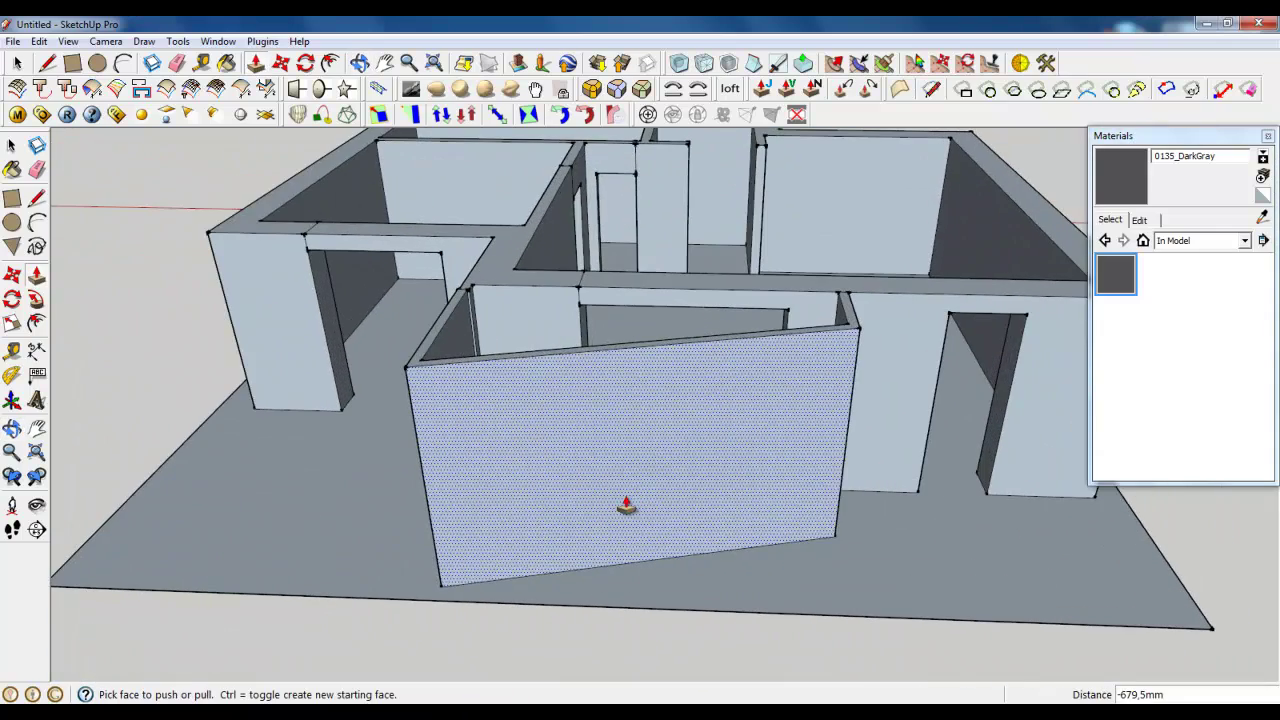
scroll(468, 458, "down", 5)
left_click(17, 62)
middle_click_drag(600, 540, 751, 394)
scroll(751, 394, "up", 5)
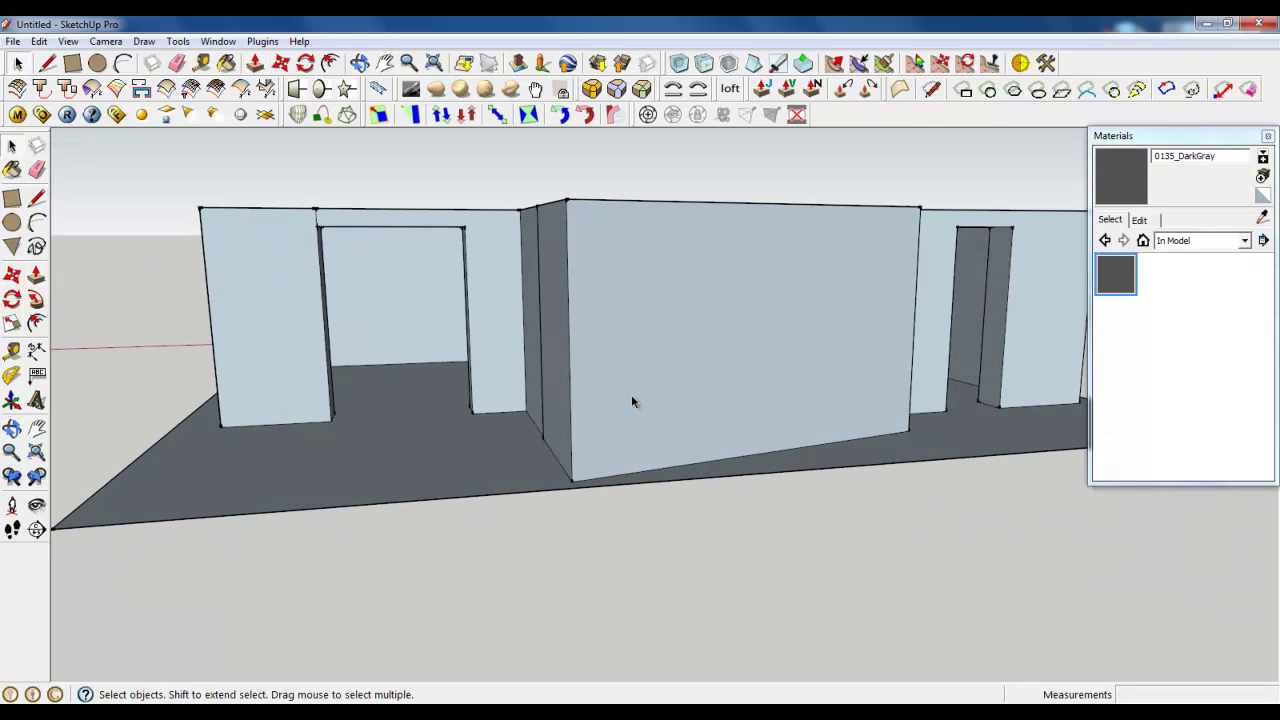
middle_click_drag(632, 396, 716, 405)
left_click(675, 303)
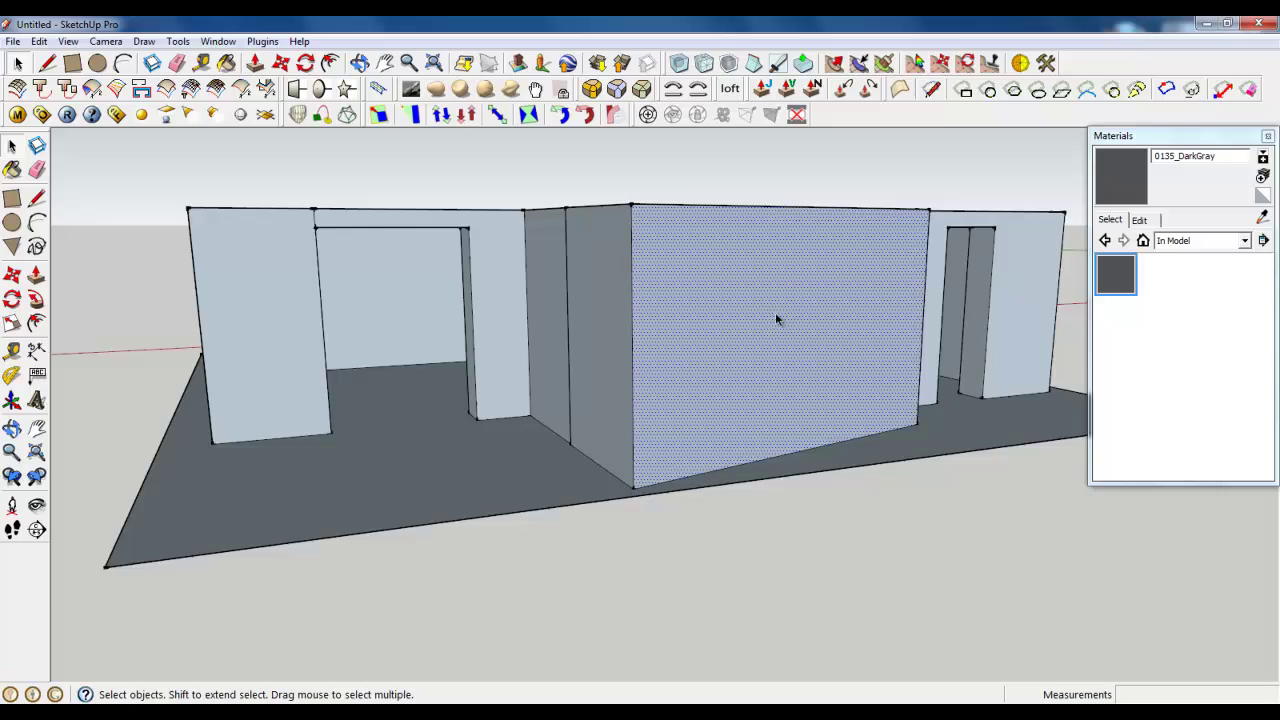
scroll(786, 317, "up", 3)
middle_click_drag(786, 317, 908, 358)
scroll(658, 360, "down", 2)
middle_click_drag(740, 303, 617, 323)
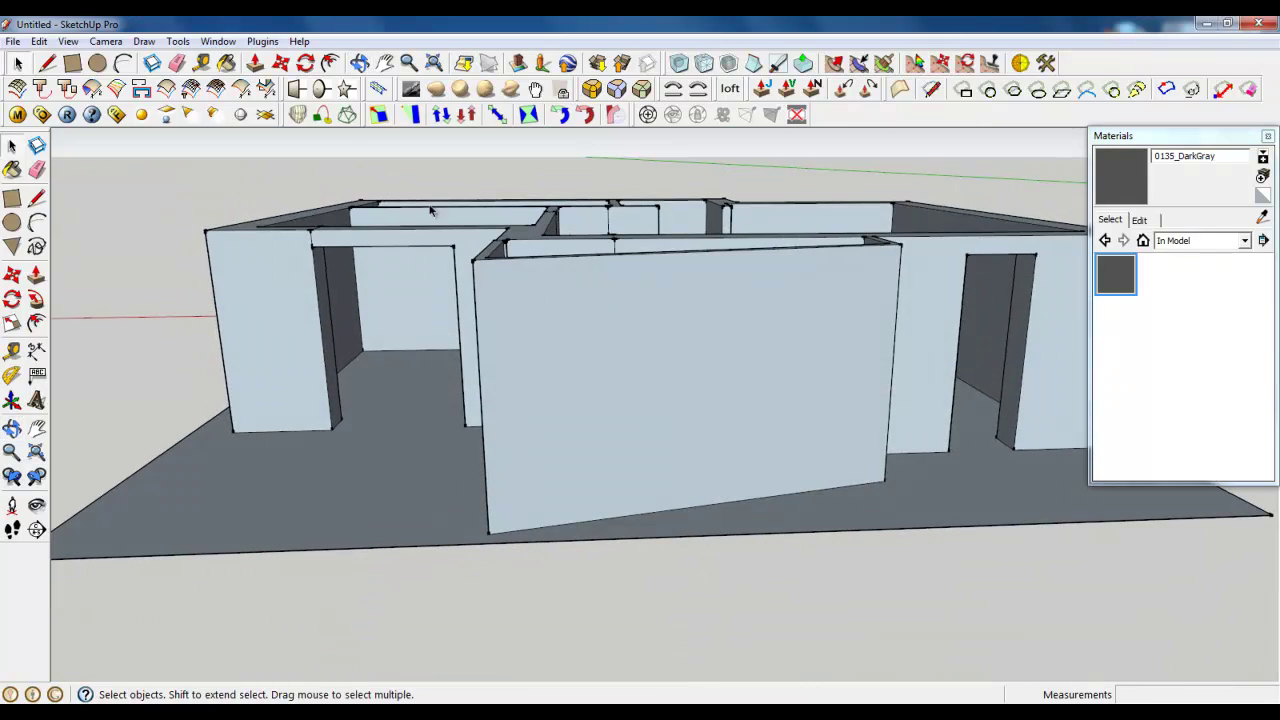
left_click(330, 63)
left_click(553, 291)
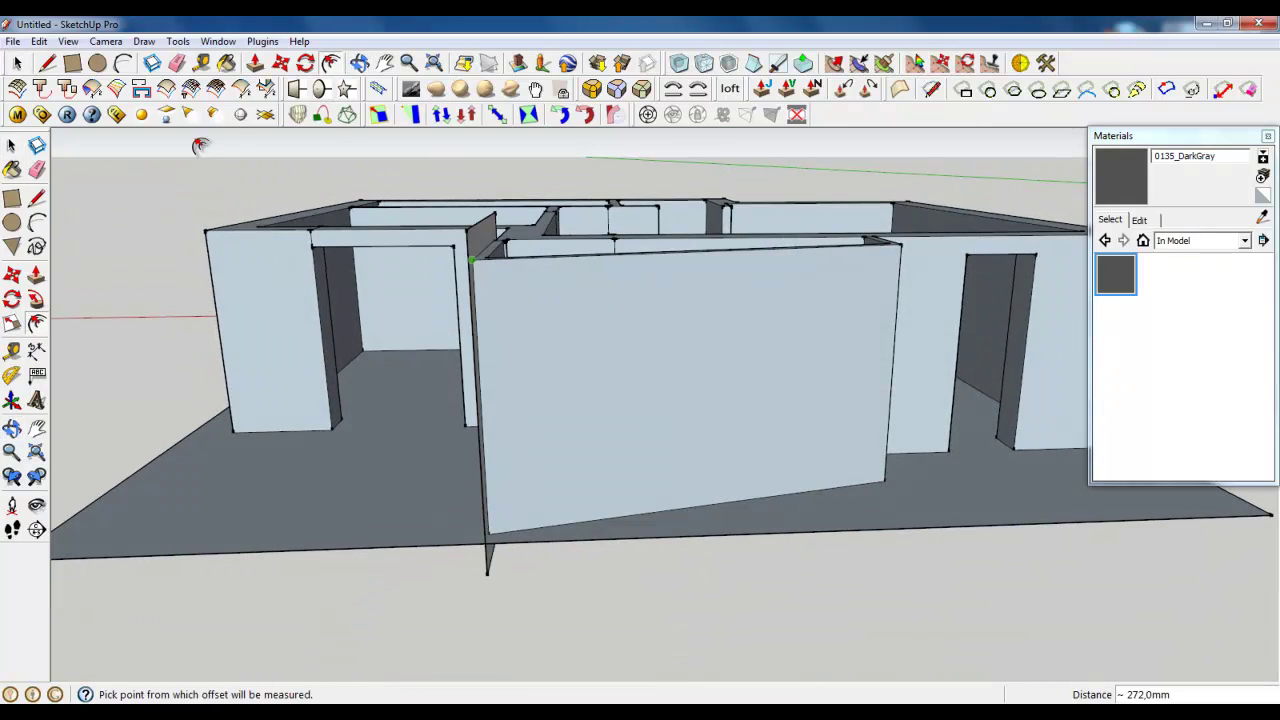
key("ctrl+z")
Select the balcony's slanted front wall face and offset its outline inward by 200 mm.
left_click(18, 63)
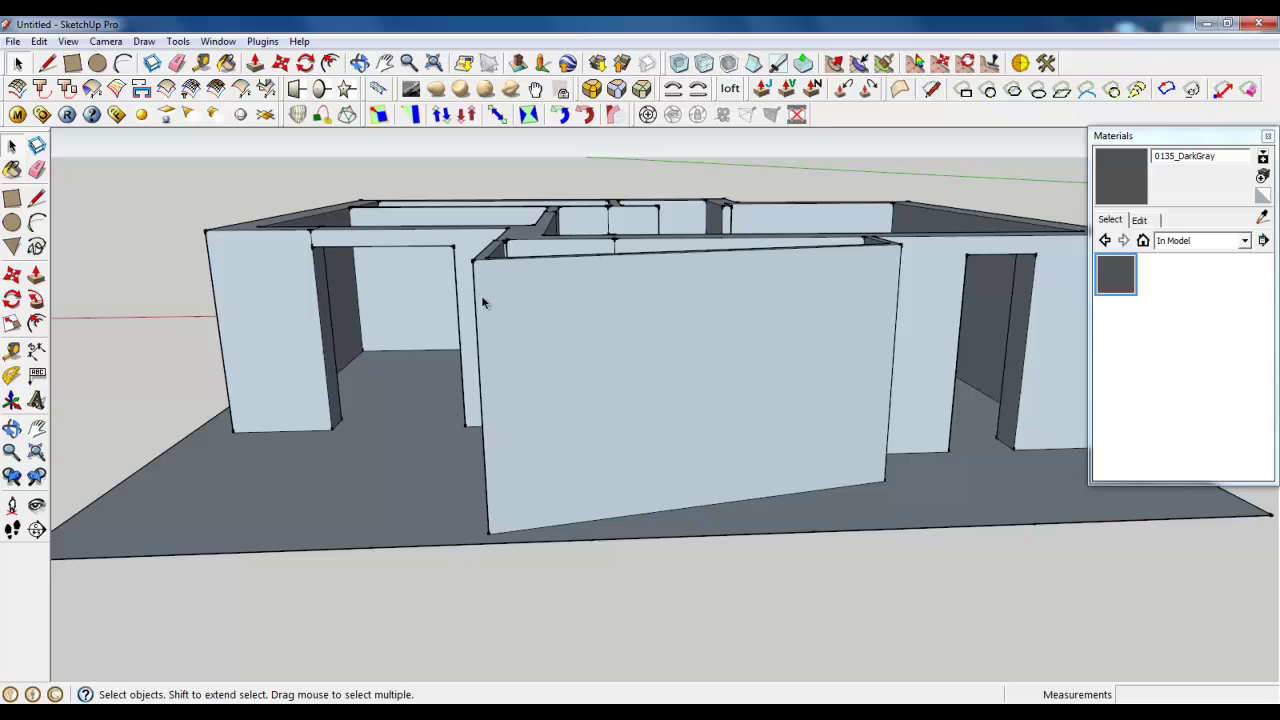
left_click(481, 298)
left_click(330, 63)
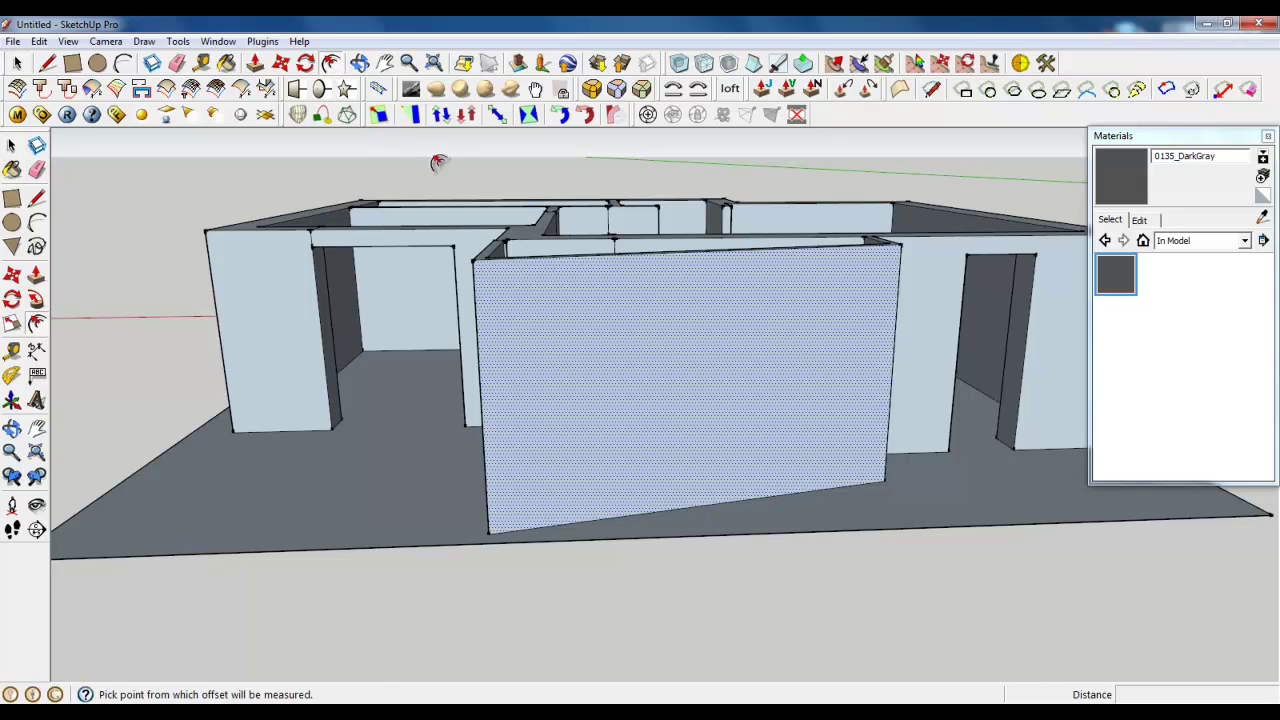
left_click(599, 311)
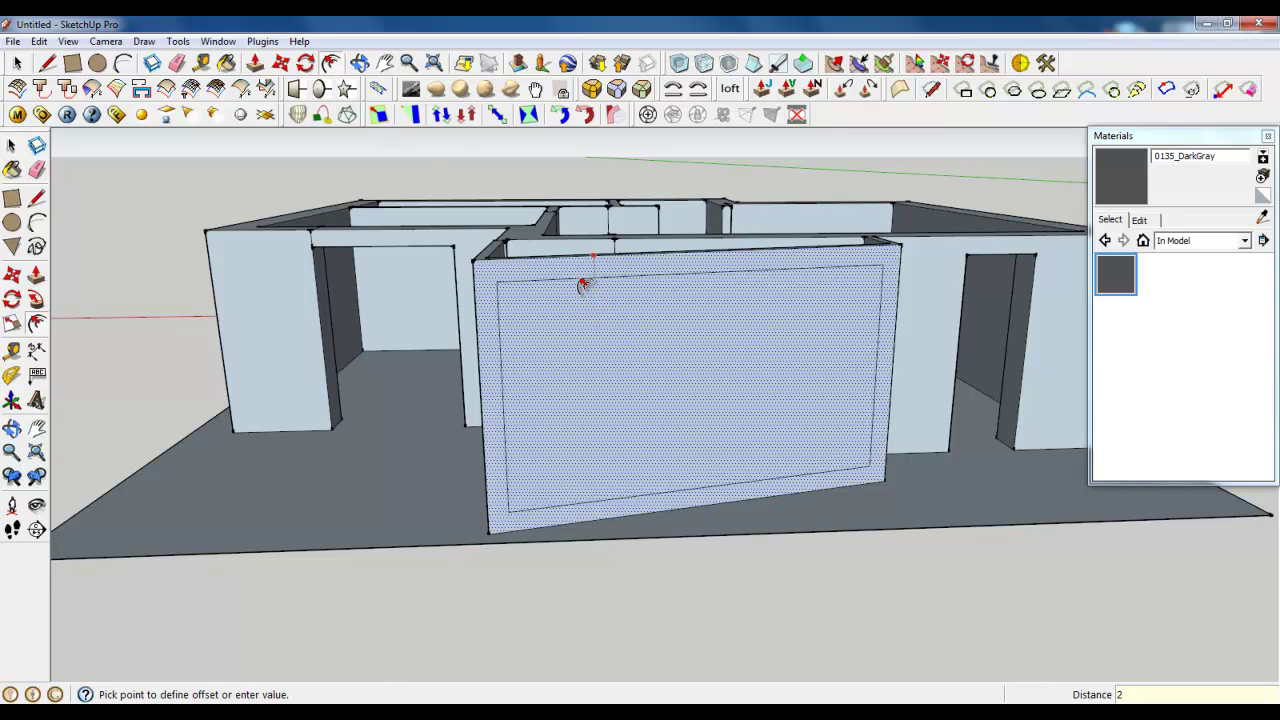
type("200")
key("Return")
Offset the outline of the balcony's adjoining side wall face inward by 200 mm.
middle_click_drag(580, 286, 480, 188)
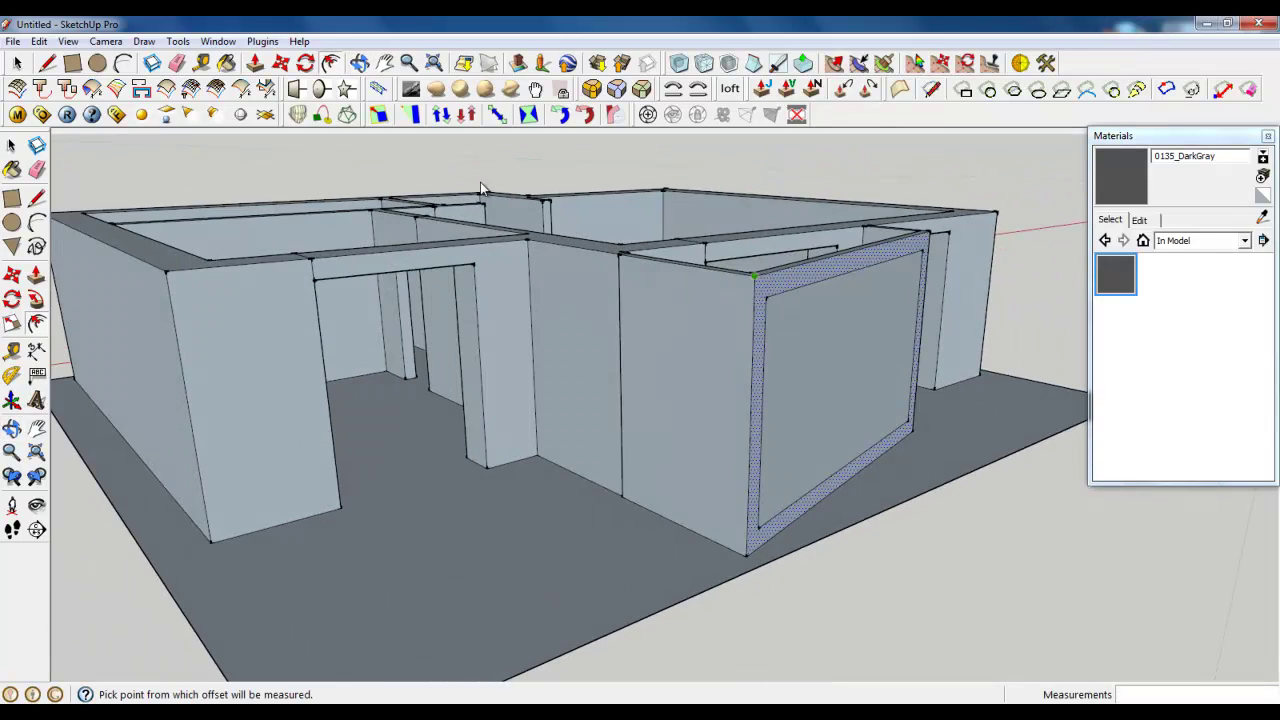
left_click(648, 290)
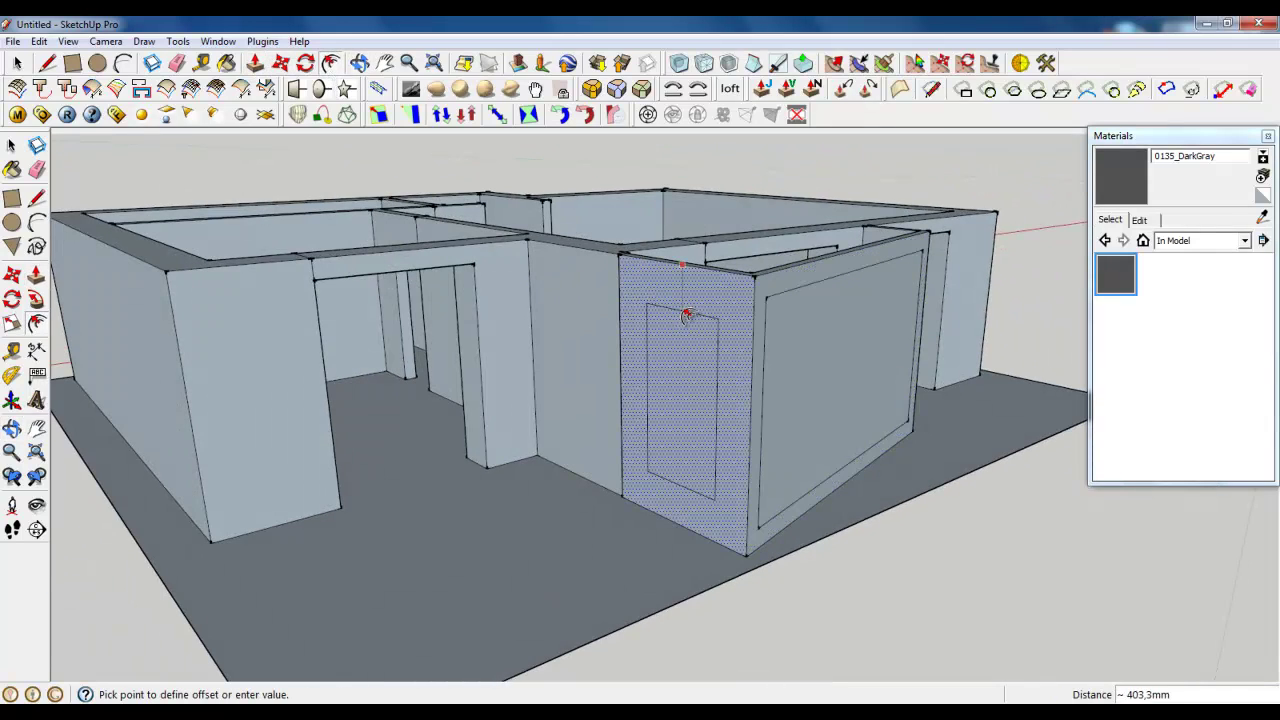
key("Escape")
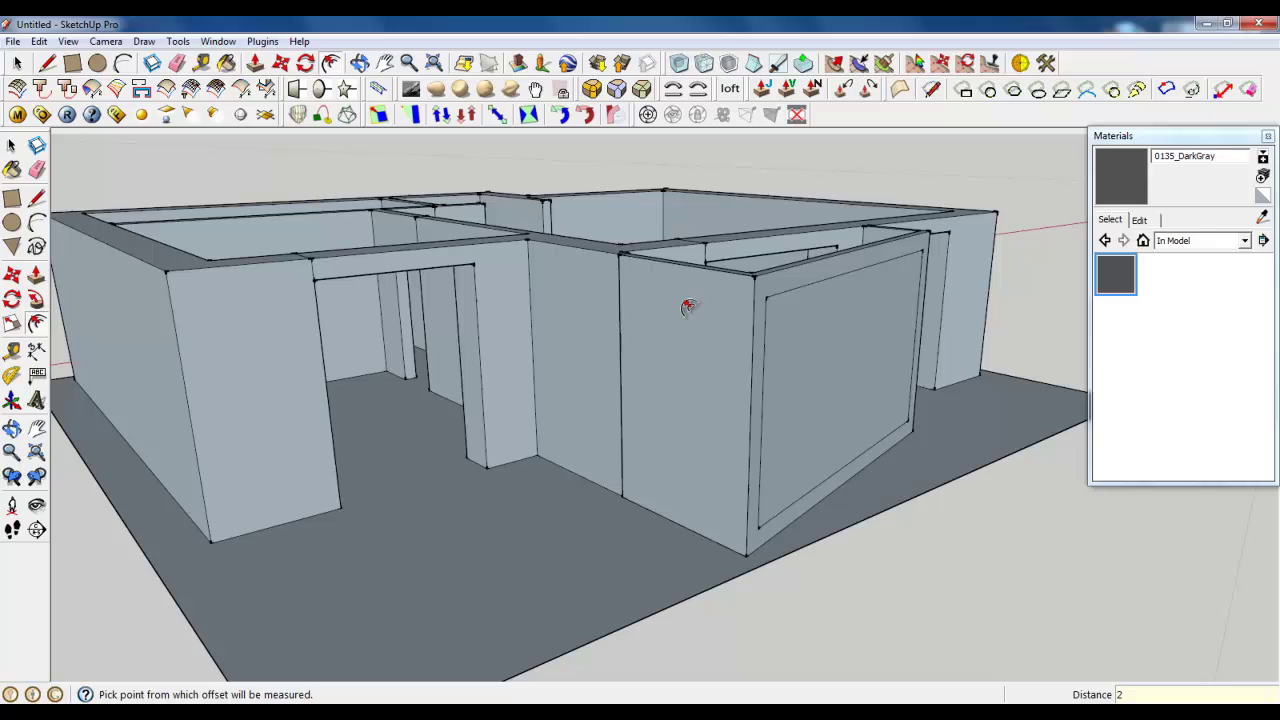
left_click(686, 318)
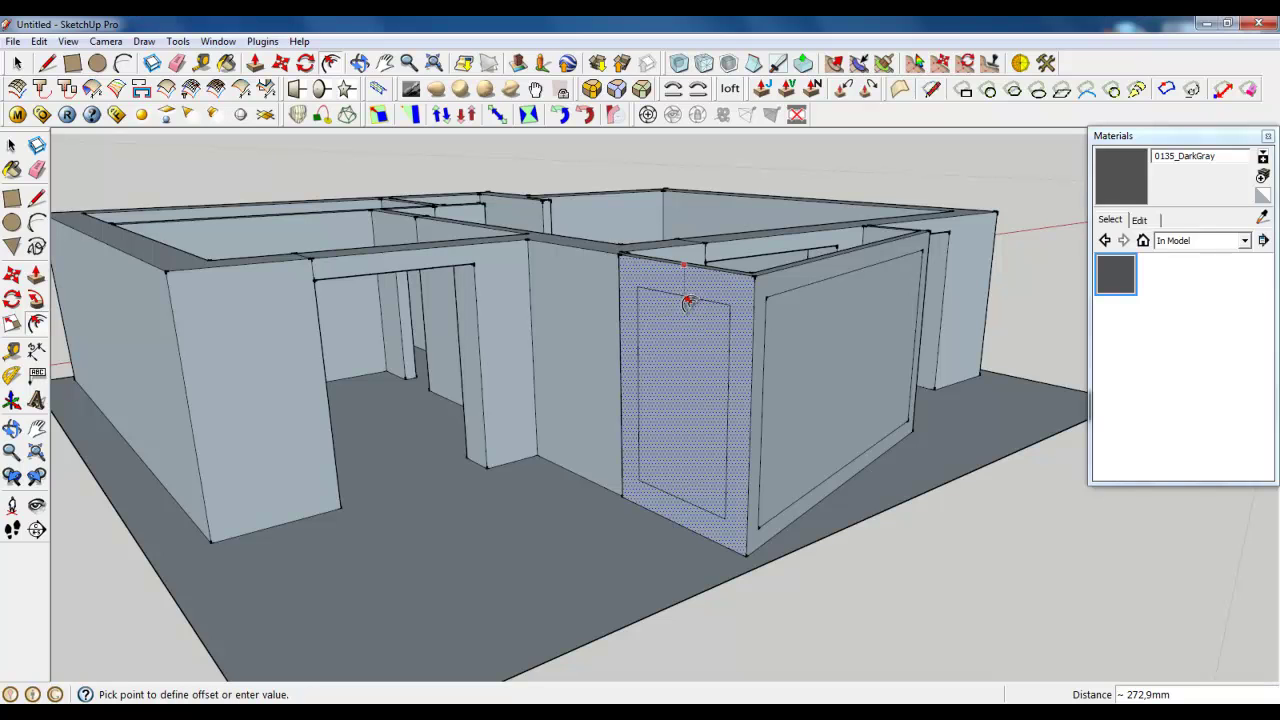
key("Return")
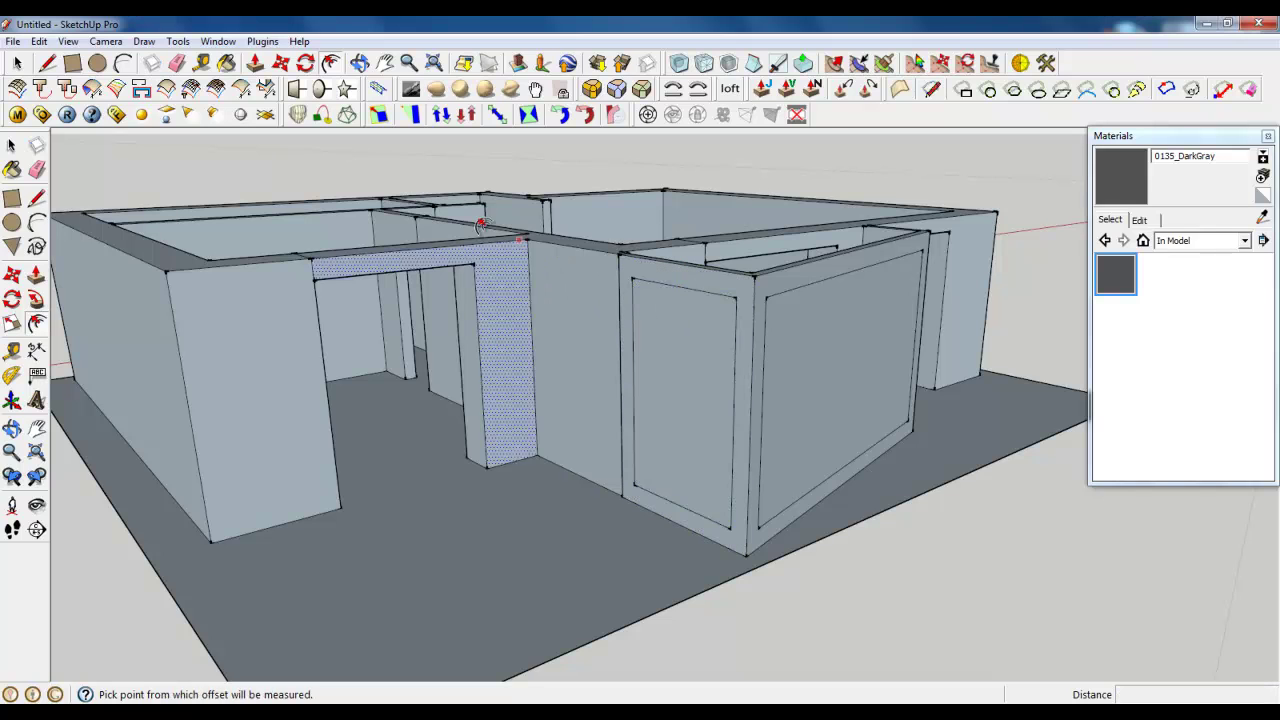
Push/Pull the inset panel of the balcony's side wall through the 100 mm wall thickness to open the window.
left_click(256, 64)
scroll(838, 316, "up", 3)
middle_click_drag(837, 316, 491, 249)
scroll(466, 263, "up", 2)
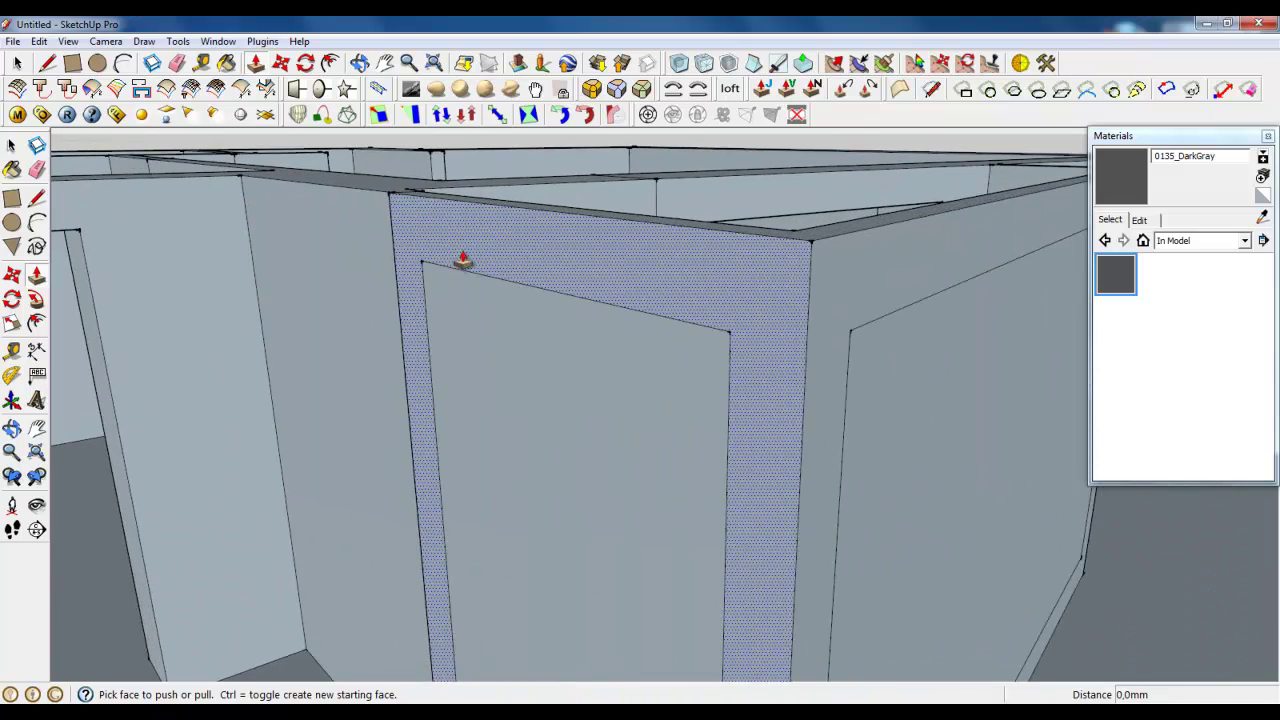
left_click(449, 274)
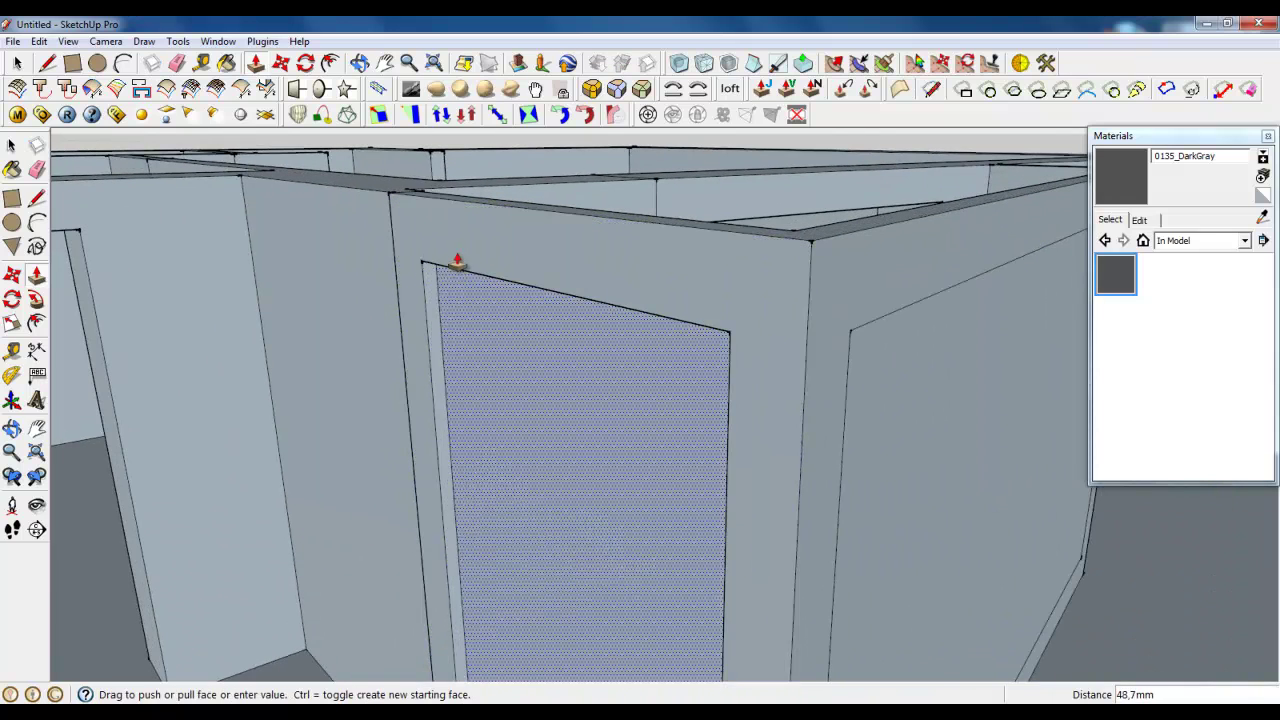
left_click(797, 240)
Push/Pull the inset panel of the balcony's slanted front wall 100 mm inward to cut its window opening.
scroll(714, 277, "down", 3)
middle_click_drag(543, 286, 607, 478)
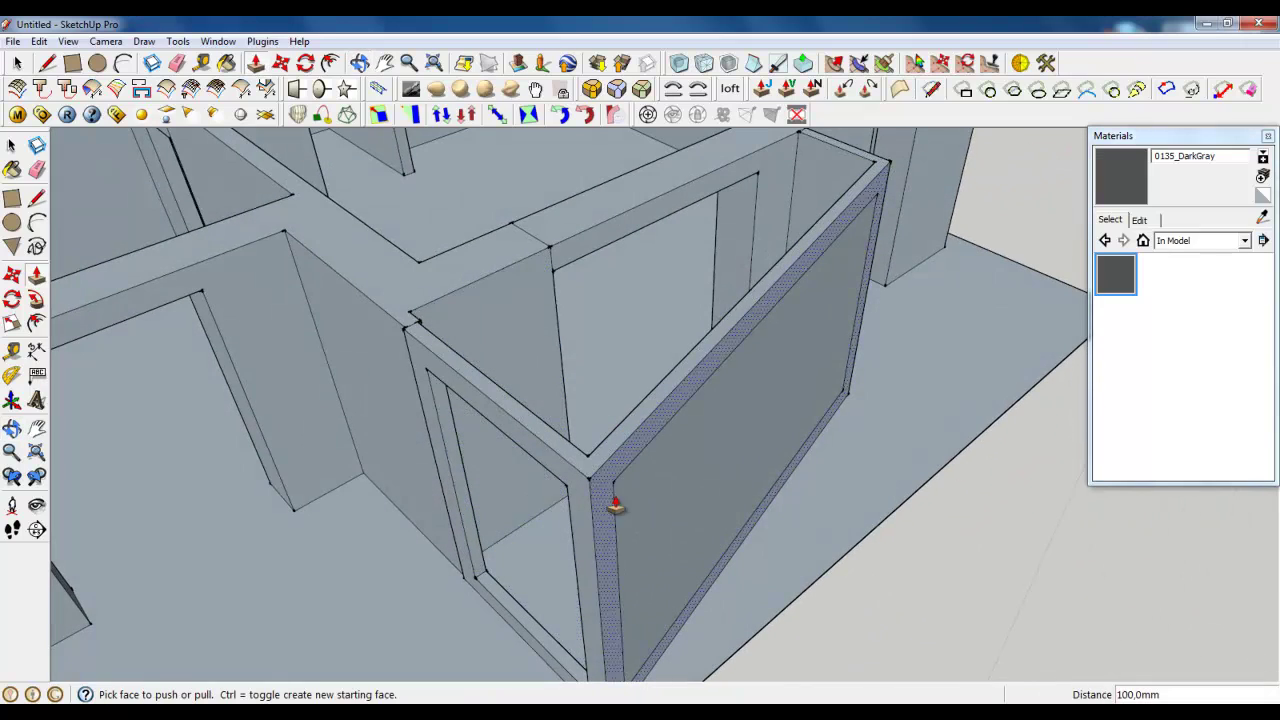
left_click(839, 328)
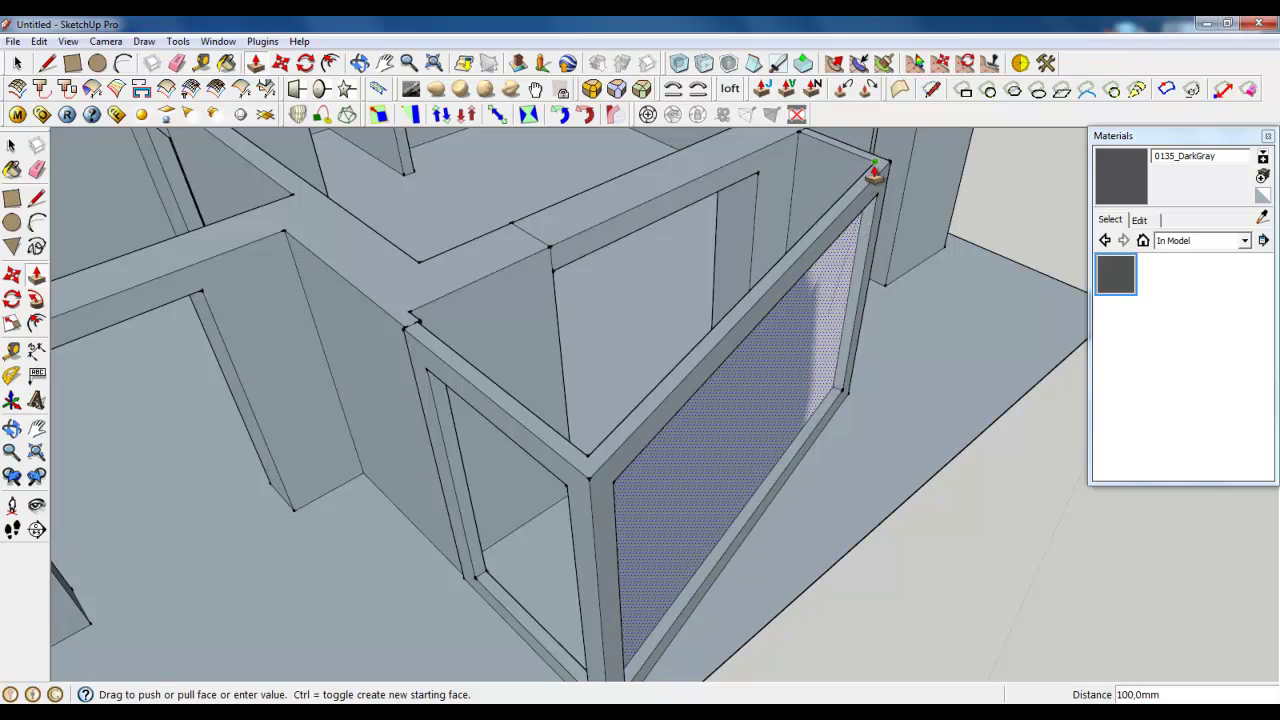
left_click(872, 178)
Examine the walls, door openings, balcony frames and floor from outside and from above the large room.
scroll(726, 491, "down", 5)
middle_click_drag(726, 491, 680, 325)
left_click(18, 64)
scroll(650, 394, "down", 4)
middle_click_drag(650, 394, 586, 492)
scroll(560, 400, "up", 3)
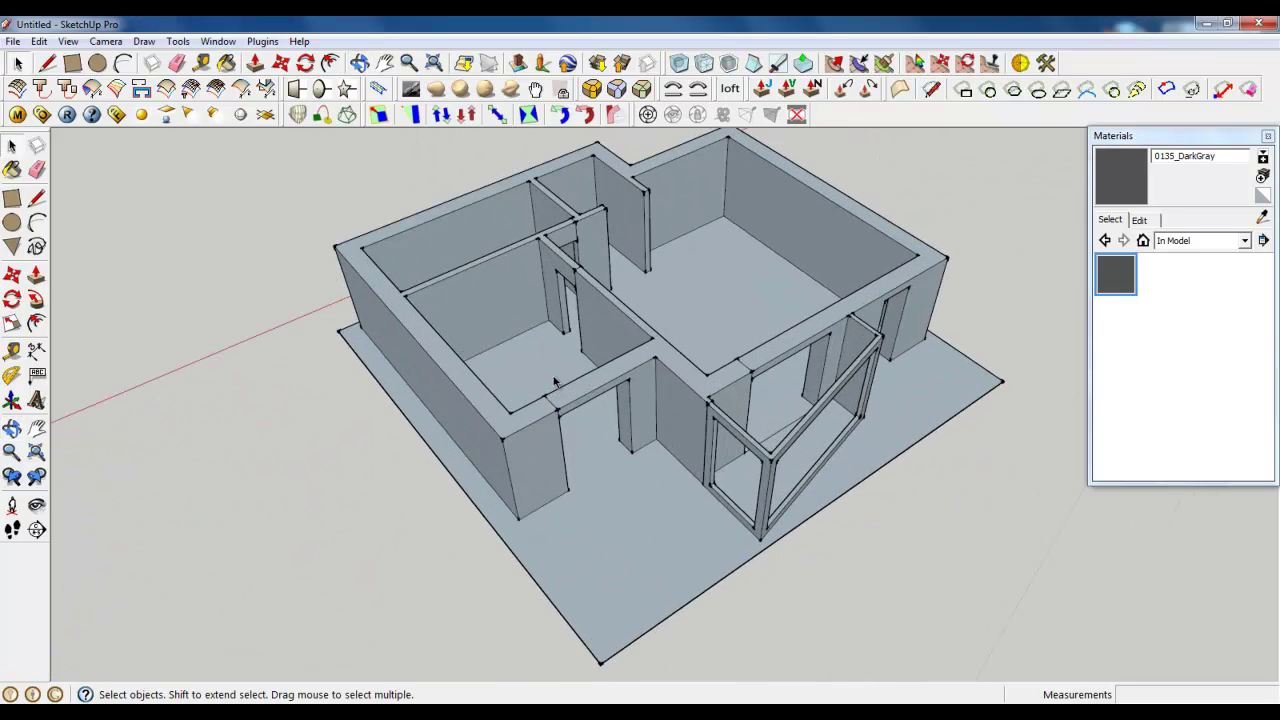
middle_click_drag(594, 345, 735, 172)
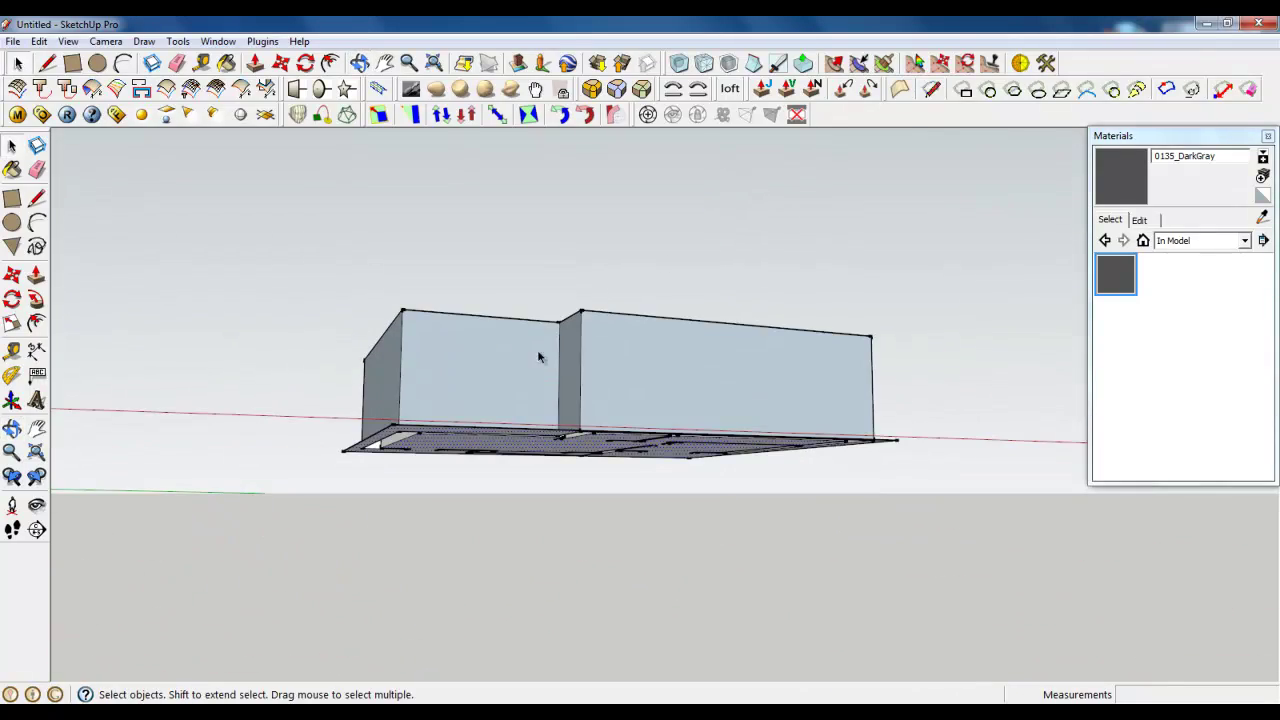
middle_click_drag(540, 354, 449, 520)
scroll(428, 403, "up", 5)
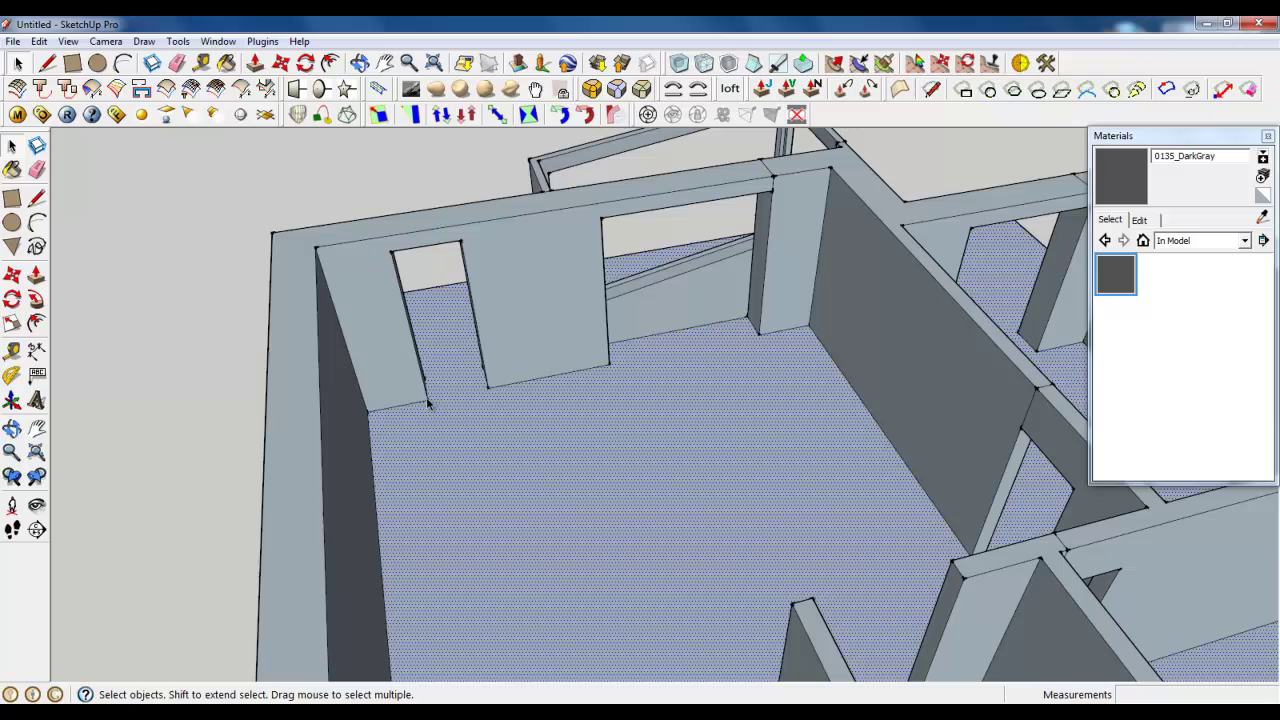
middle_click_drag(740, 420, 570, 373)
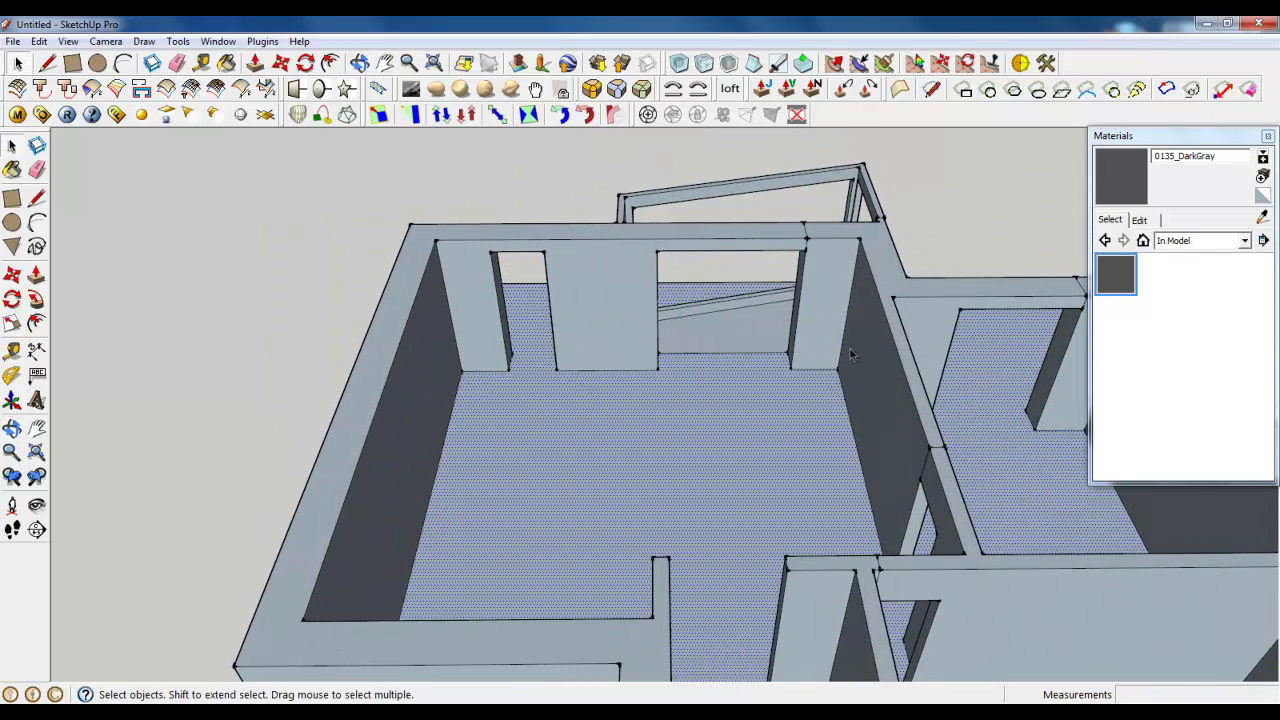
Push/Pull the floor's underside 500 mm downward as a new extrusion to form a thick base slab.
scroll(848, 352, "down", 5)
middle_click_drag(691, 449, 864, 86)
scroll(730, 390, "up", 2)
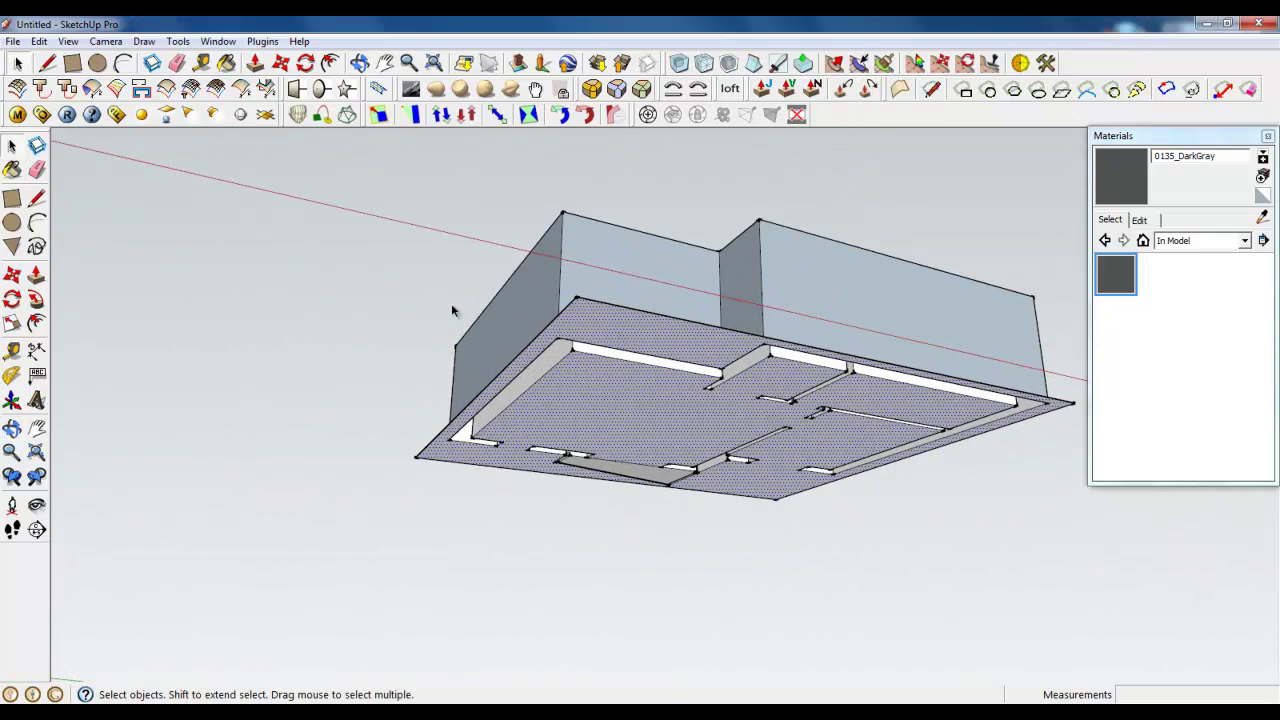
left_click(255, 65)
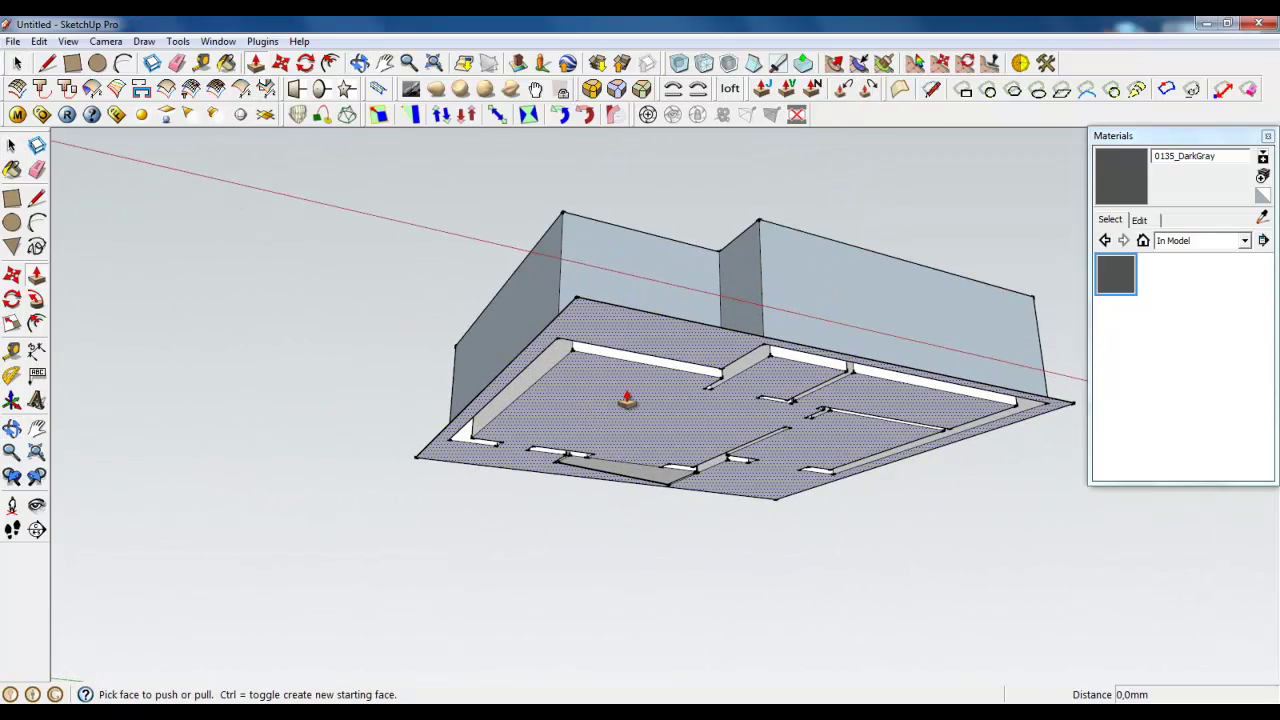
left_click(627, 400)
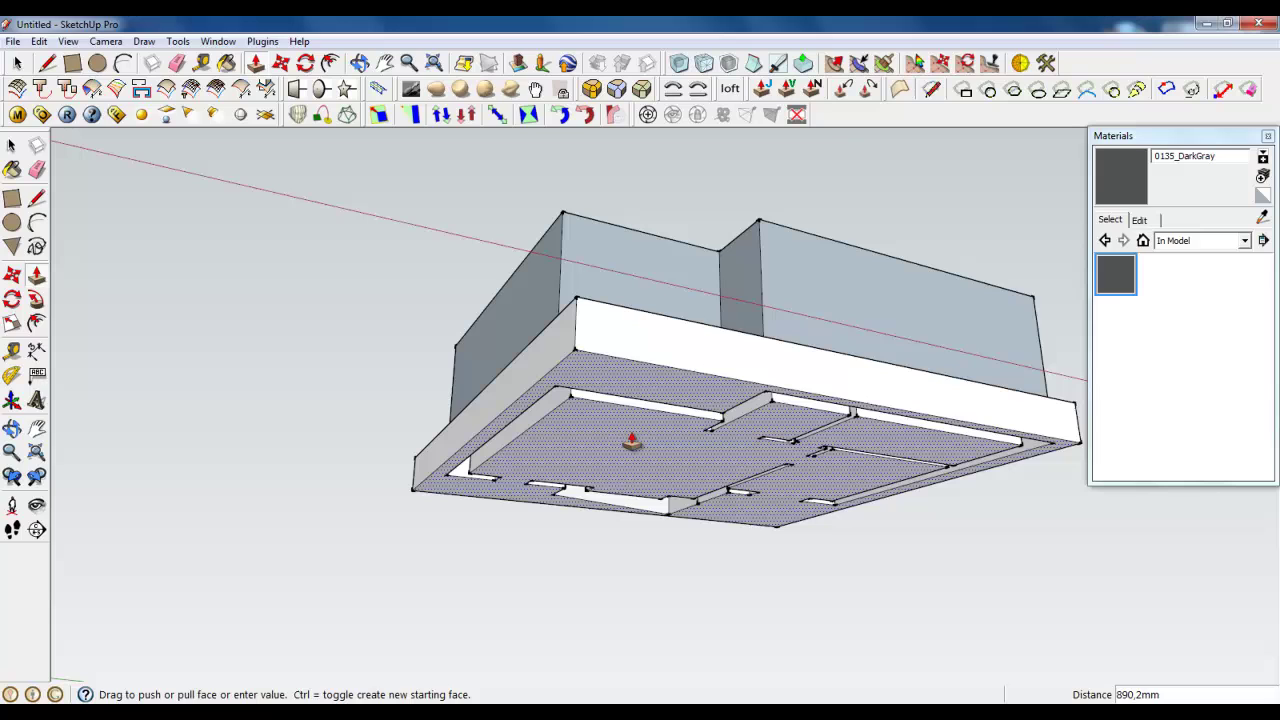
key("ctrl")
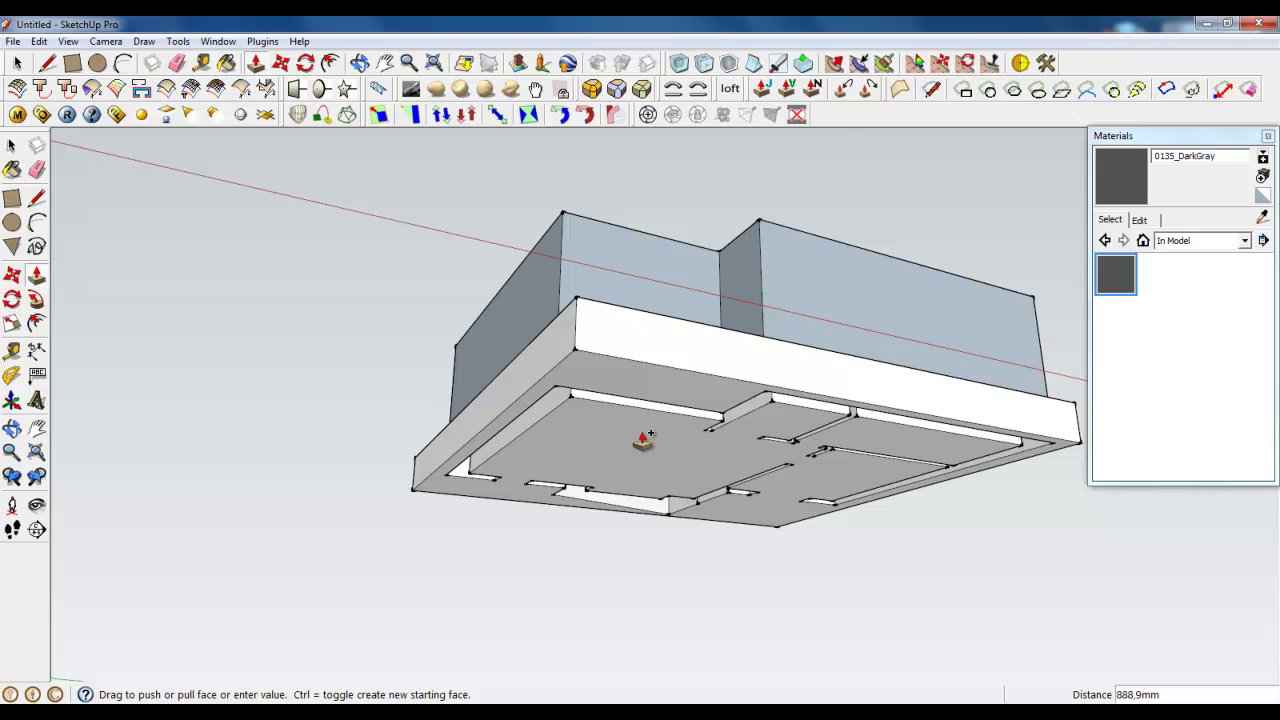
key("Return")
Draw a diagonal line across the slab's underside to fill the wall-shaped gaps with faces.
middle_click_drag(643, 437, 523, 300)
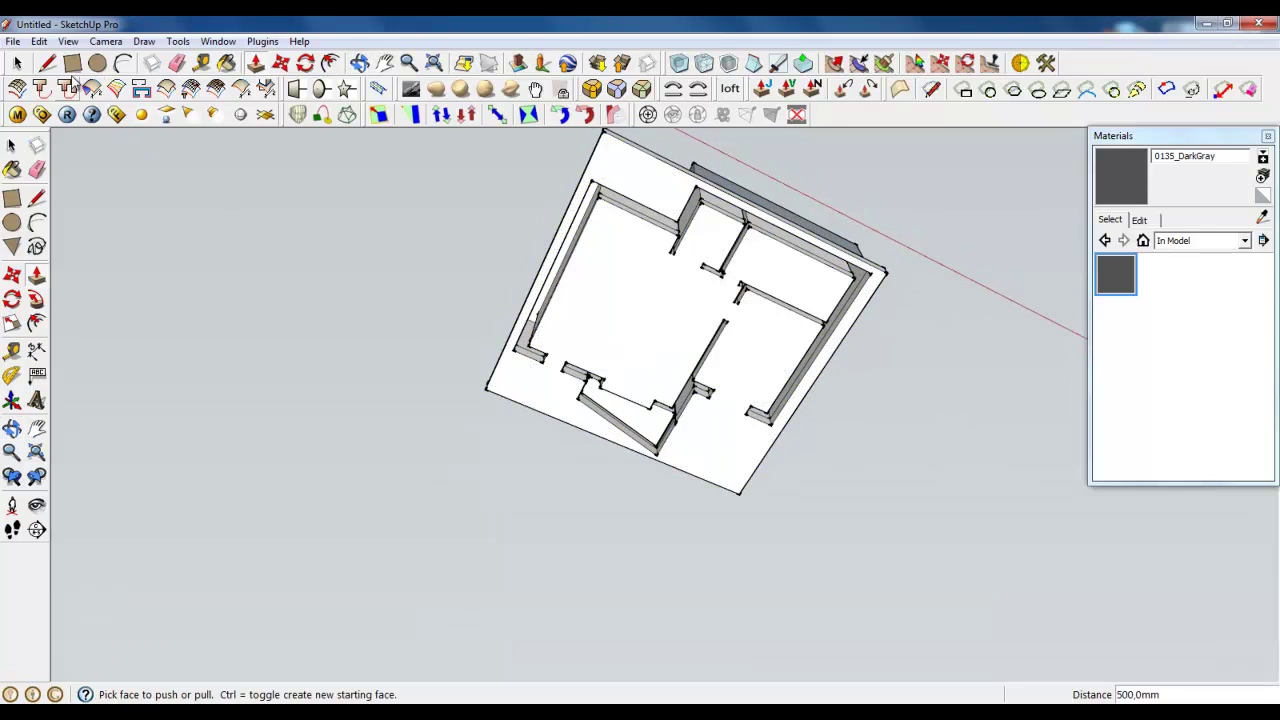
key("l")
left_click(614, 166)
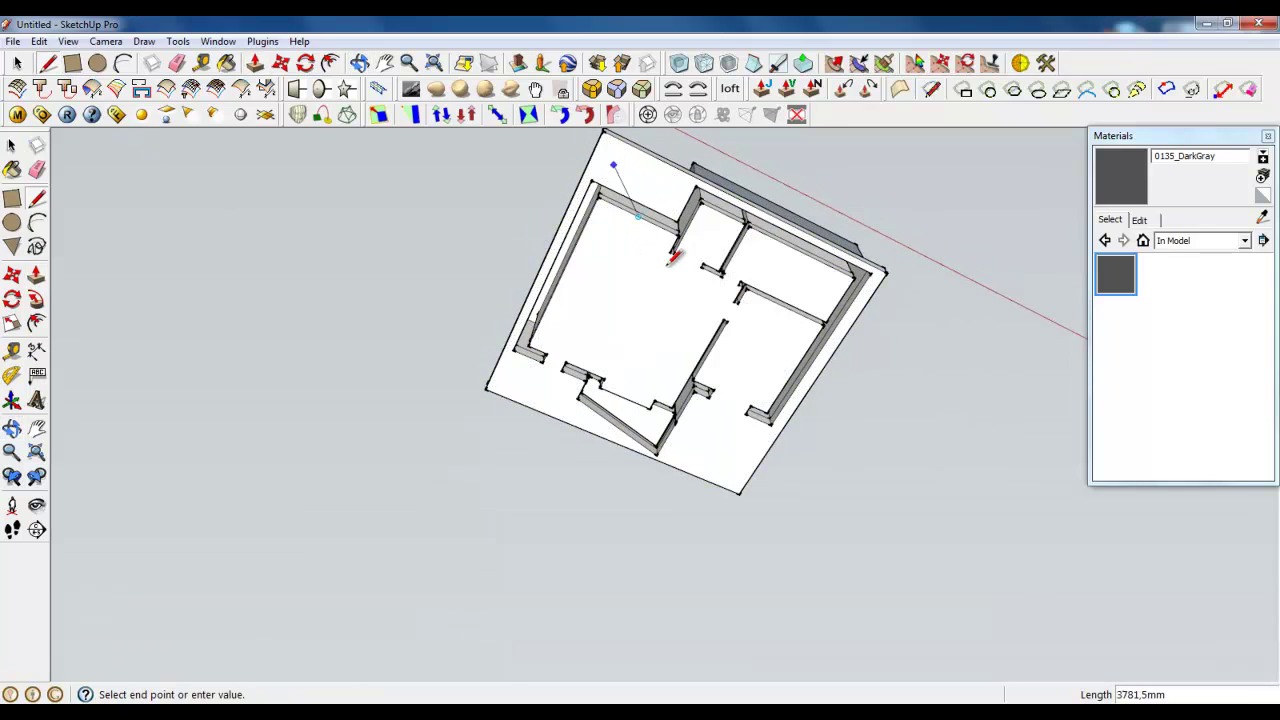
left_click(723, 458)
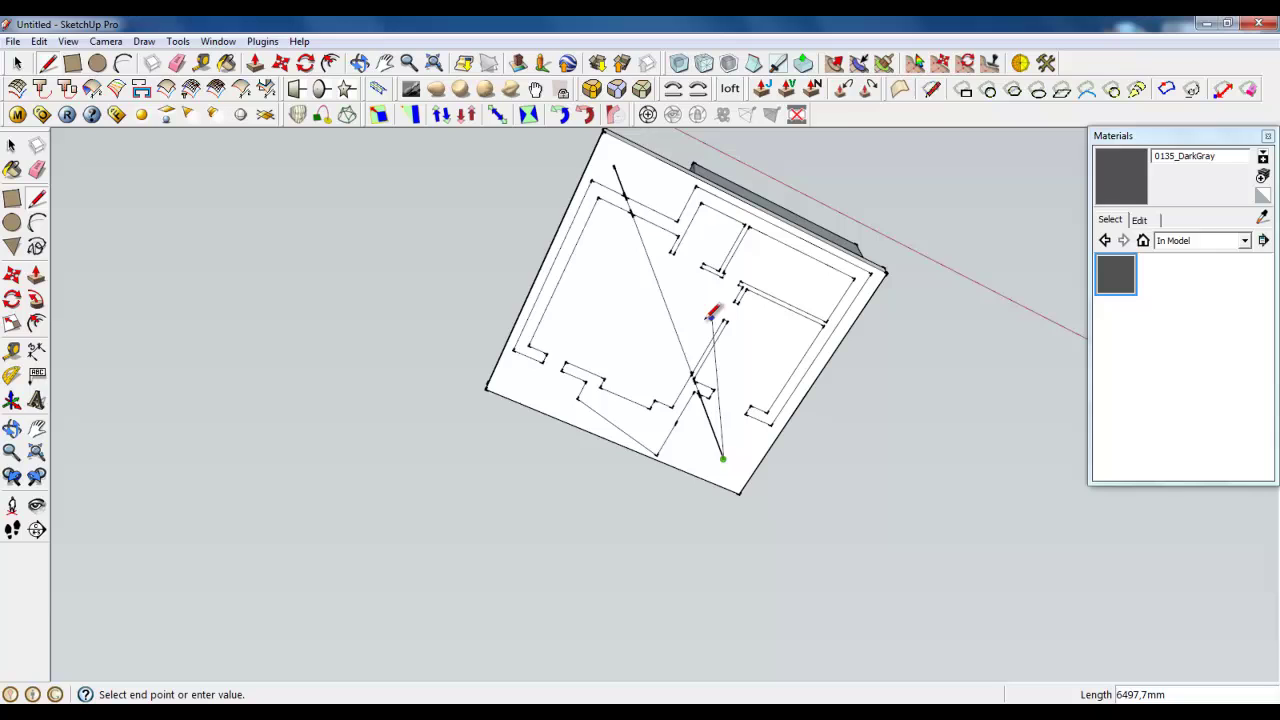
key("space")
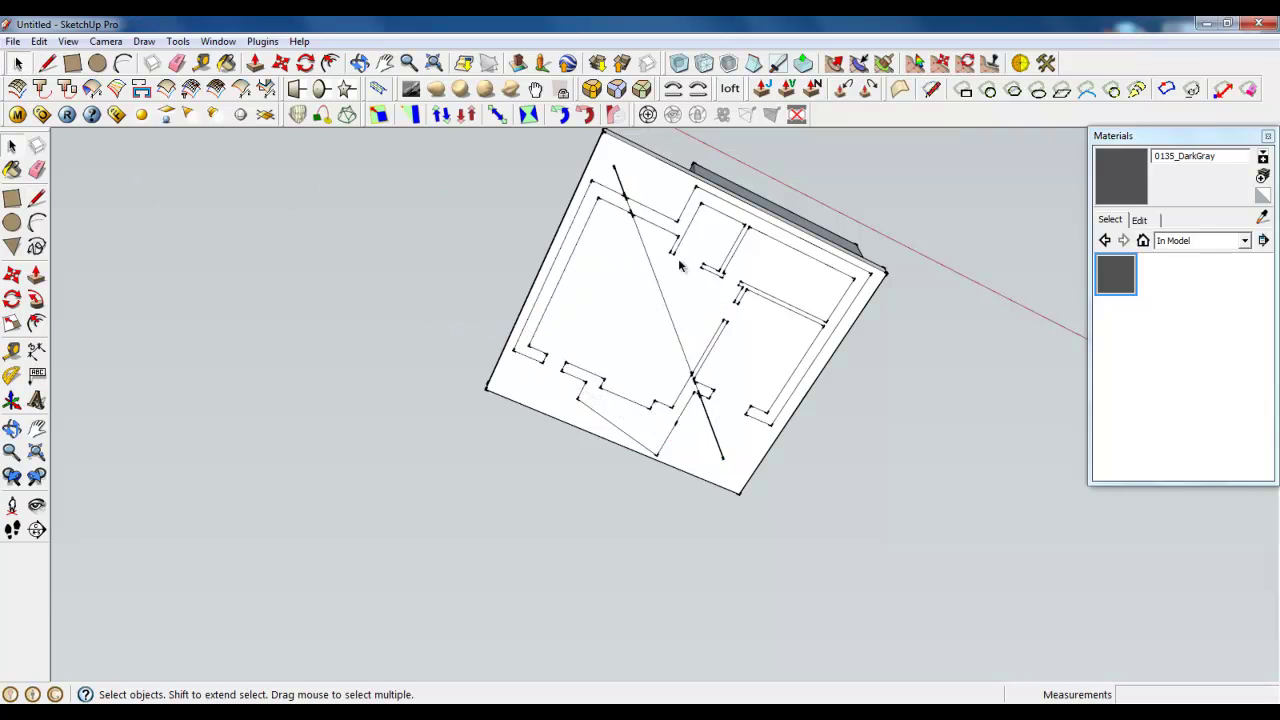
Select the floor face and examine the rooms, partitions and base slab from above.
middle_click_drag(740, 285, 711, 456)
middle_click_drag(667, 332, 694, 367)
scroll(695, 367, "up", 3)
left_click(686, 432)
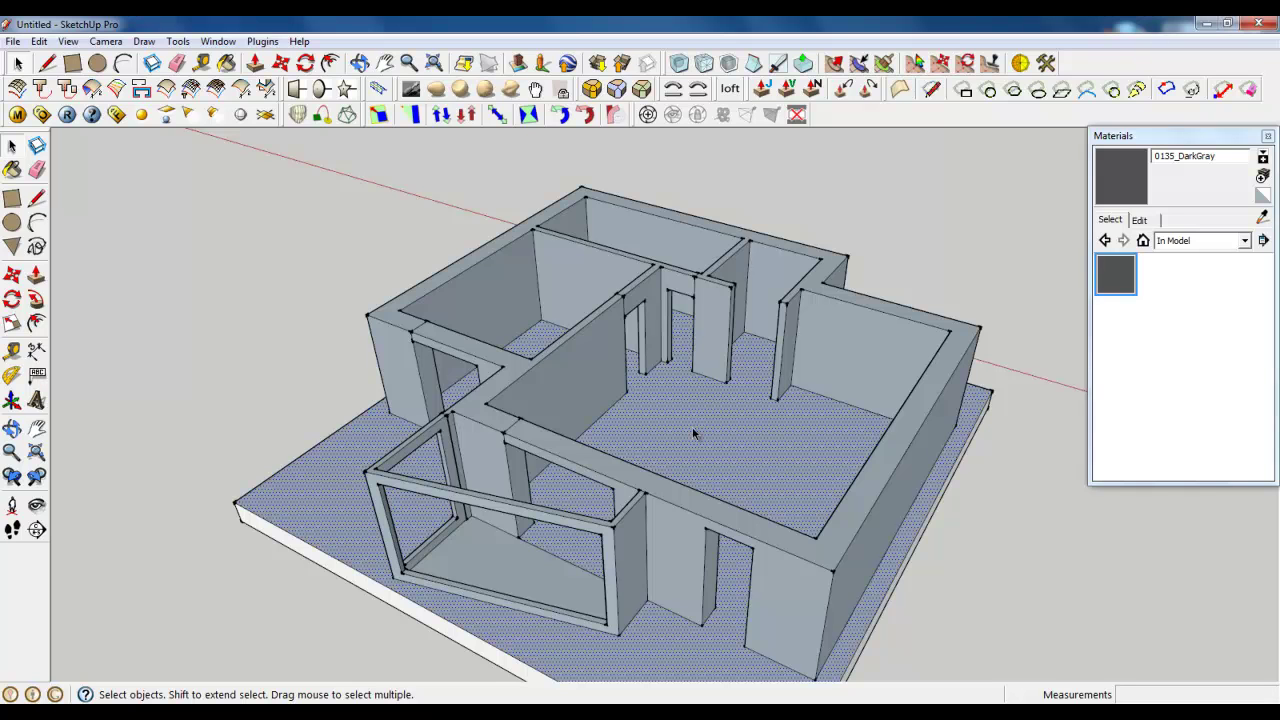
middle_click_drag(683, 416, 767, 385)
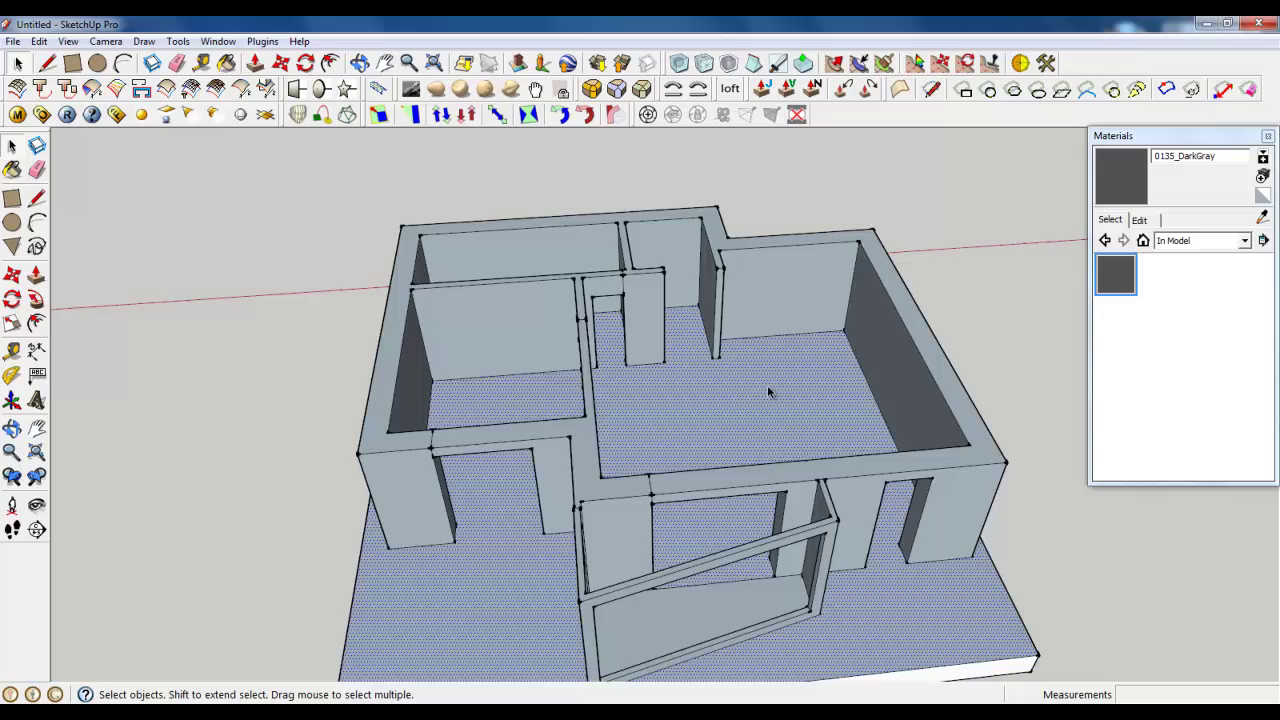
scroll(775, 360, "down", 3)
scroll(787, 340, "up", 2)
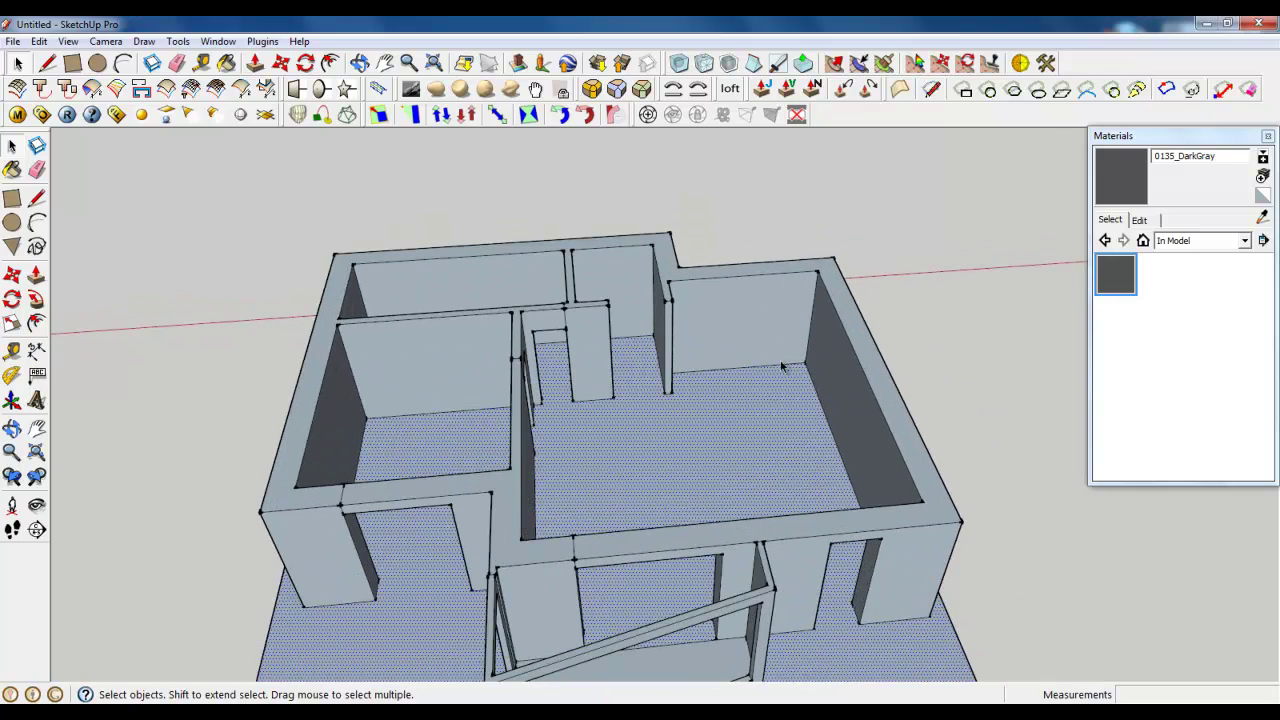
scroll(780, 359, "up", 2)
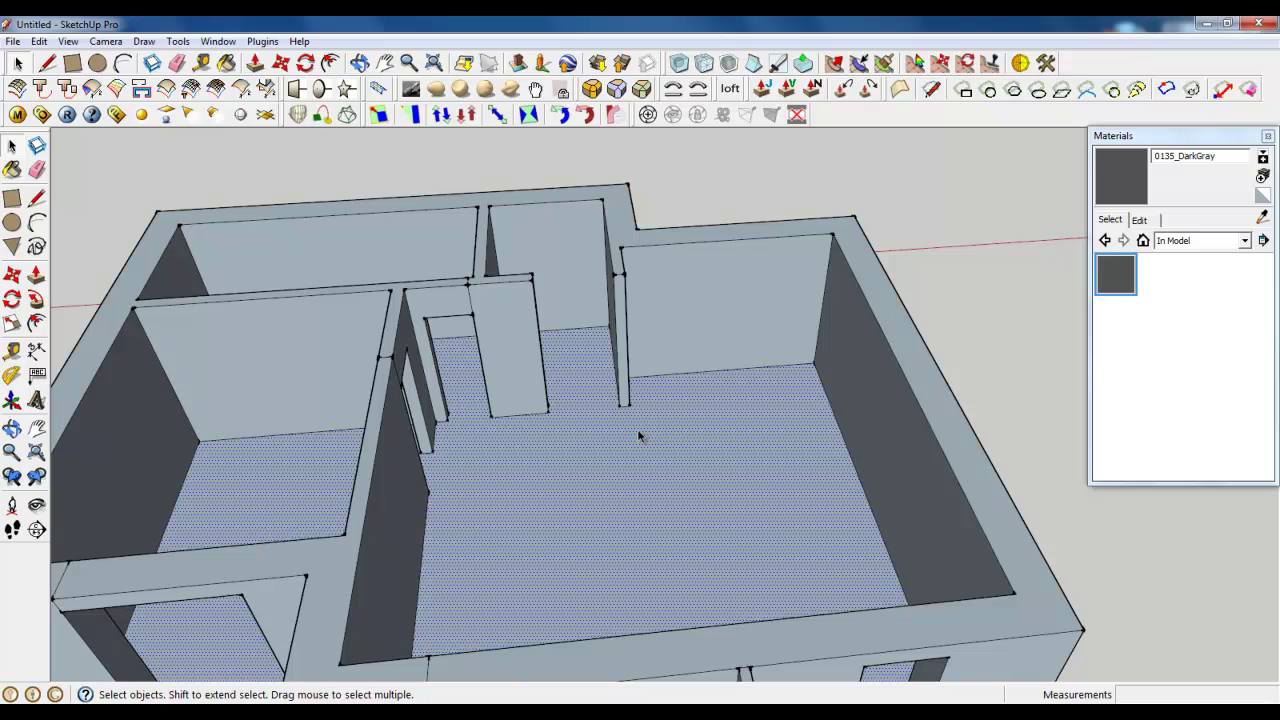
scroll(639, 435, "down", 5)
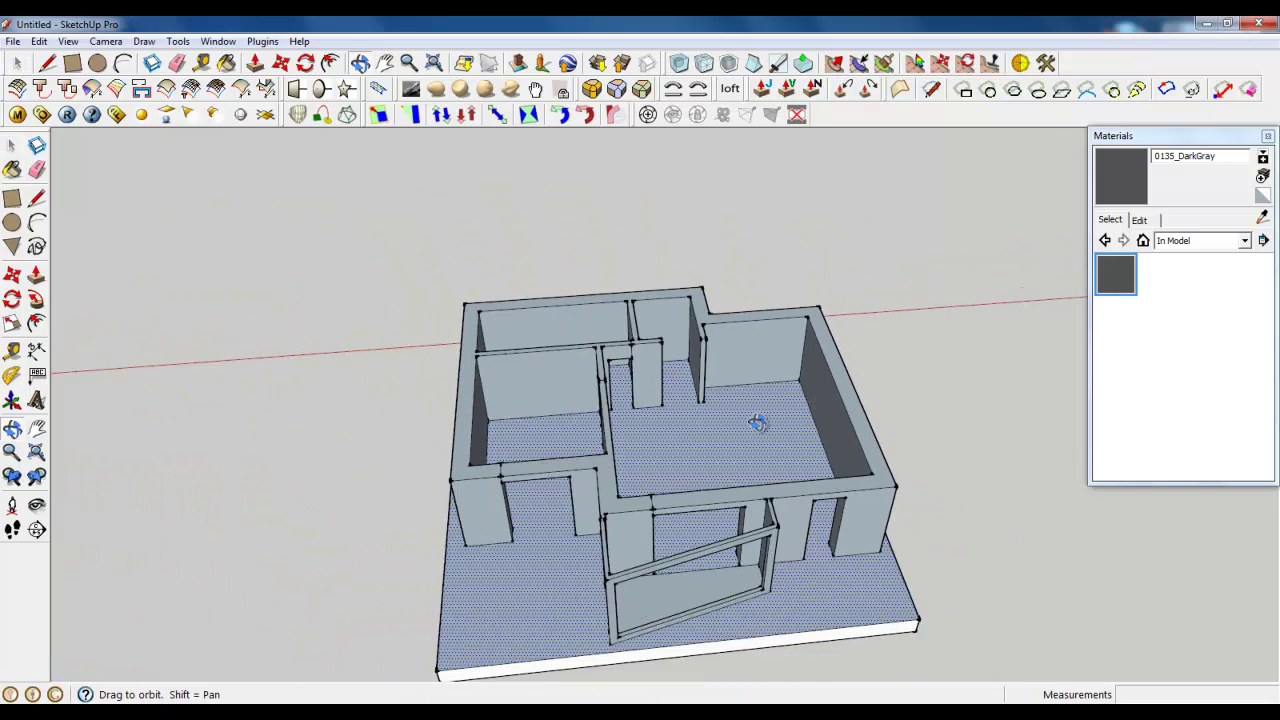
middle_click_drag(757, 423, 594, 430)
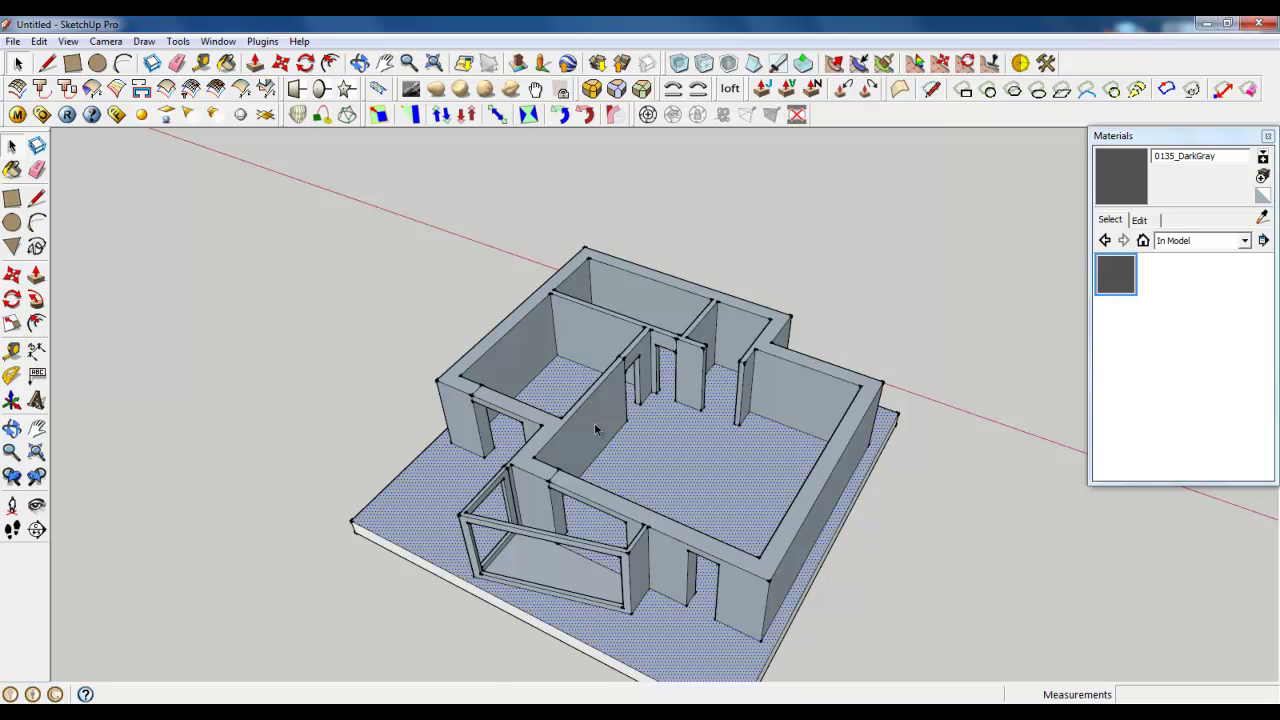
scroll(705, 457, "up", 2)
scroll(651, 405, "up", 2)
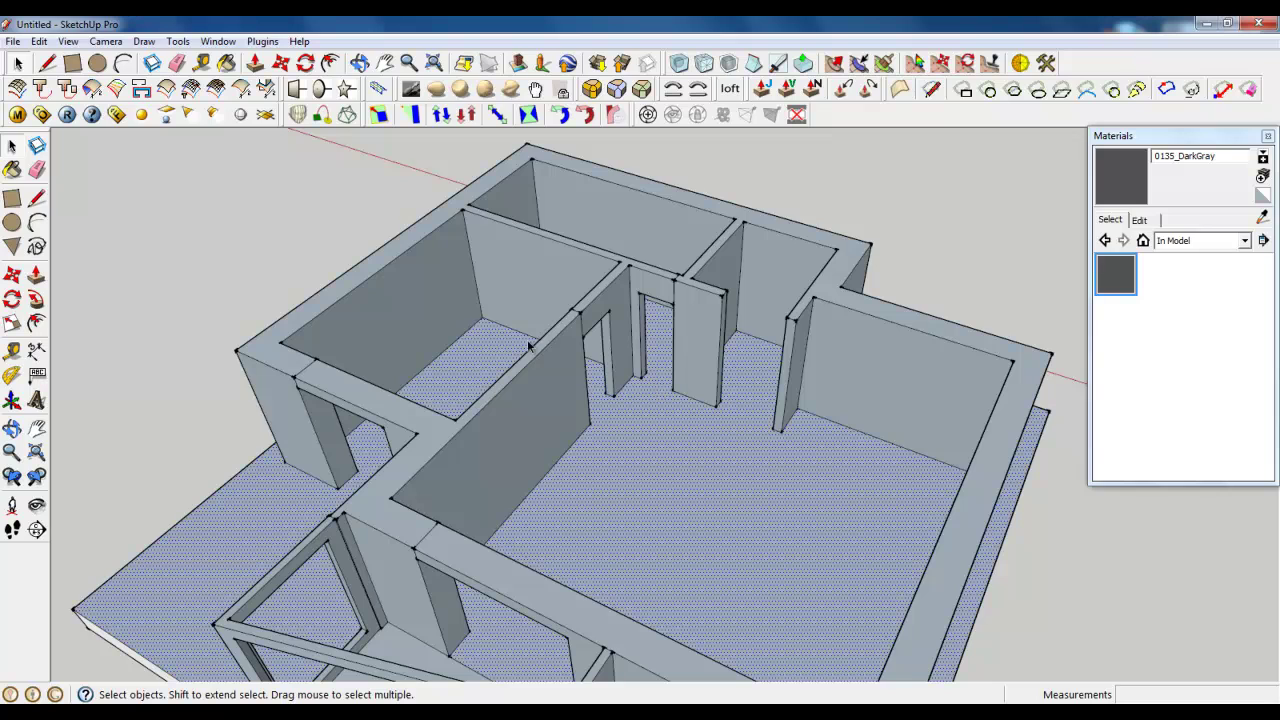
Draw a line across the large room at wall-top level to cap it with a face, and delete the line.
left_click(46, 62)
left_click(516, 378)
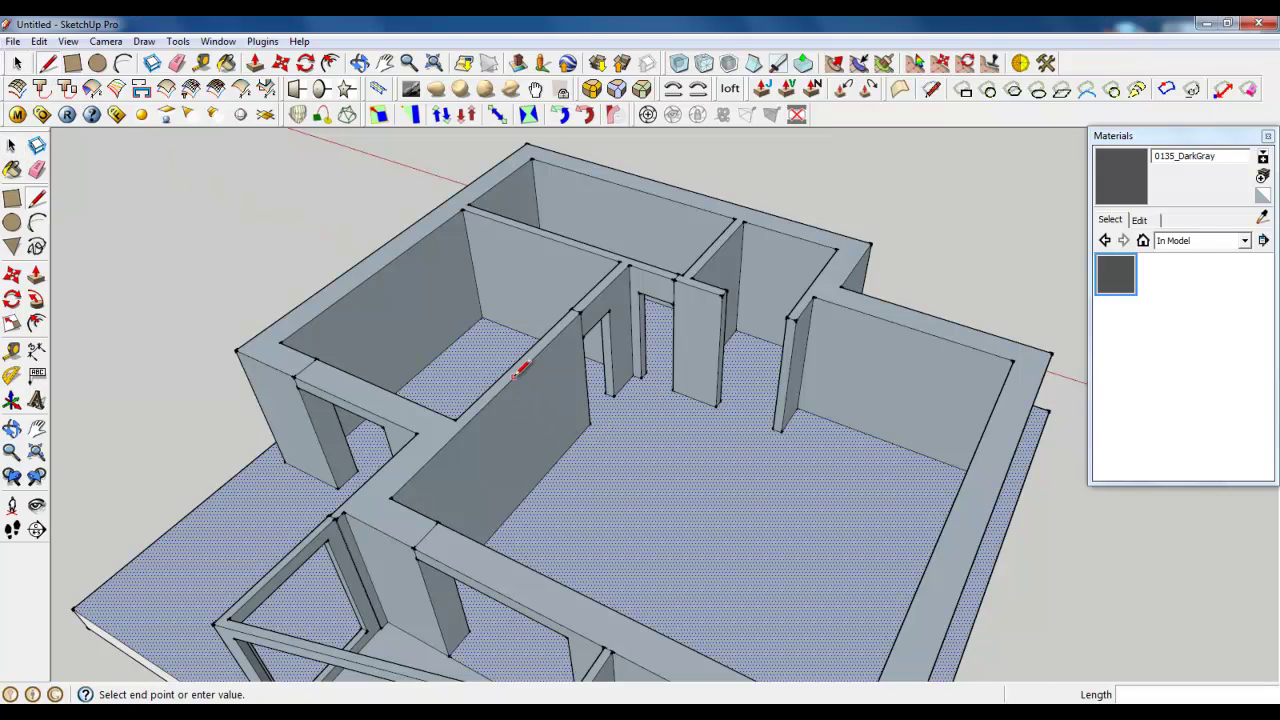
left_click(990, 418)
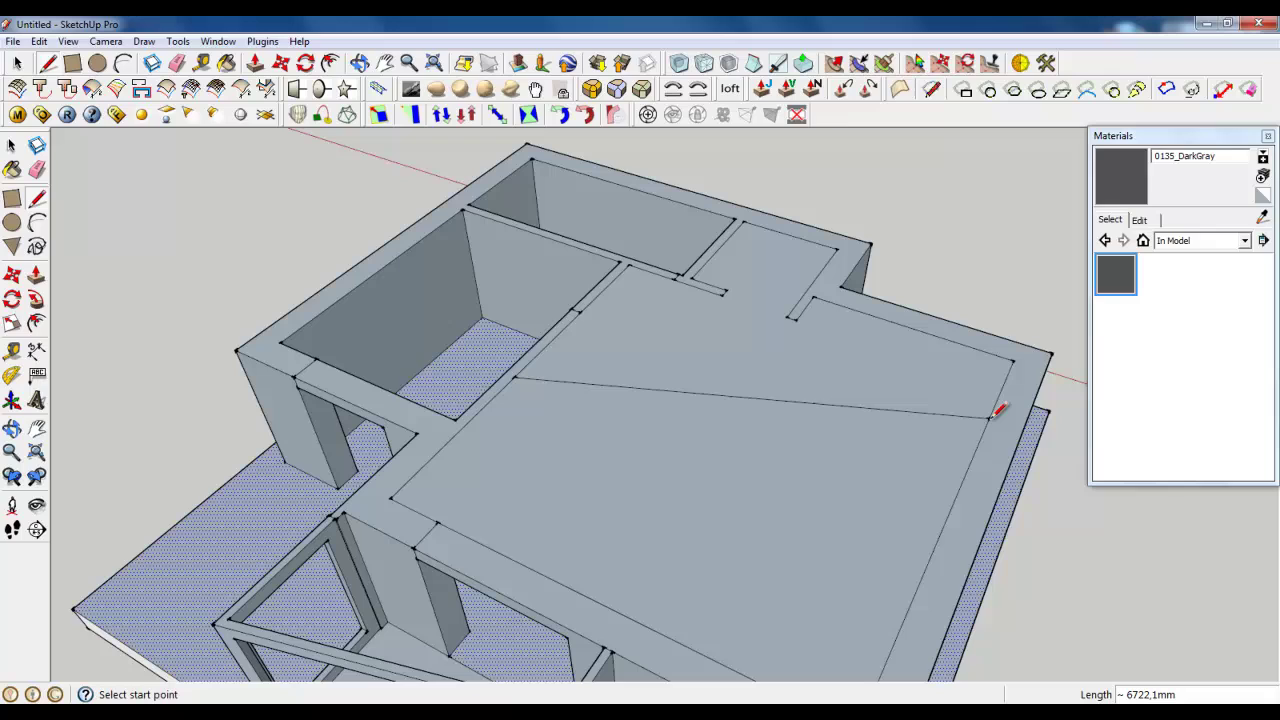
left_click(19, 63)
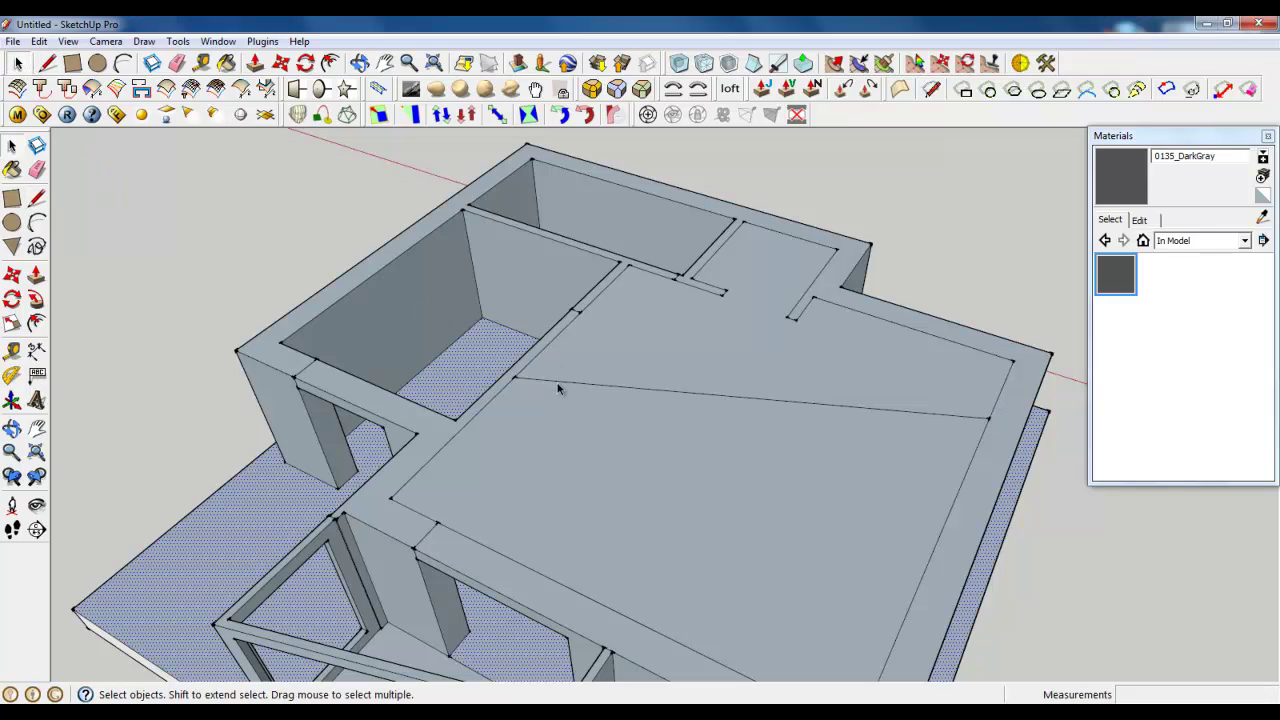
left_click(559, 389)
left_click(554, 381)
key("Delete")
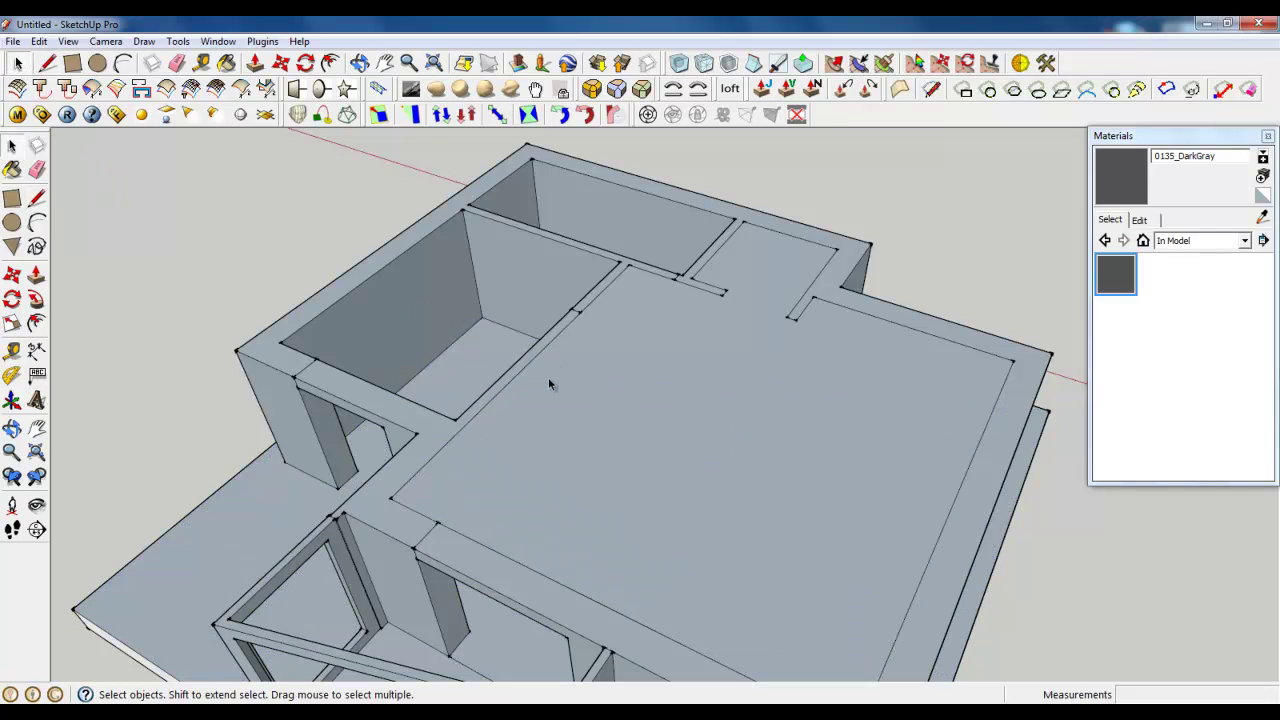
Cap the two smaller rooms and the balcony with faces by drawing lines between their wall tops, and erase those lines.
left_click(409, 247)
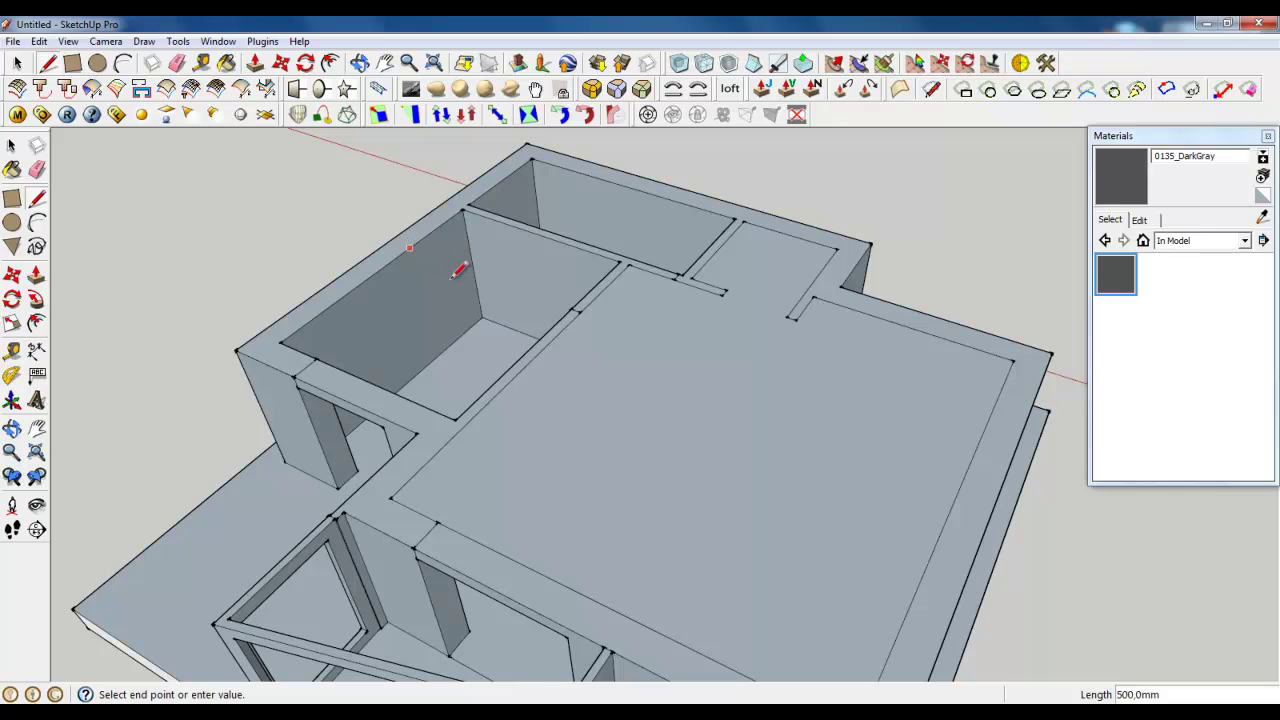
left_click(516, 358)
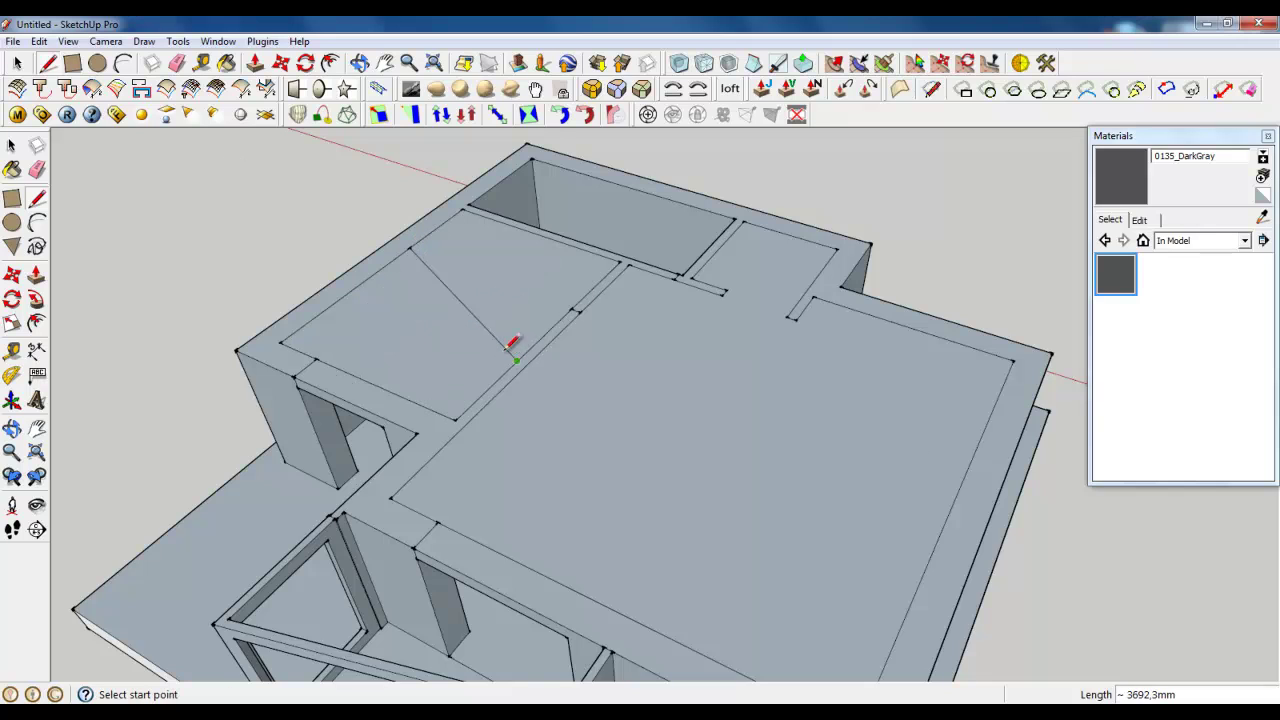
left_click(568, 236)
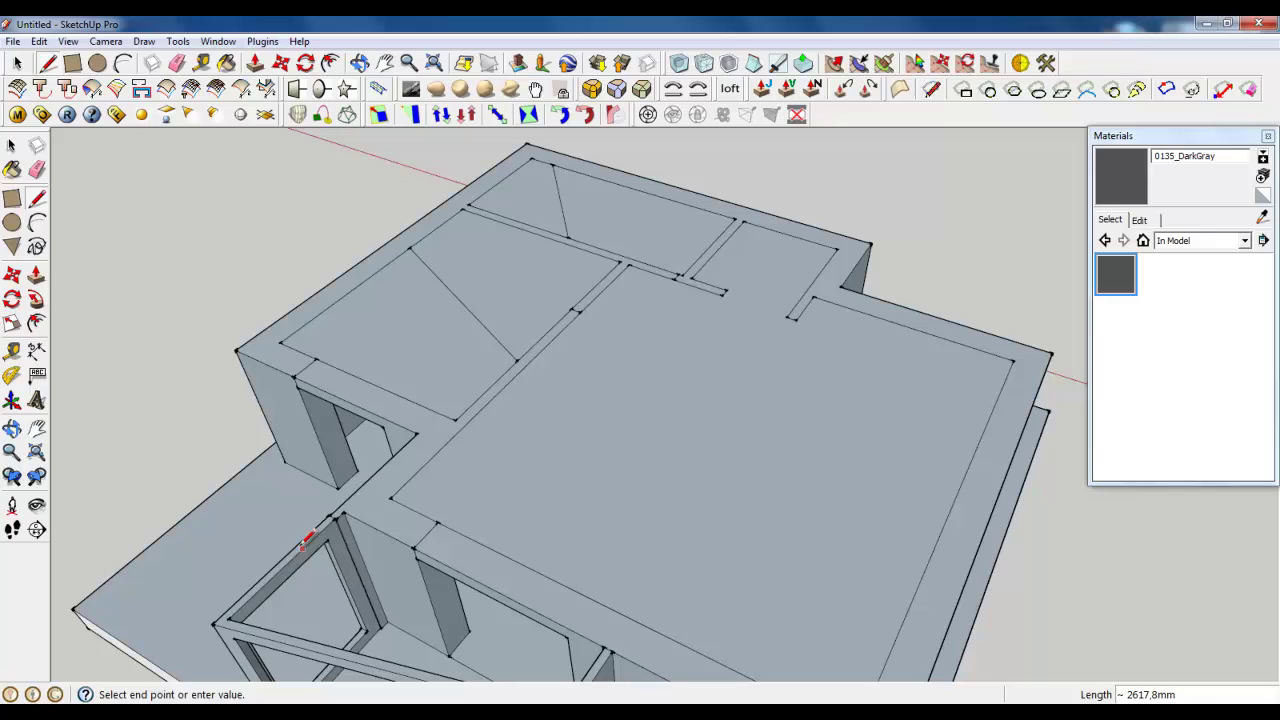
left_click(374, 533)
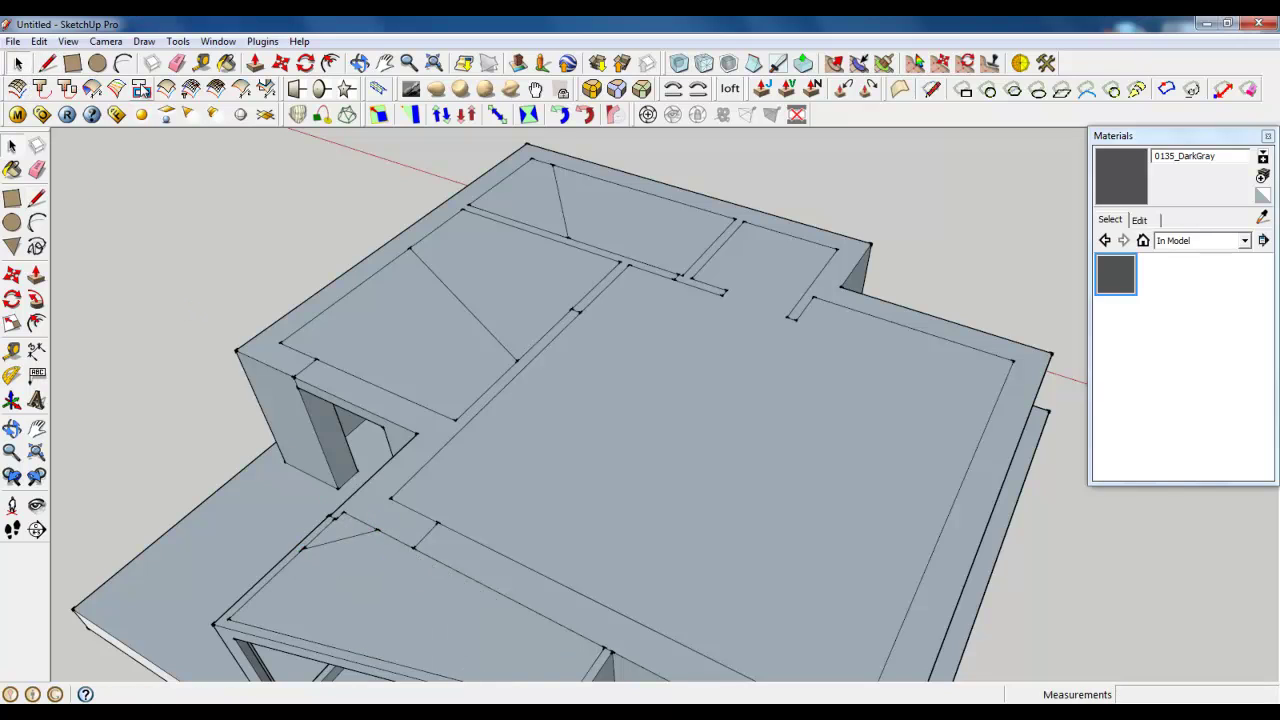
left_click(180, 63)
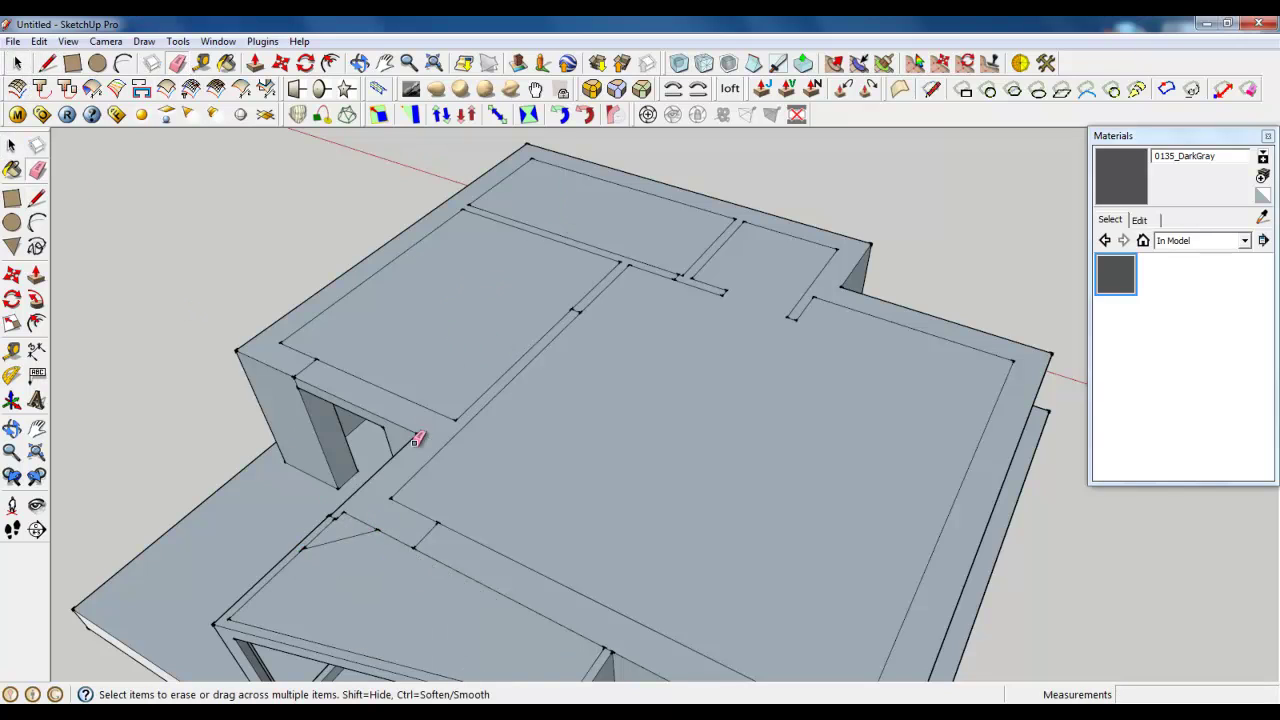
left_click(17, 63)
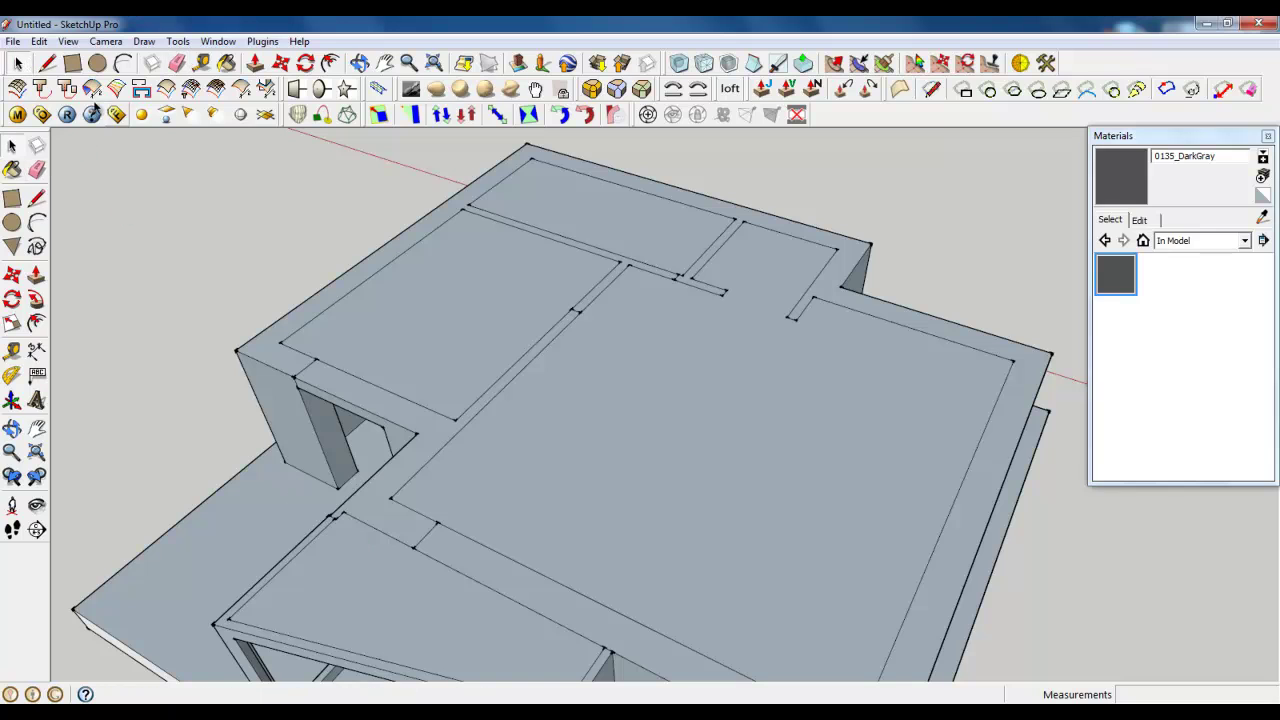
Select the ceiling faces of the three rooms and the balcony and combine them into one group.
left_click(558, 203)
left_click(520, 311, "shift")
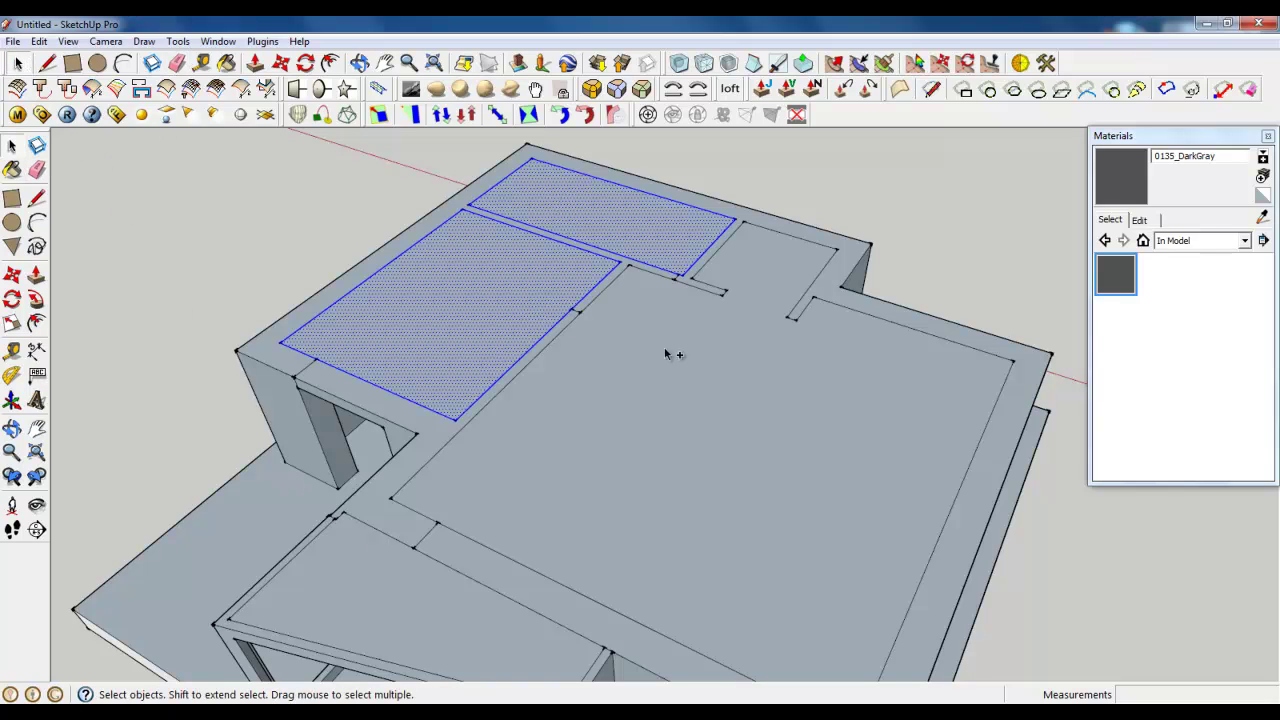
left_click(669, 347, "shift")
scroll(669, 350, "down", 3)
scroll(670, 384, "up", 5)
left_click(503, 485, "shift")
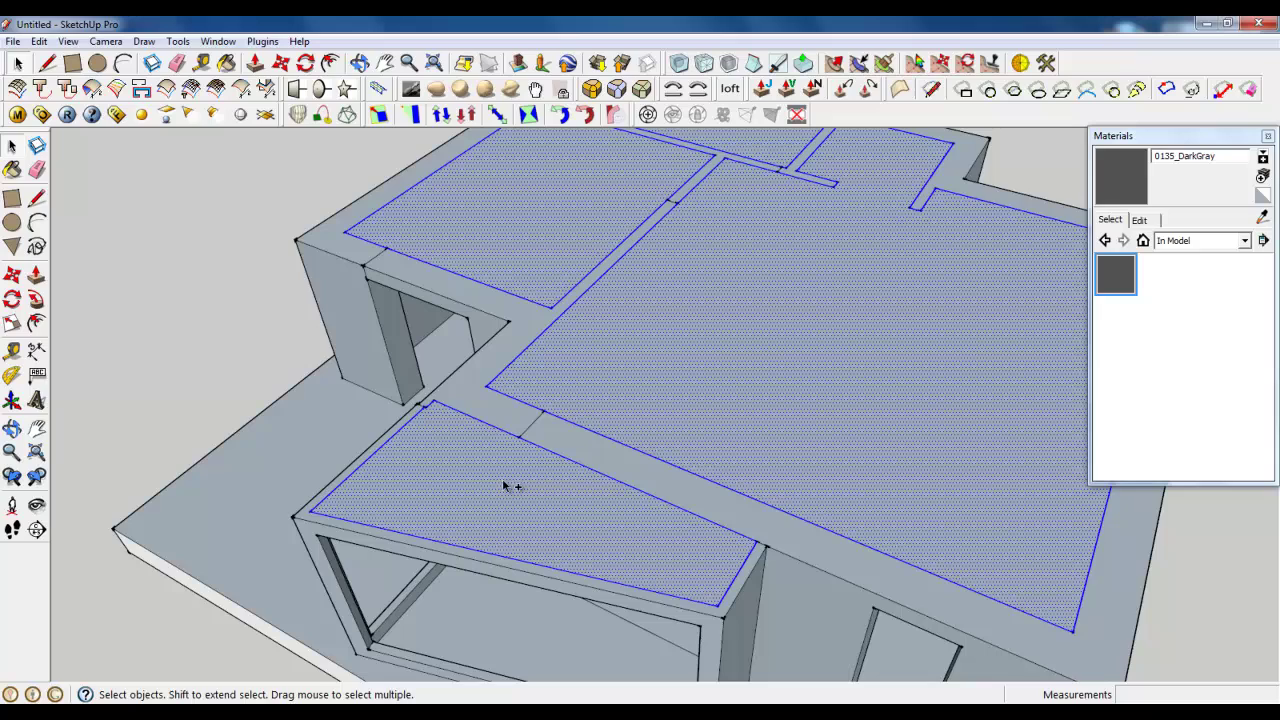
right_click(639, 364)
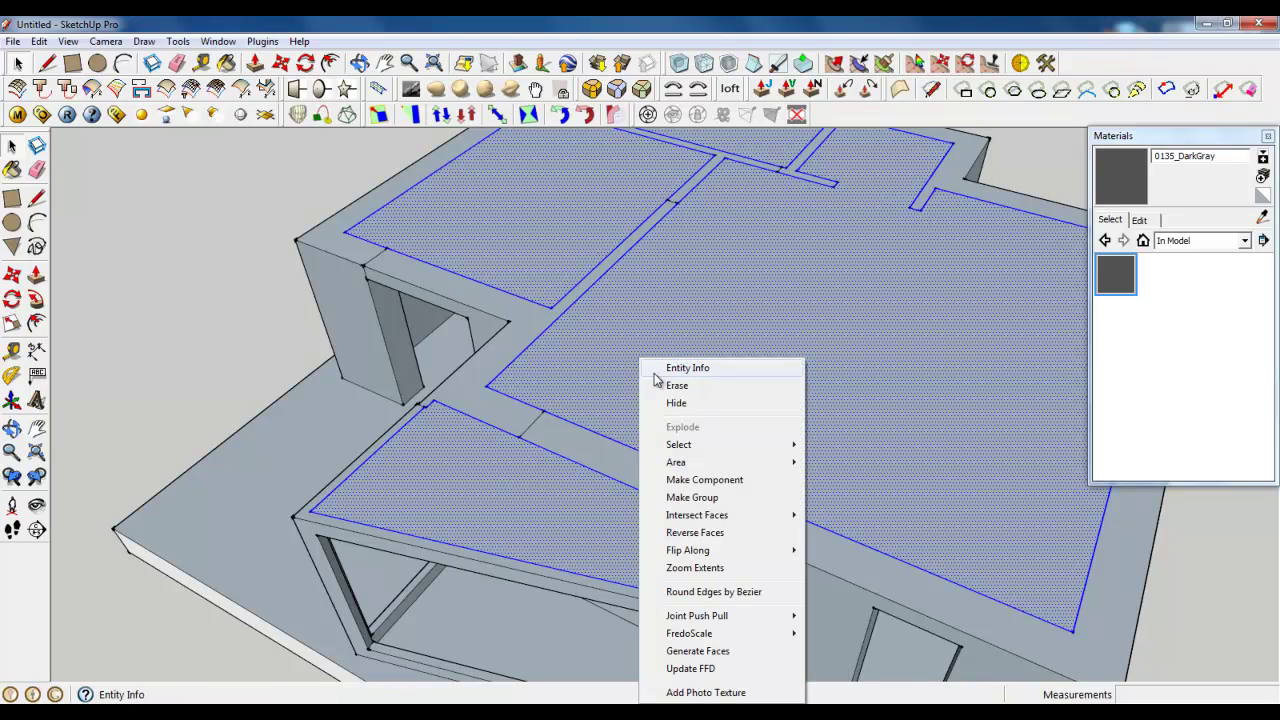
left_click(692, 497)
scroll(548, 433, "down", 3)
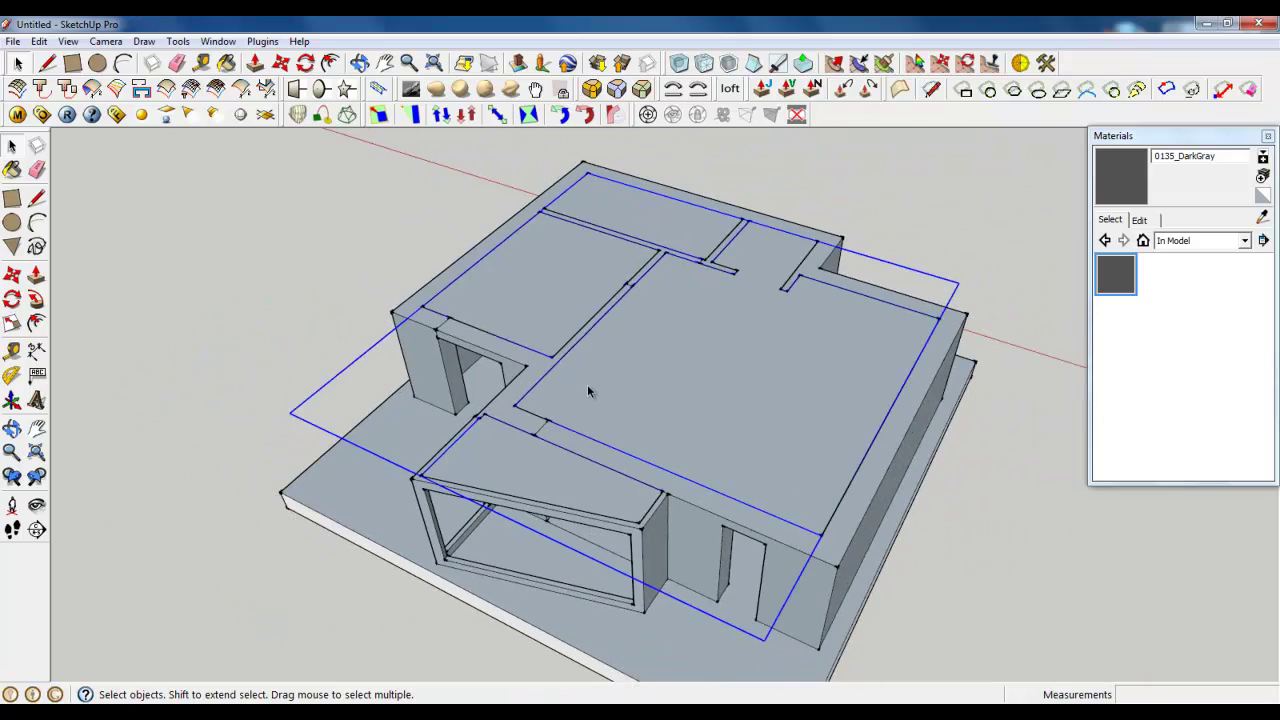
Open the ceiling group for editing and select its faces one by one to check that they are separate.
double_click(591, 314)
scroll(591, 314, "up", 3)
left_click(594, 314)
left_click(637, 173)
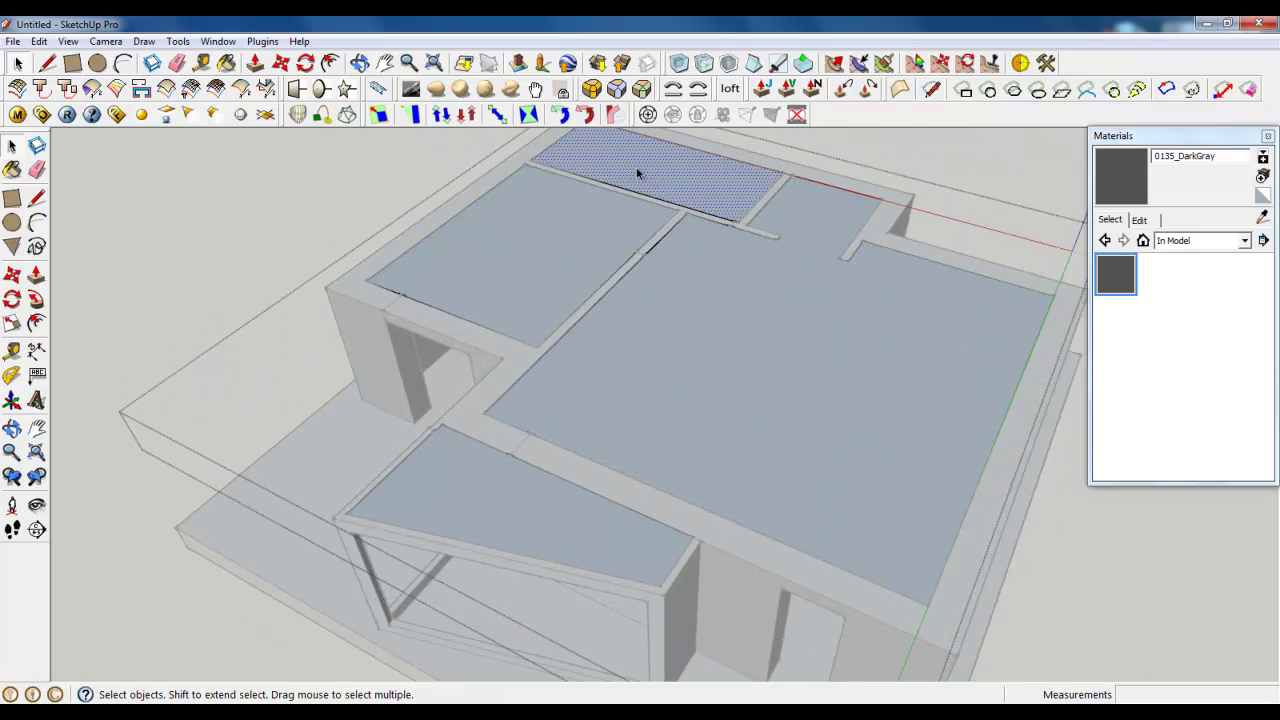
left_click(556, 486)
left_click(713, 390)
left_click(587, 234)
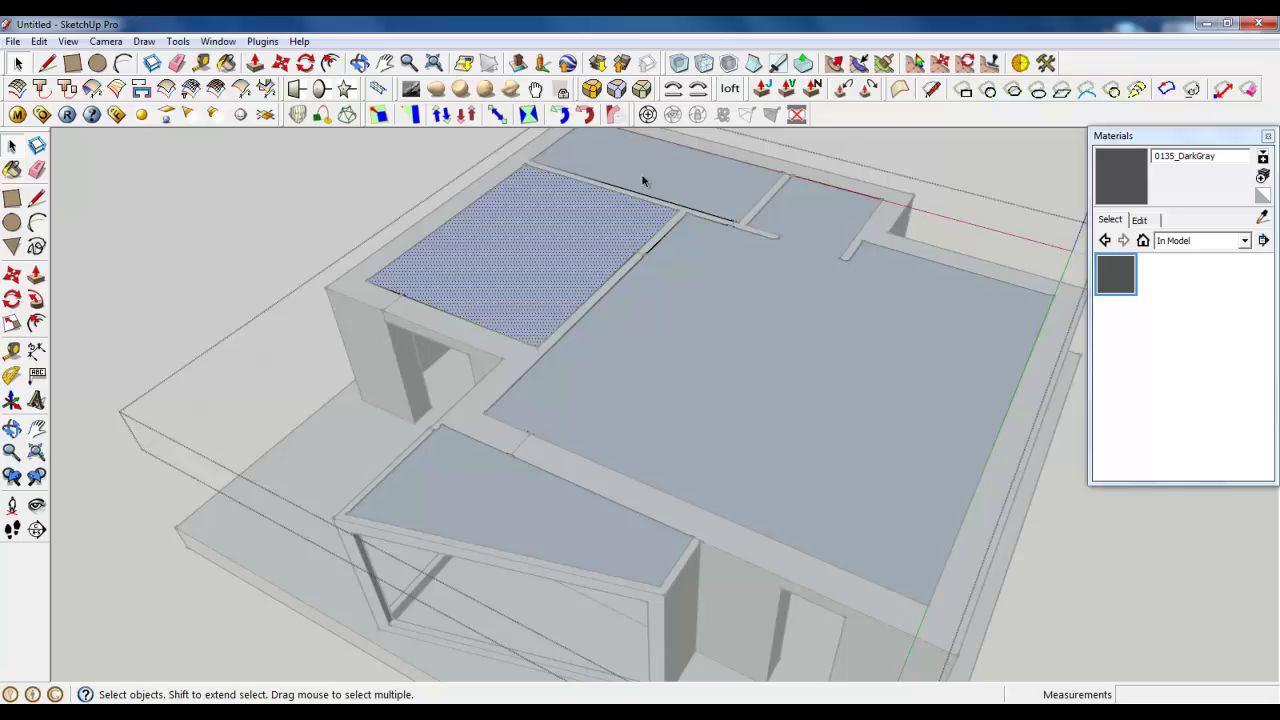
left_click(643, 180)
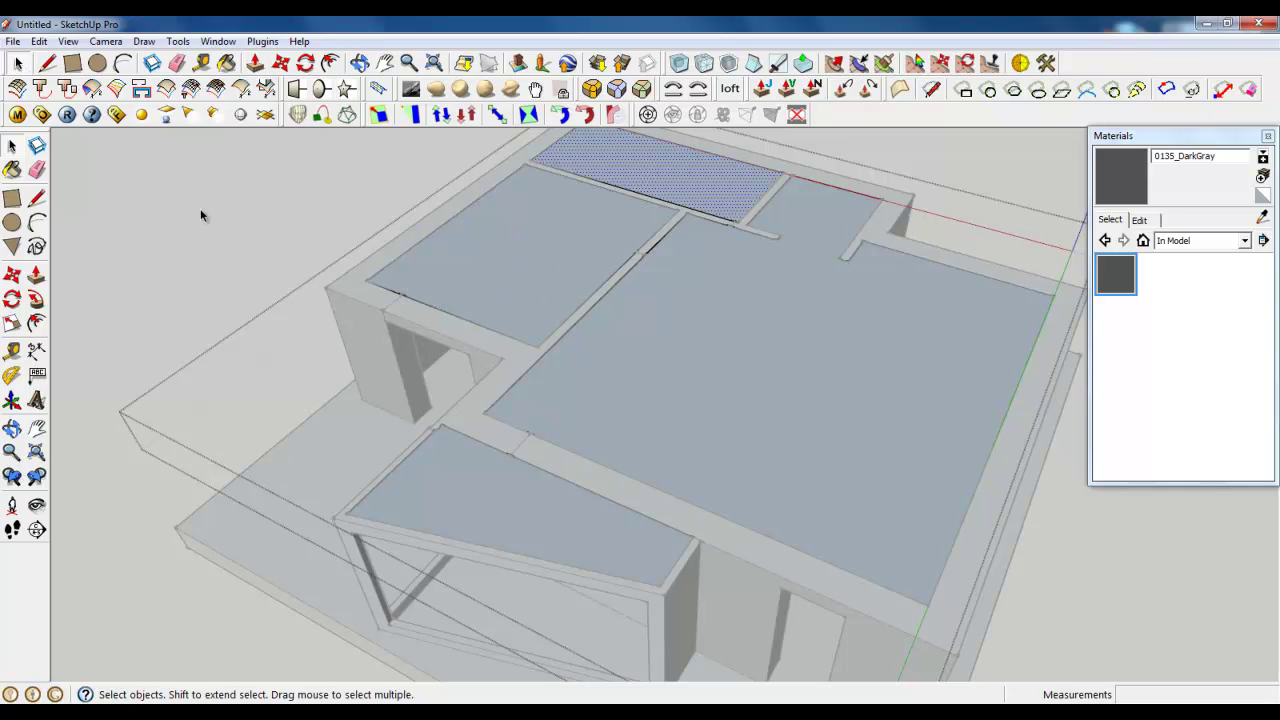
Push/Pull the ceiling face of the small rear room up by 200 mm.
left_click(255, 63)
scroll(508, 375, "down", 3)
middle_click_drag(508, 375, 508, 309)
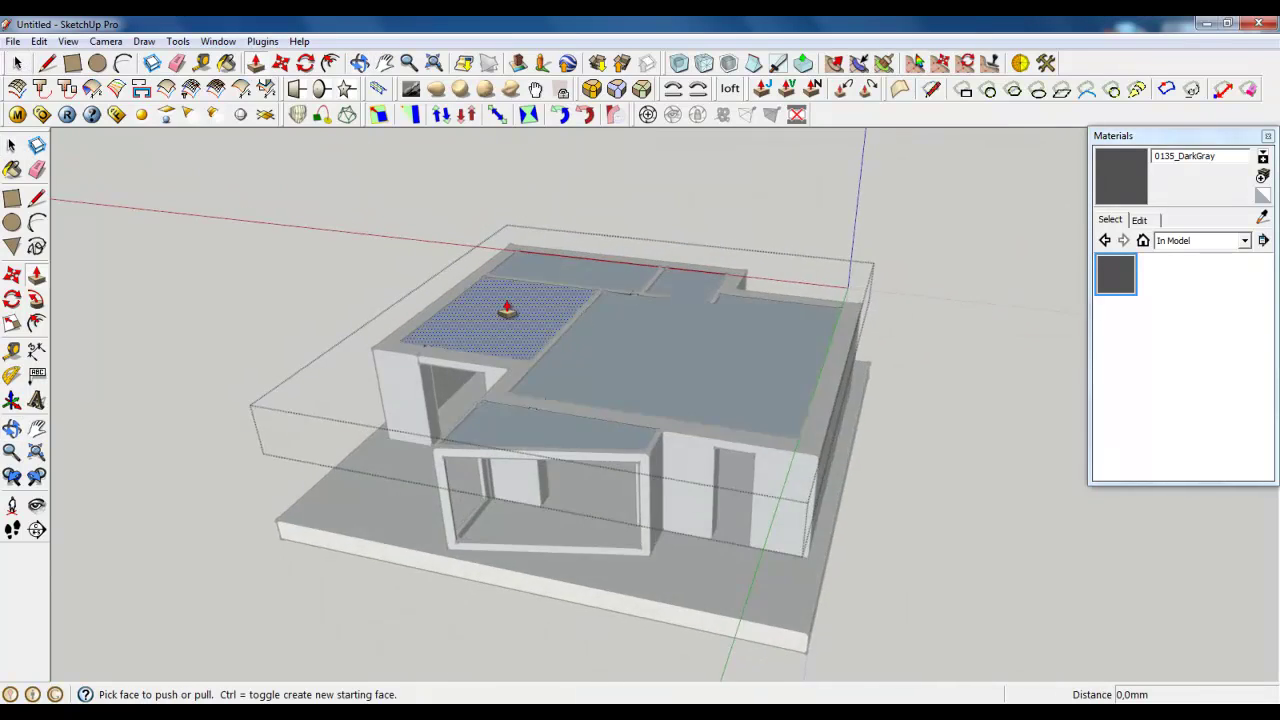
scroll(490, 320, "up", 3)
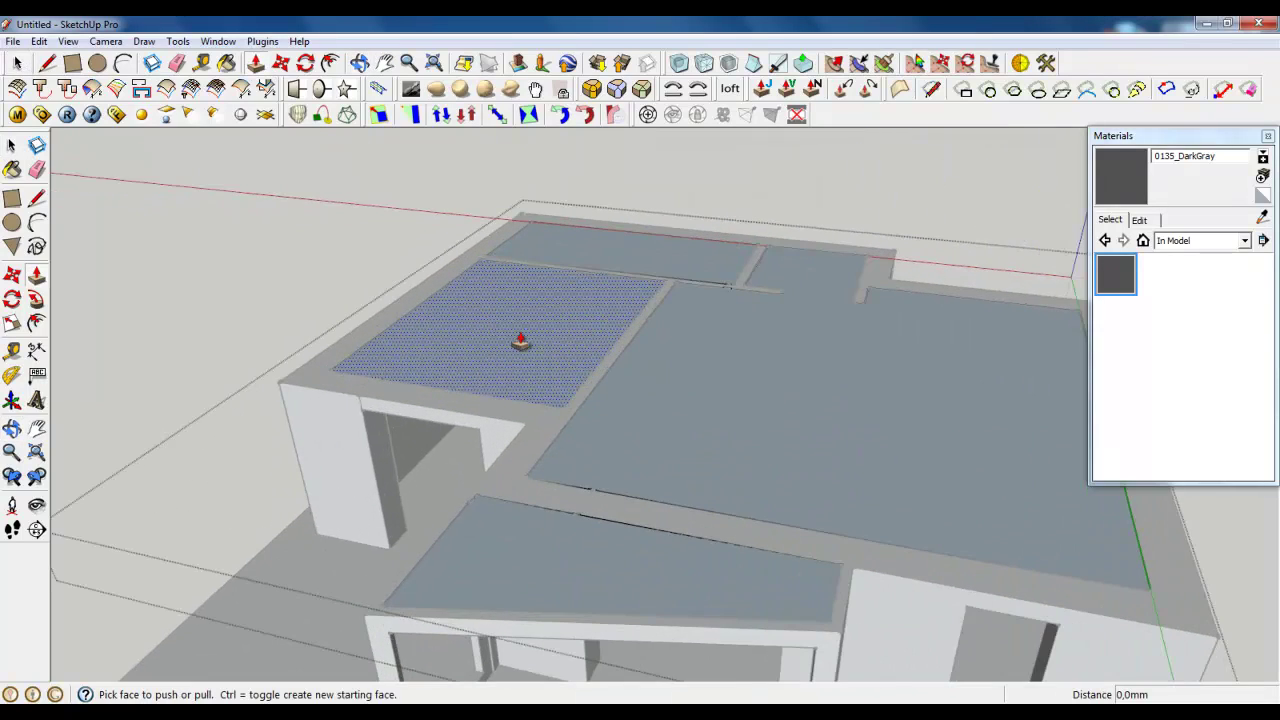
left_click(657, 264)
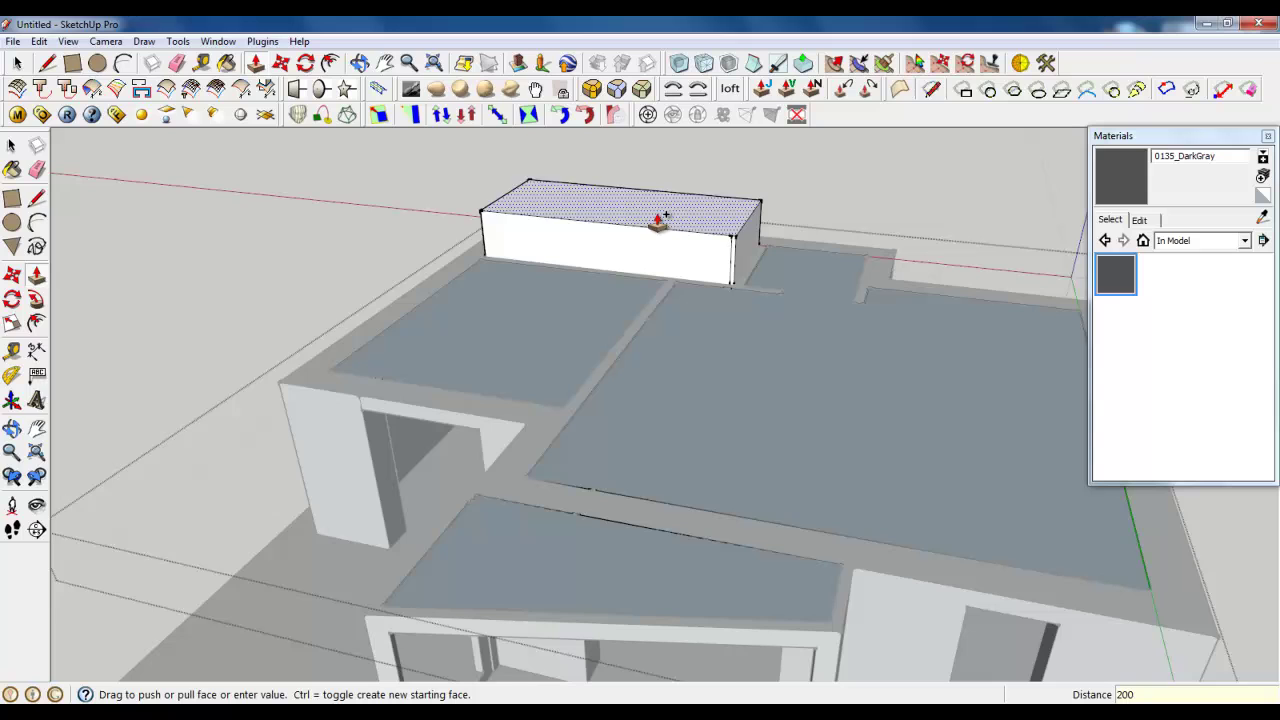
key("Return")
Repeat the 200 mm extrusion on the other two room ceilings and the balcony ceiling, and close the group.
double_click(634, 289)
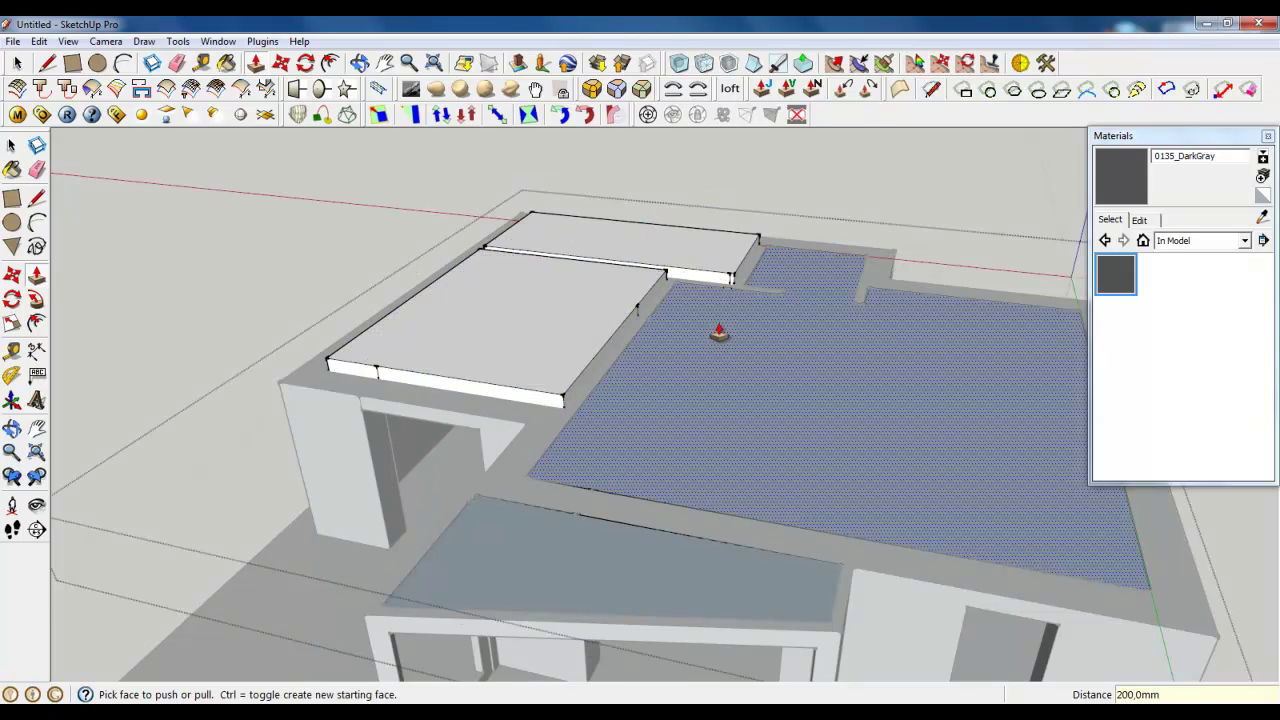
double_click(719, 332)
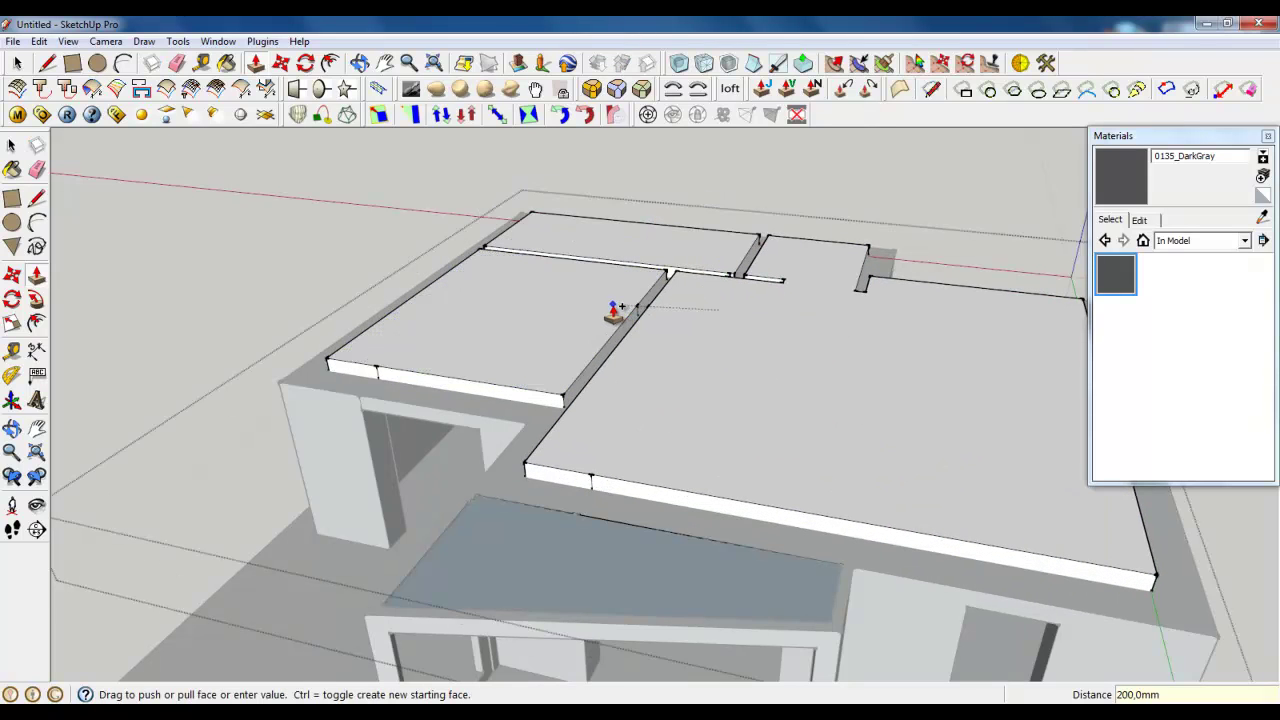
double_click(555, 558)
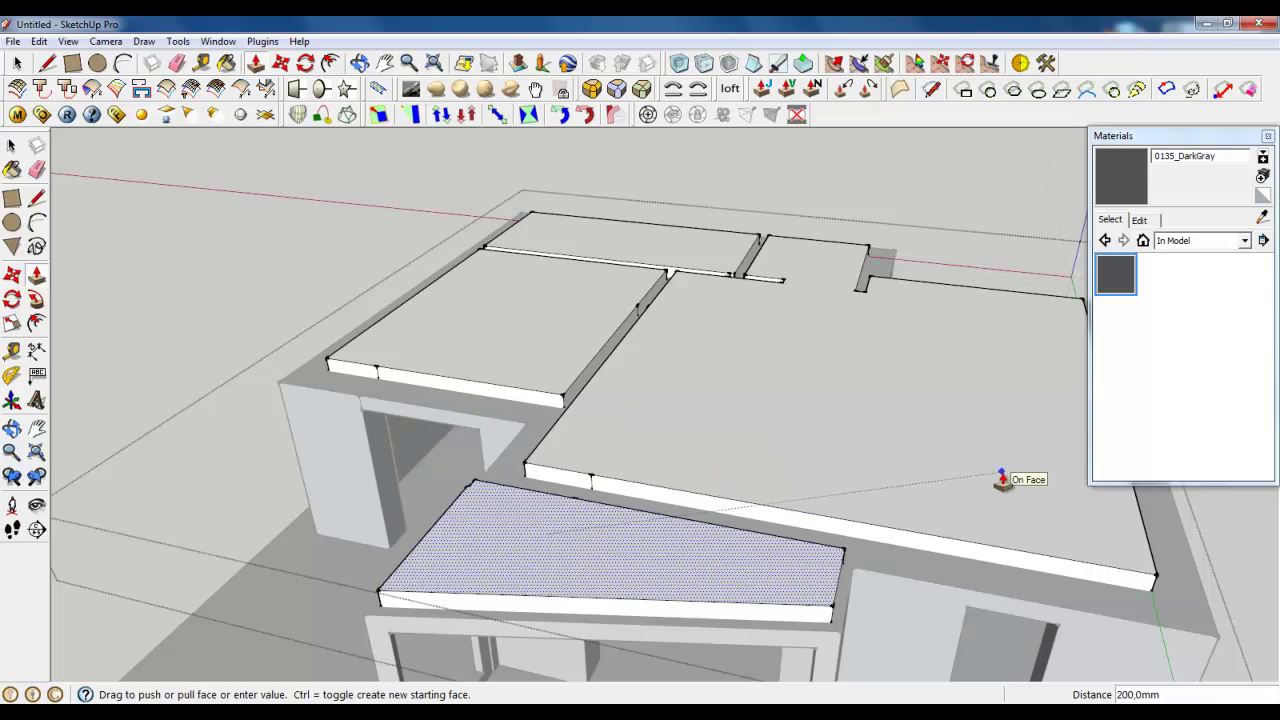
middle_click_drag(1001, 478, 871, 315)
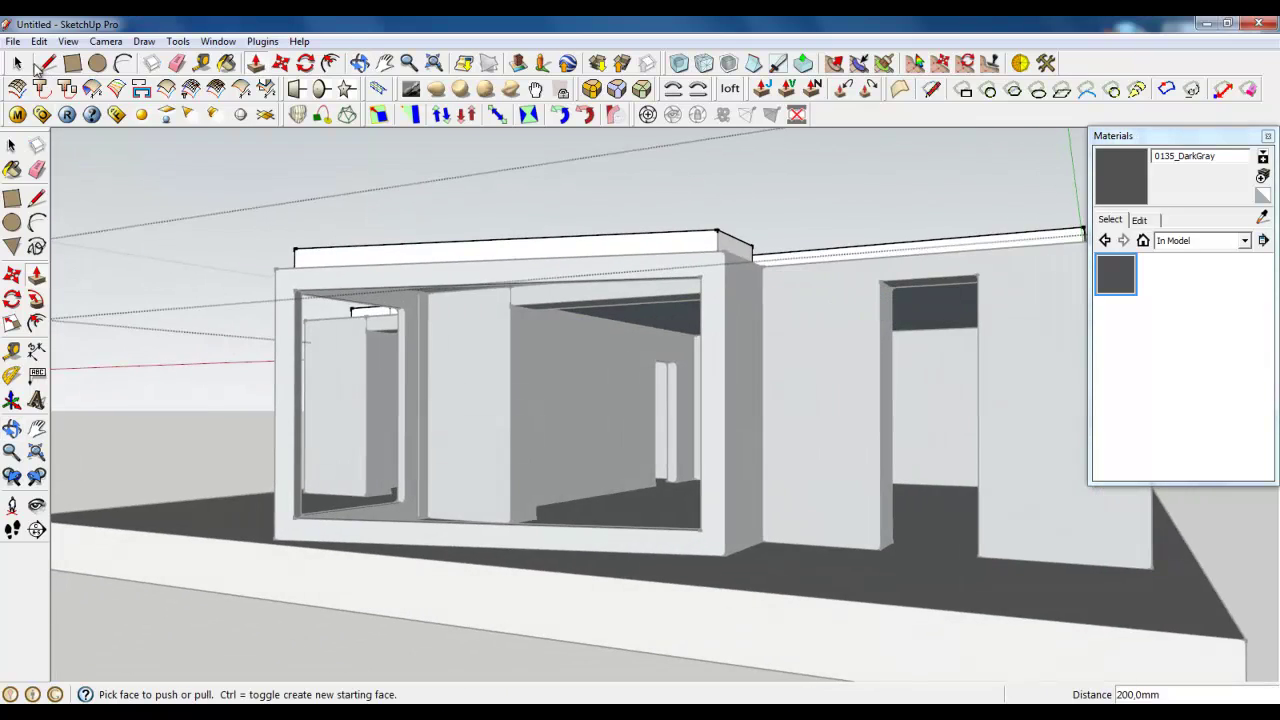
left_click(18, 64)
right_click(192, 269)
left_click(219, 284)
Push/Pull the wall-top face beside the balcony up 200 mm, flush with the top of the ceiling slabs.
middle_click_drag(550, 360, 770, 450)
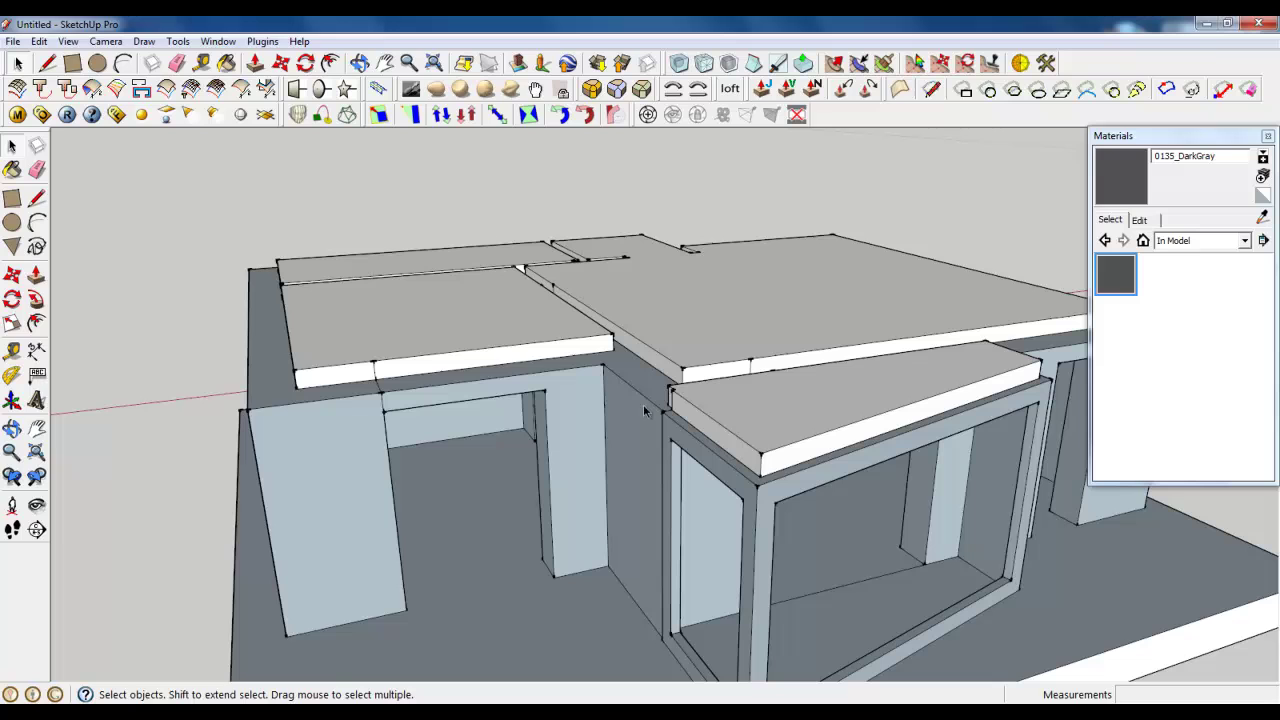
left_click(259, 72)
scroll(622, 355, "up", 3)
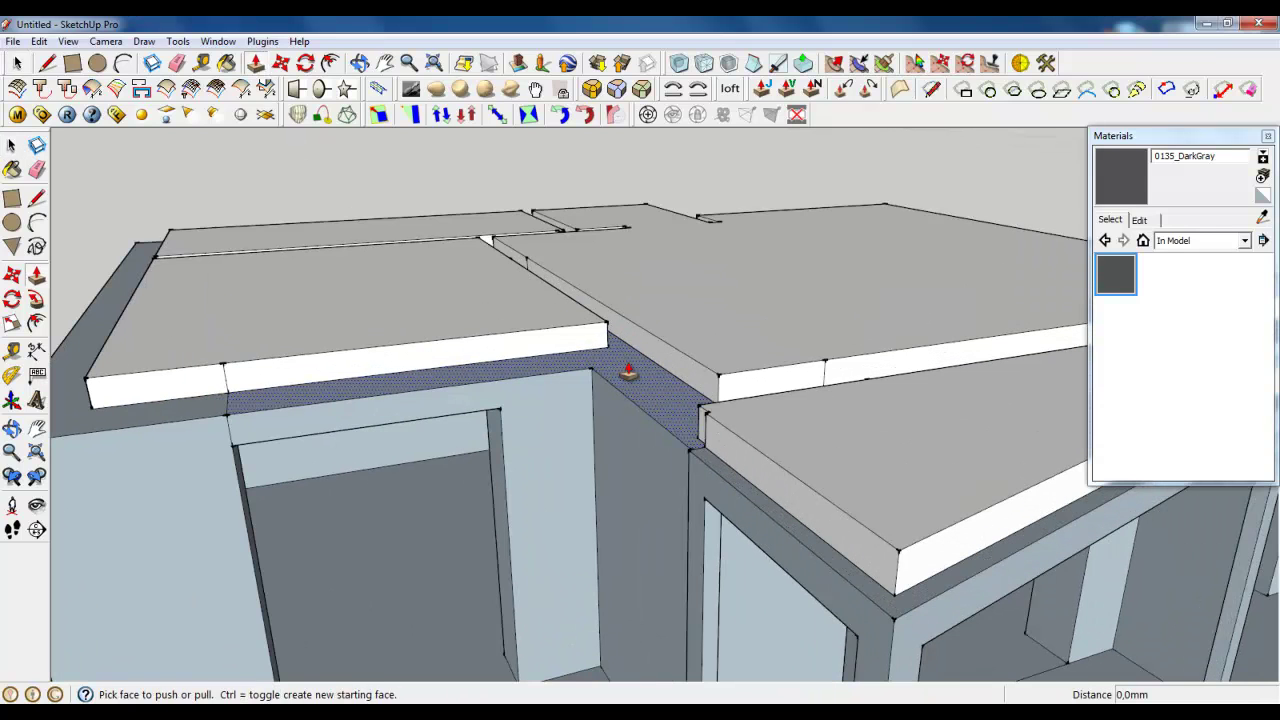
left_click(629, 371)
left_click(661, 344)
scroll(678, 353, "down", 4)
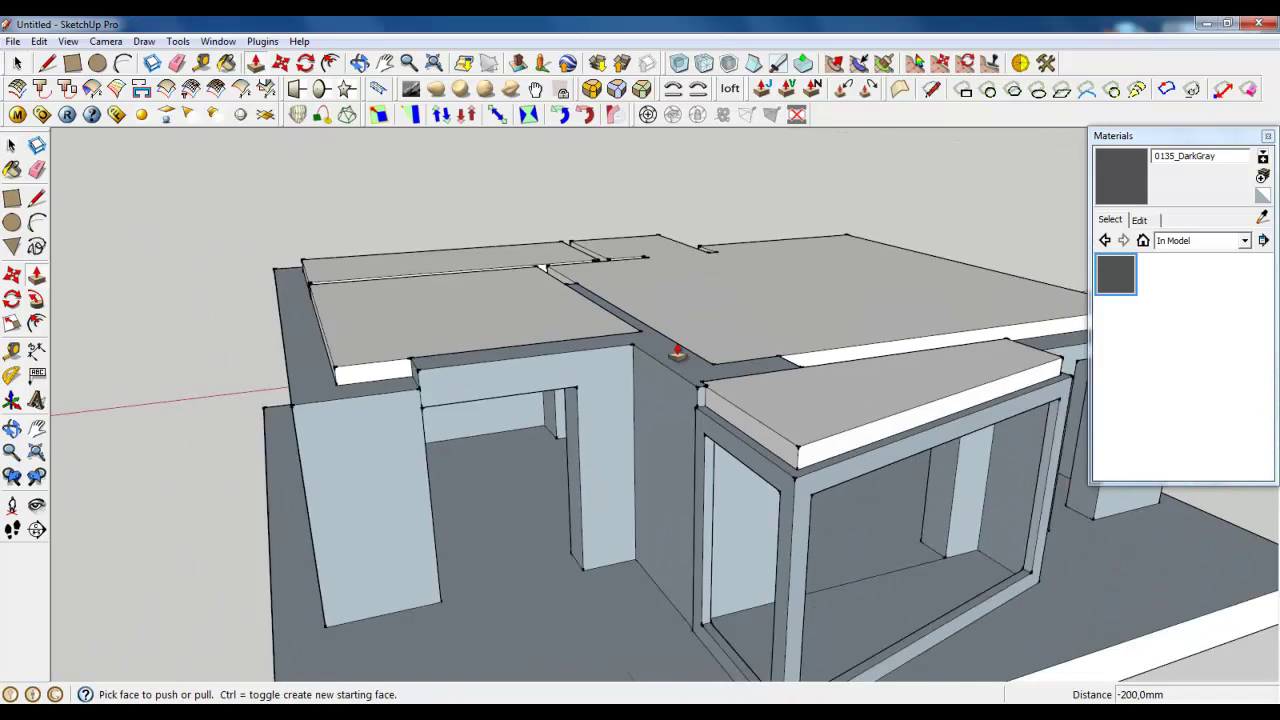
Raise the remaining outer wall and partition tops and the balcony frame's top 200 mm, flush with the ceiling slabs.
middle_click_drag(680, 354, 705, 412)
left_click(512, 510)
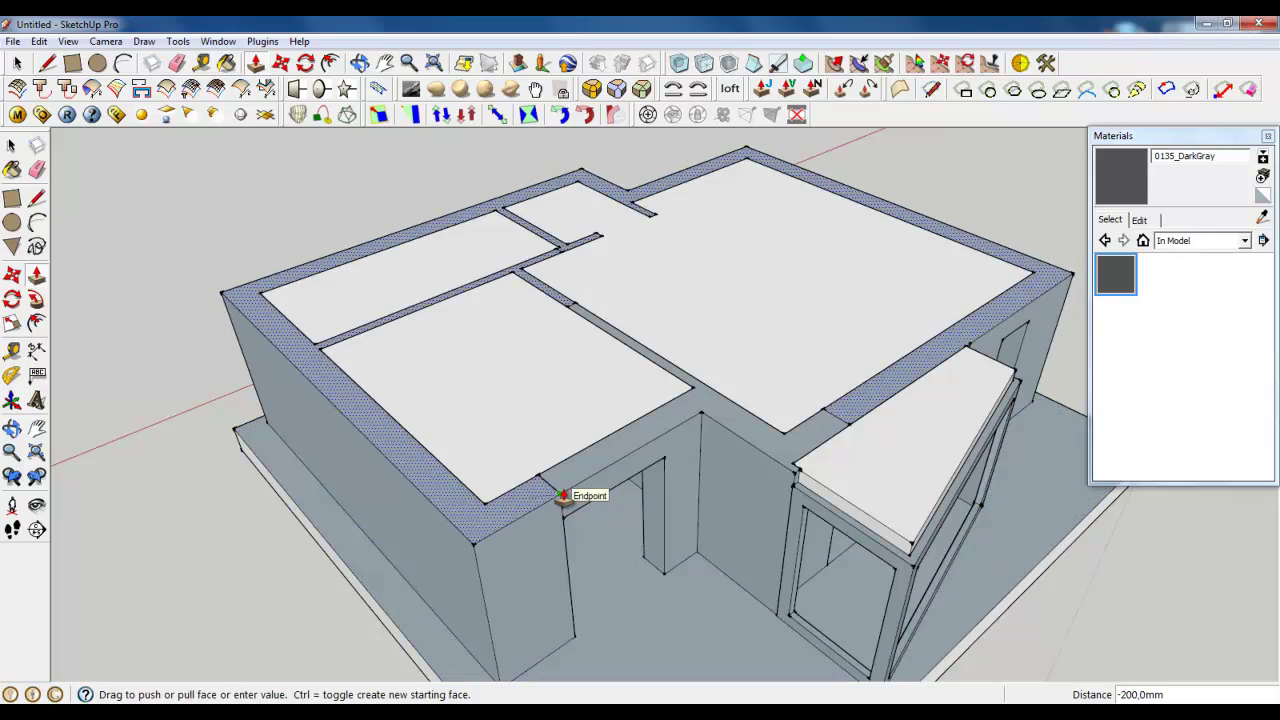
left_click(583, 494)
scroll(600, 470, "down", 3)
scroll(610, 447, "up", 6)
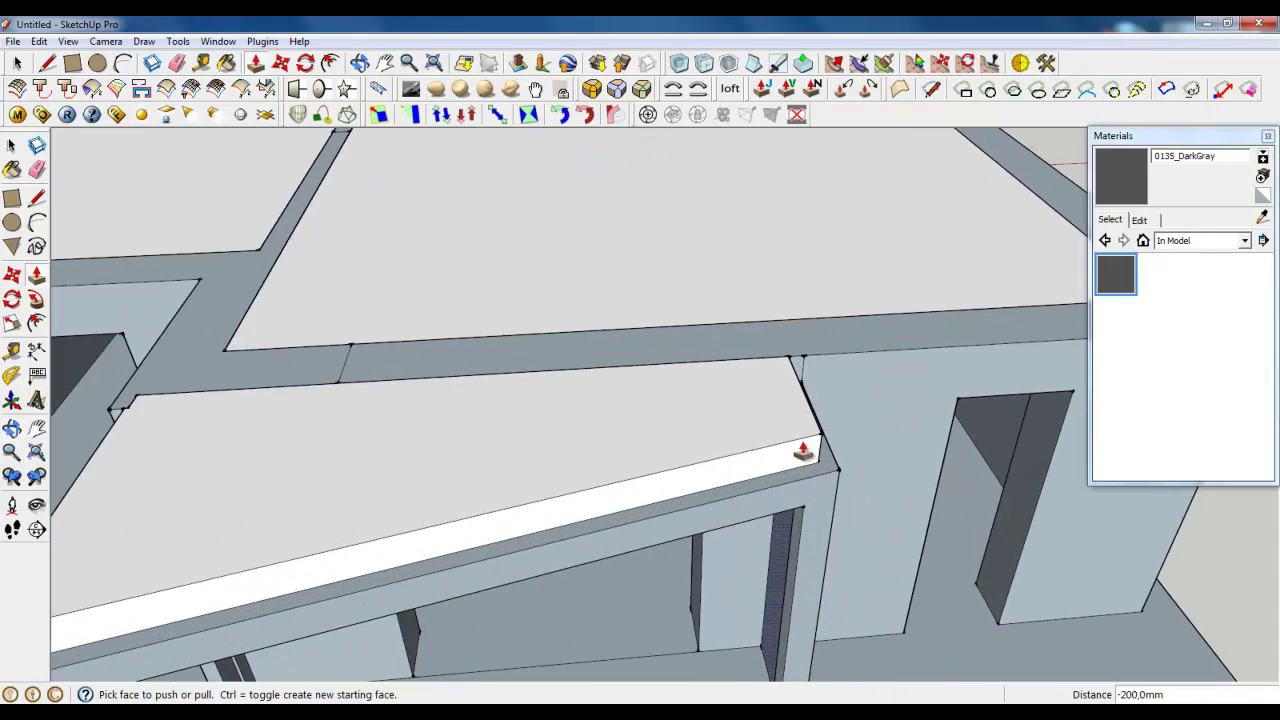
left_click(810, 460)
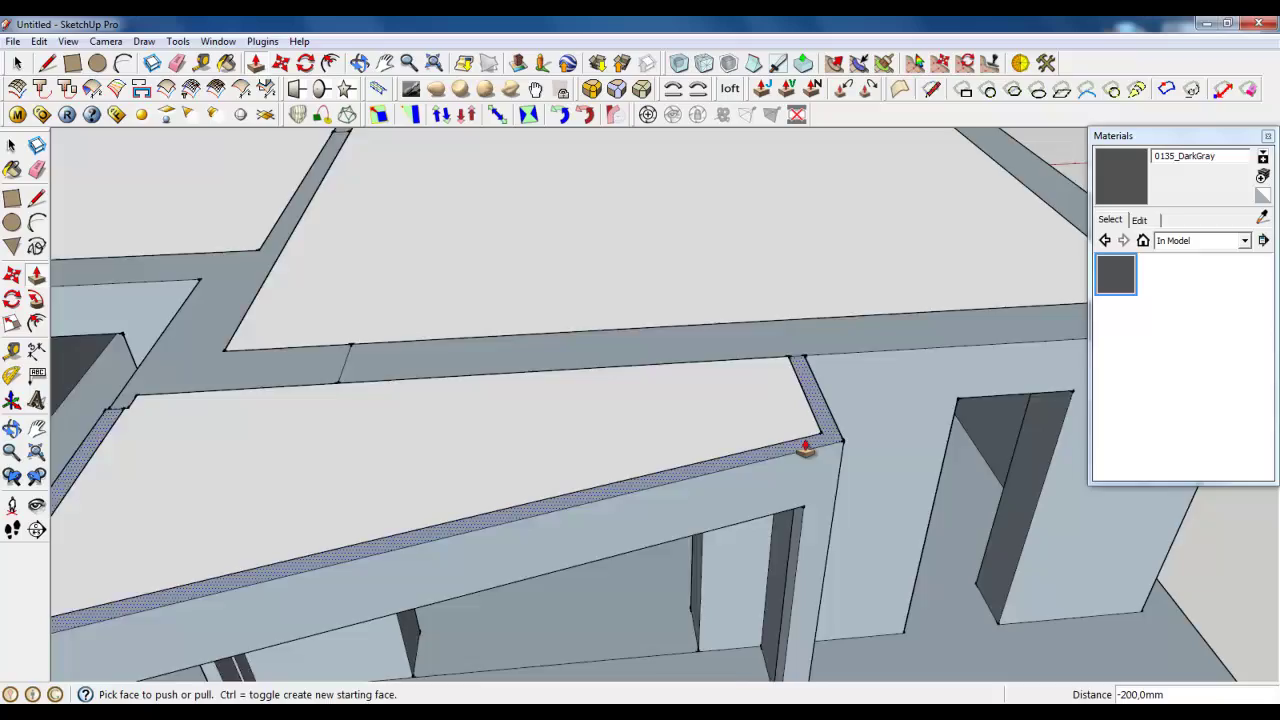
Examine the raised wall tops and ceiling slabs from different sides of the building.
scroll(806, 449, "down", 5)
middle_click_drag(806, 449, 705, 370)
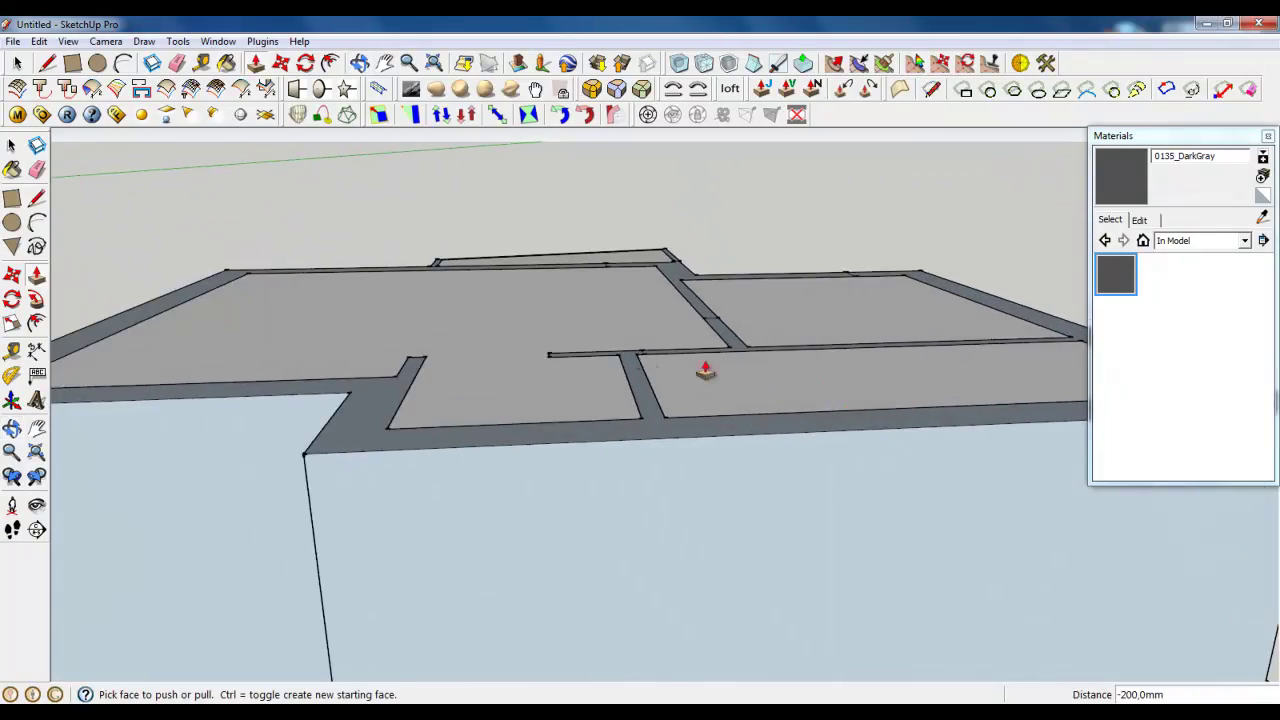
scroll(602, 370, "down", 5)
middle_click_drag(602, 370, 571, 466)
middle_click_drag(740, 410, 688, 436)
scroll(566, 383, "up", 3)
scroll(710, 414, "down", 4)
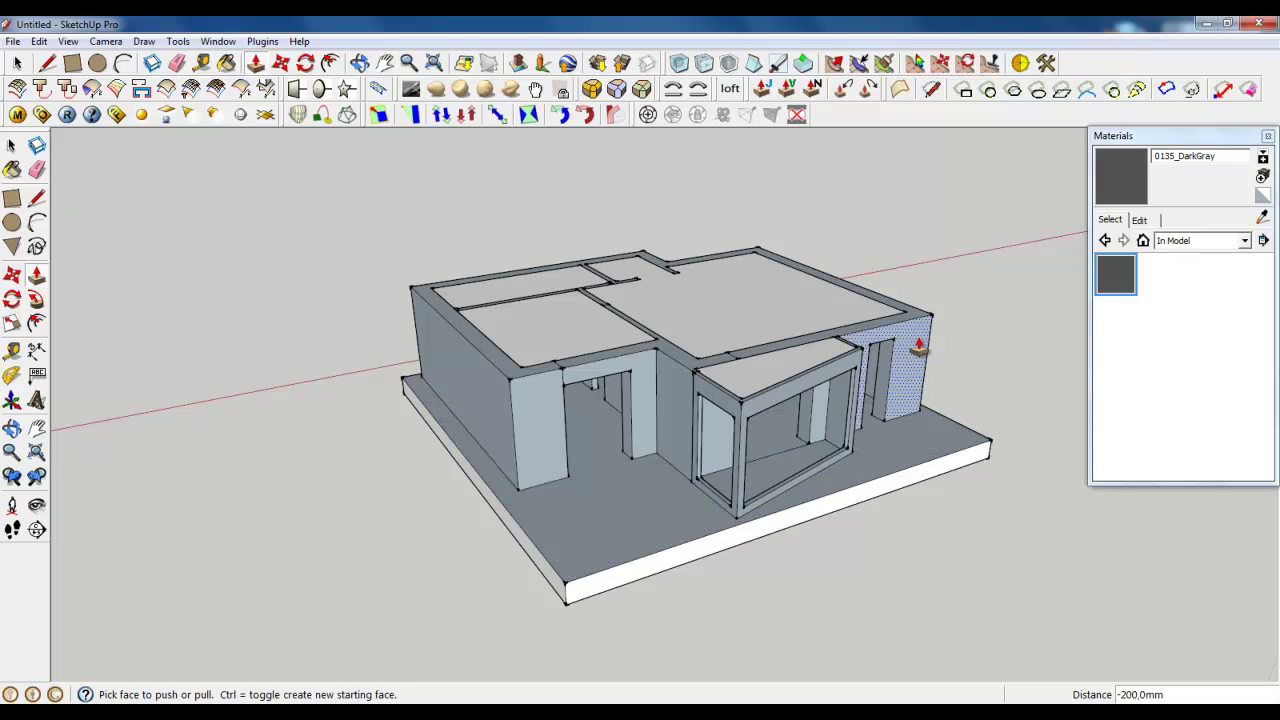